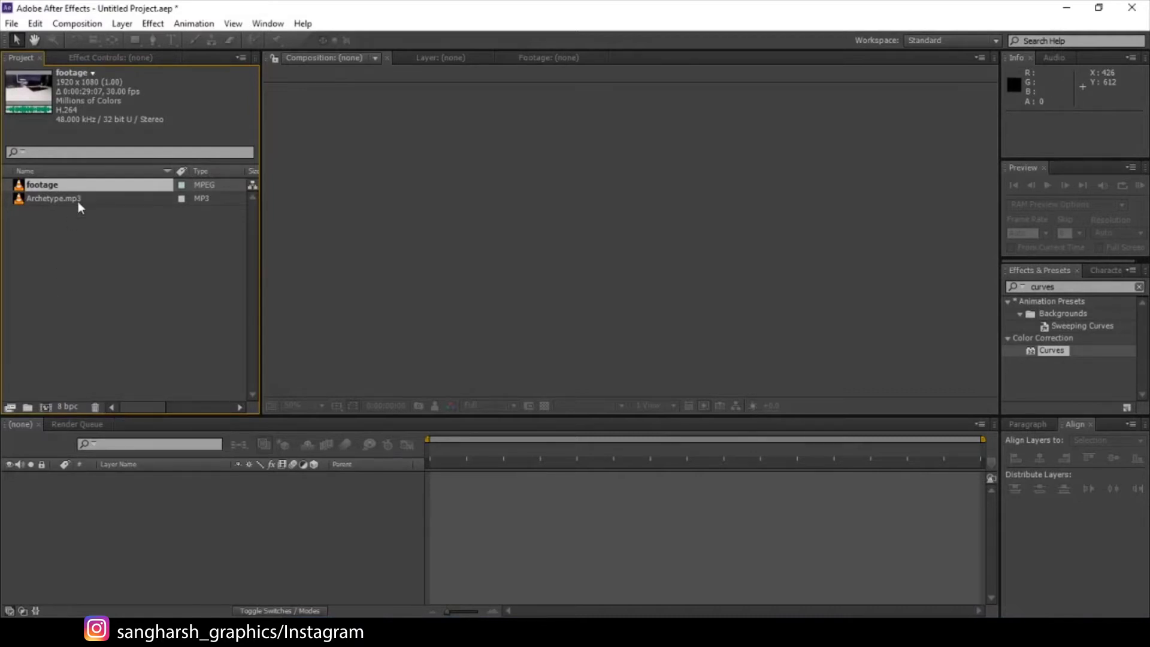
# Step: Create a new composition from the footage clip
pyautogui.click(61, 200)
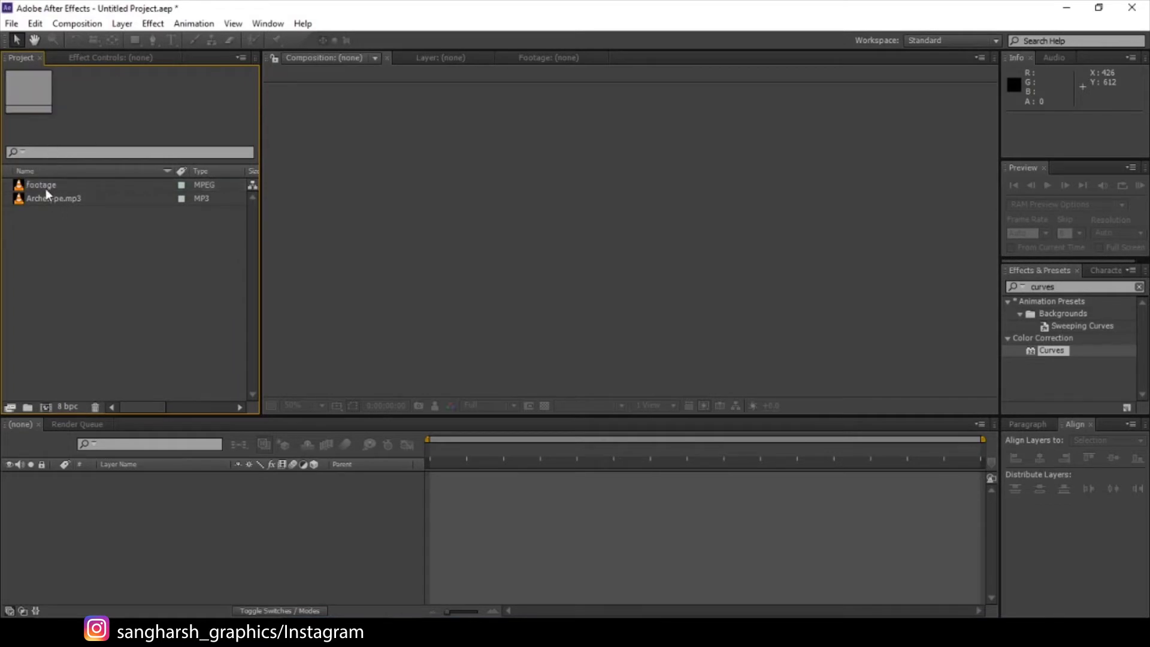
pyautogui.click(46, 189)
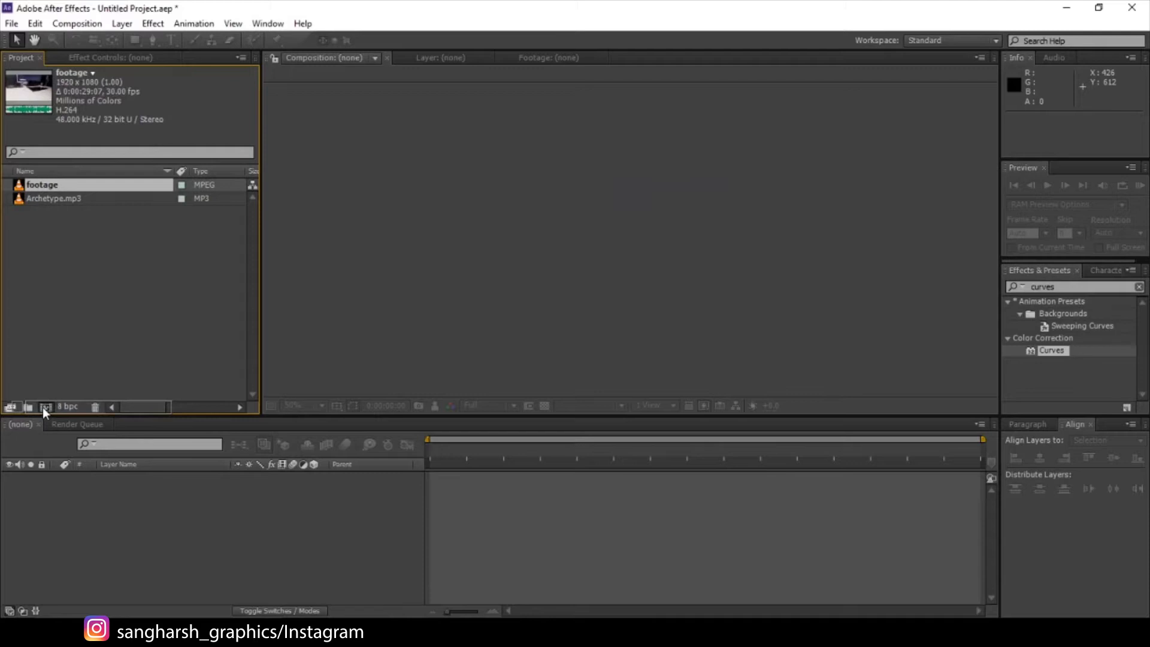
pyautogui.click(44, 408)
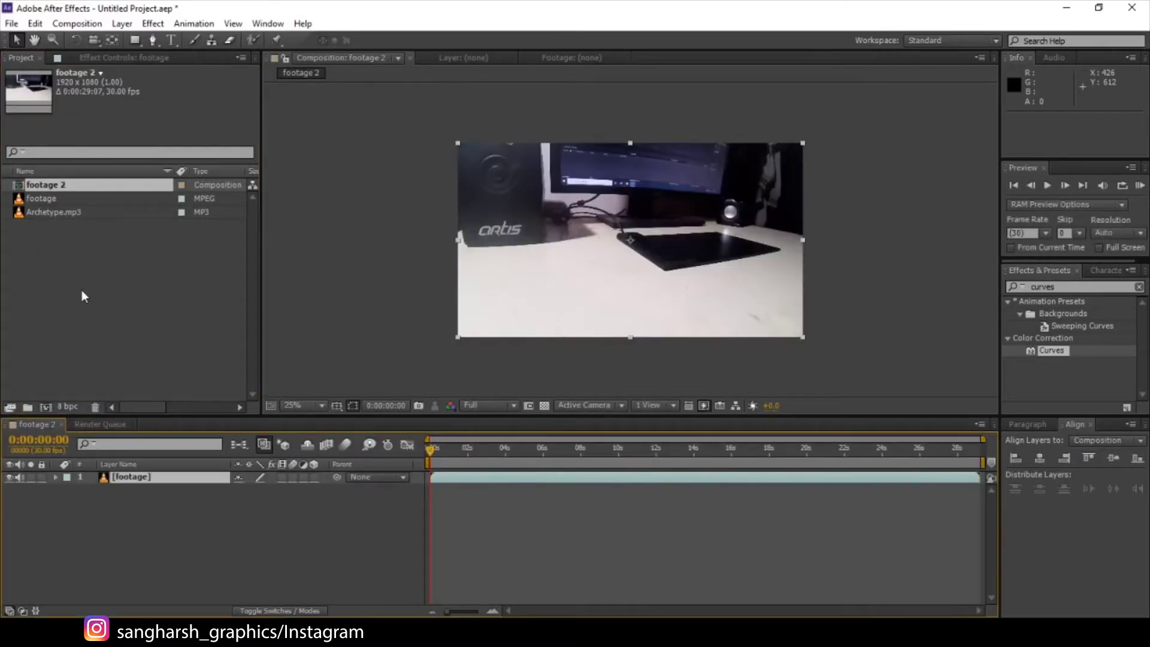
# Step: Scrub through the footage from the start of the composition to its end
pyautogui.moveTo(485, 451); pyautogui.dragTo(429, 445)
pyautogui.click(921, 451)
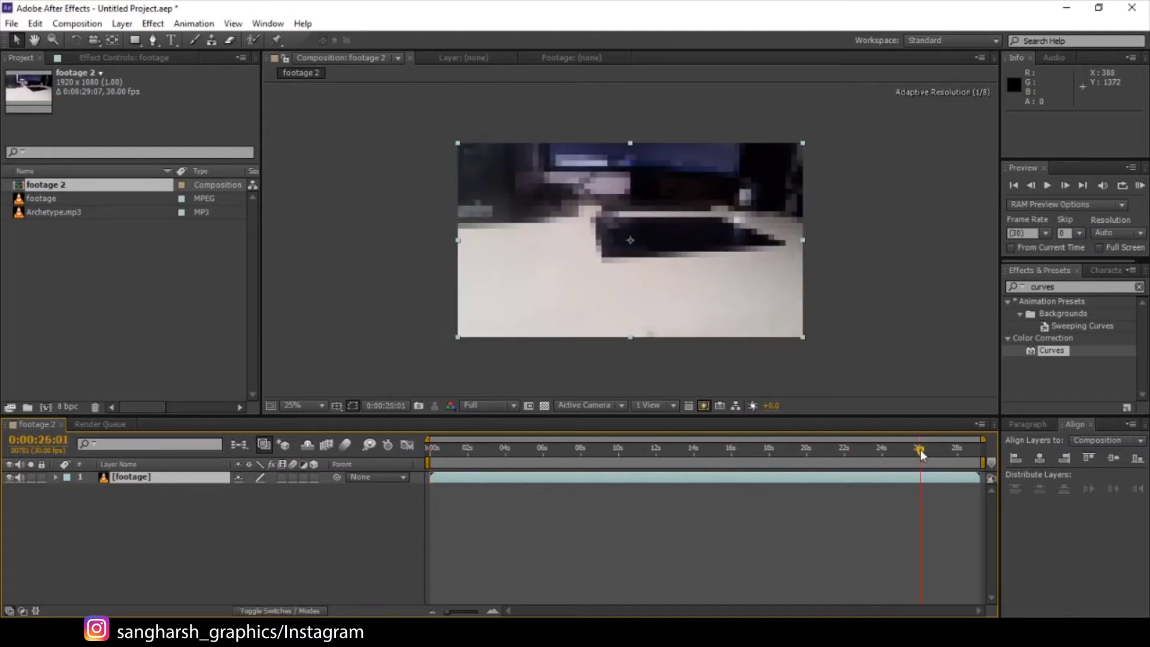
pyautogui.moveTo(921, 451); pyautogui.dragTo(998, 451)
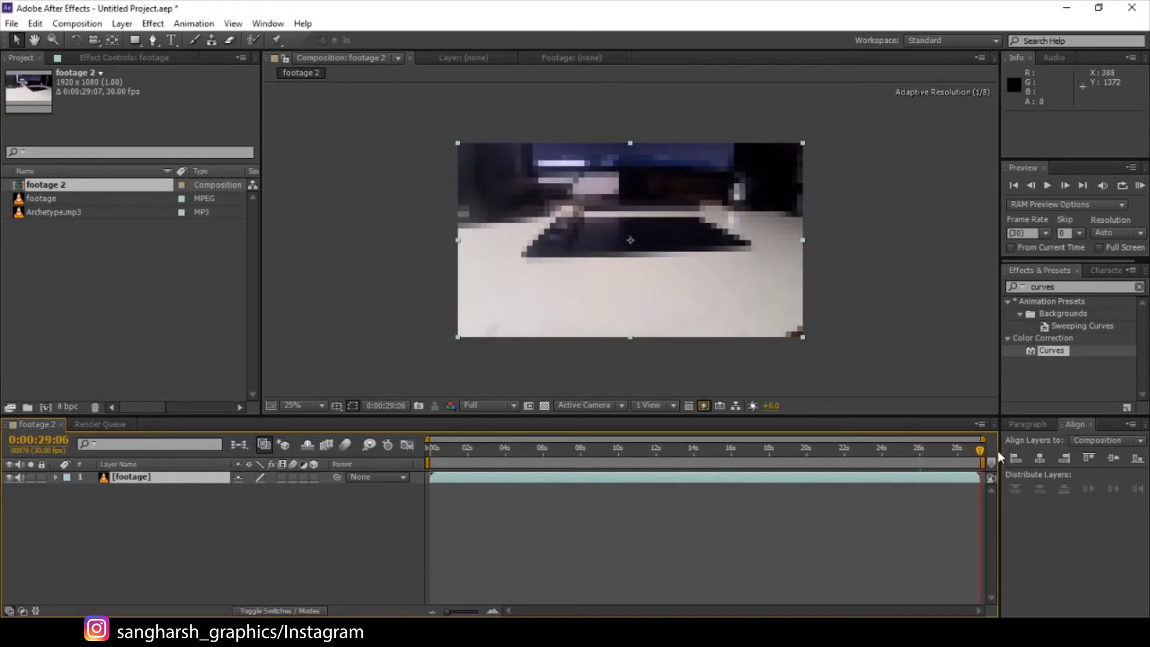
# Step: Add Archetype.mp3 to the composition beneath the footage layer and mute the footage layer's own audio
pyautogui.click(757, 502)
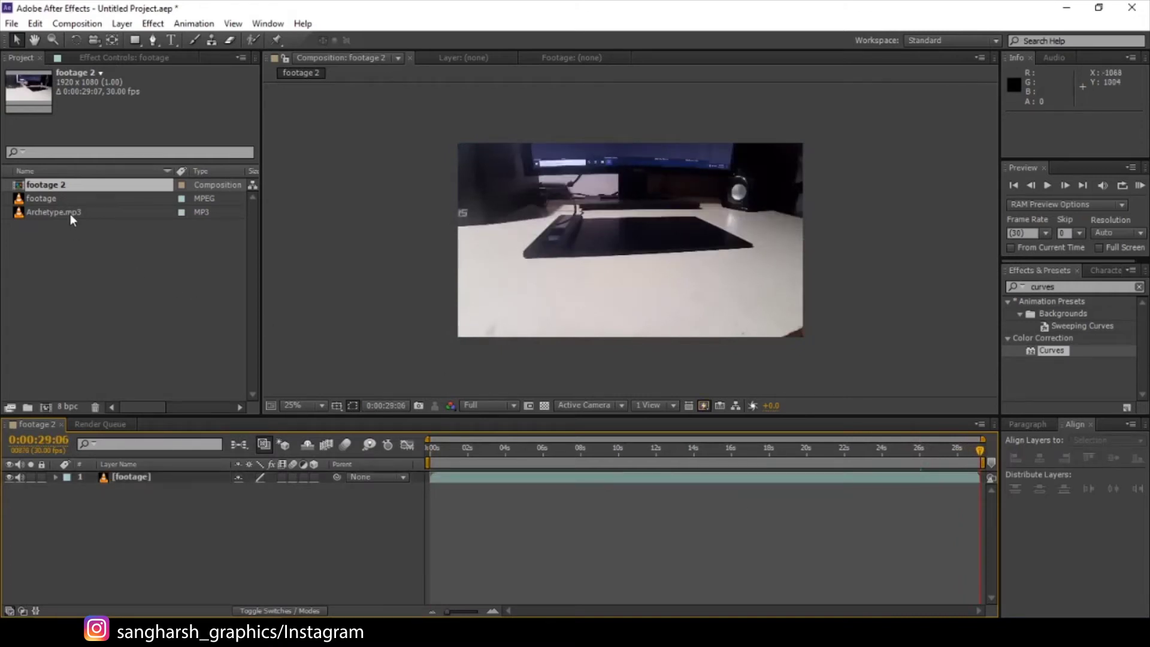
pyautogui.moveTo(70, 214); pyautogui.dragTo(173, 520)
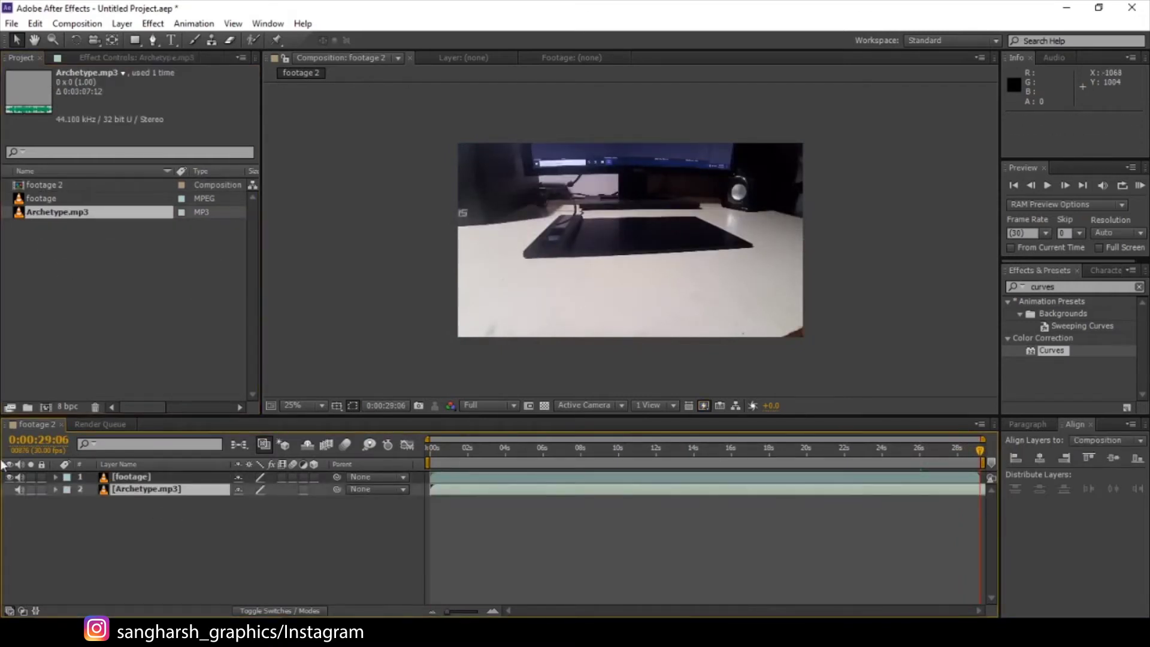
pyautogui.click(19, 477)
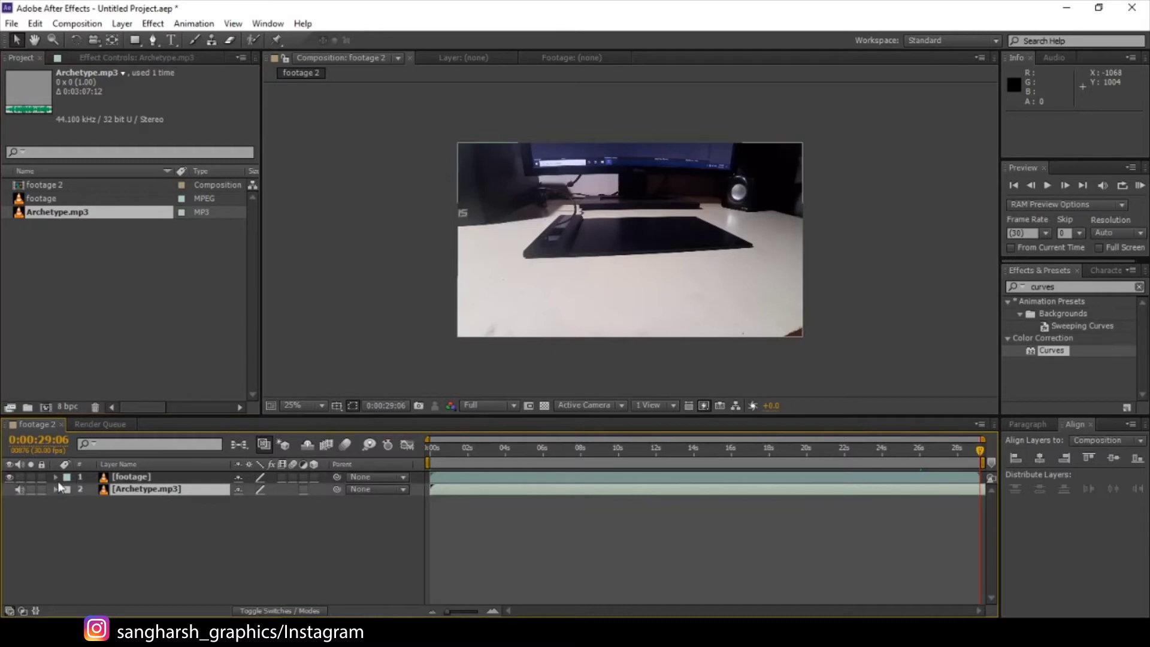
# Step: Preview the music's audio from near the start and from about 16 seconds into the composition
pyautogui.click(445, 455)
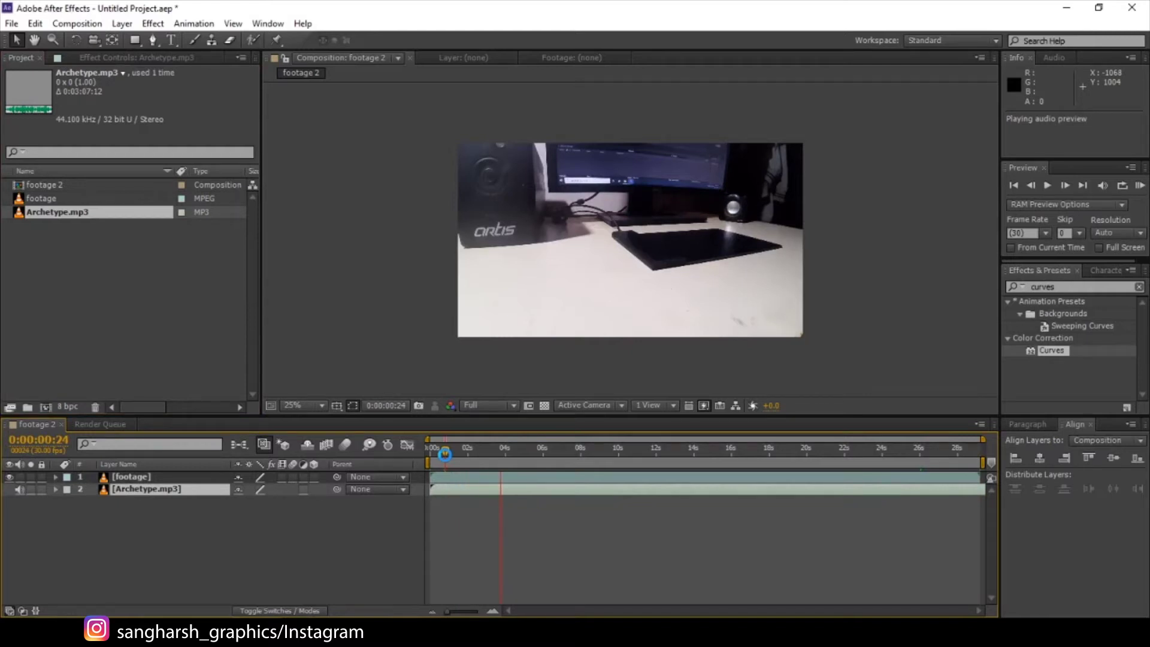
pyautogui.click(445, 454)
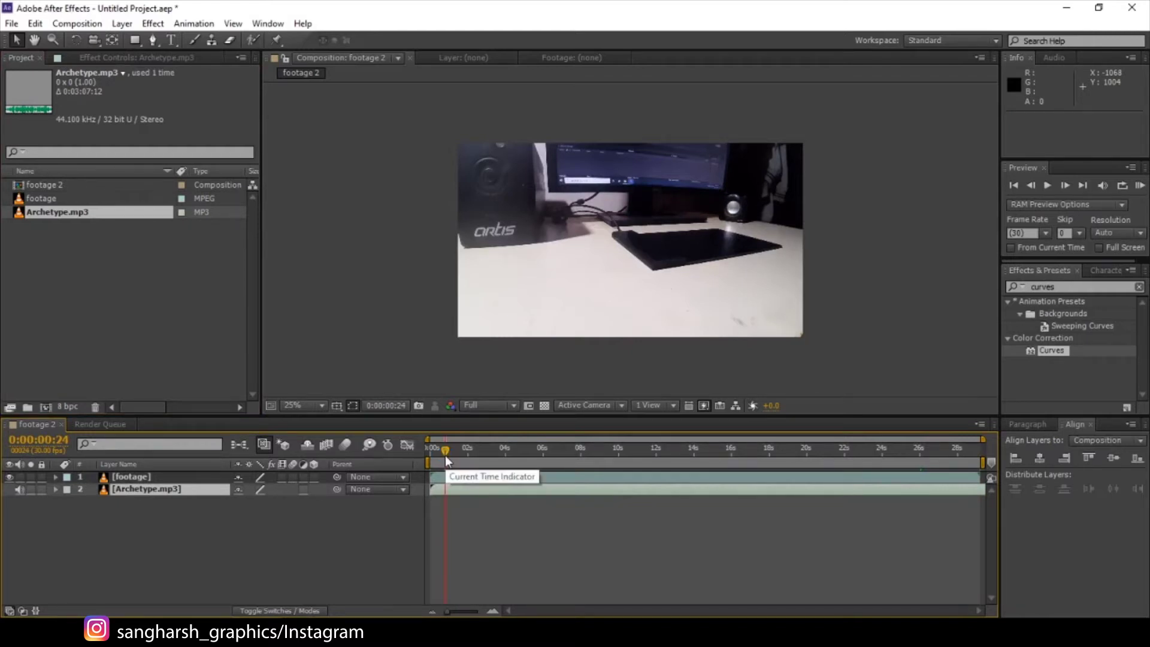
pyautogui.click(739, 448)
pyautogui.press('KP_Decimal')
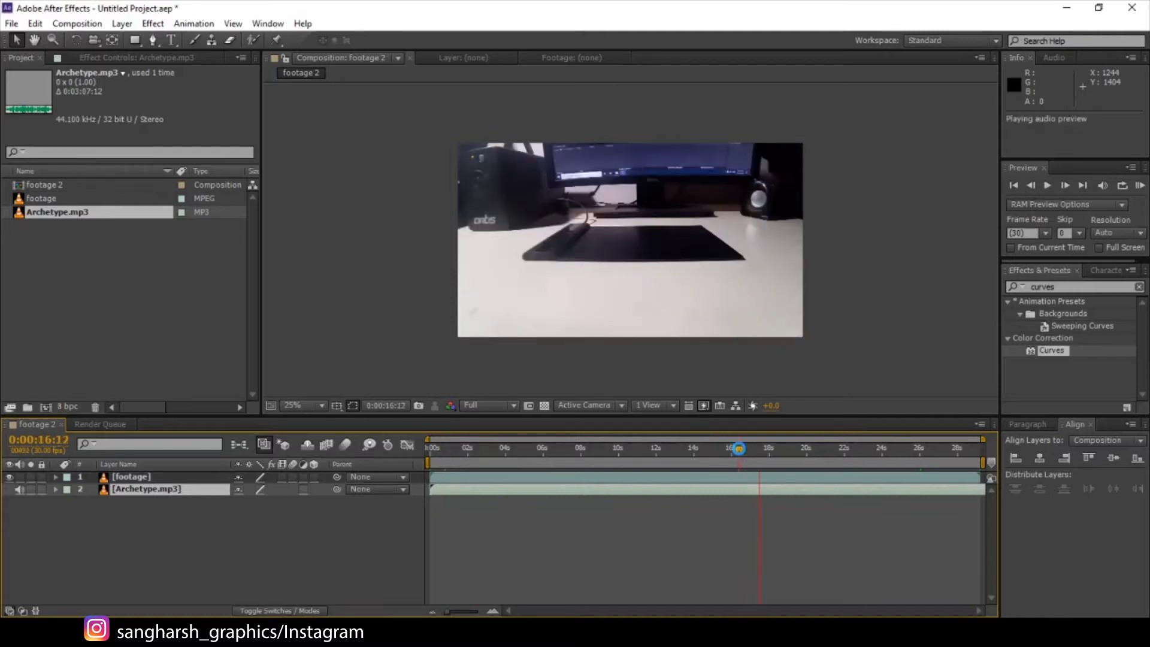
pyautogui.click(740, 450)
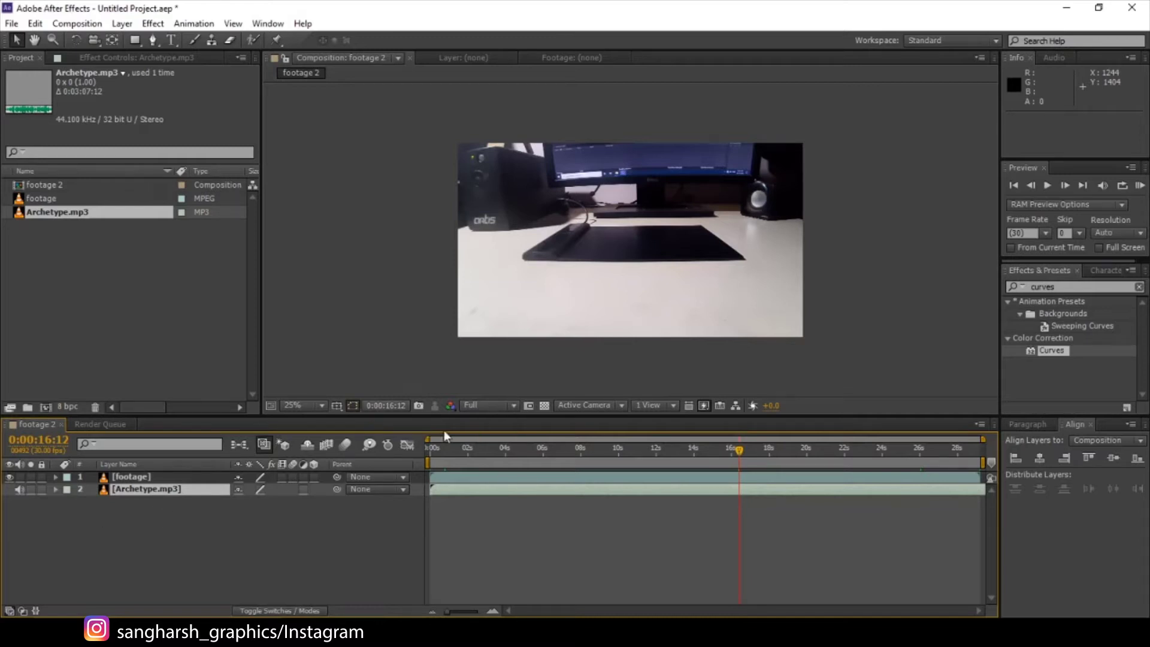
# Step: Apply the Curves effect to the footage layer, with the composition view set to Fit up to 100%
pyautogui.click(314, 408)
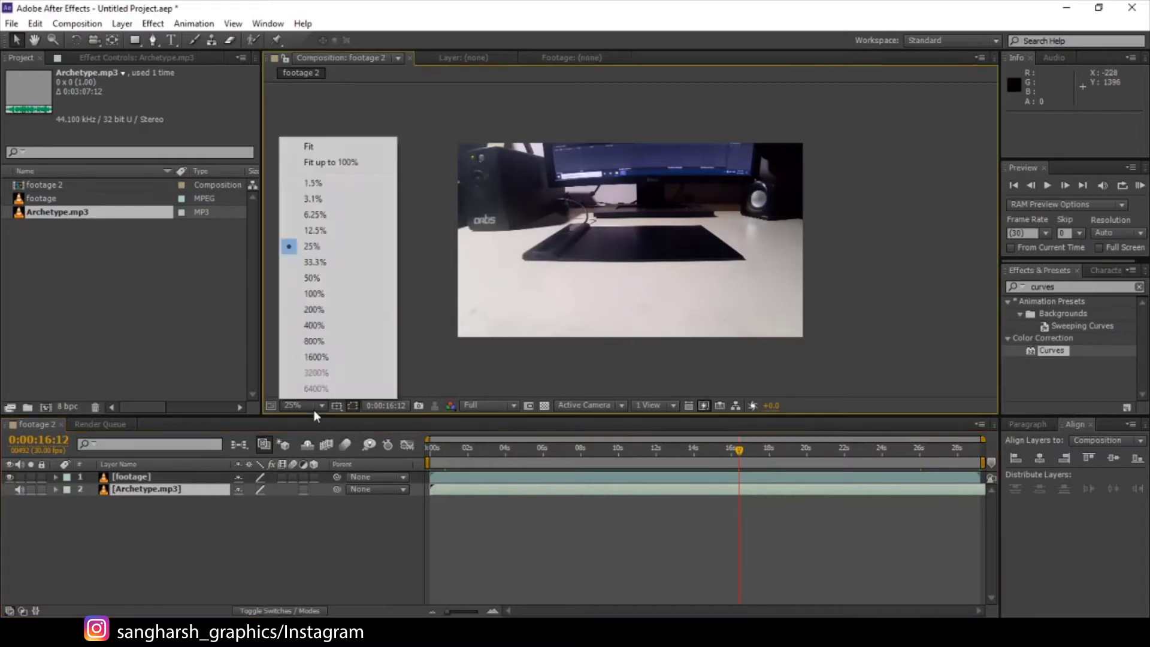
pyautogui.click(351, 162)
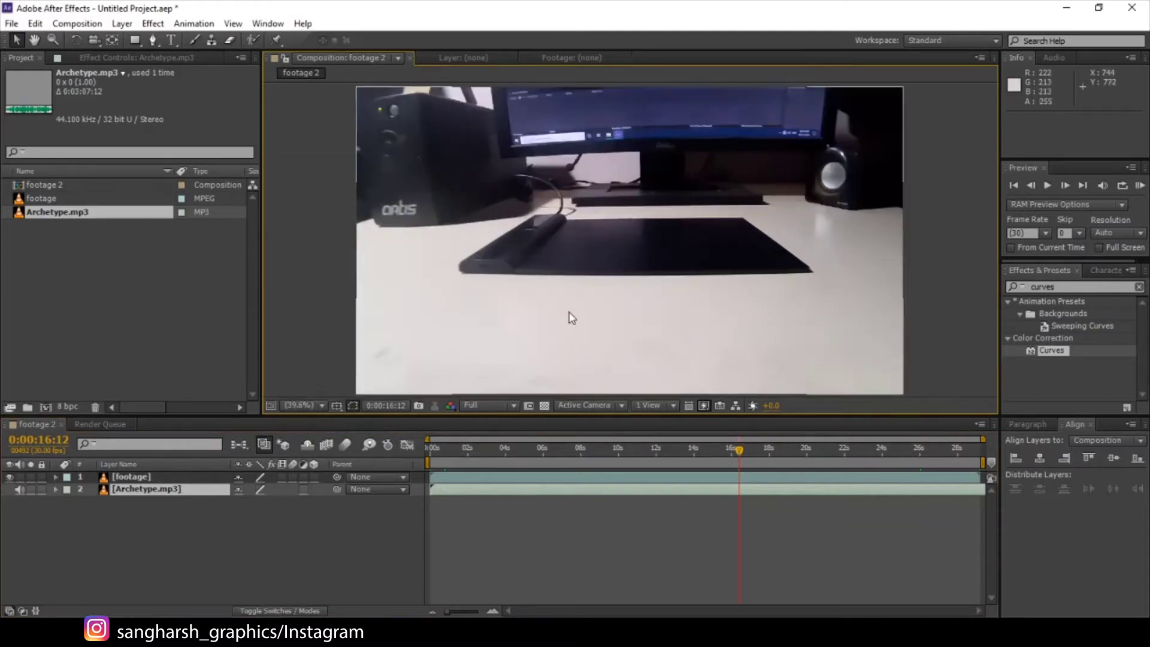
pyautogui.click(464, 450)
pyautogui.click(492, 475)
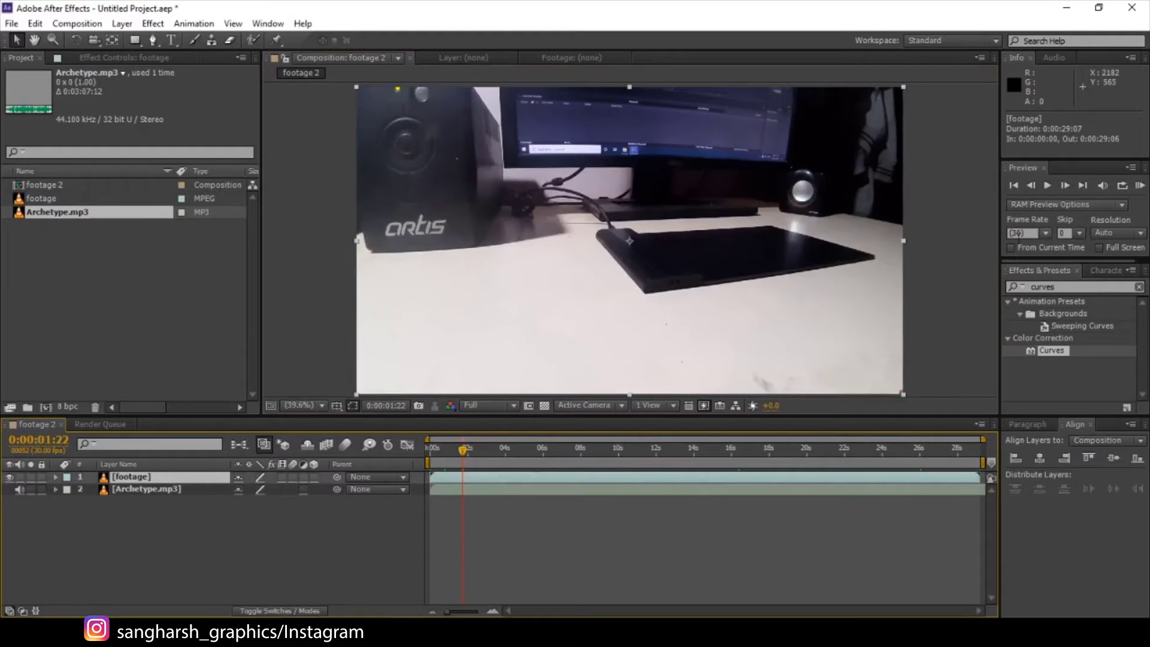
pyautogui.moveTo(1053, 351); pyautogui.dragTo(197, 480)
# Step: Darken the footage's shadows by moving the RGB curve's black point inward, and collapse the Curves settings
pyautogui.moveTo(105, 183); pyautogui.dragTo(103, 185)
pyautogui.moveTo(35, 243); pyautogui.dragTo(53, 246)
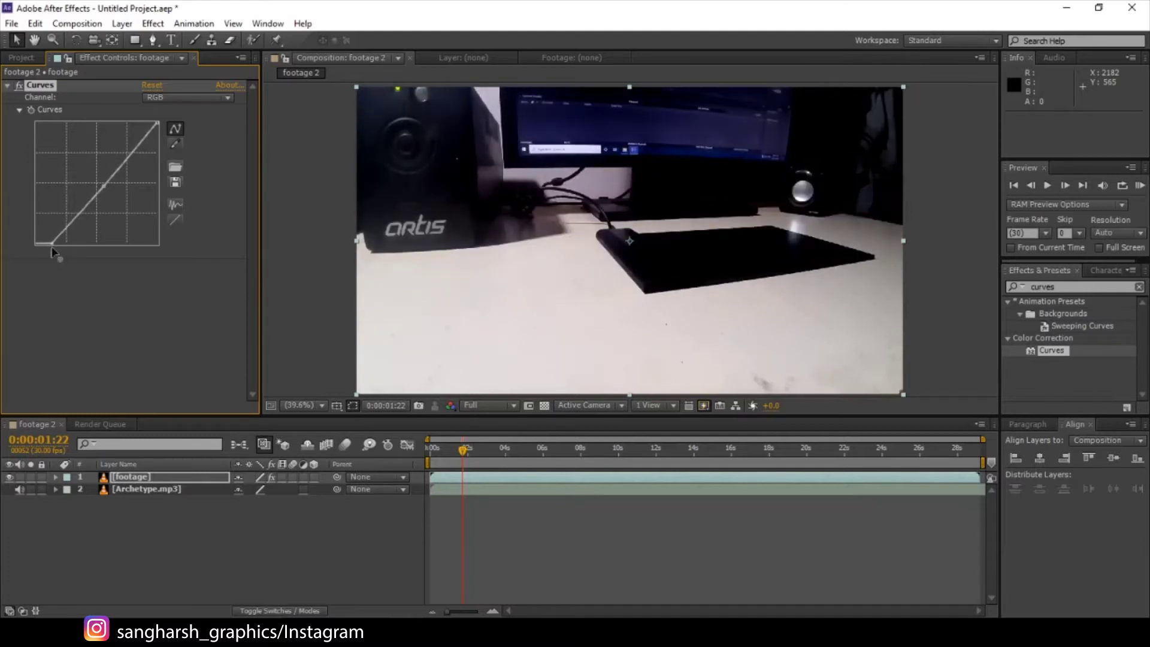
pyautogui.moveTo(103, 186); pyautogui.dragTo(101, 188)
pyautogui.click(7, 87)
pyautogui.click(385, 467)
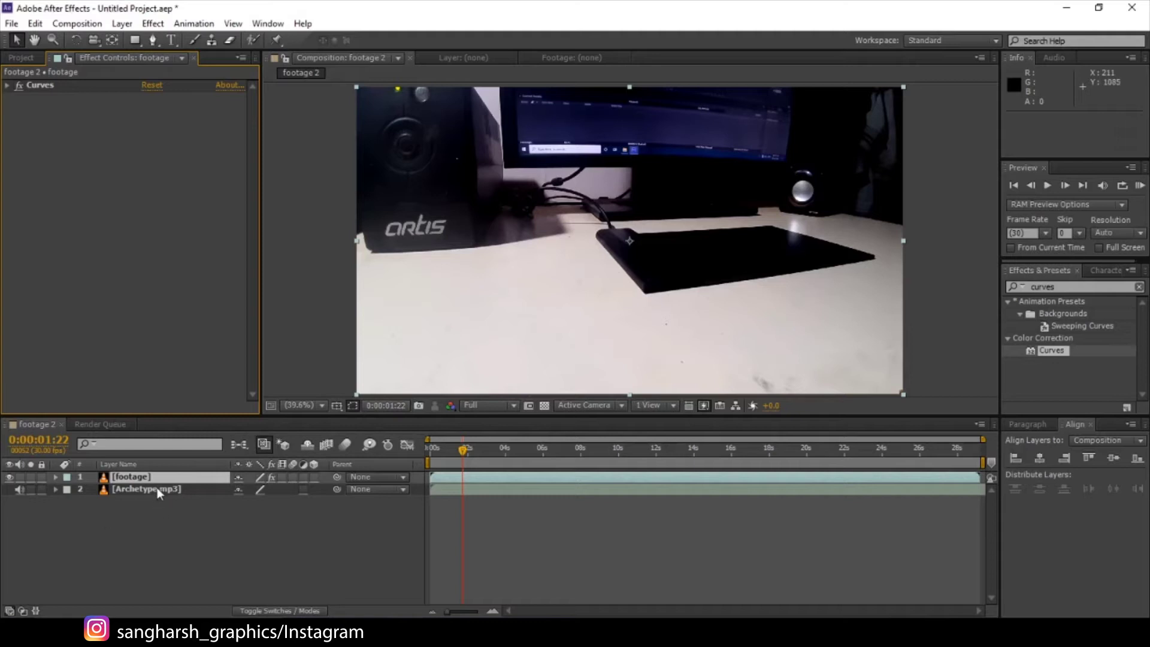
# Step: Create a white 1920 x 1080 px solid layer named "audio spectrum"
pyautogui.rightClick(158, 527)
pyautogui.moveTo(288, 385)
pyautogui.click(383, 414)
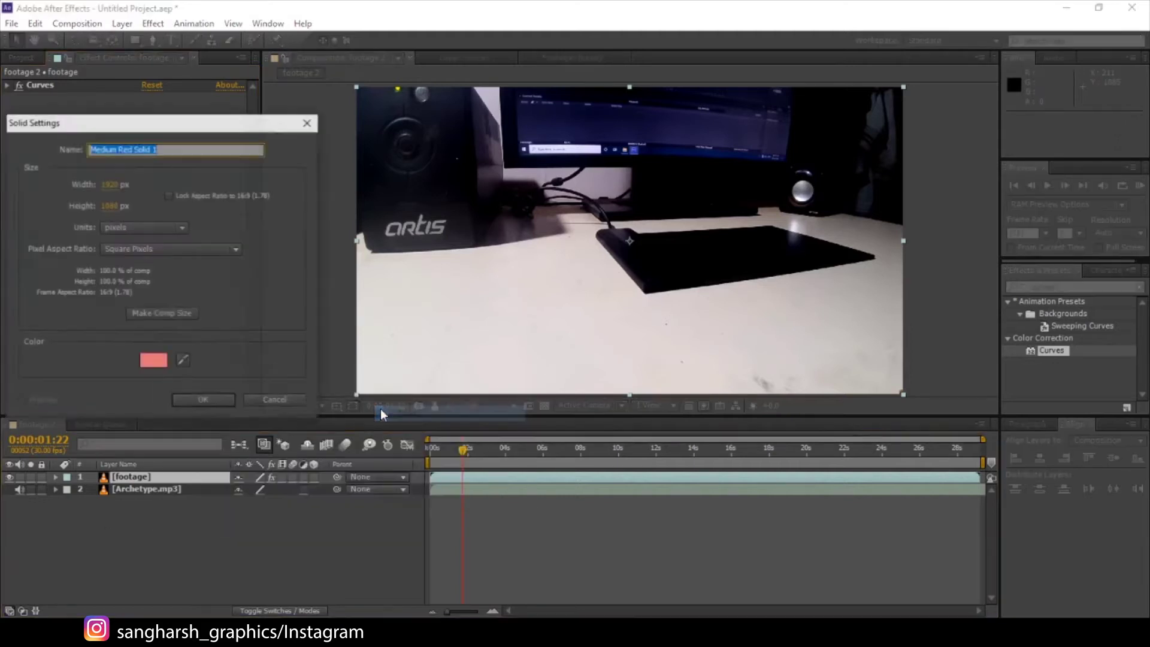
pyautogui.click(154, 360)
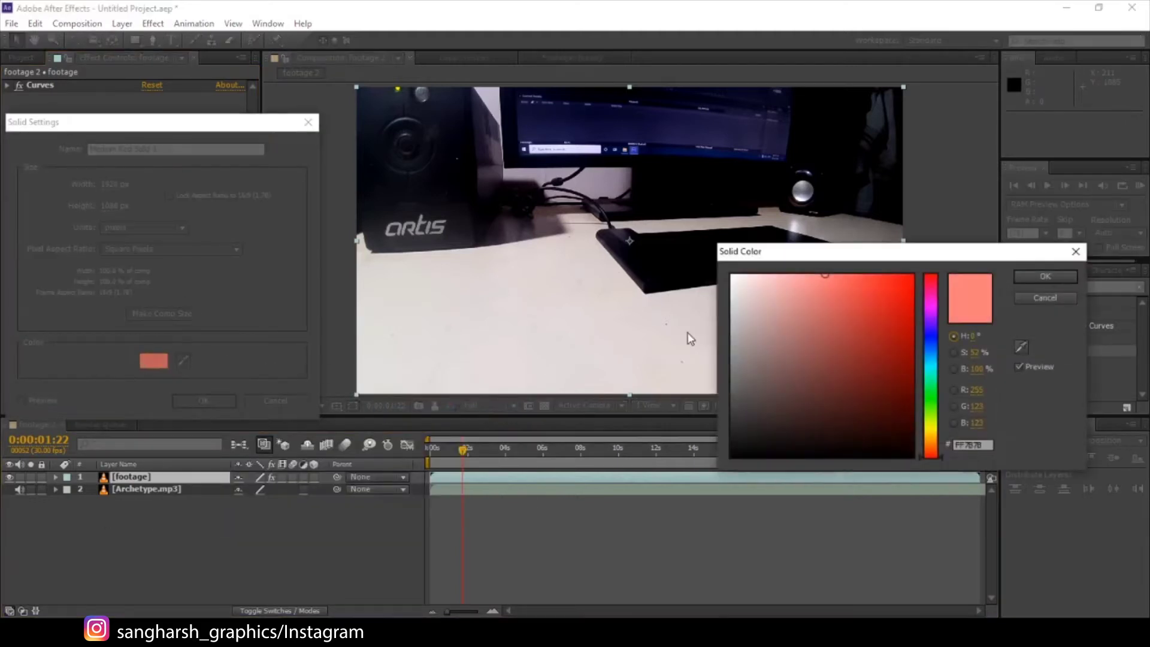
pyautogui.click(732, 275)
pyautogui.click(1028, 281)
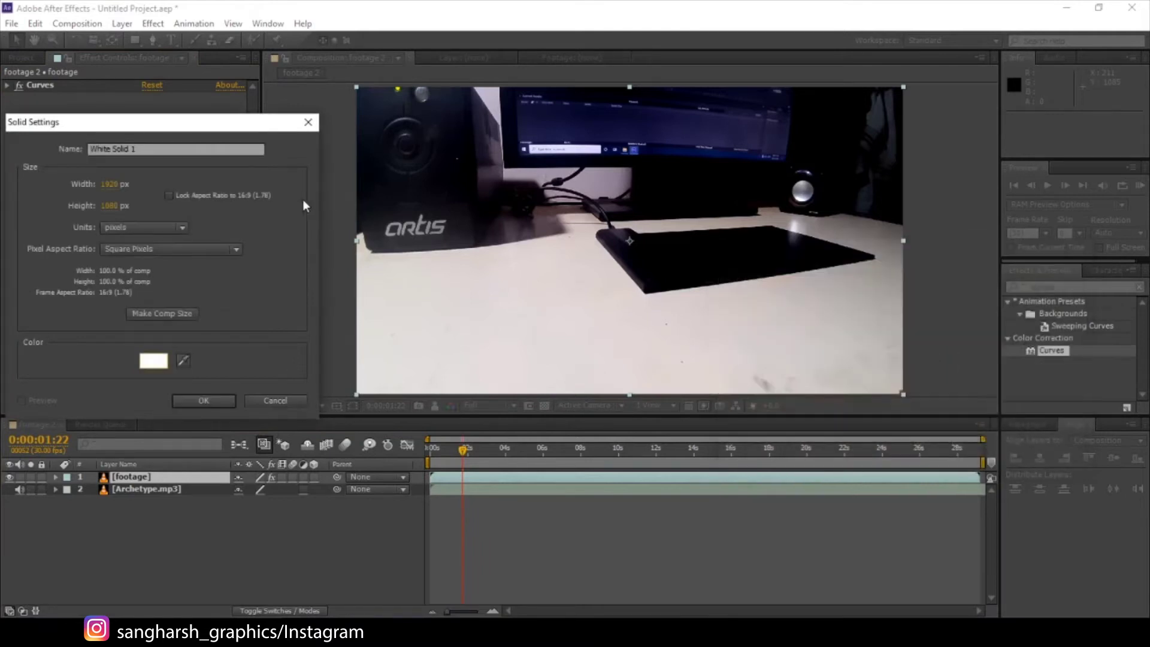
pyautogui.write('audio spectrum')
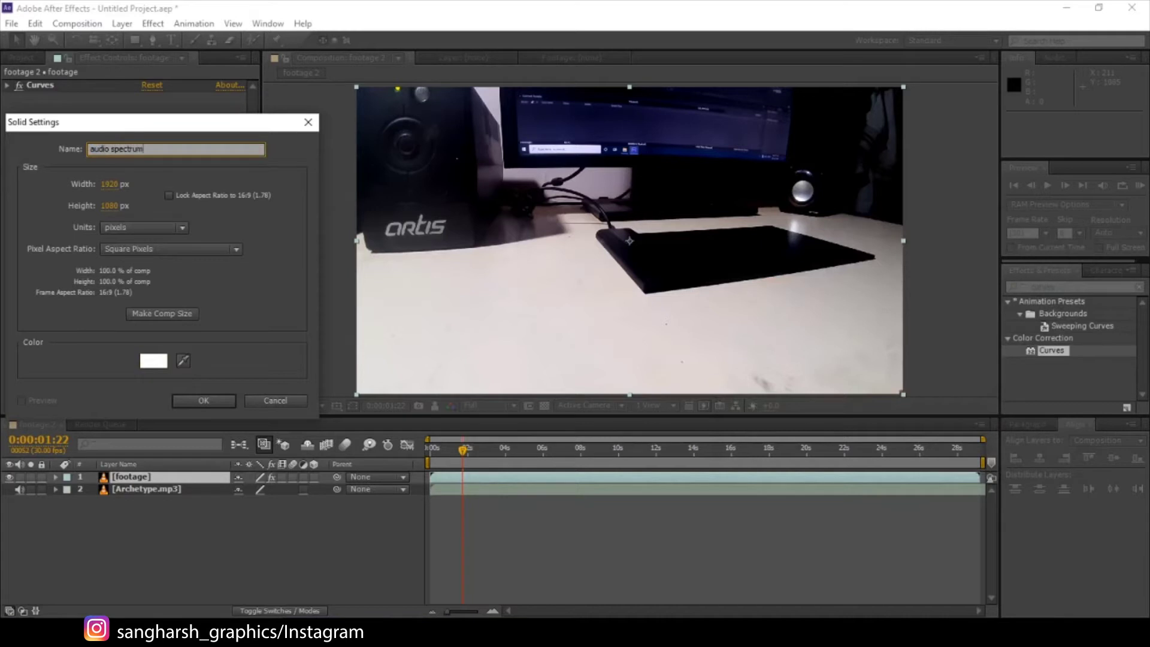
pyautogui.press('Return')
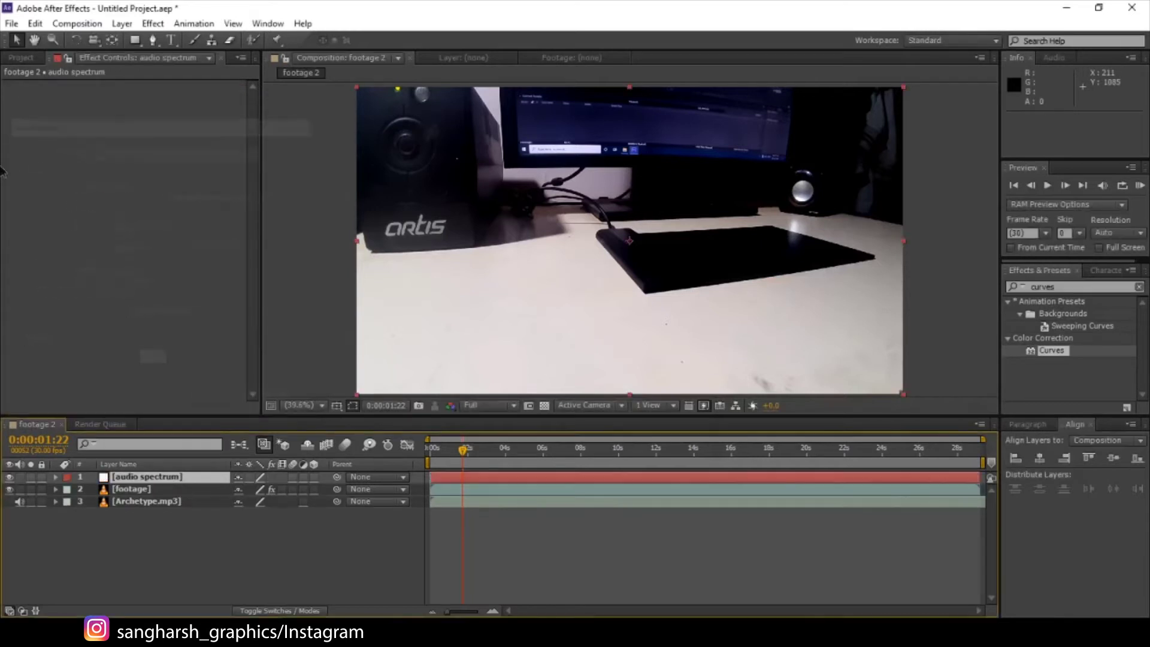
# Step: Apply the Audio Spectrum effect to the audio spectrum solid and set its Audio Layer to Archetype.mp3
pyautogui.scroll(-1, 488, 233)
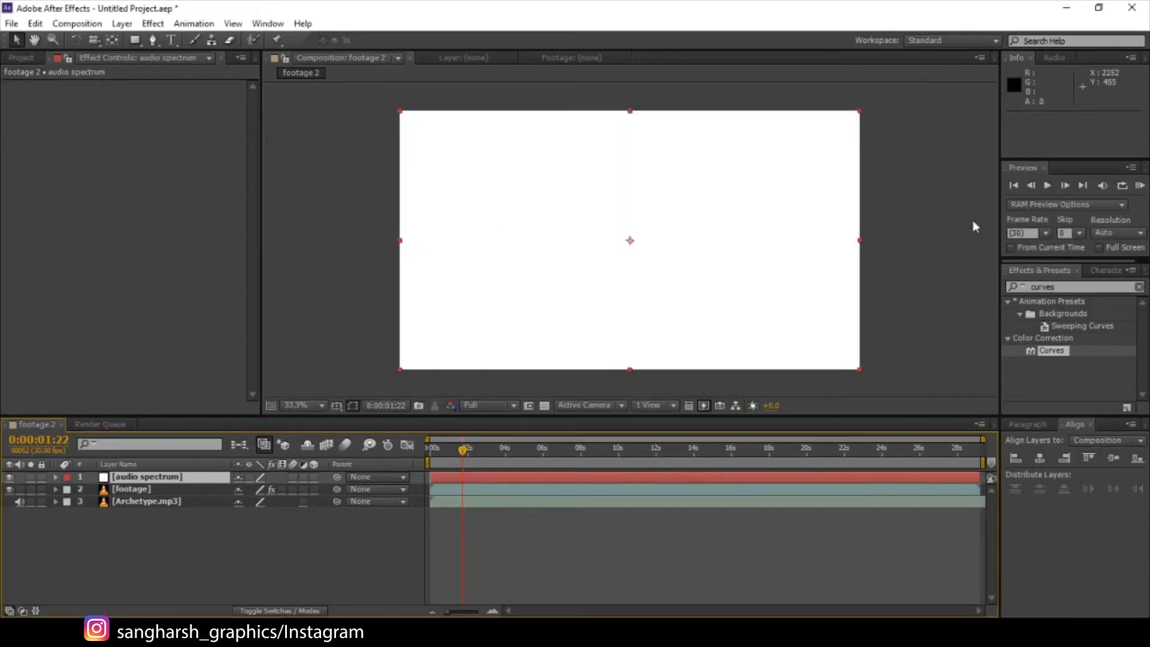
pyautogui.click(1058, 287)
pyautogui.write('au')
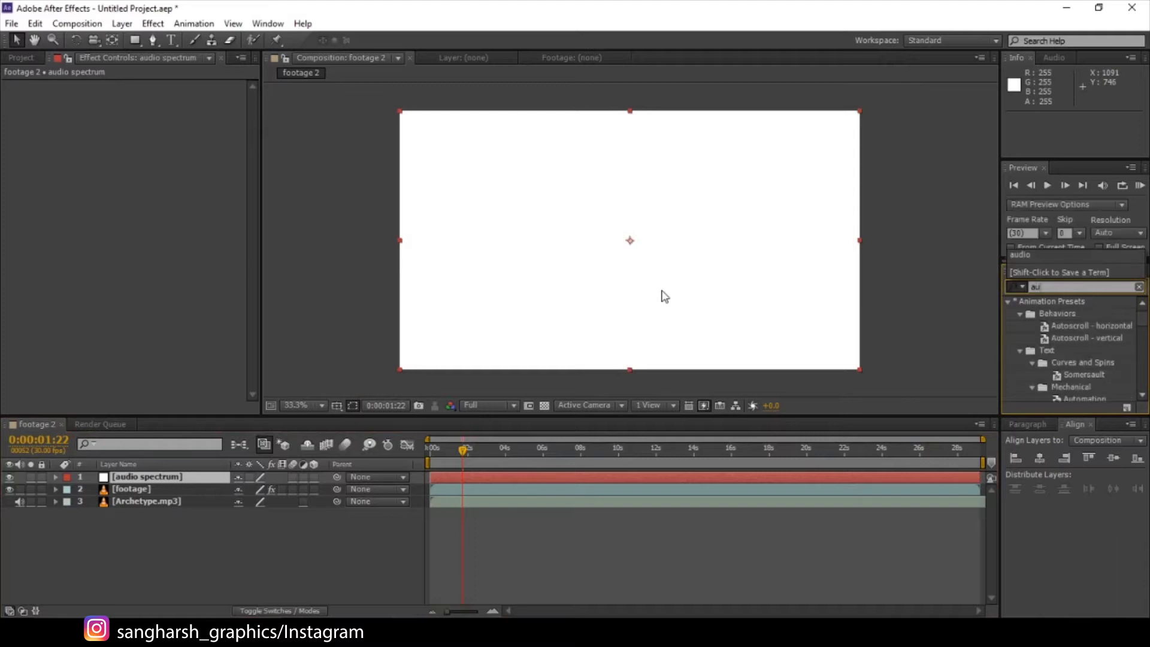
pyautogui.write('dio s')
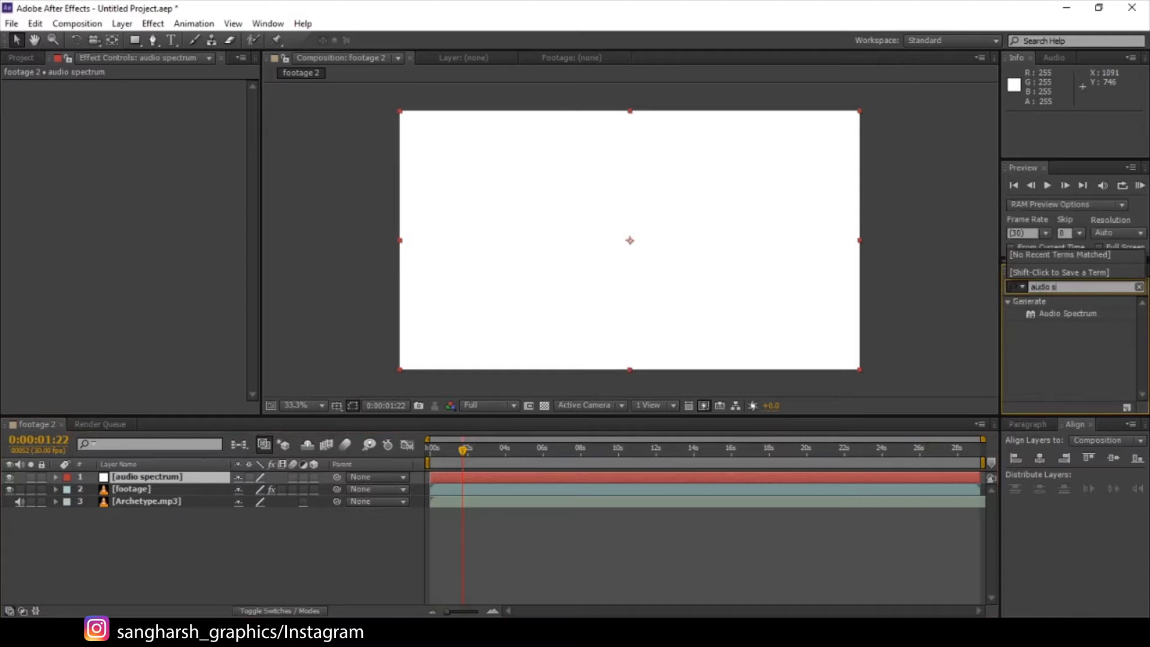
pyautogui.moveTo(1069, 314); pyautogui.dragTo(140, 473)
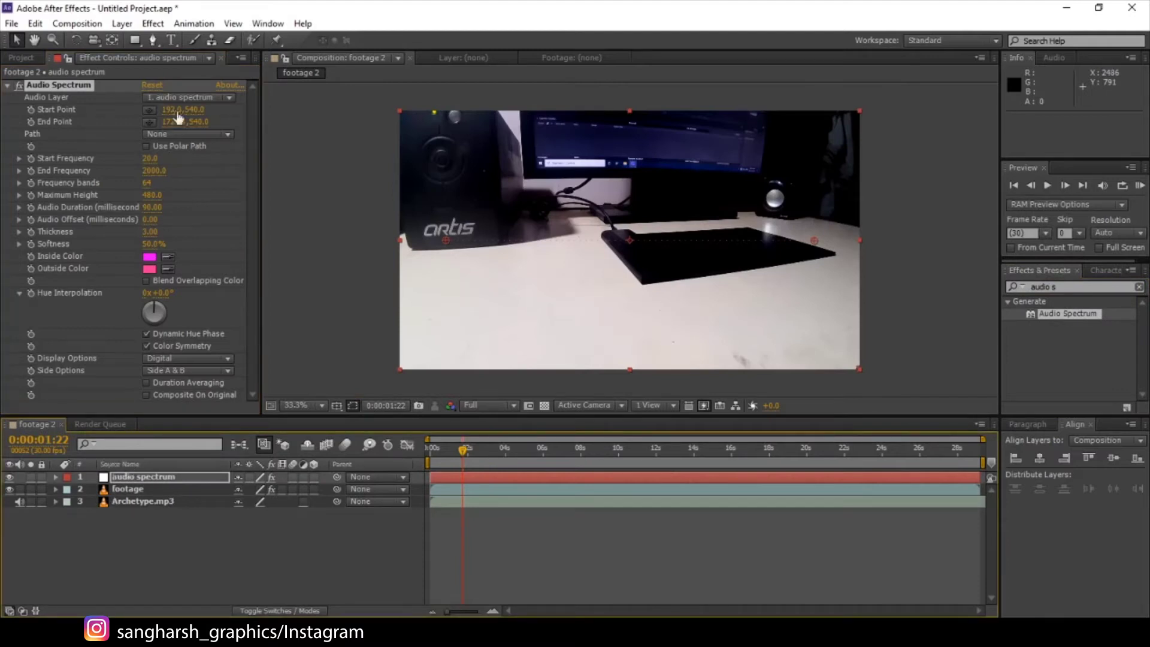
pyautogui.click(188, 98)
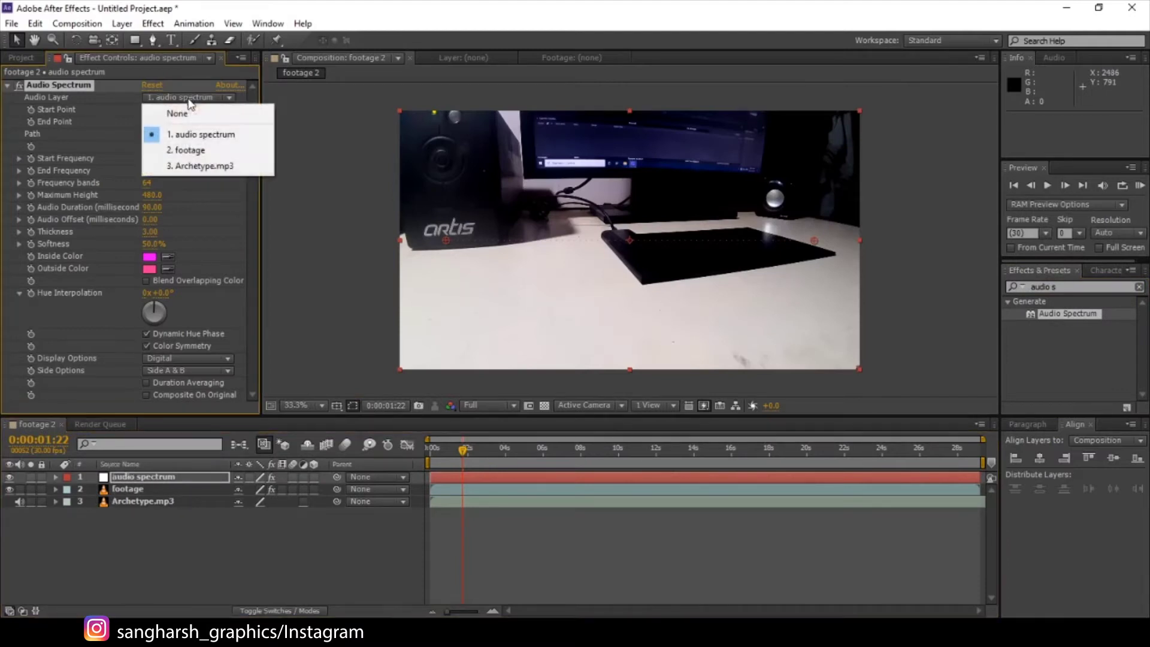
pyautogui.click(187, 166)
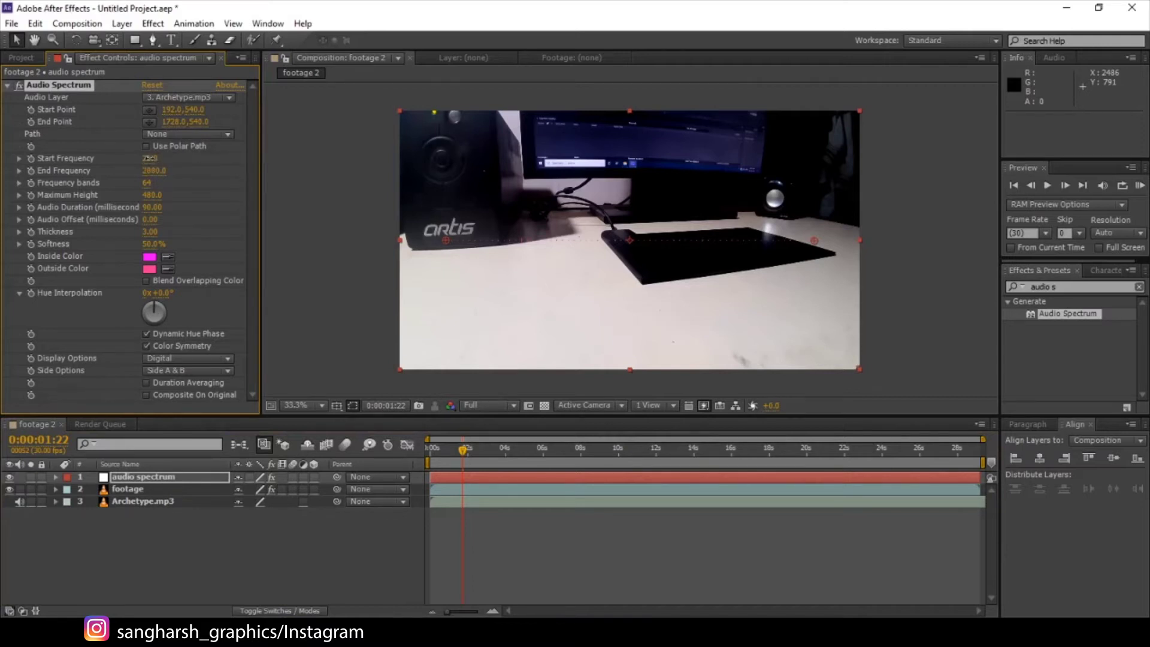
# Step: Set the Audio Spectrum's Start Frequency to 100 and End Frequency to 1, and check it on the timeline
pyautogui.click(149, 159)
pyautogui.write('10')
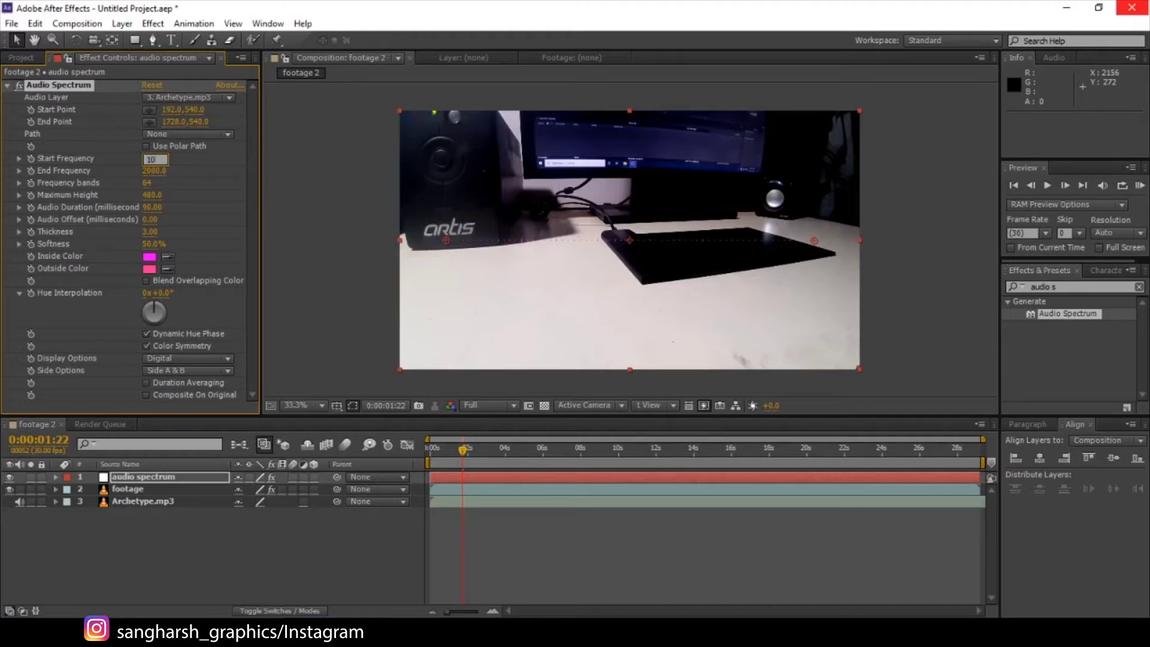
pyautogui.press('Return')
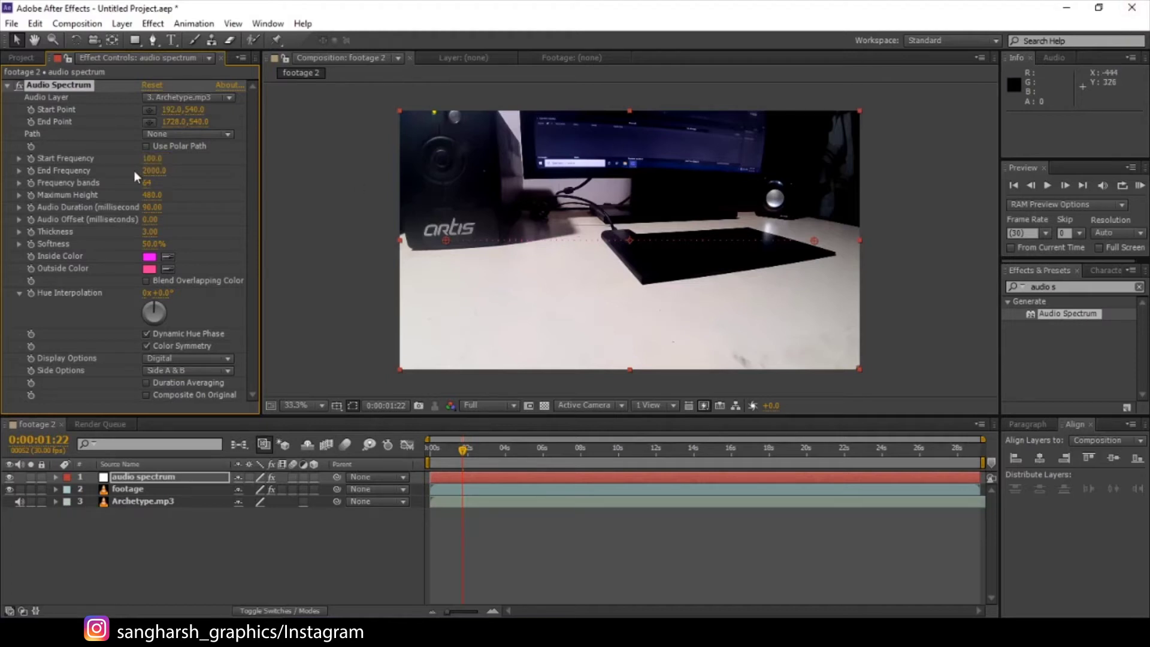
pyautogui.click(153, 171)
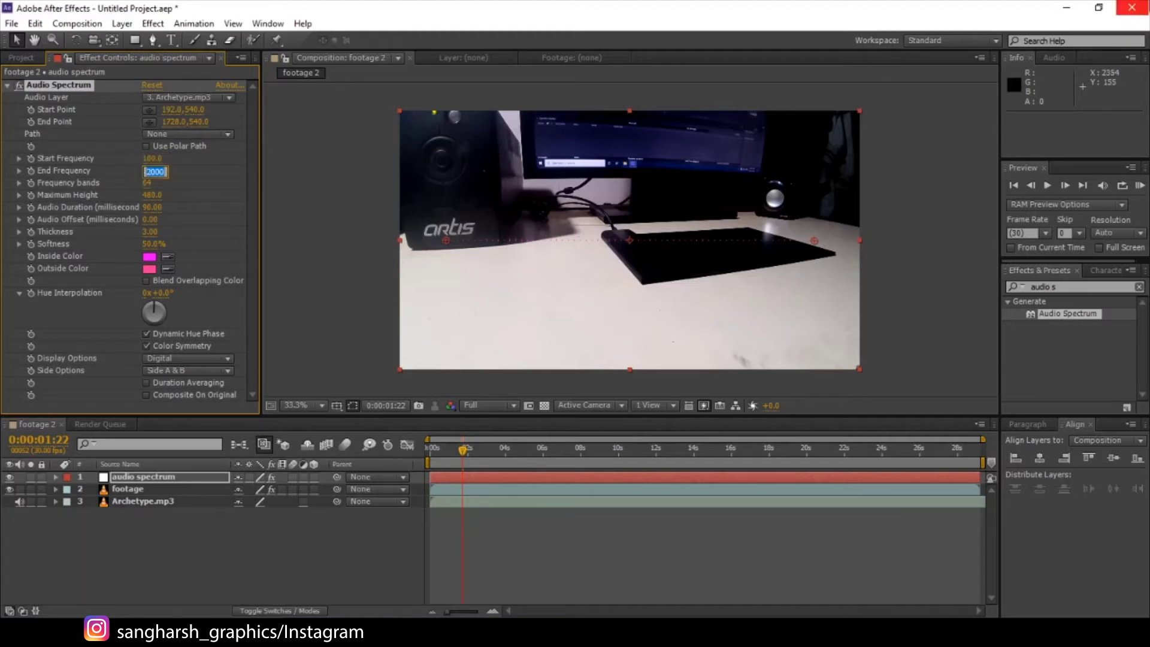
pyautogui.write('1')
pyautogui.press('Return')
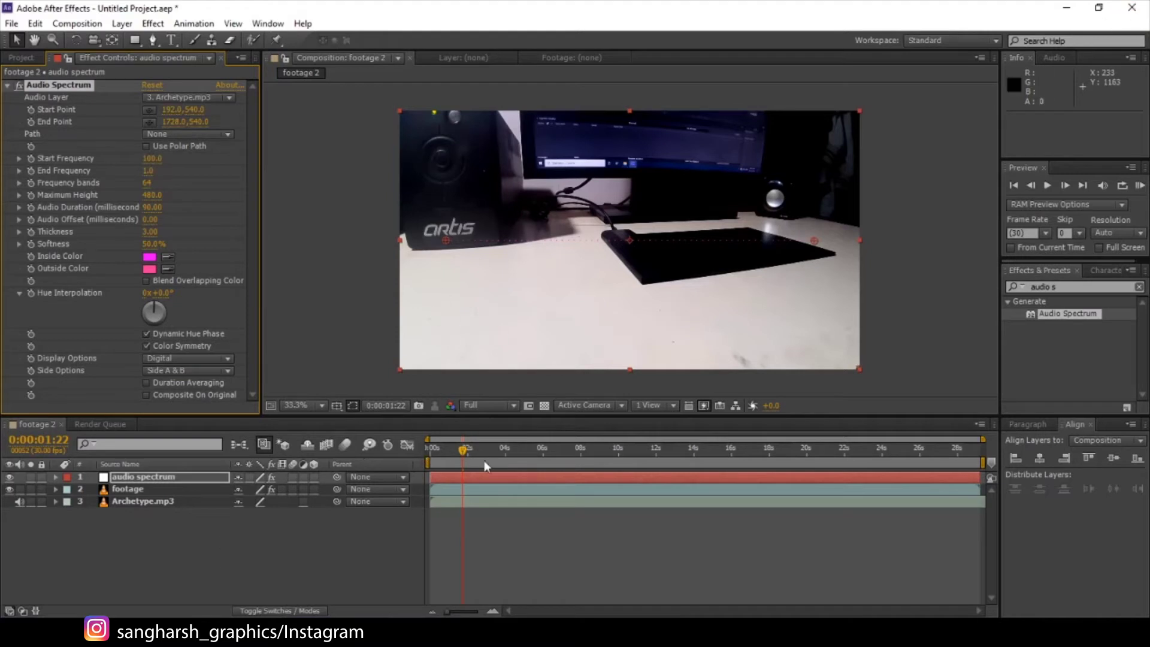
pyautogui.moveTo(484, 460)
pyautogui.mouseDown()
pyautogui.moveTo(526, 459)
pyautogui.moveTo(469, 472)
pyautogui.mouseUp()
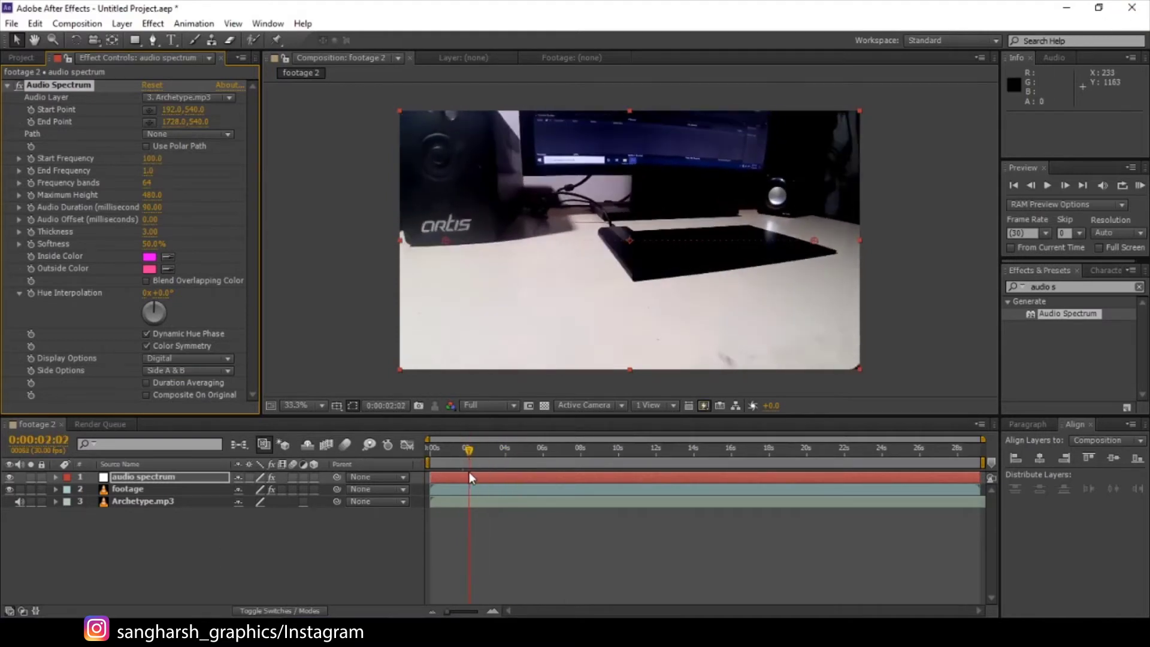
# Step: Set the Audio Spectrum's Frequency bands to 1000 and Maximum Height to 1200, and check the spectrum on the timeline
pyautogui.click(146, 183)
pyautogui.write('1000')
pyautogui.press('Return')
pyautogui.moveTo(452, 452); pyautogui.dragTo(513, 460)
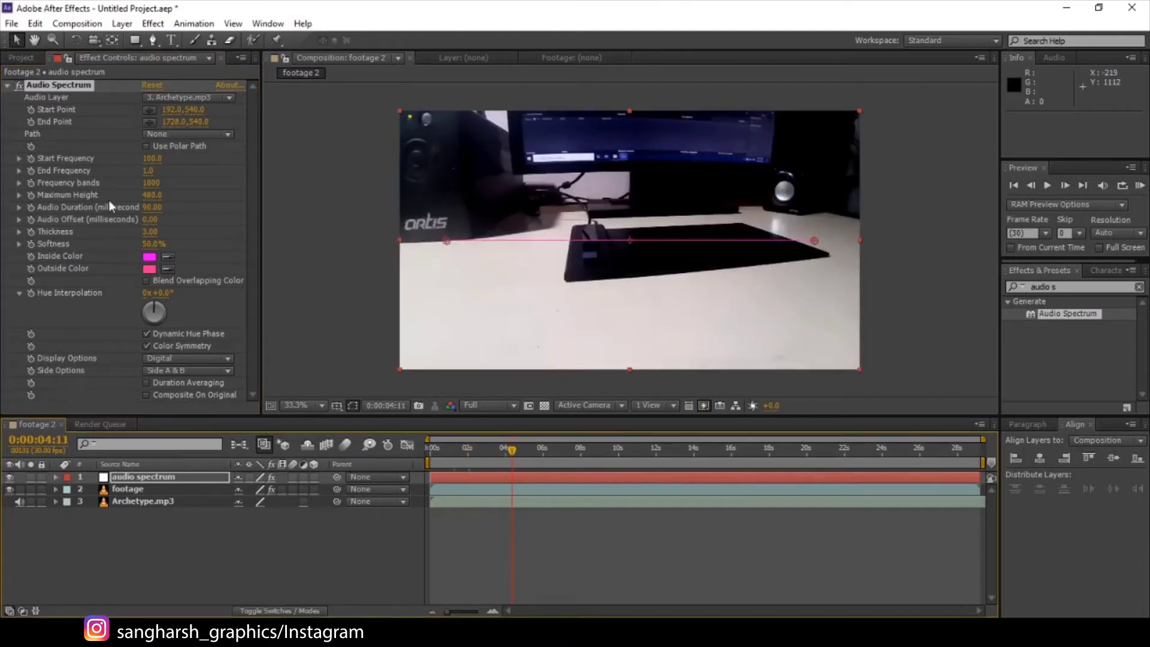
pyautogui.click(152, 195)
pyautogui.write('1200')
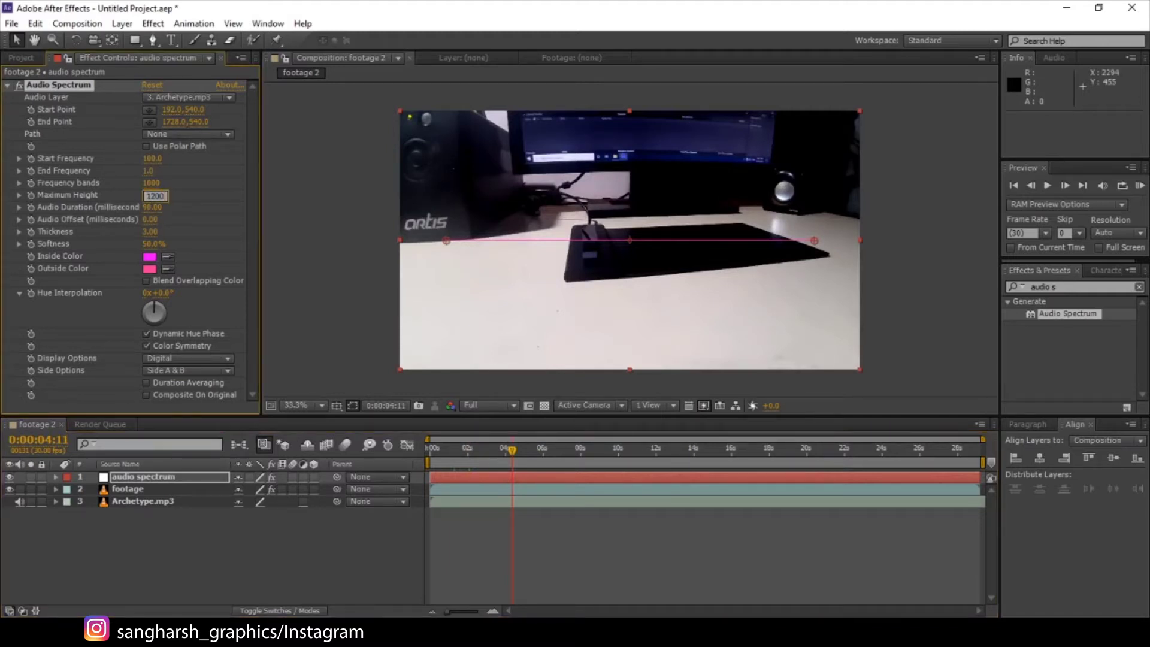
pyautogui.press('Return')
pyautogui.moveTo(484, 453); pyautogui.dragTo(542, 462)
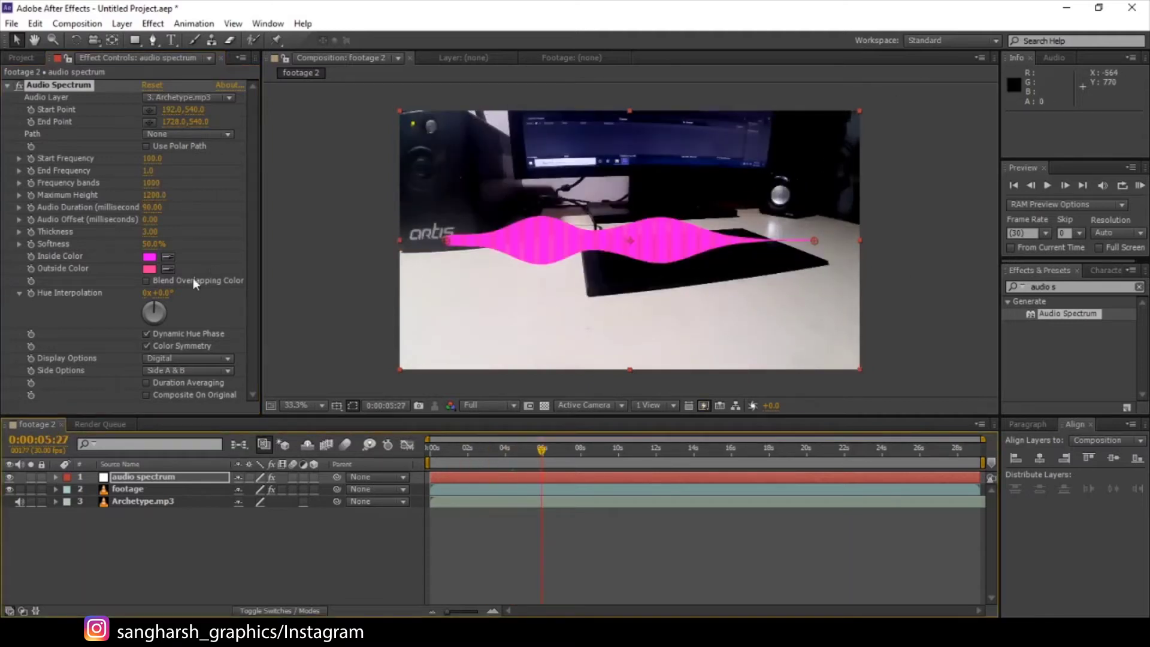
# Step: Set the Audio Spectrum's Audio Duration to 100 milliseconds and Audio Offset to 10 milliseconds
pyautogui.click(152, 208)
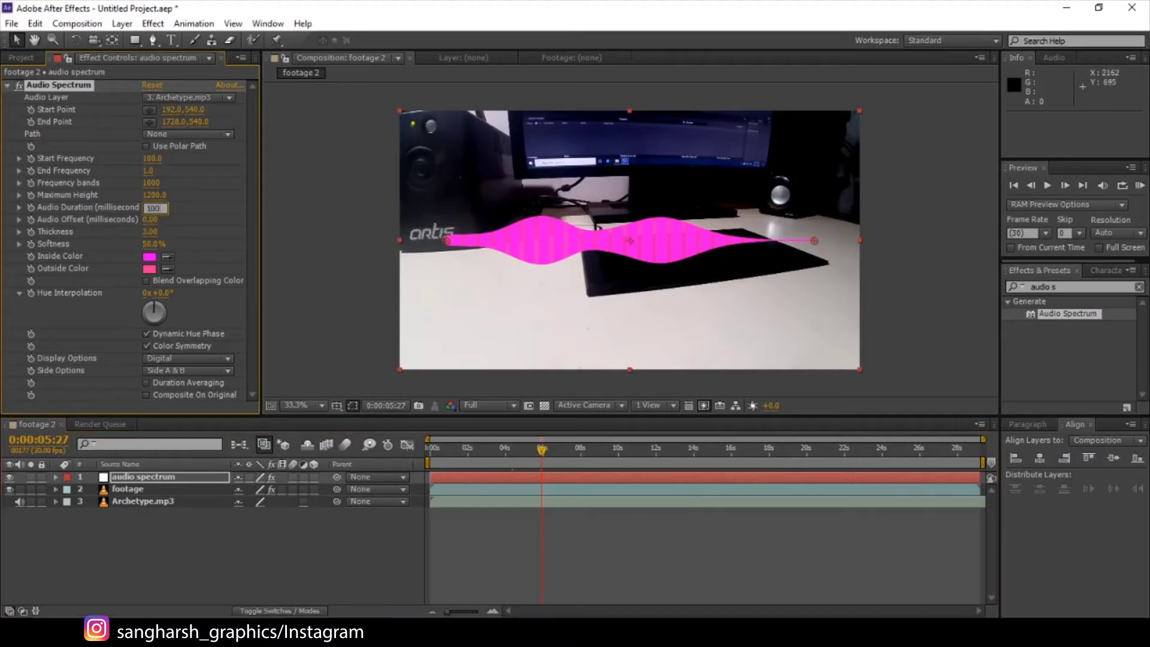
pyautogui.write('100')
pyautogui.press('Return')
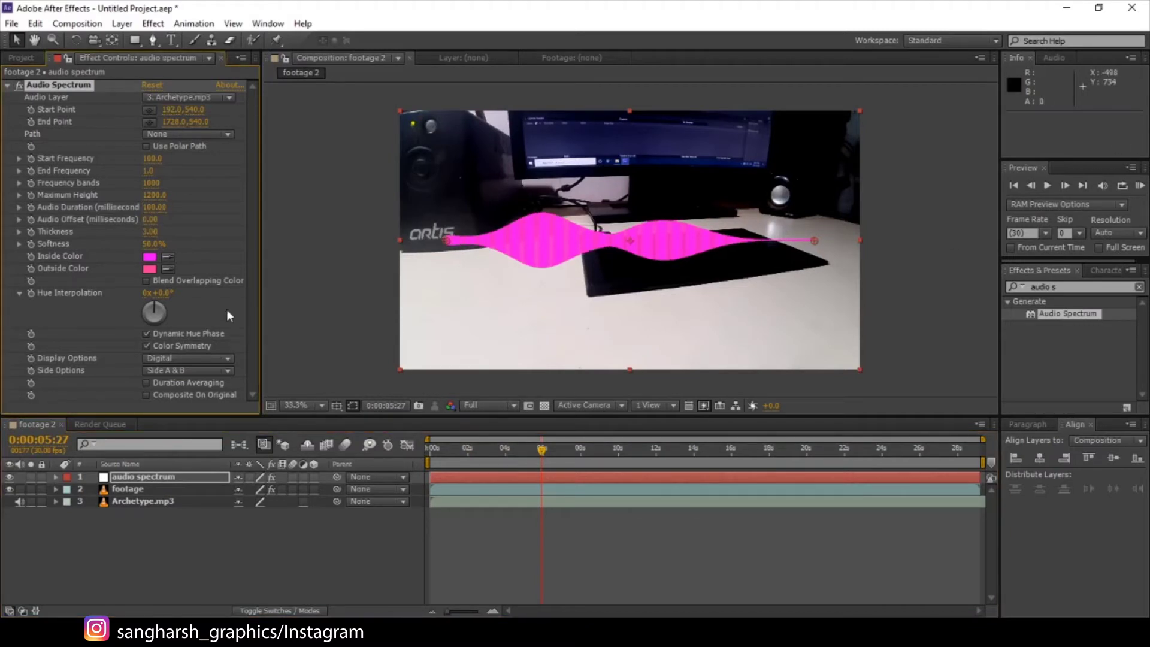
pyautogui.click(149, 219)
pyautogui.write('1')
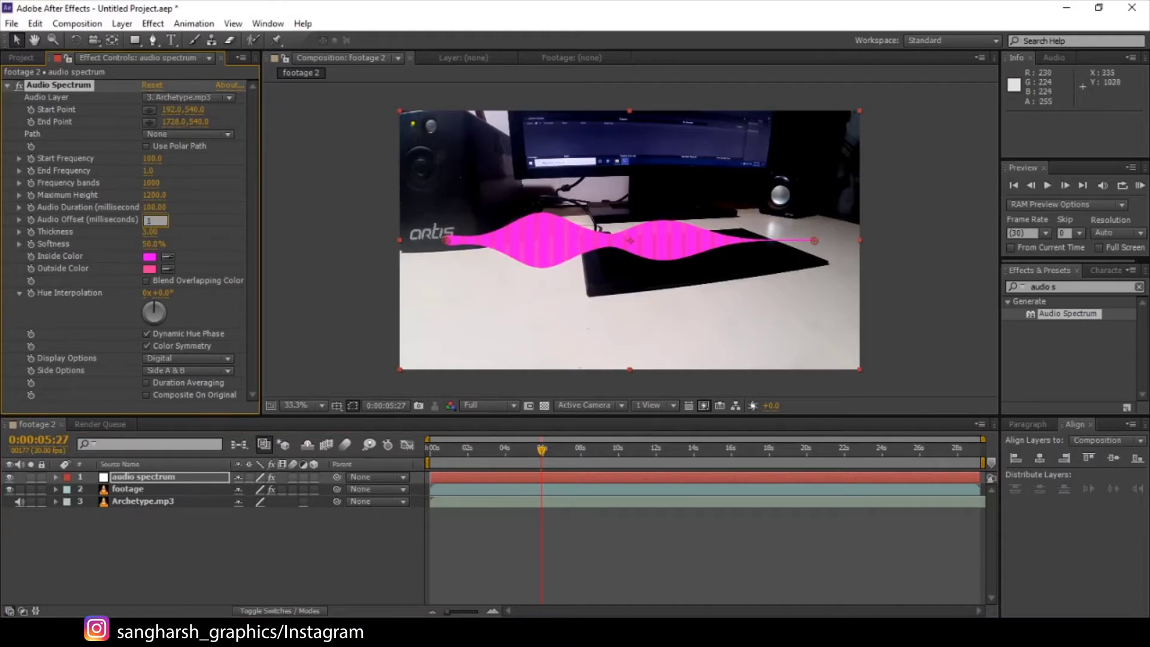
pyautogui.write('0')
pyautogui.press('Return')
# Step: Set the Audio Spectrum's Thickness to 25 and Softness to 10%, and check the line at several times on the timeline
pyautogui.click(148, 233)
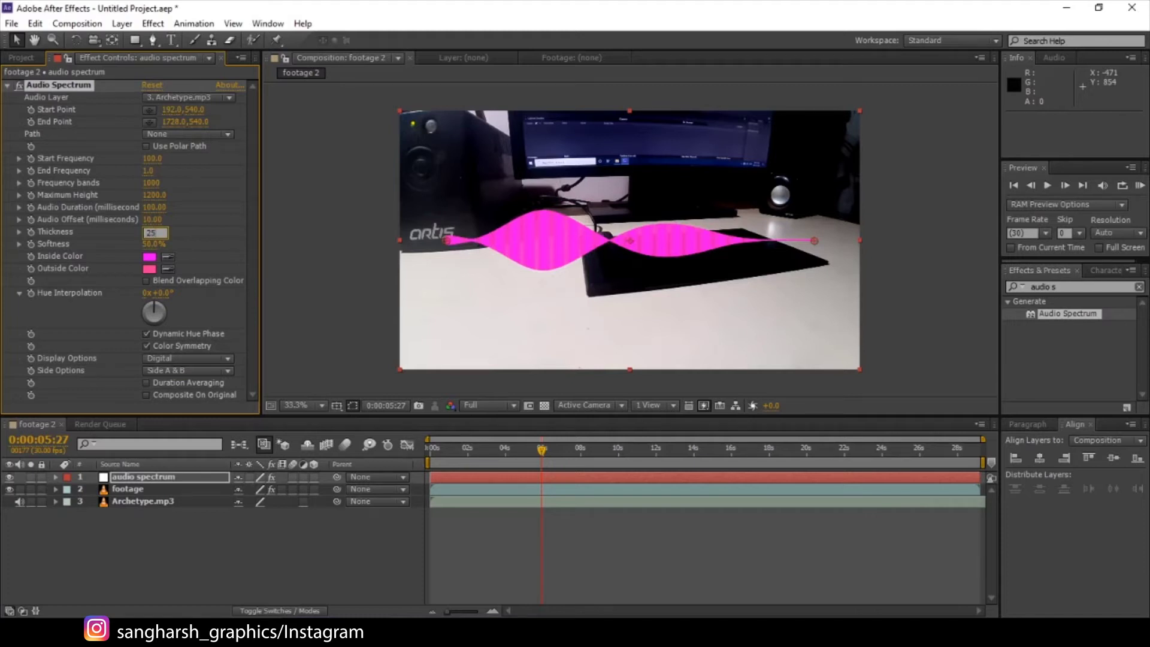
pyautogui.press('Return')
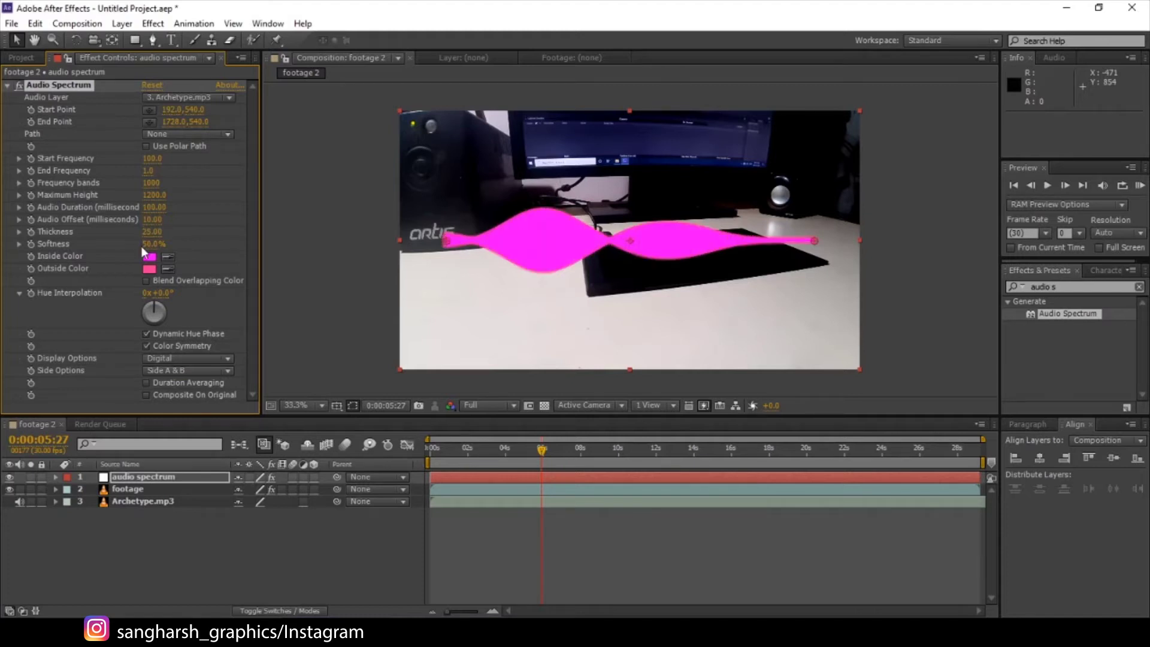
pyautogui.click(150, 245)
pyautogui.write('10')
pyautogui.press('Return')
pyautogui.moveTo(466, 456); pyautogui.dragTo(506, 451)
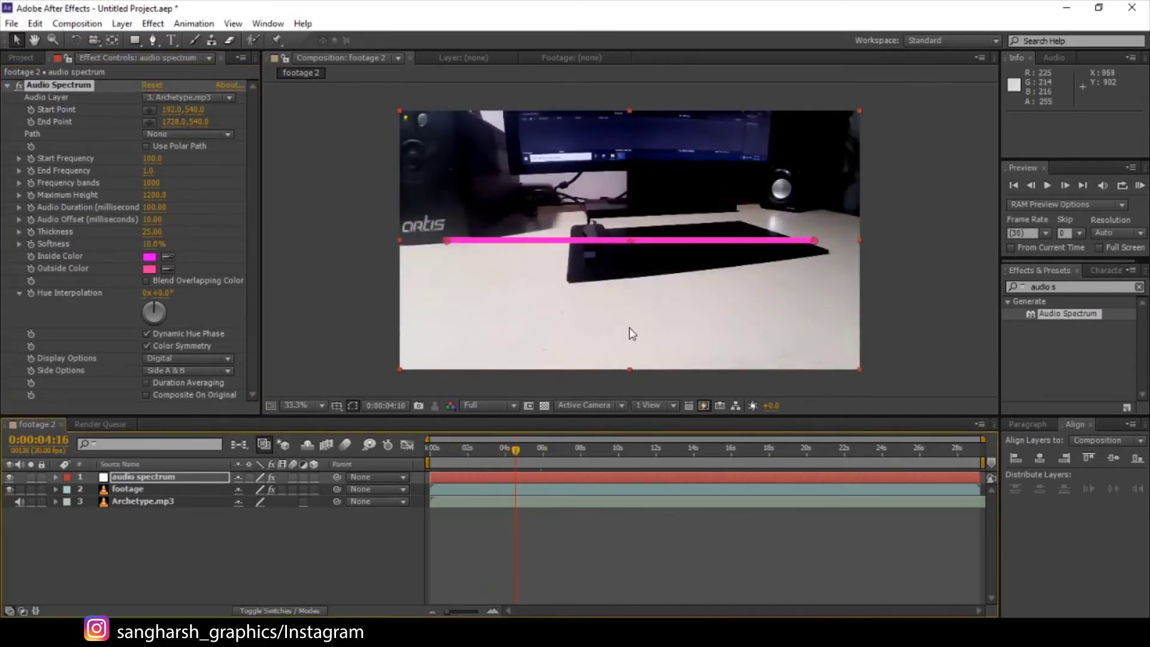
pyautogui.moveTo(492, 454); pyautogui.dragTo(440, 455)
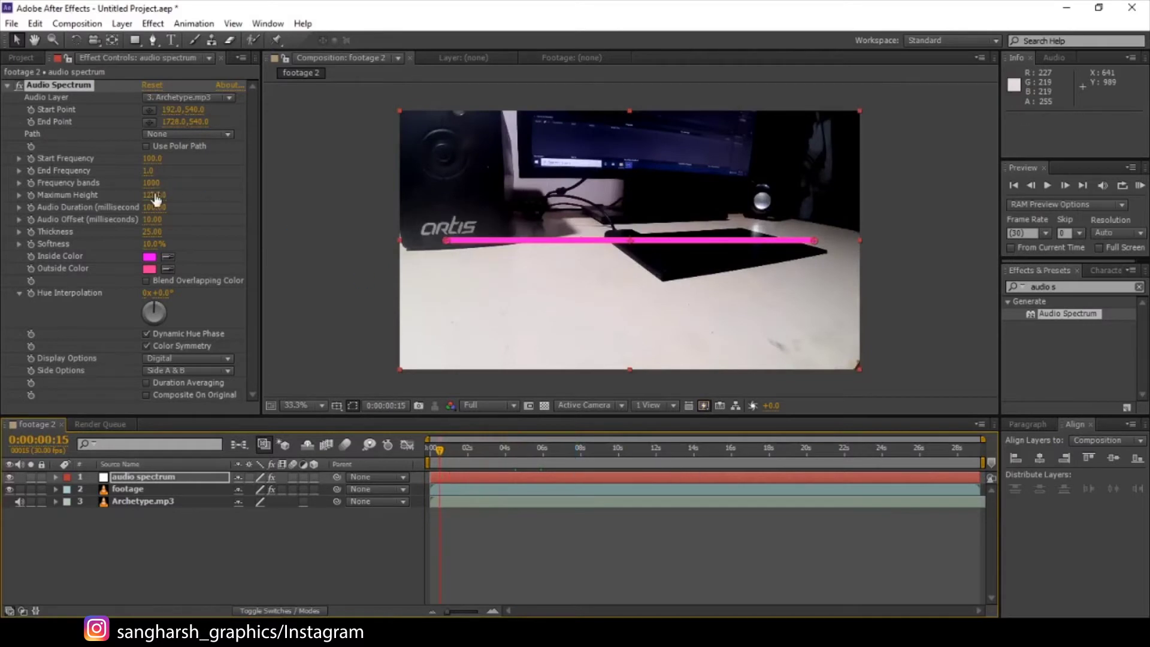
# Step: Try a much higher End Frequency for the Audio Spectrum, and undo the change
pyautogui.moveTo(150, 171); pyautogui.dragTo(329, 170)
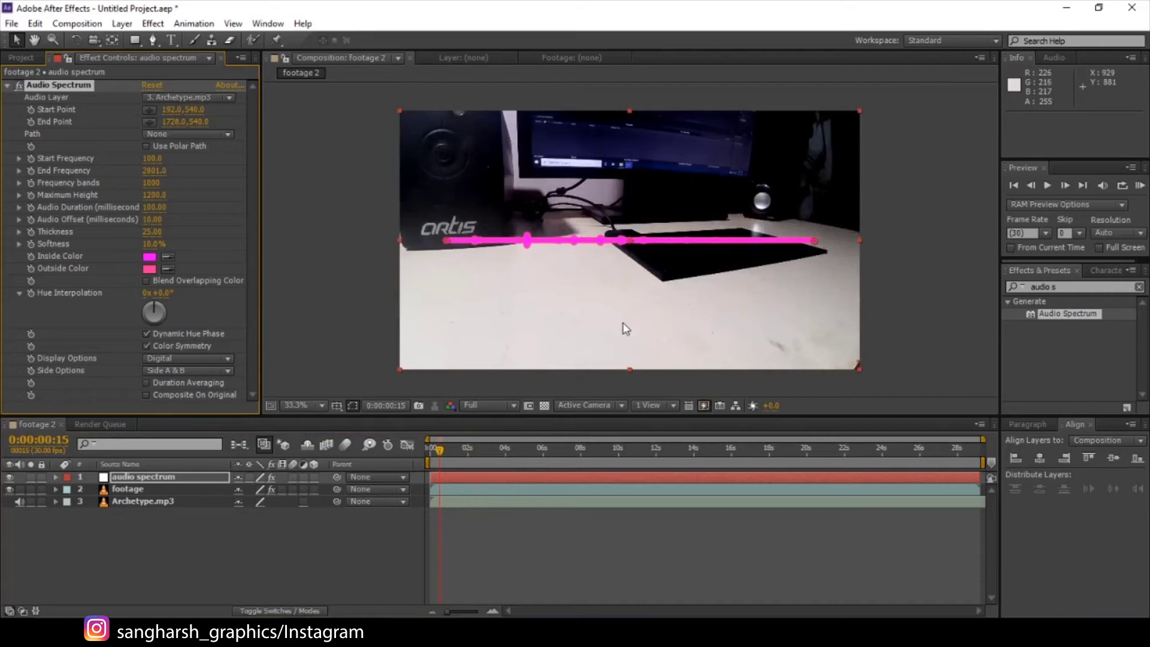
pyautogui.hotkey('ctrl', 'z')
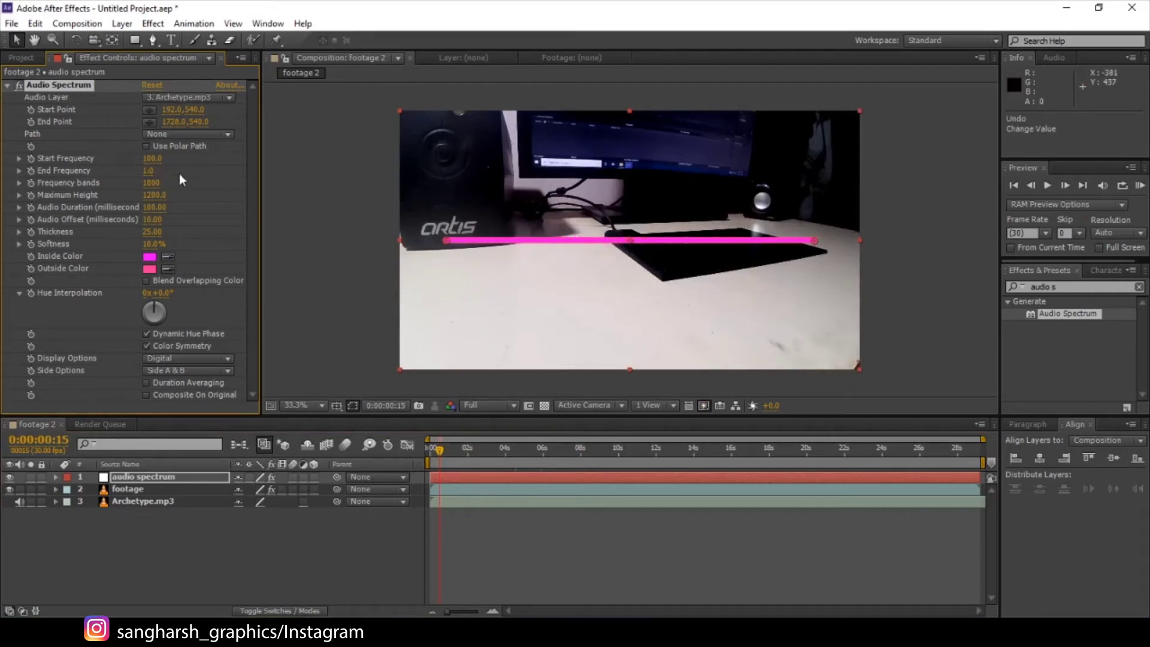
pyautogui.moveTo(157, 161); pyautogui.dragTo(120, 173)
# Step: Preview the spectrum along the timeline, and set the Audio Spectrum's Maximum Height to 1400
pyautogui.moveTo(470, 458)
pyautogui.mouseDown()
pyautogui.moveTo(617, 468)
pyautogui.moveTo(463, 472)
pyautogui.mouseUp()
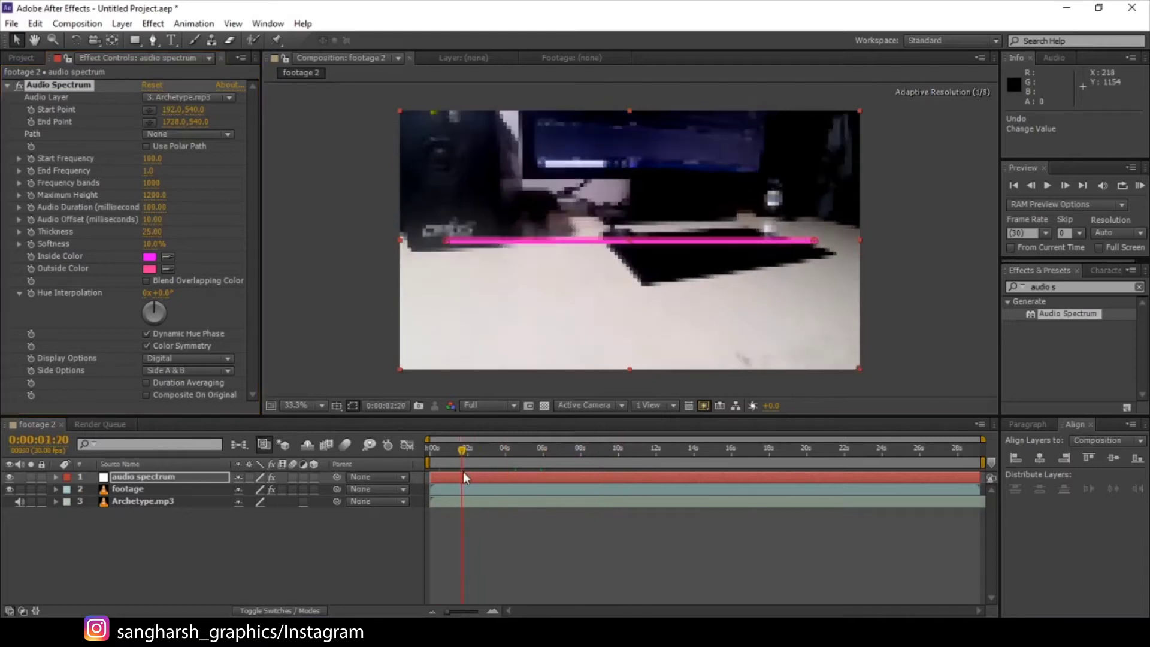
pyautogui.press('KP_Decimal')
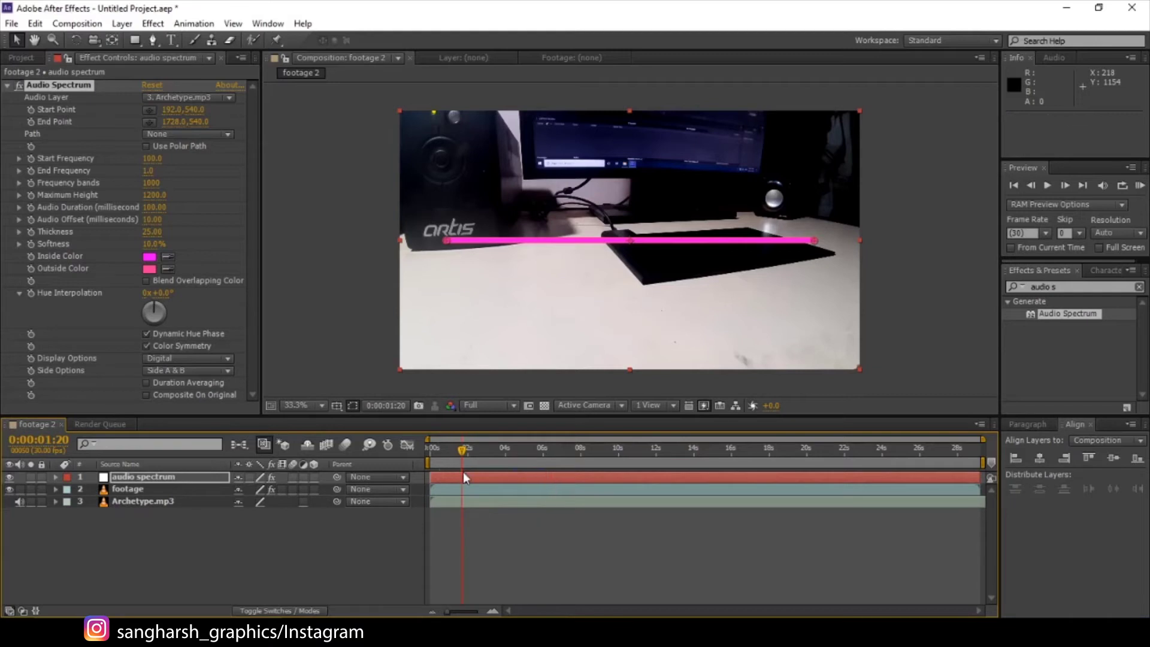
pyautogui.moveTo(462, 472); pyautogui.dragTo(728, 460)
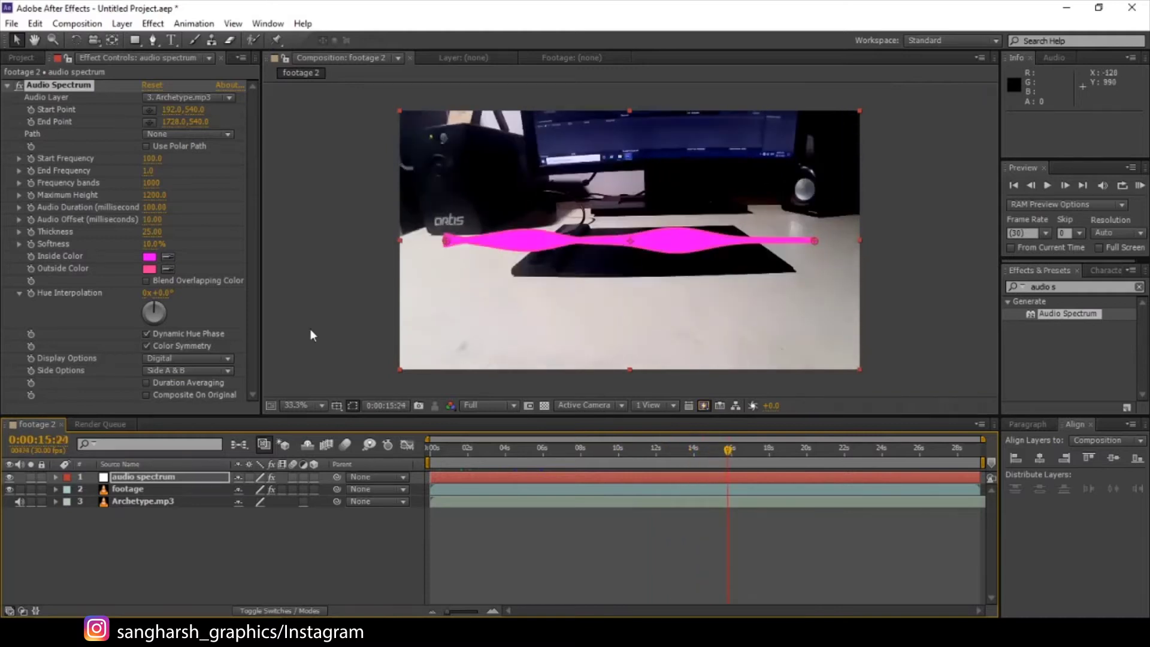
pyautogui.click(154, 196)
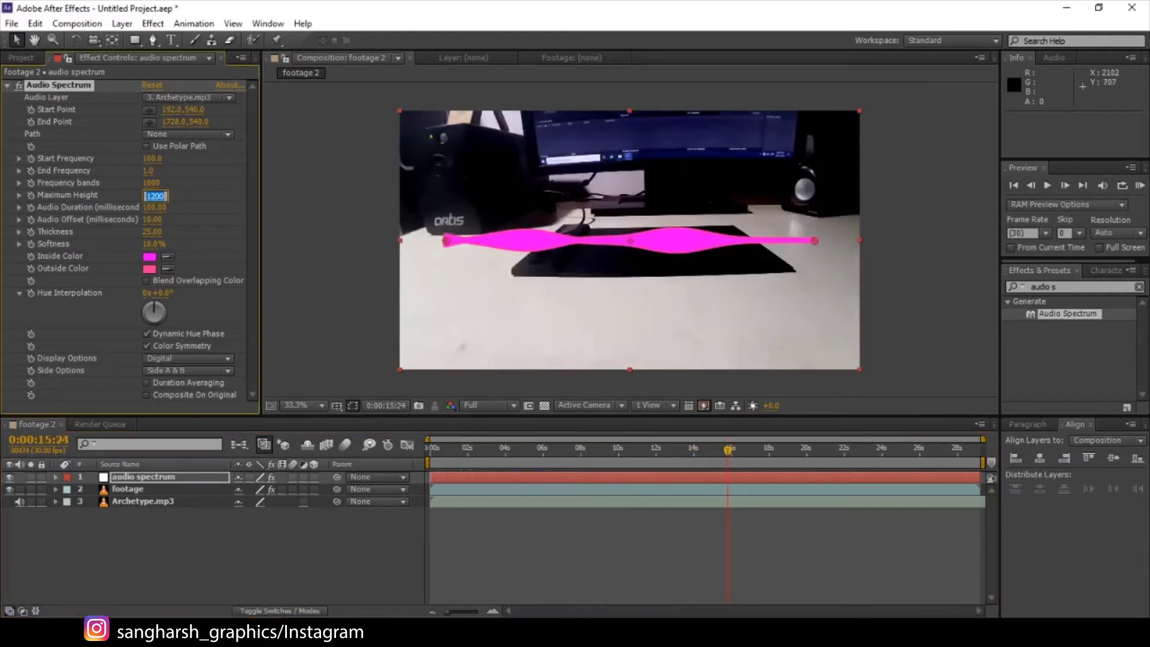
pyautogui.write('1400')
pyautogui.press('Return')
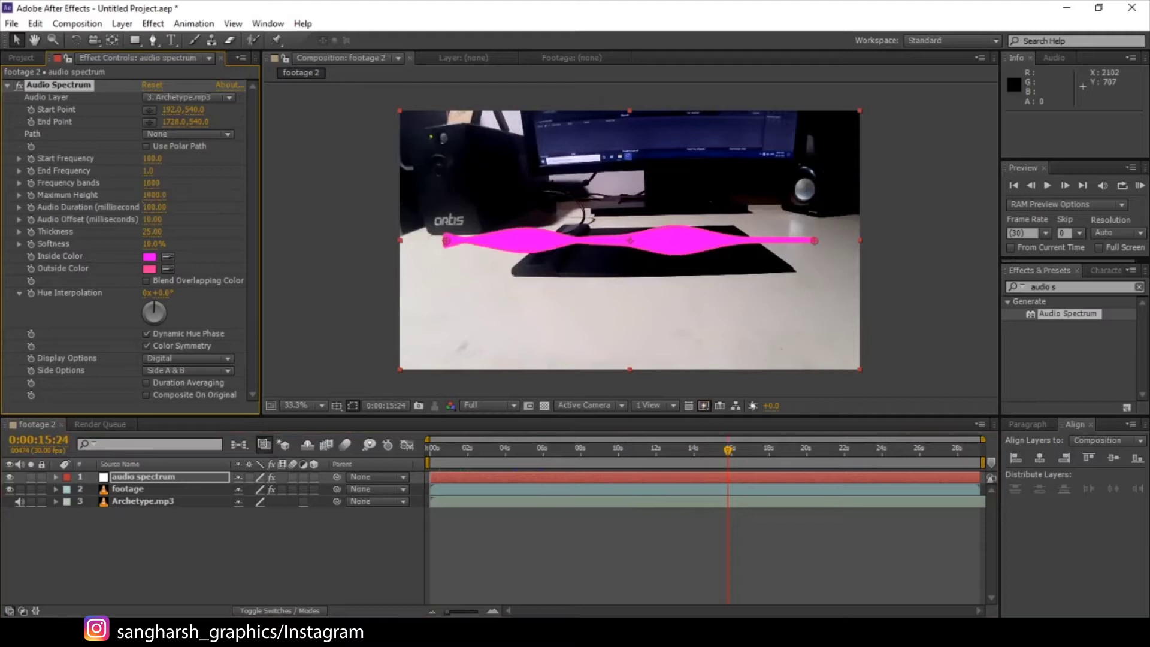
pyautogui.moveTo(632, 448); pyautogui.dragTo(854, 454)
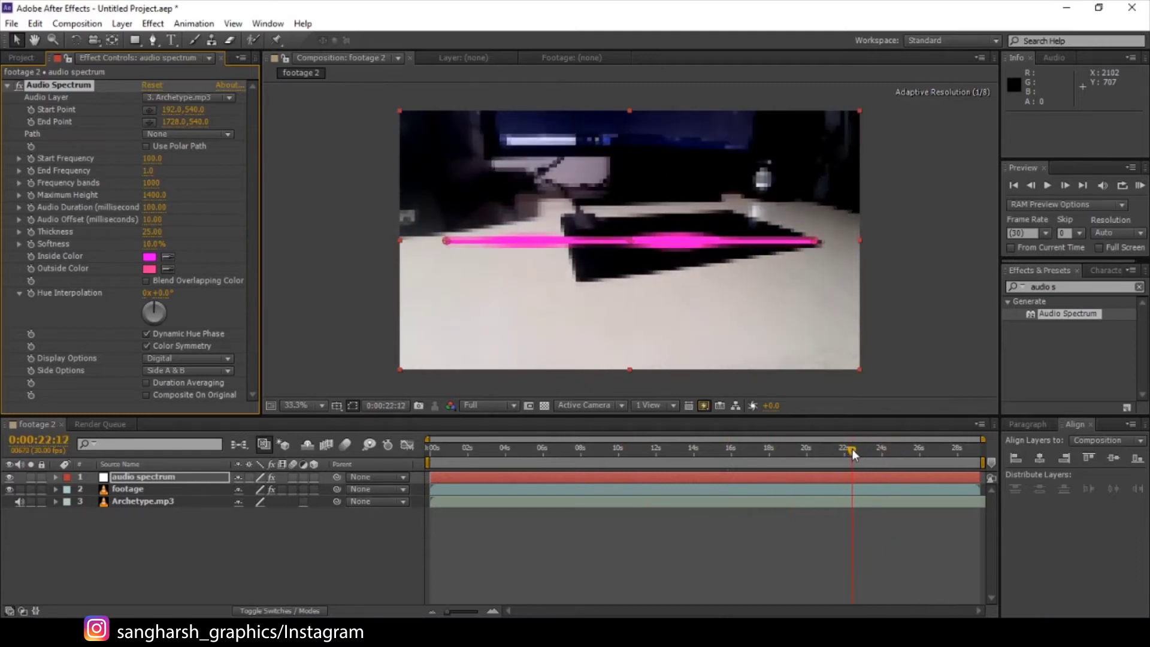
# Step: Set the Audio Spectrum's Maximum Height to 1300
pyautogui.click(153, 195)
pyautogui.write('13')
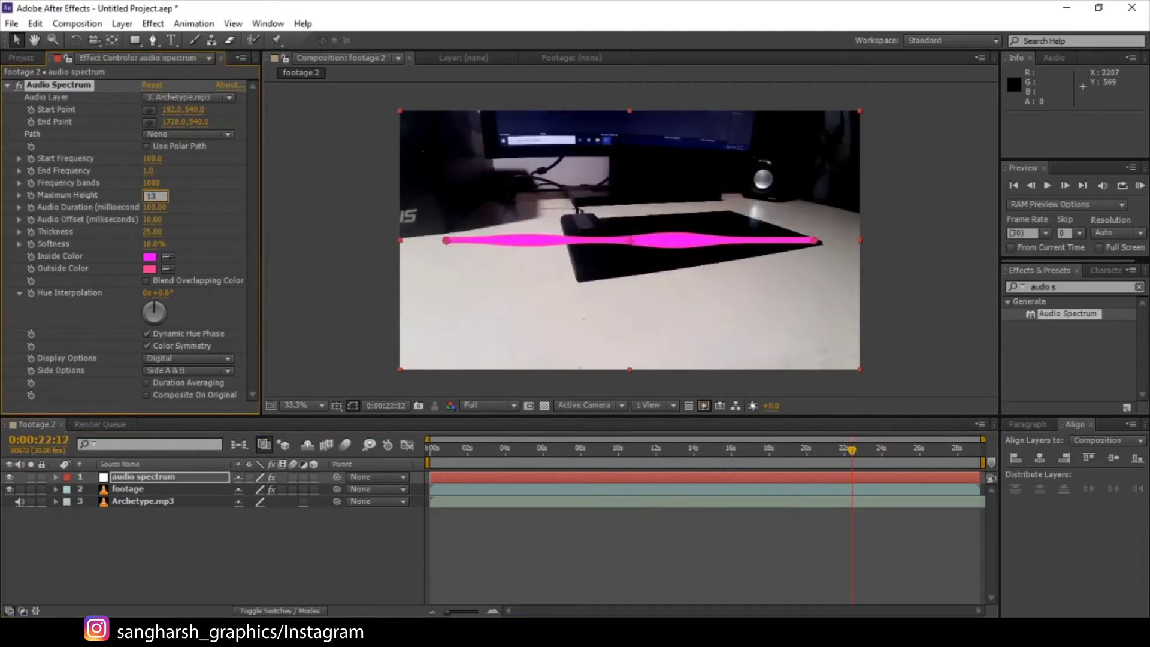
pyautogui.write('00')
pyautogui.press('Return')
# Step: Set the Audio Spectrum's Side Options to Side A and Display Options to Analog dots, and check the curve around 11 seconds
pyautogui.click(181, 370)
pyautogui.click(182, 388)
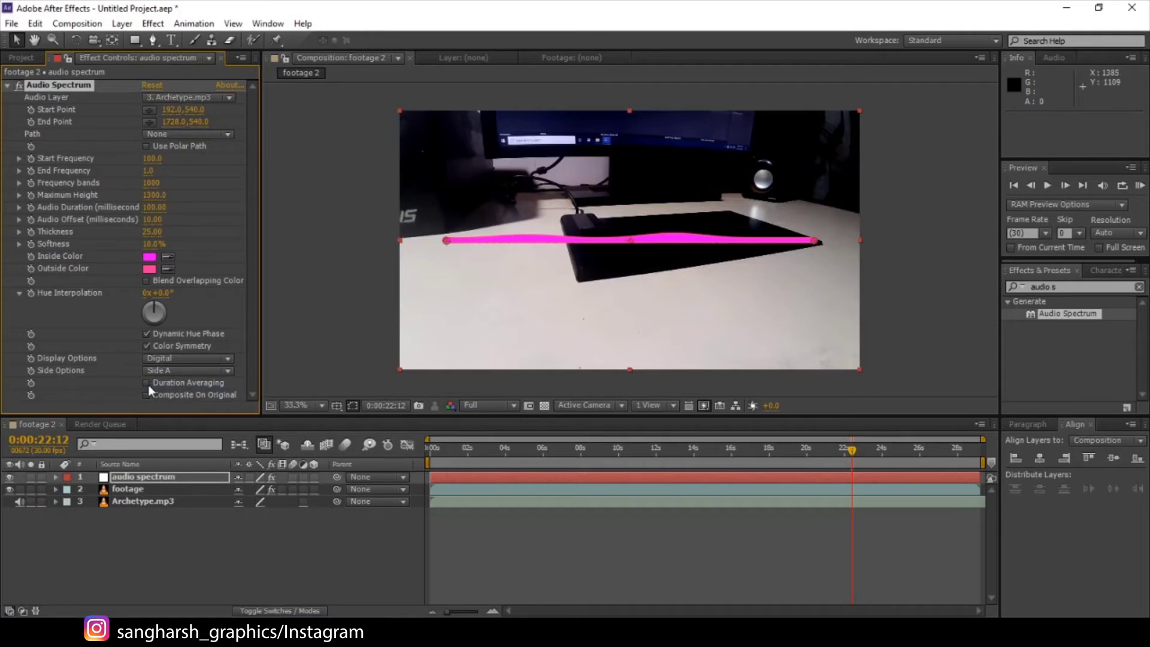
pyautogui.click(165, 358)
pyautogui.click(205, 407)
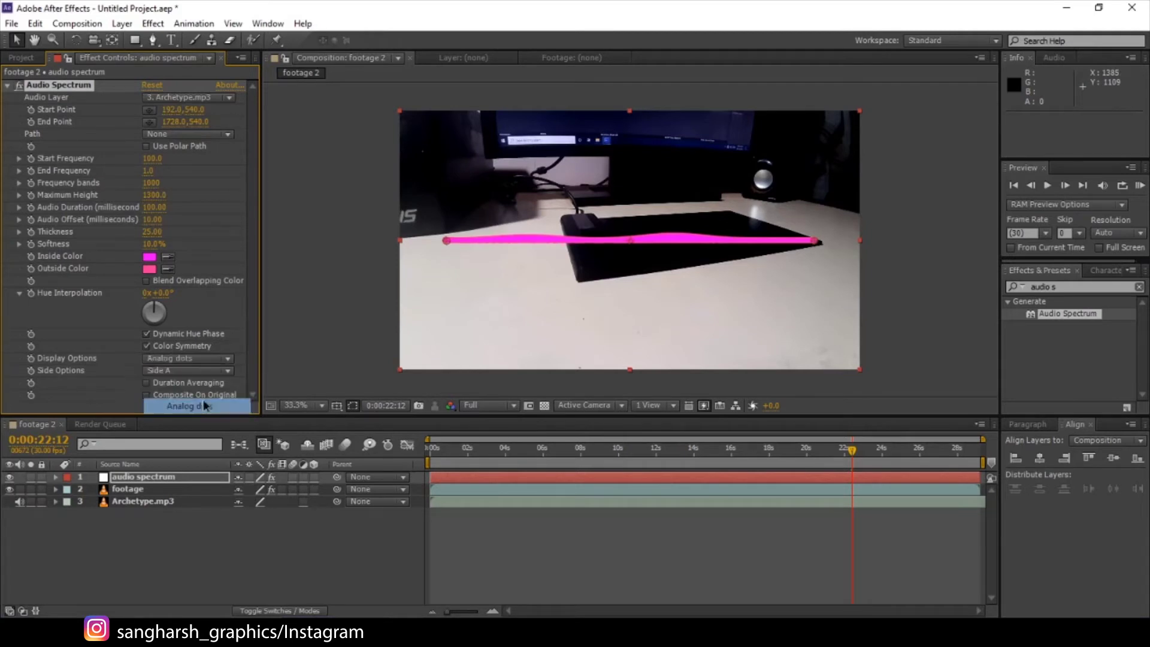
pyautogui.moveTo(647, 461)
pyautogui.mouseDown()
pyautogui.moveTo(528, 458)
pyautogui.moveTo(645, 466)
pyautogui.mouseUp()
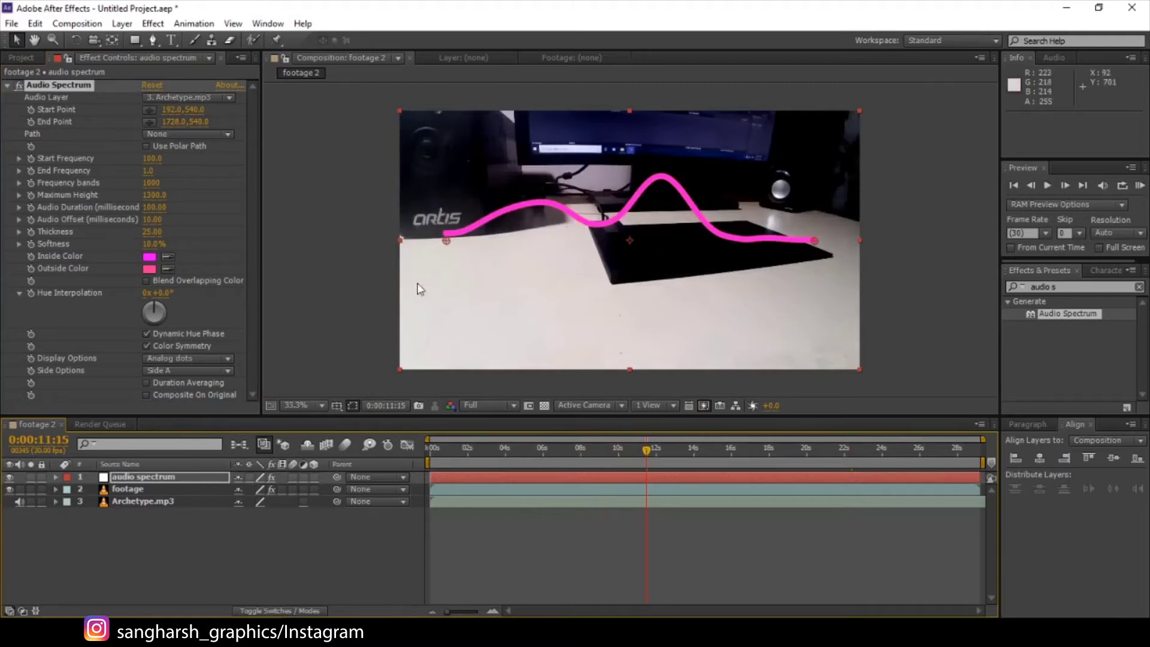
pyautogui.click(157, 539)
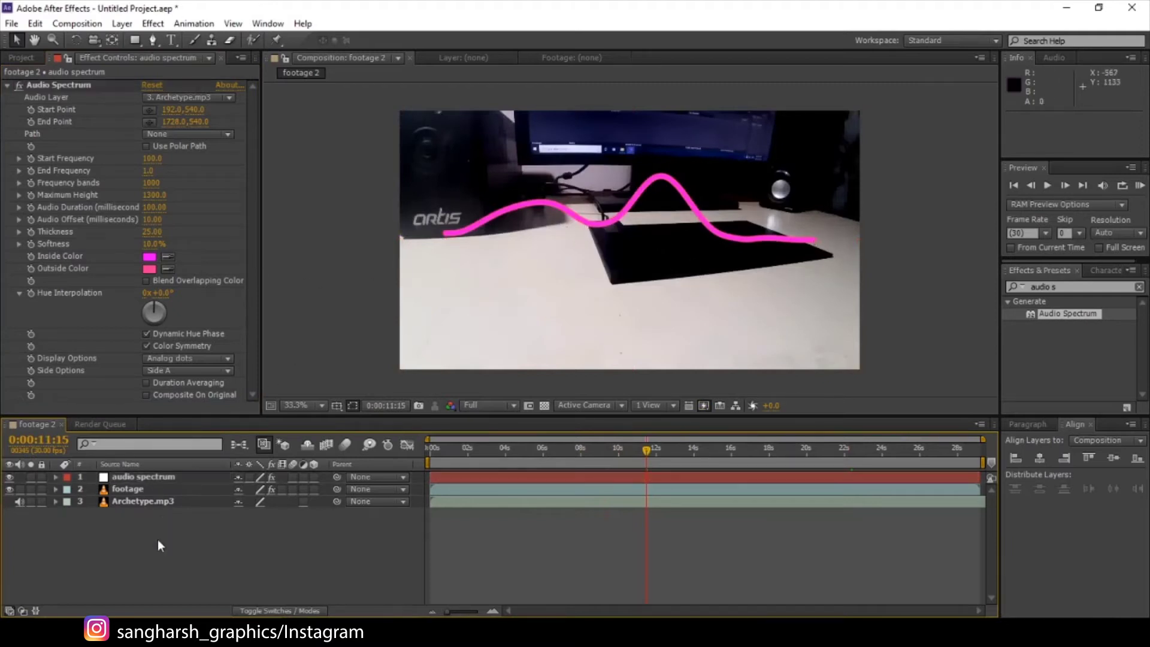
# Step: Hide the audio spectrum layer and open the Tracker controls for the footage layer
pyautogui.click(134, 490)
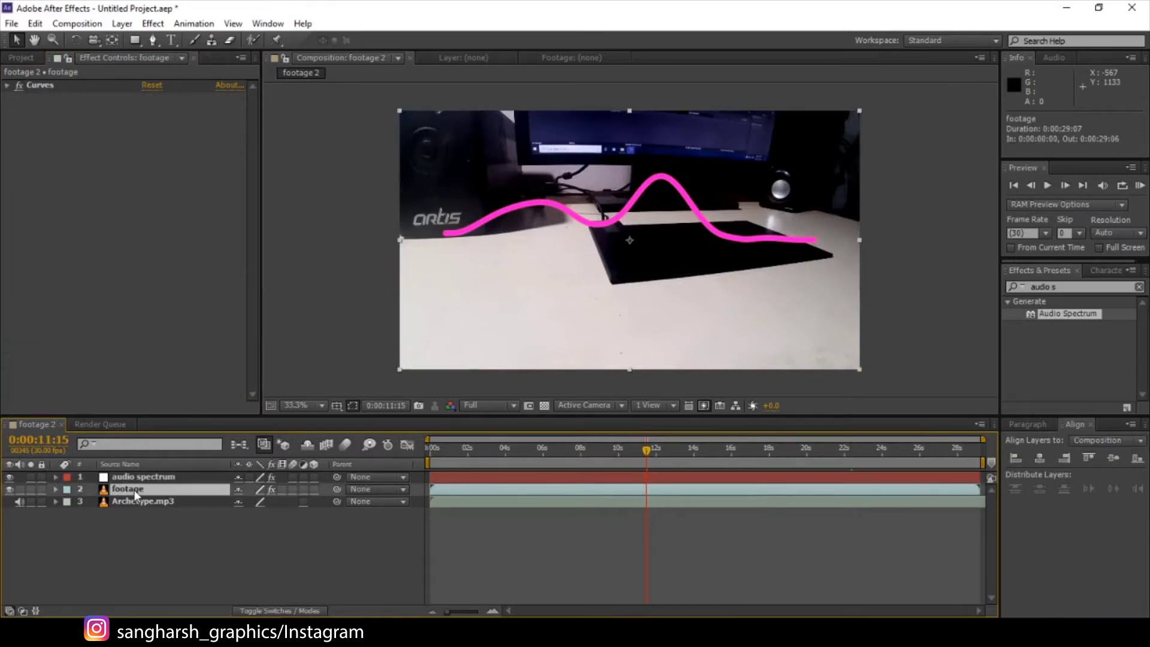
pyautogui.click(9, 477)
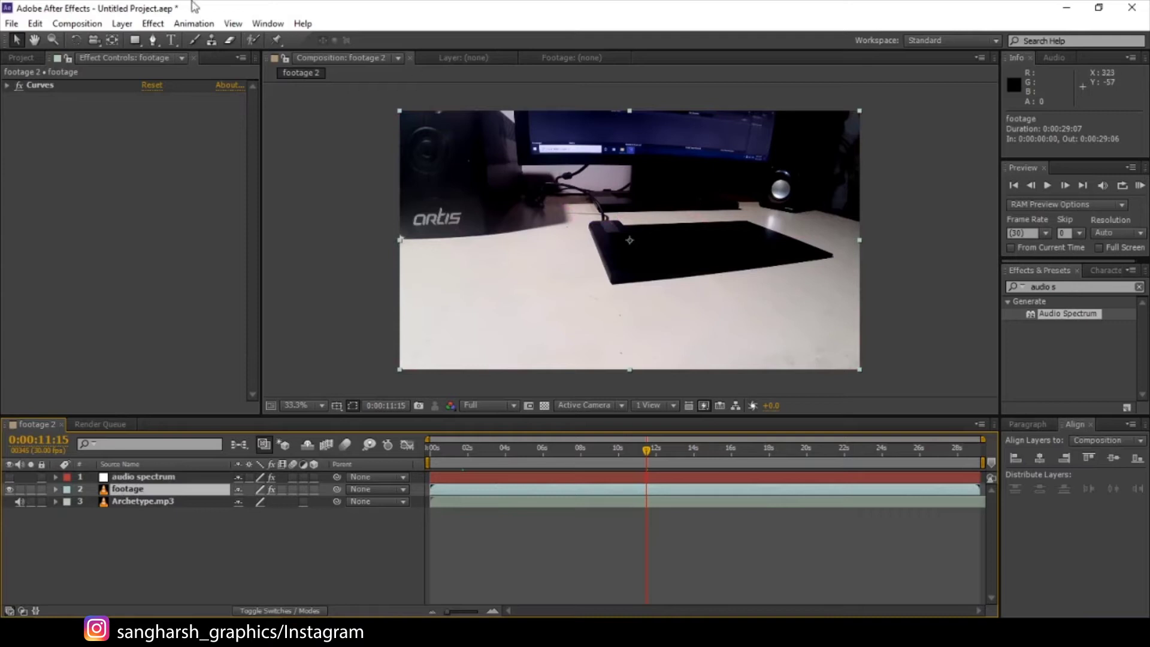
pyautogui.click(268, 24)
pyautogui.click(285, 314)
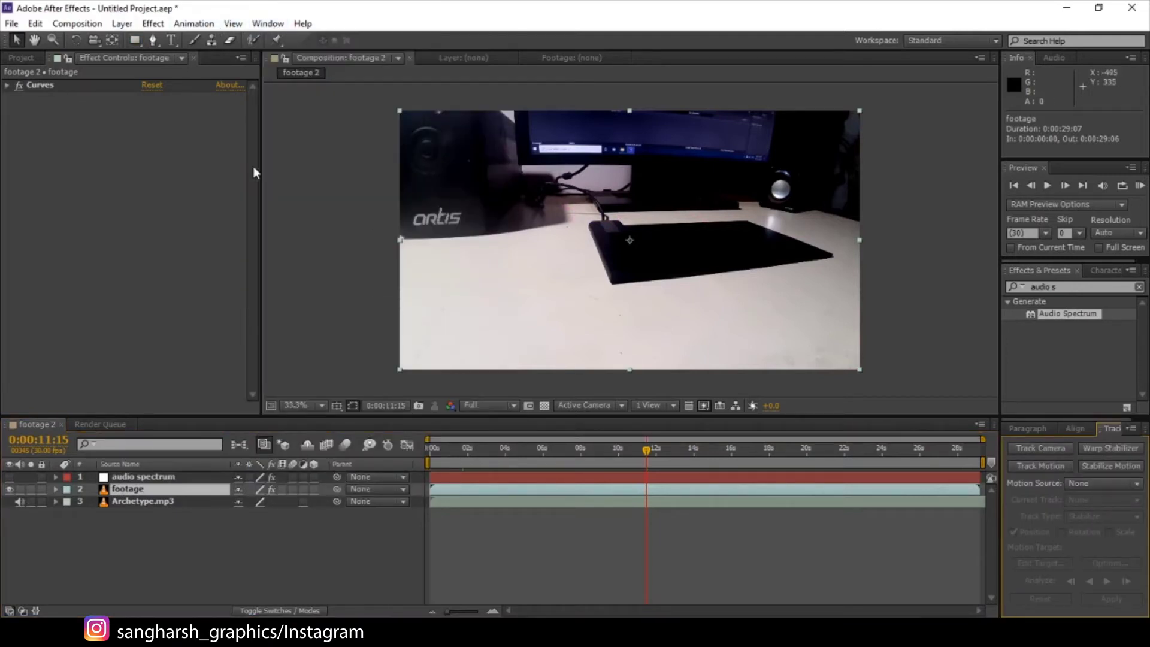
# Step: Save the project as "day 75" in the Day 74 folder
pyautogui.hotkey('ctrl', 's')
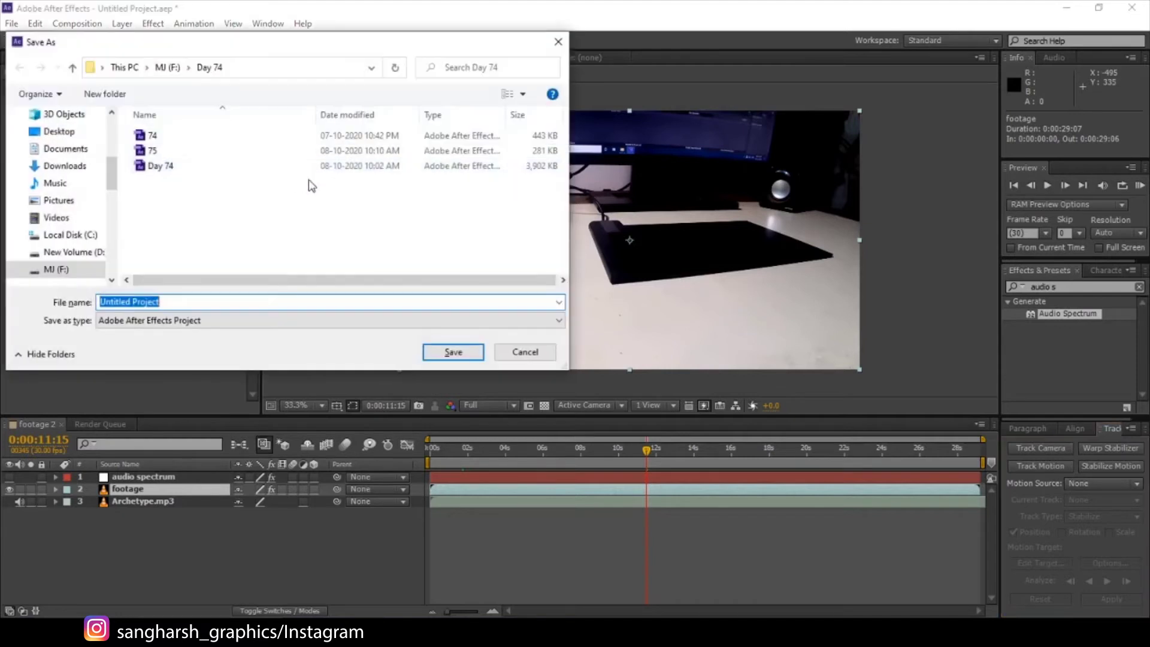
pyautogui.write('day ')
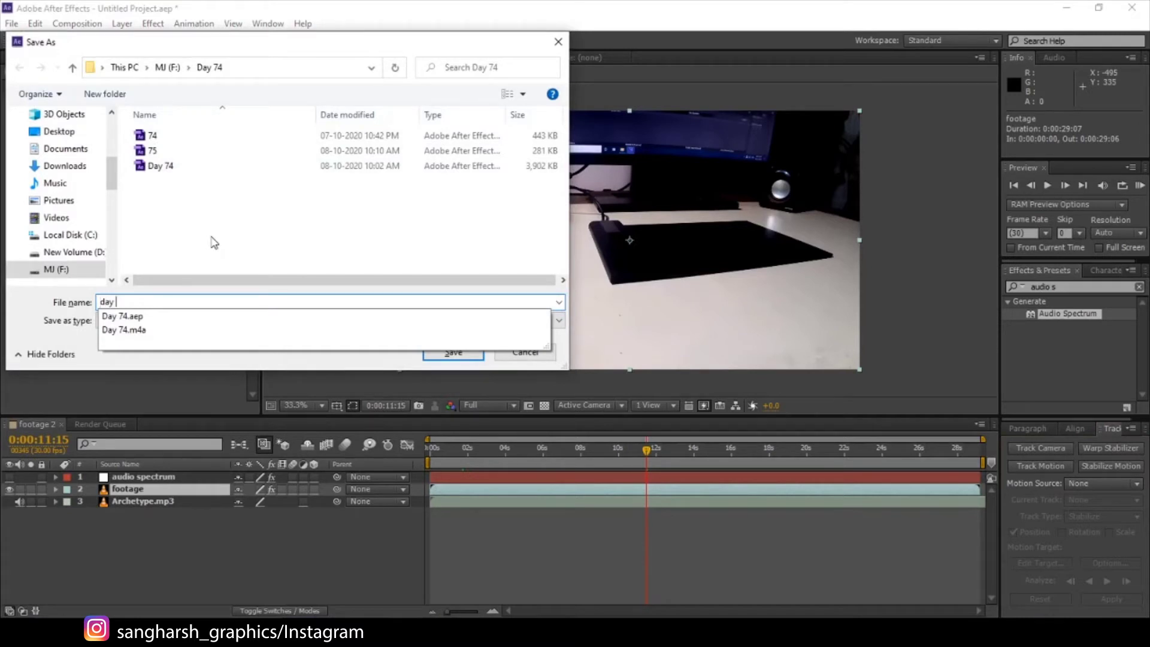
pyautogui.write('75')
pyautogui.press('Return')
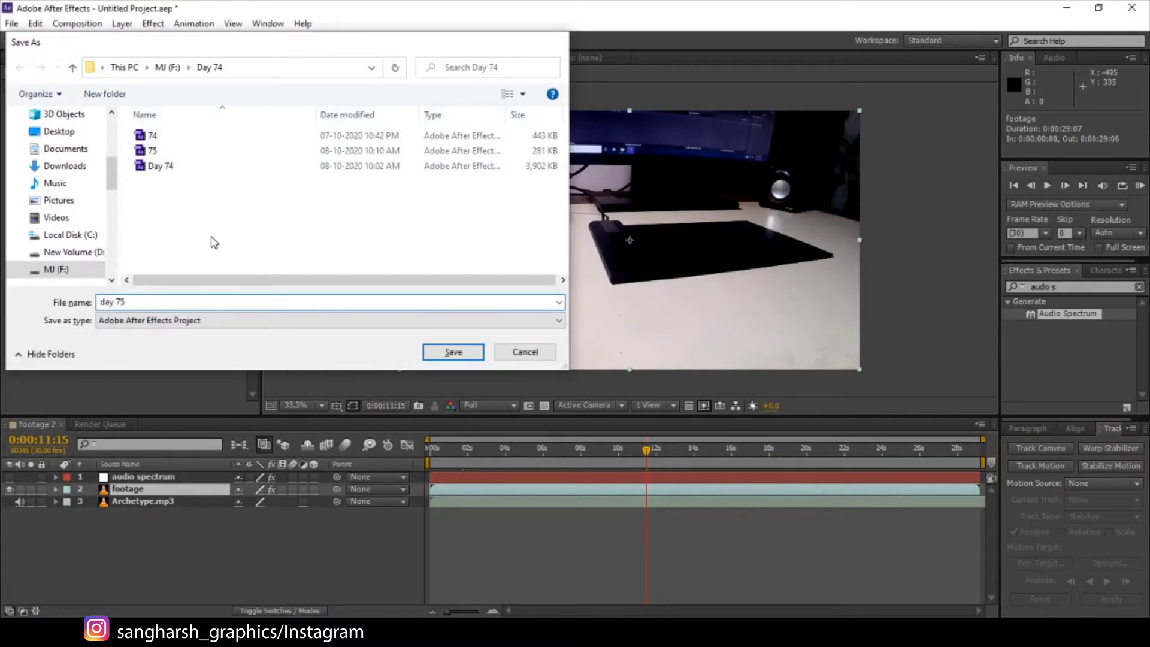
# Step: Track the camera on the footage layer with the 3D Camera Tracker, with Detailed Analysis enabled
pyautogui.click(1052, 449)
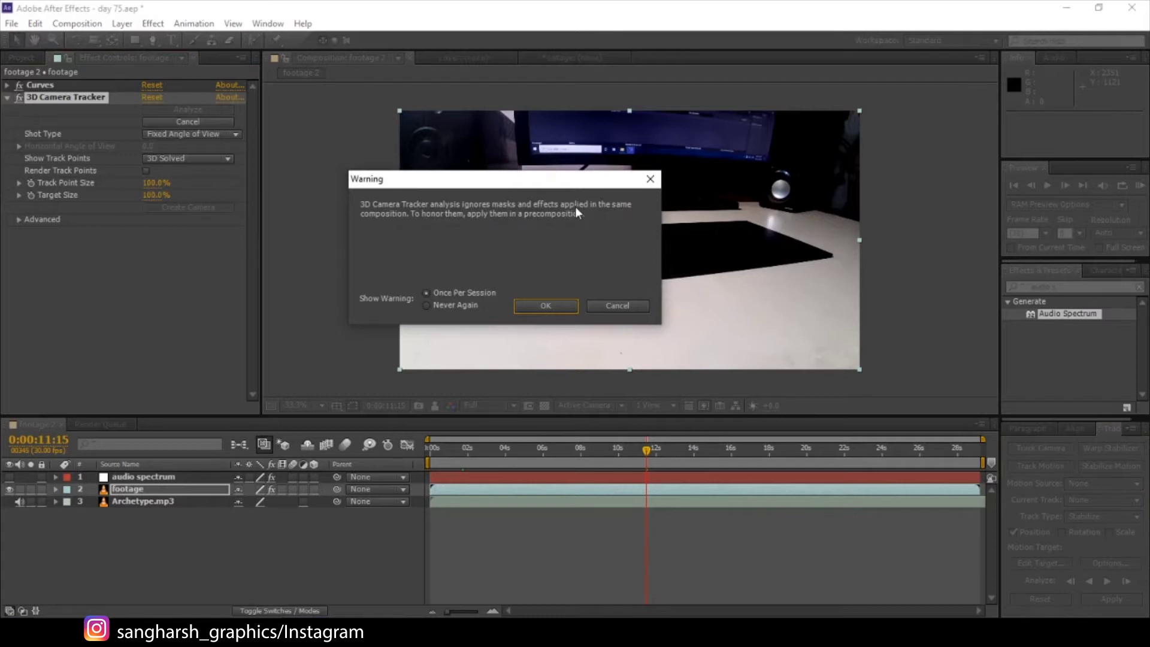
pyautogui.click(548, 307)
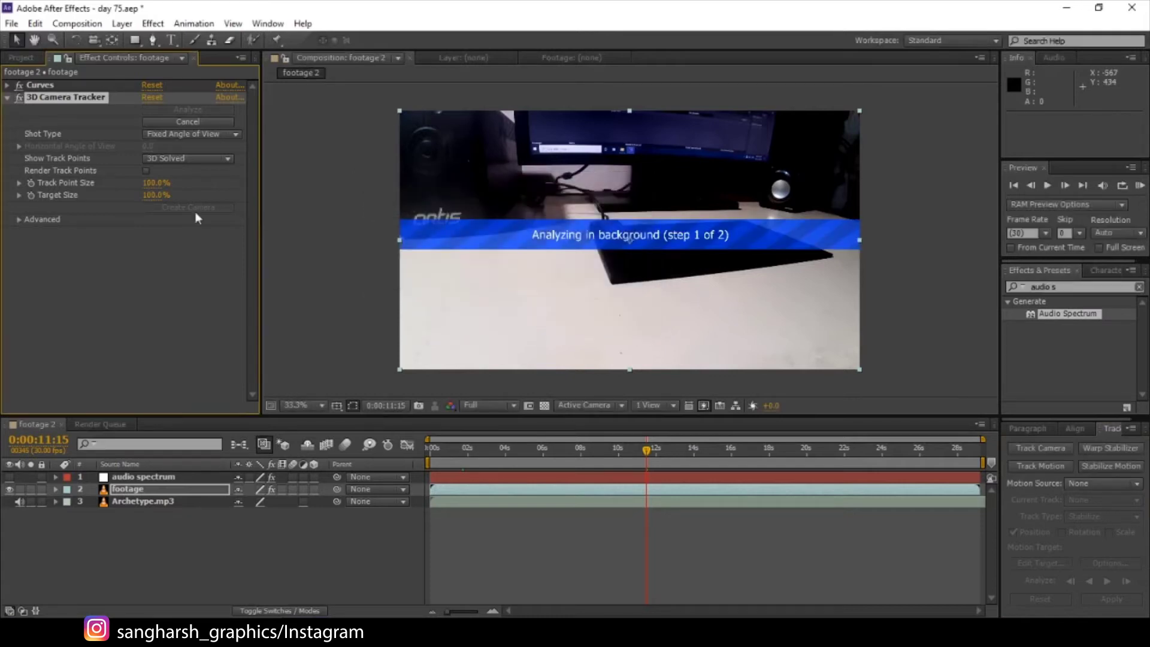
pyautogui.click(18, 221)
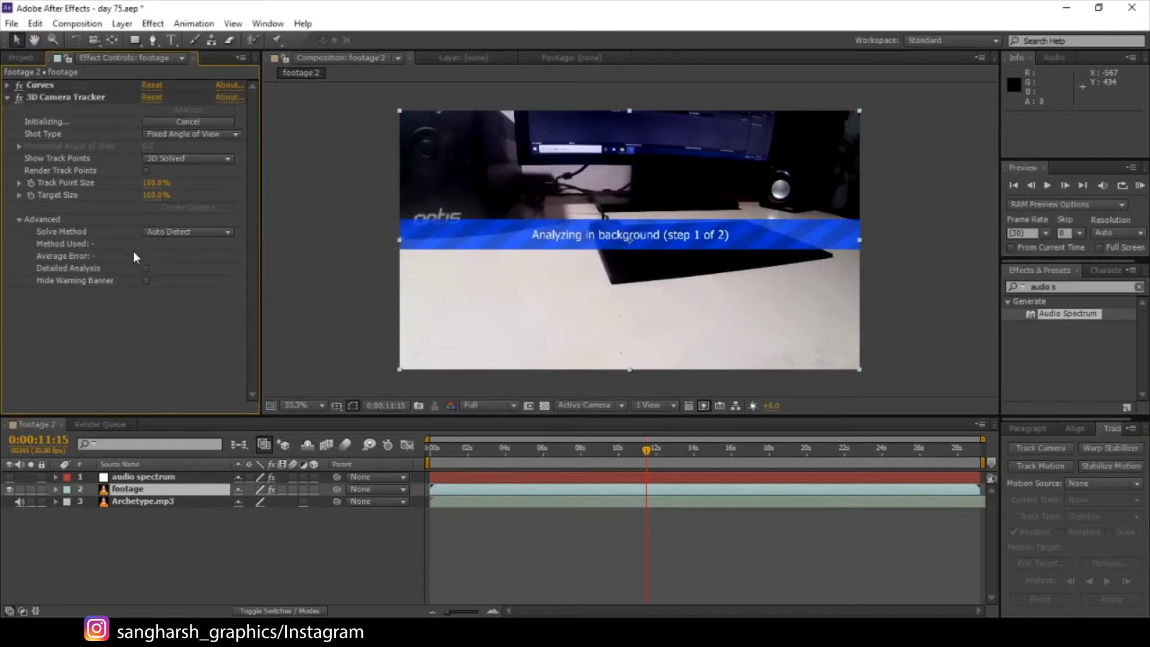
pyautogui.click(146, 269)
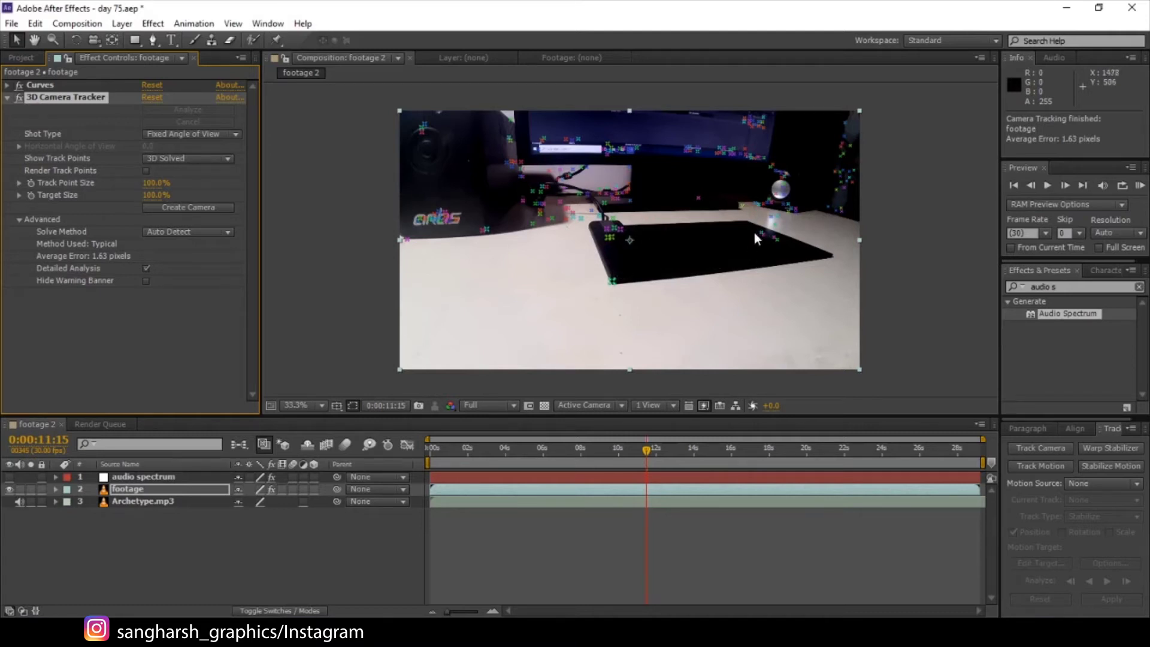
# Step: Examine the solved track points on and around the black tablet for a target lying flat on its surface
pyautogui.moveTo(736, 223); pyautogui.dragTo(776, 247)
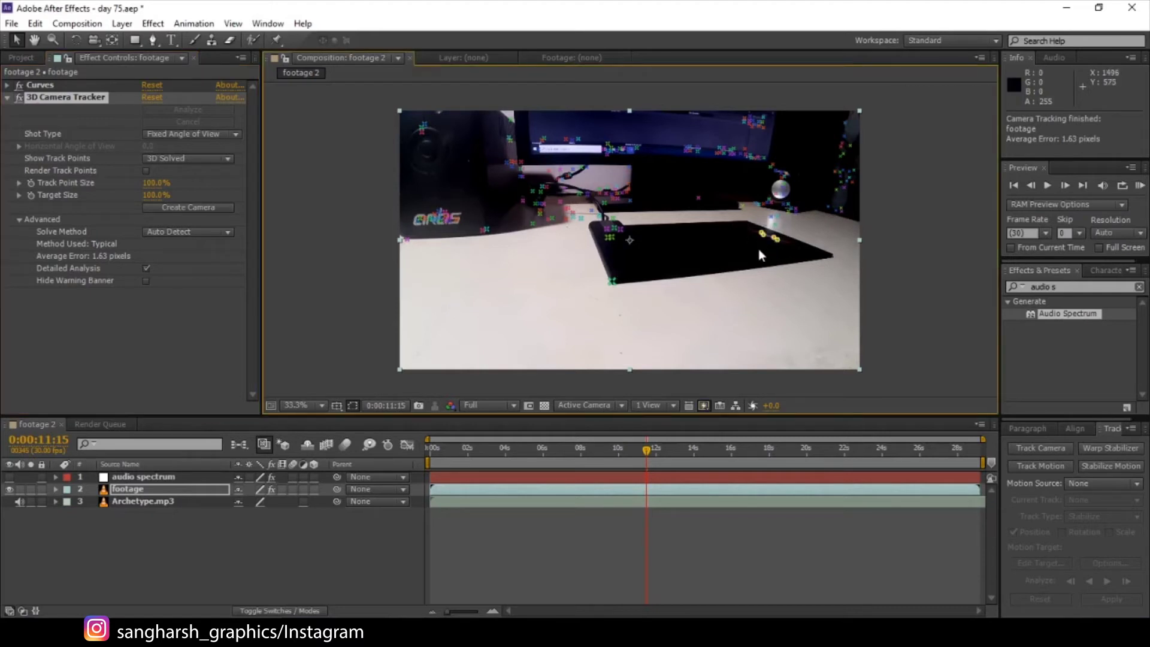
pyautogui.click(758, 250)
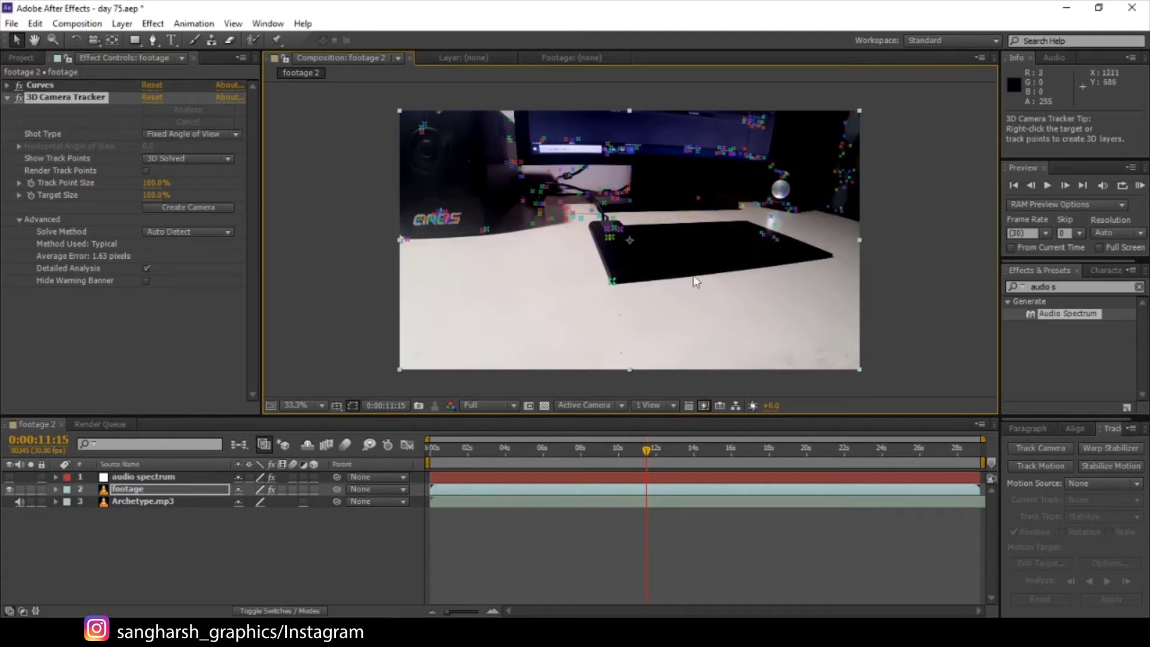
pyautogui.press('/')
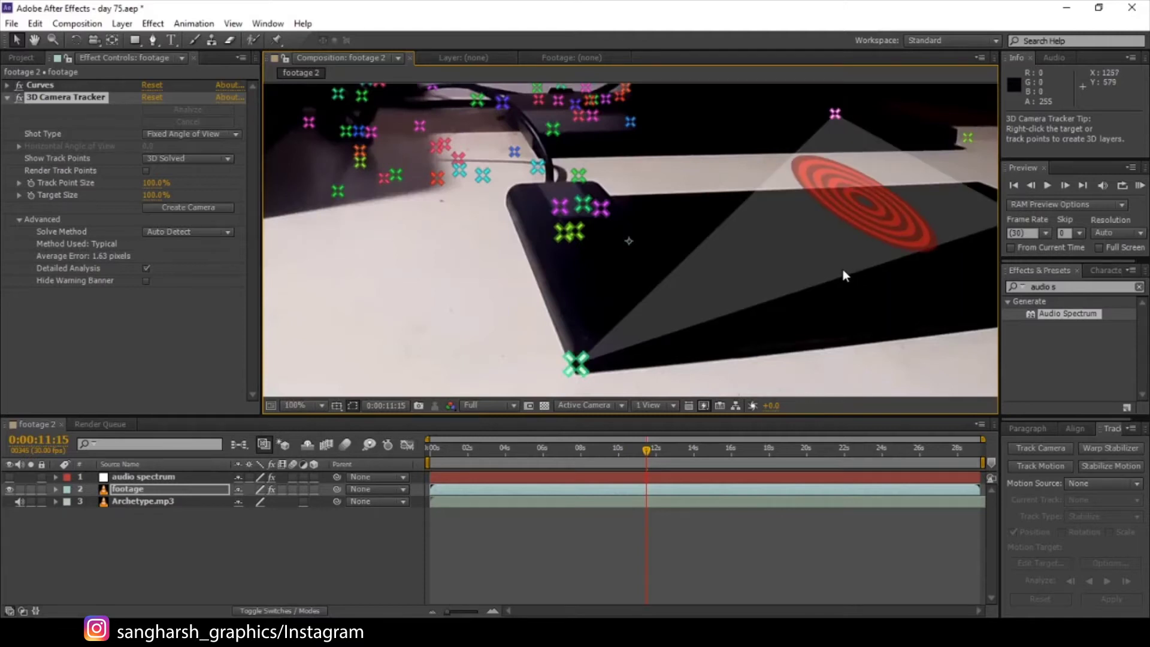
pyautogui.press('space')
pyautogui.moveTo(835, 284); pyautogui.dragTo(603, 244)
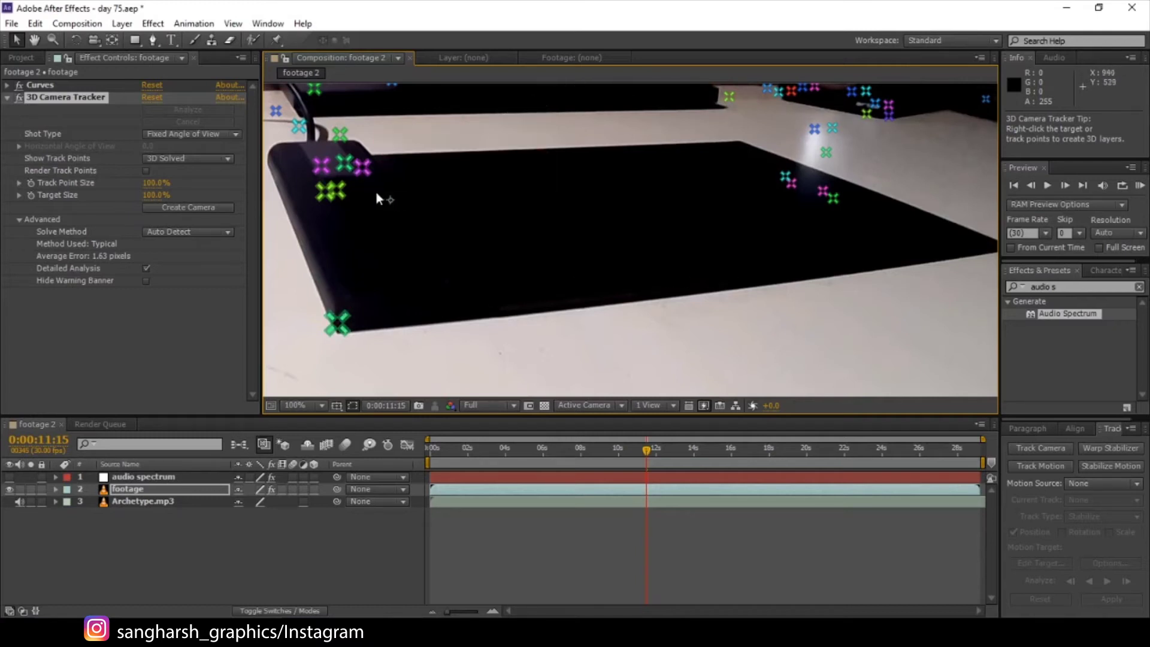
pyautogui.moveTo(351, 188)
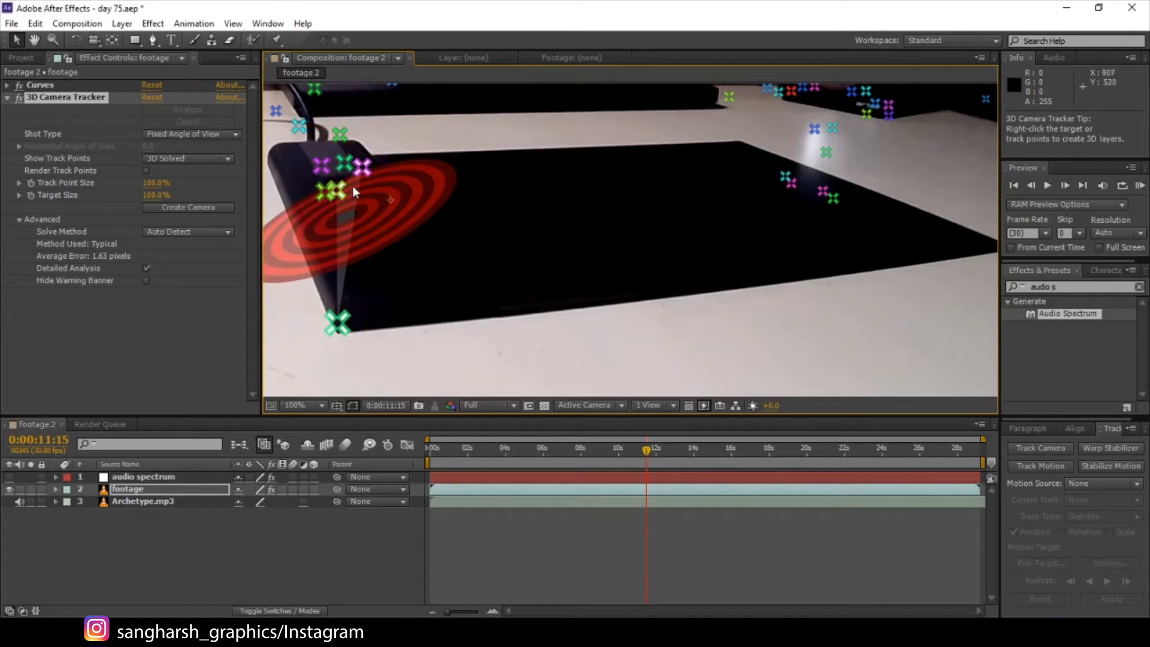
pyautogui.moveTo(466, 201)
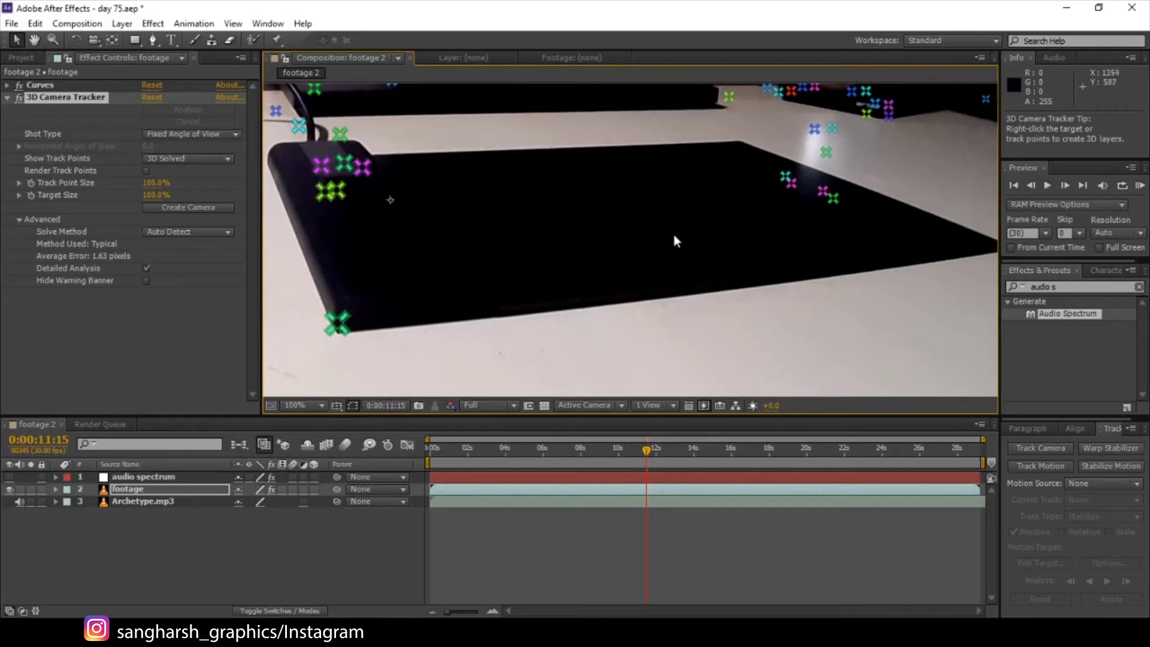
pyautogui.moveTo(814, 173)
pyautogui.scroll(-4, 624, 258)
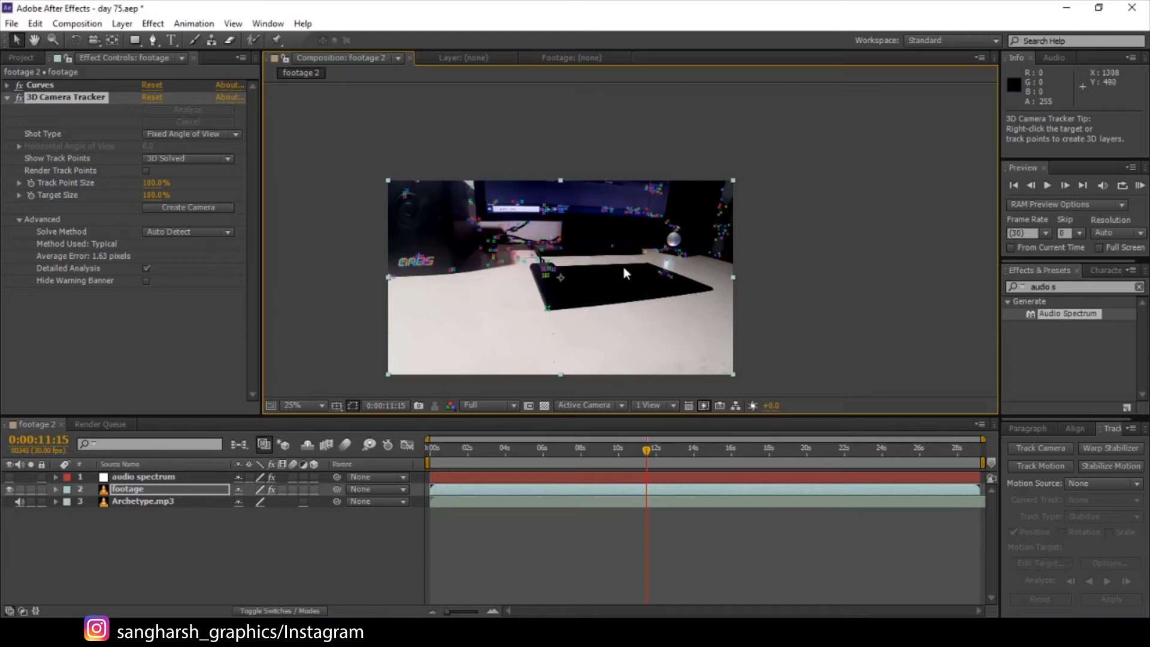
# Step: Select three track points around the black tablet and create a null and camera from them
pyautogui.scroll(2, 624, 267)
pyautogui.moveTo(627, 293); pyautogui.dragTo(600, 273)
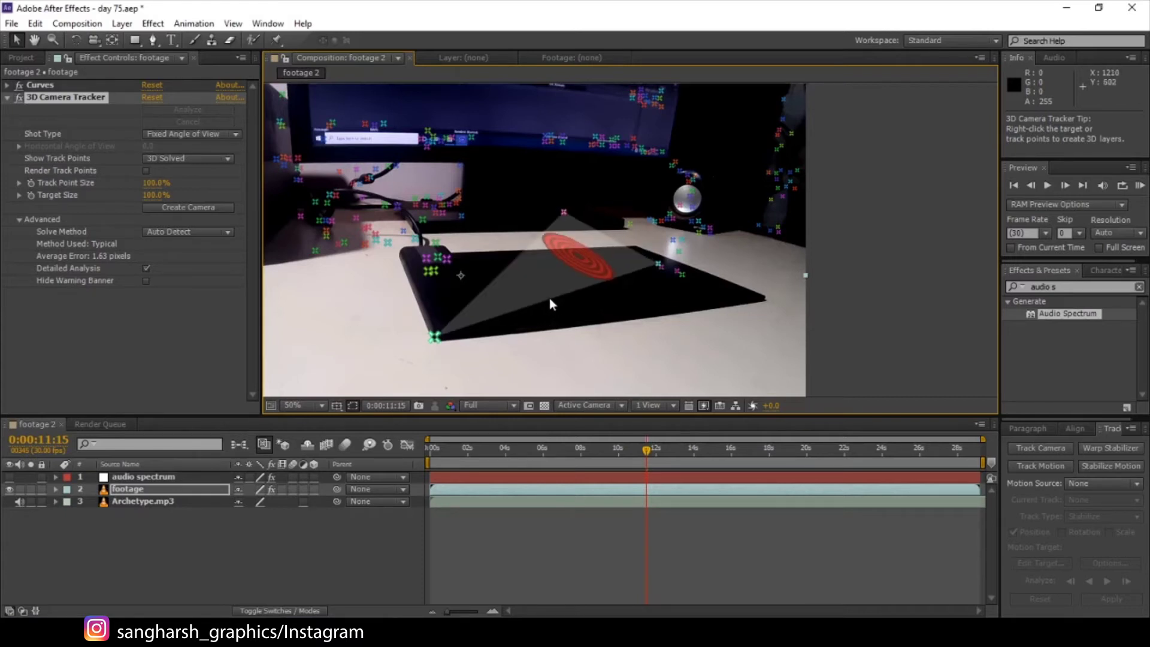
pyautogui.click(514, 281)
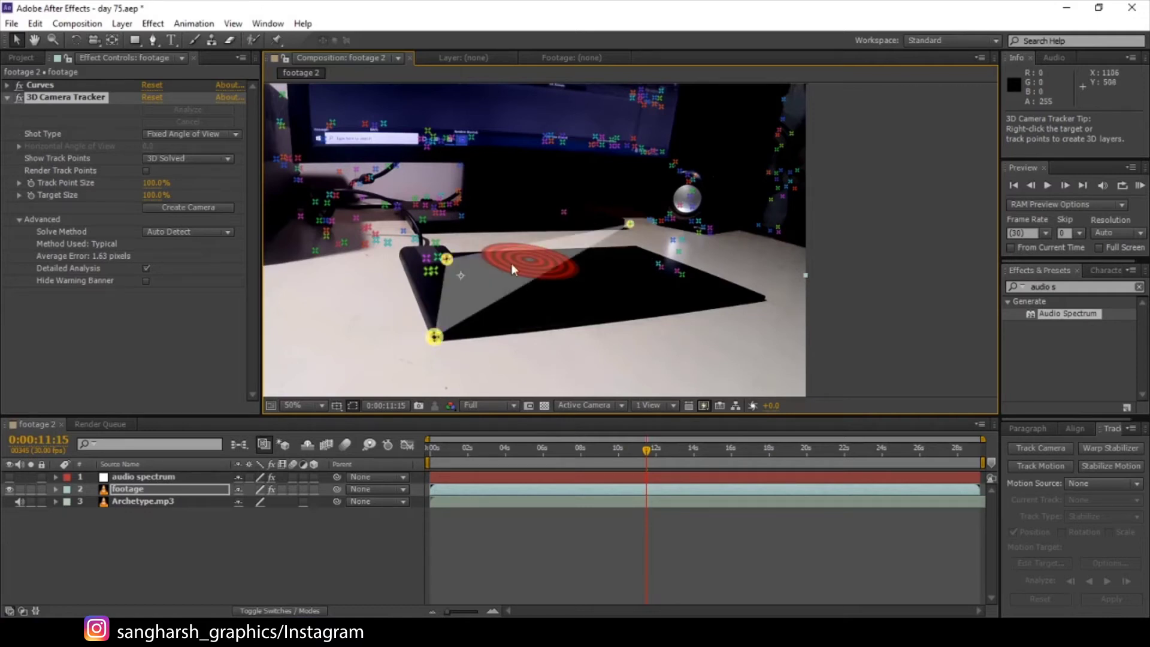
pyautogui.rightClick(519, 264)
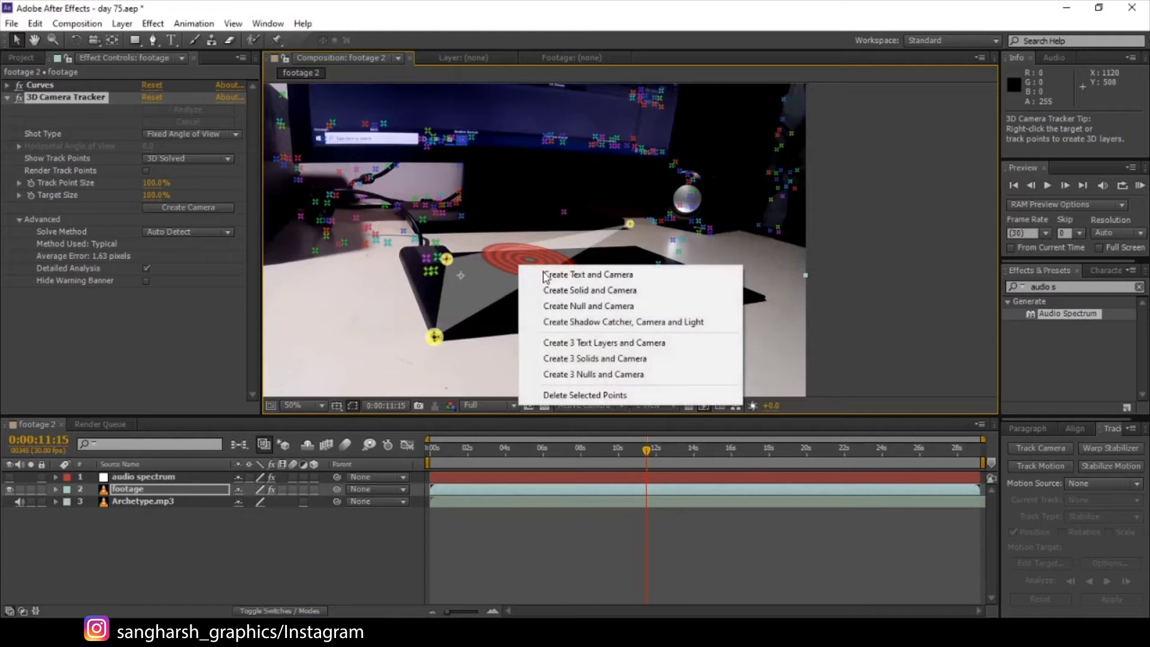
pyautogui.click(591, 306)
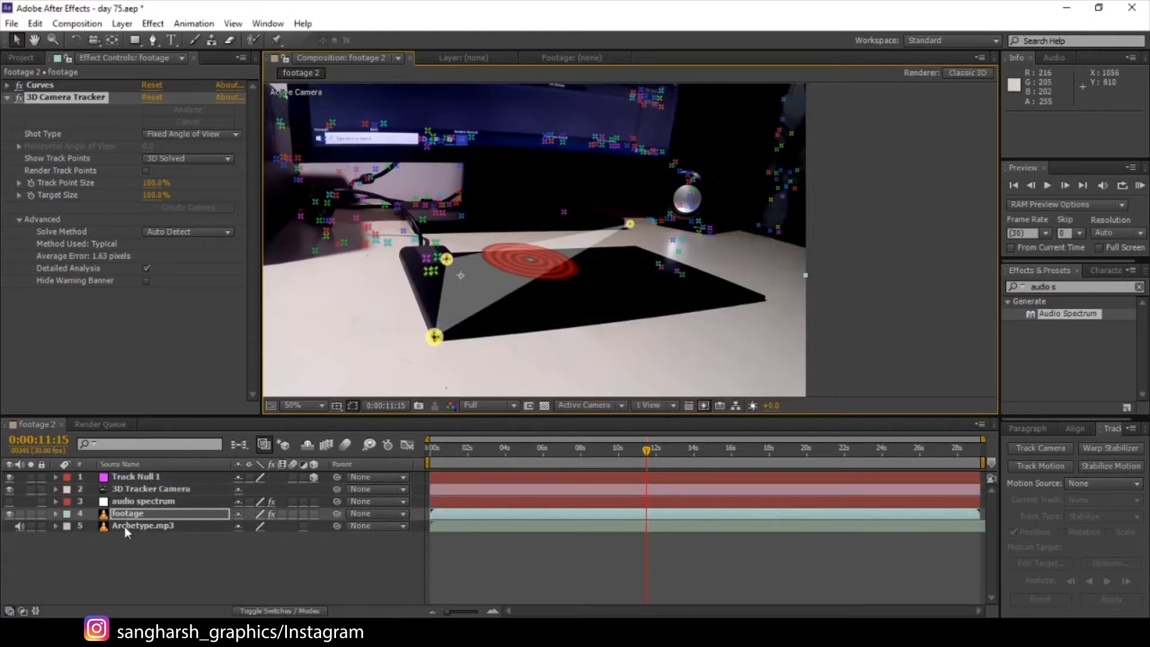
# Step: Move the audio spectrum layer to the top of the layer stack and check where the track null sits
pyautogui.click(130, 503)
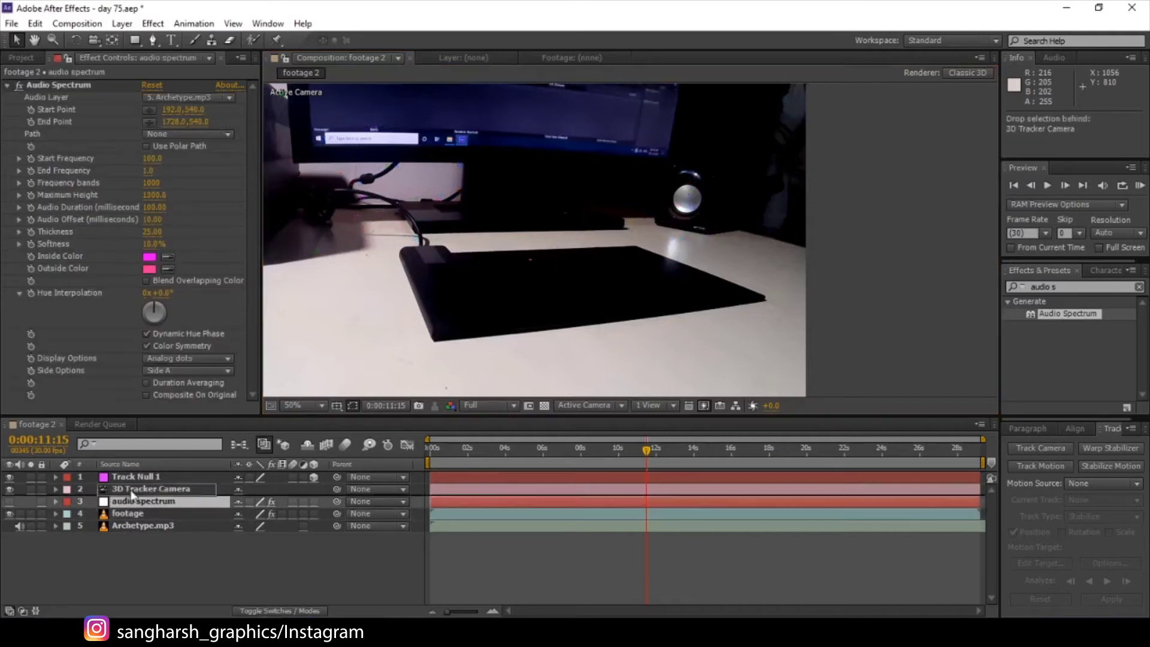
pyautogui.moveTo(130, 503); pyautogui.dragTo(131, 473)
pyautogui.press('.')
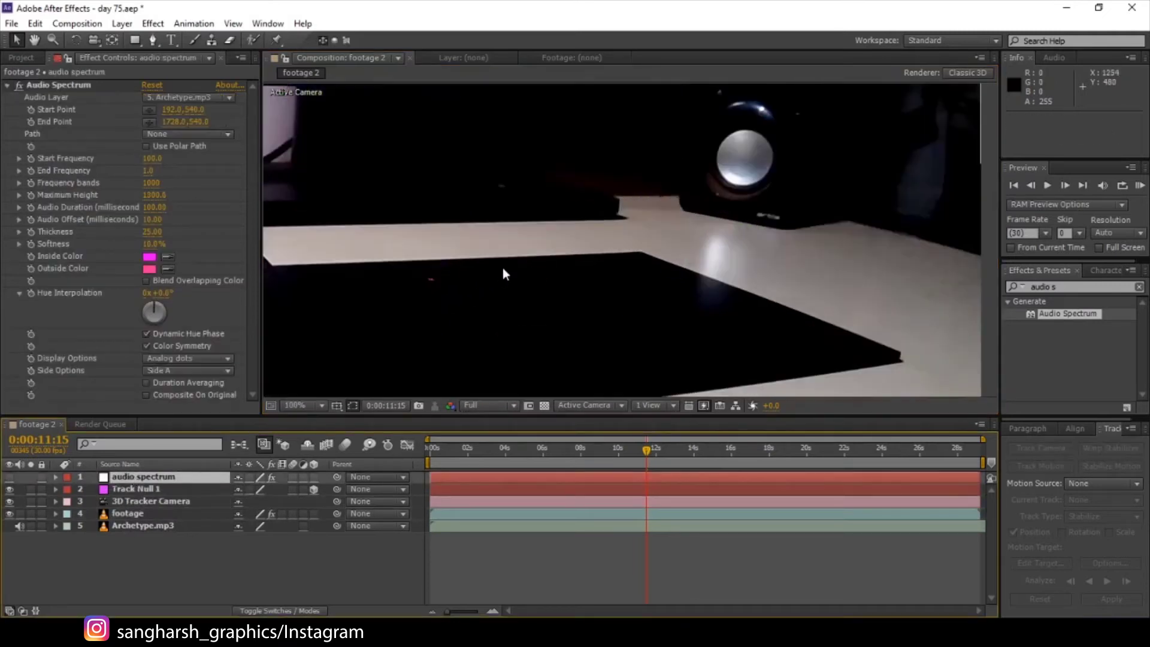
pyautogui.press(',')
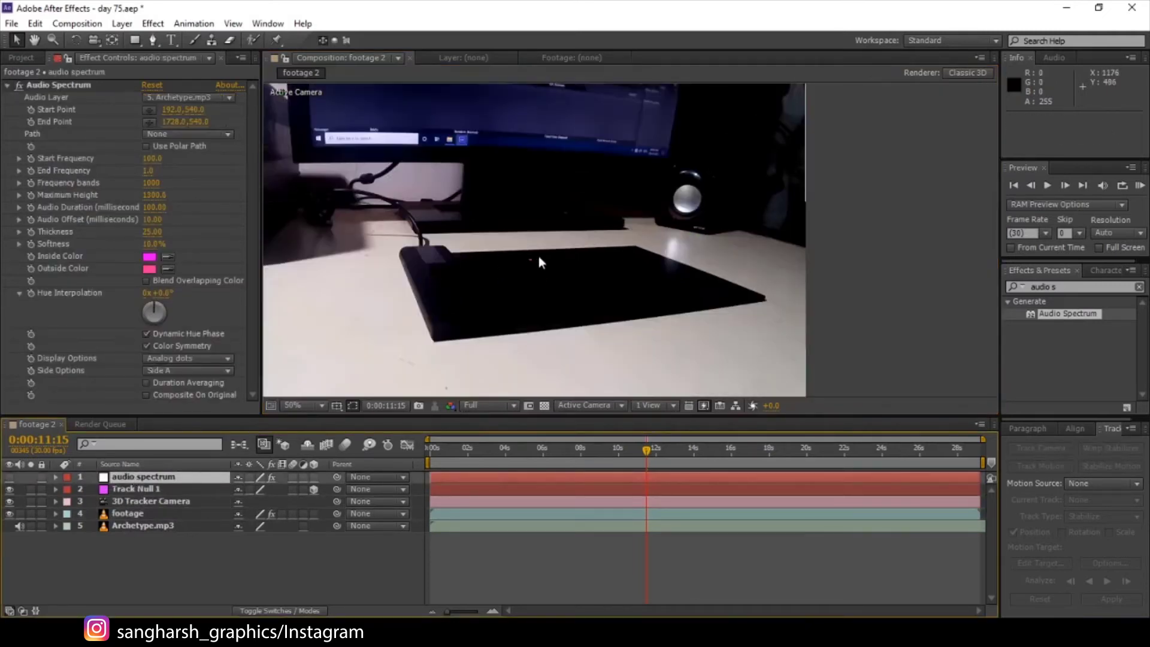
pyautogui.click(150, 489)
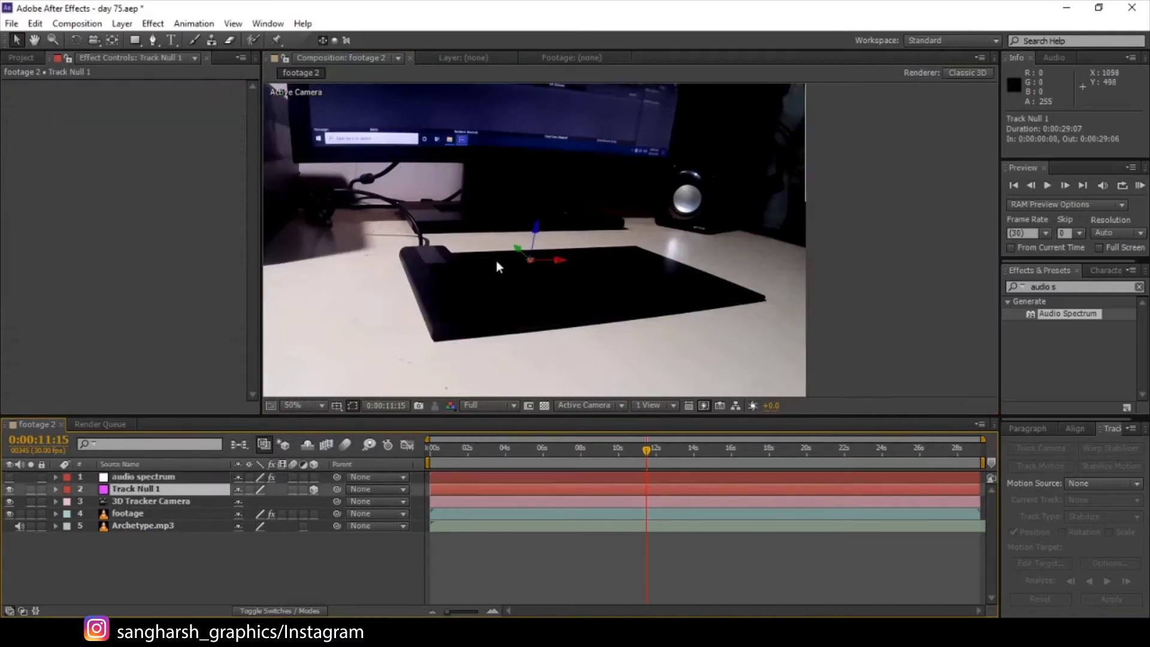
# Step: Set the Audio Spectrum's Inside Color to dark red A50000
pyautogui.click(175, 475)
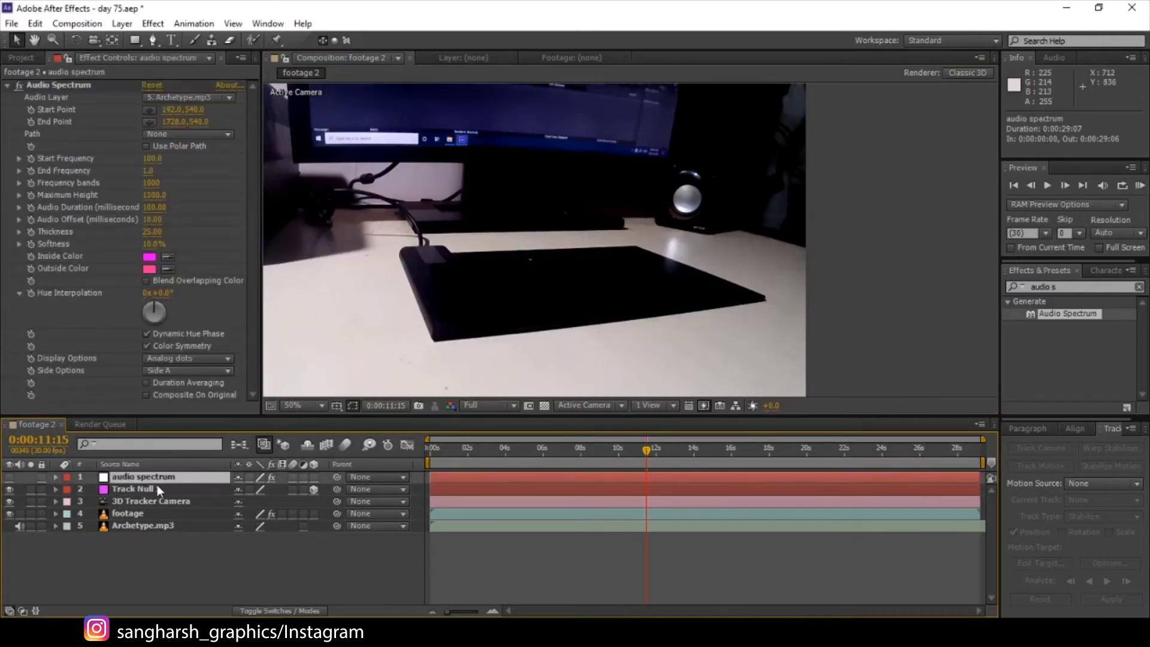
pyautogui.click(149, 256)
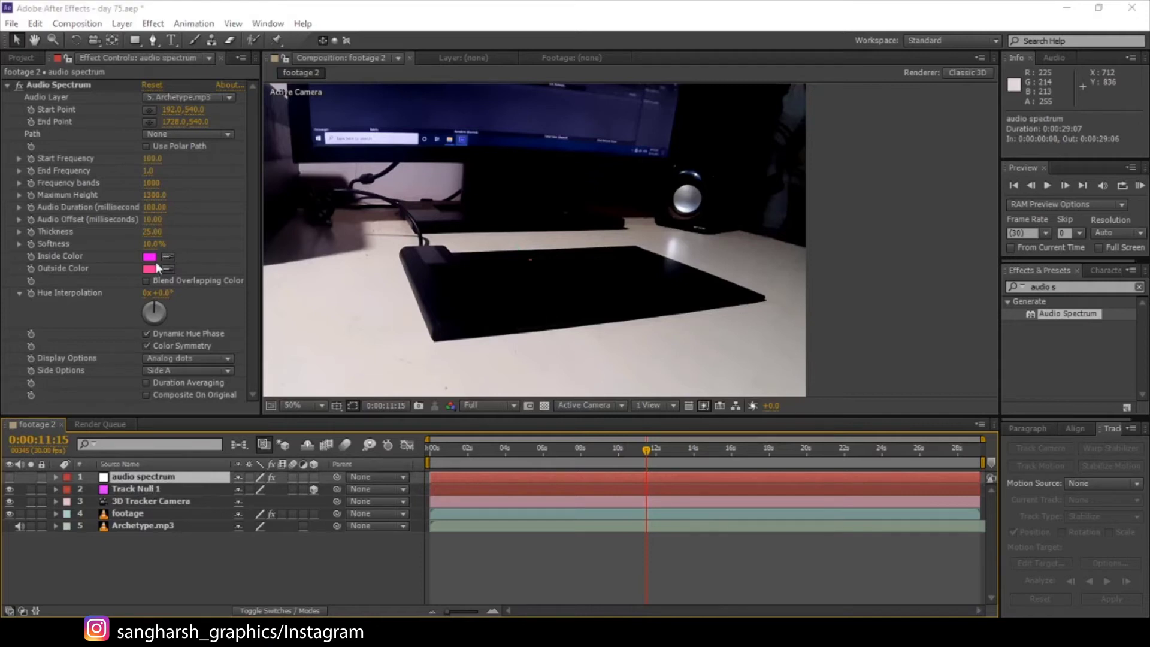
pyautogui.moveTo(928, 290); pyautogui.dragTo(931, 275)
pyautogui.moveTo(904, 341)
pyautogui.mouseDown()
pyautogui.moveTo(914, 353)
pyautogui.moveTo(925, 339)
pyautogui.mouseUp()
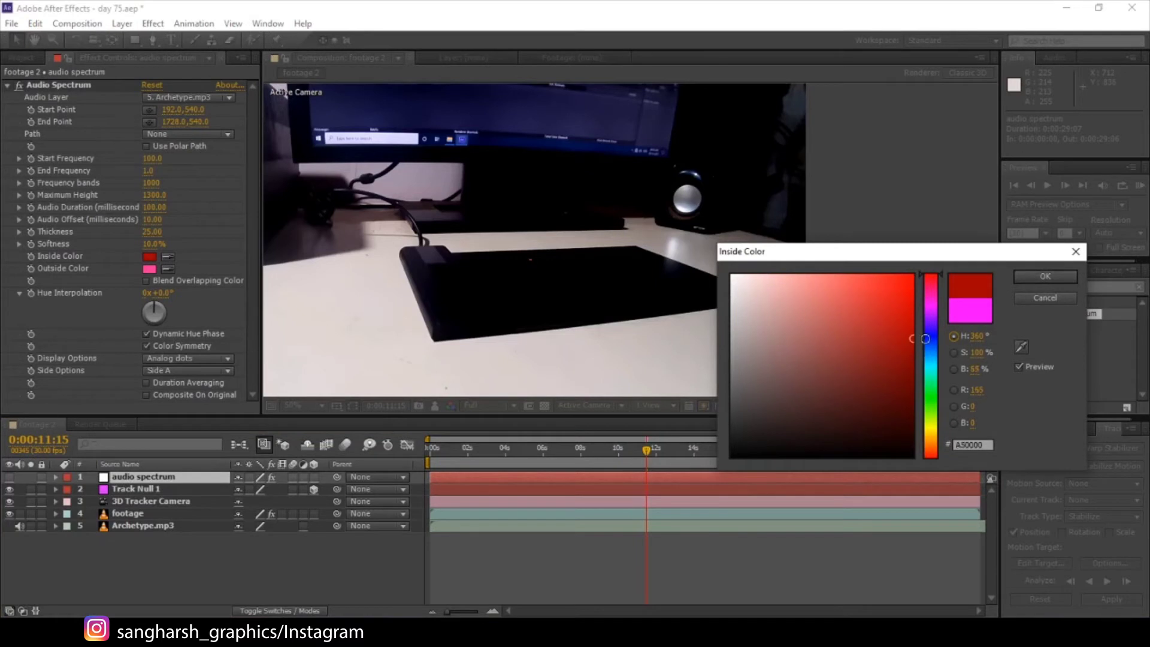
pyautogui.click(1028, 277)
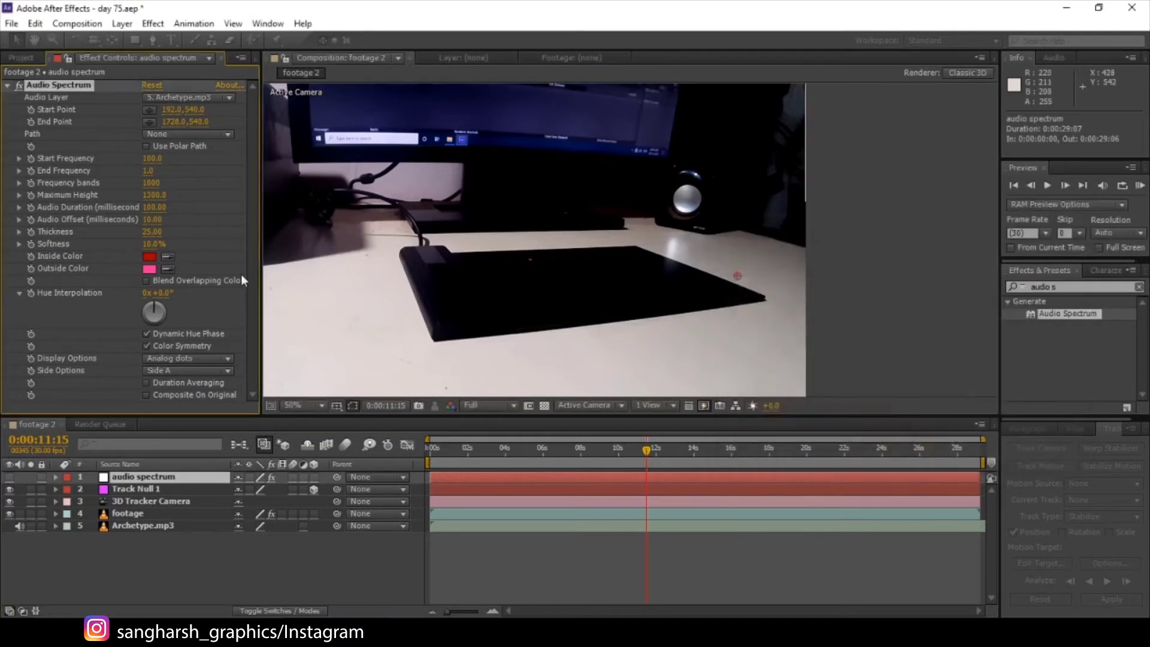
# Step: Set the Audio Spectrum's Outside Color to red BF0000
pyautogui.click(150, 268)
pyautogui.moveTo(876, 334)
pyautogui.mouseDown()
pyautogui.moveTo(927, 308)
pyautogui.moveTo(935, 253)
pyautogui.mouseUp()
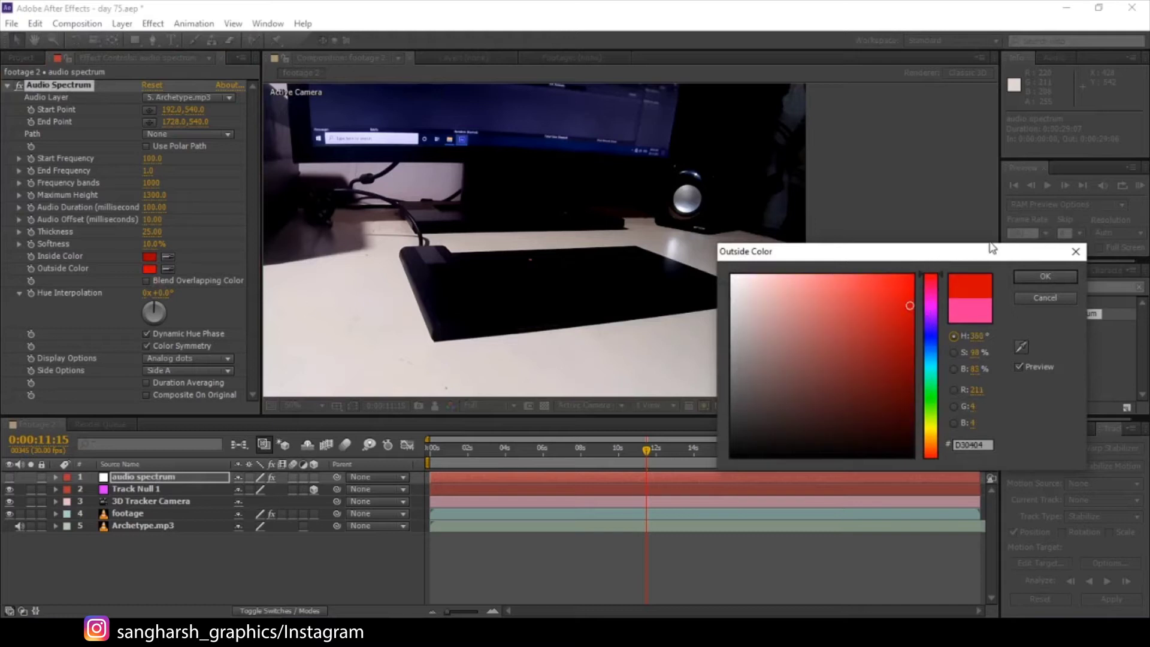
pyautogui.moveTo(896, 314); pyautogui.dragTo(941, 320)
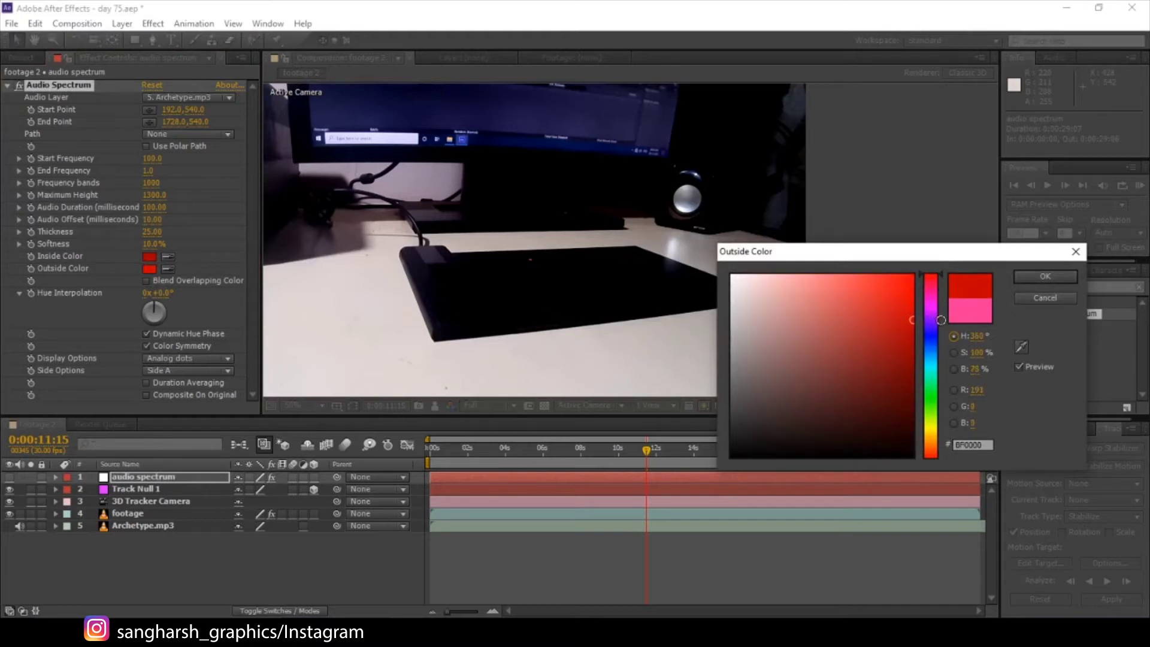
pyautogui.click(1046, 277)
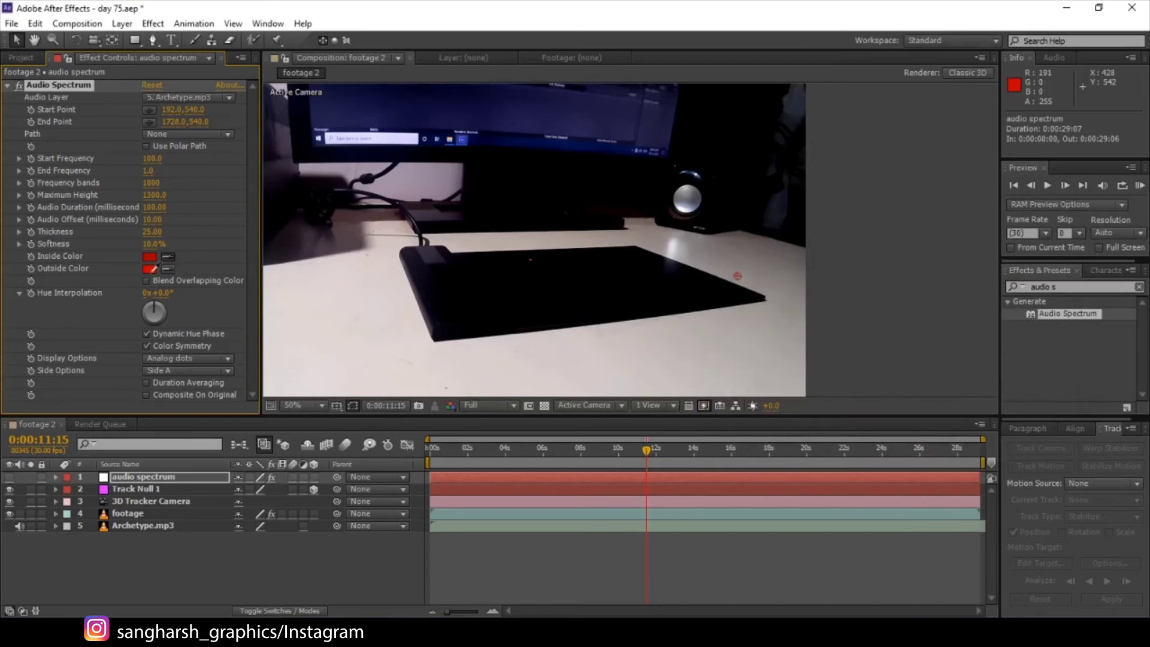
# Step: Show the audio spectrum layer, make it a 3D layer, and check it in the full frame around 4 and 9 seconds
pyautogui.click(10, 478)
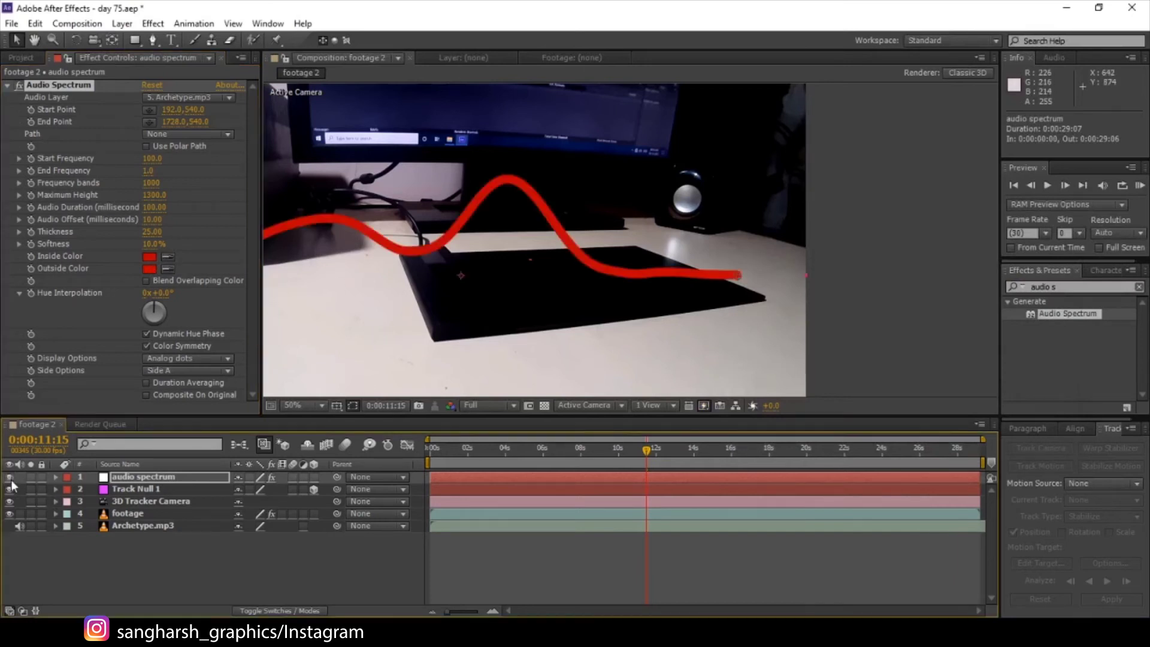
pyautogui.click(314, 477)
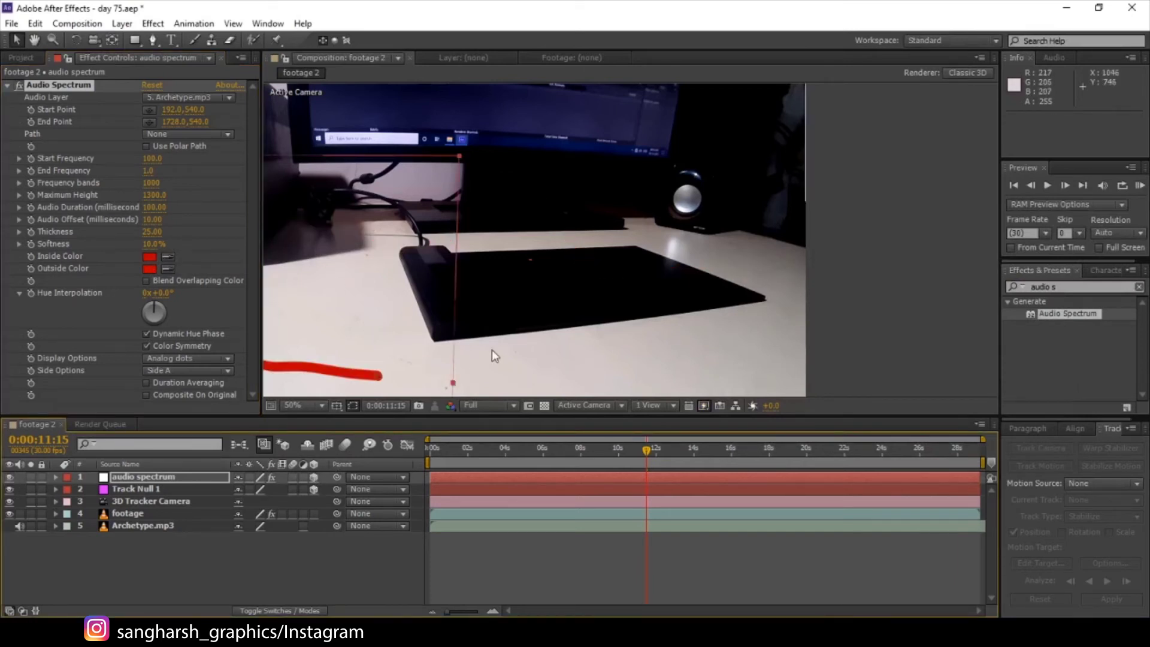
pyautogui.moveTo(510, 448); pyautogui.dragTo(519, 453)
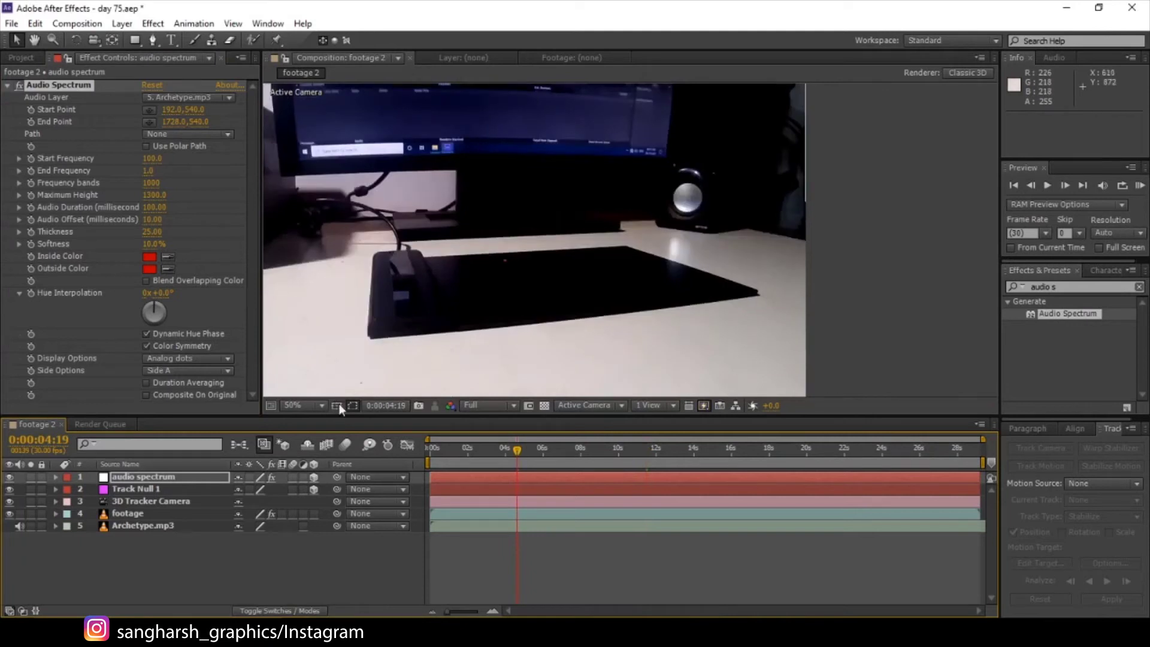
pyautogui.click(309, 406)
pyautogui.click(331, 162)
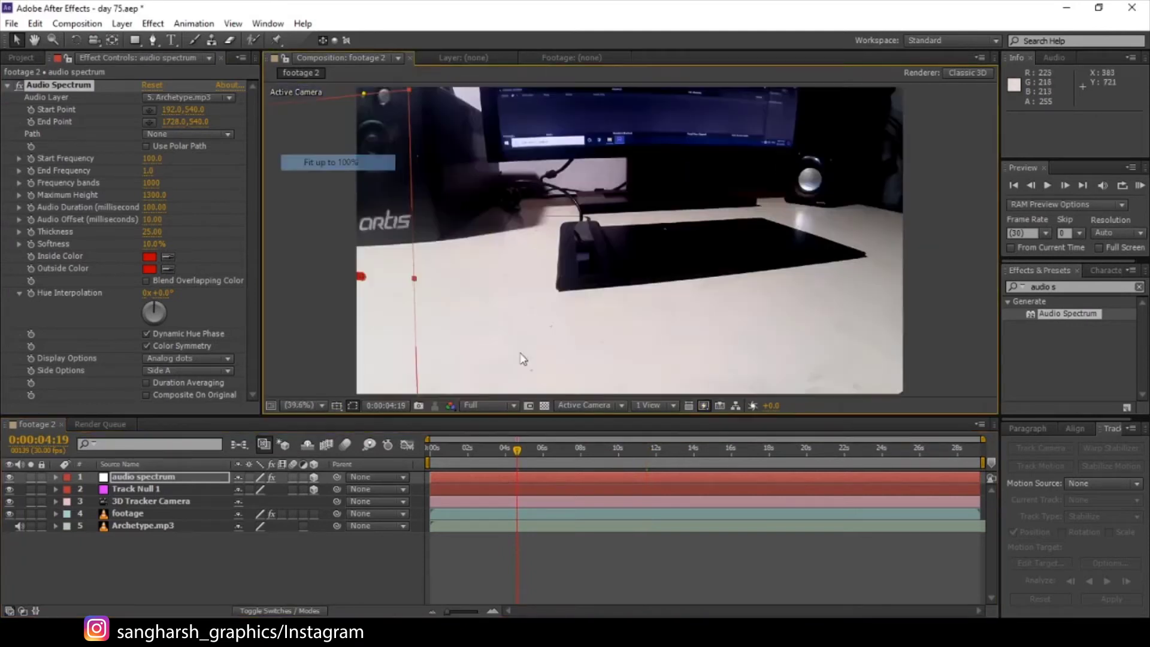
pyautogui.click(592, 447)
pyautogui.moveTo(595, 445); pyautogui.dragTo(609, 444)
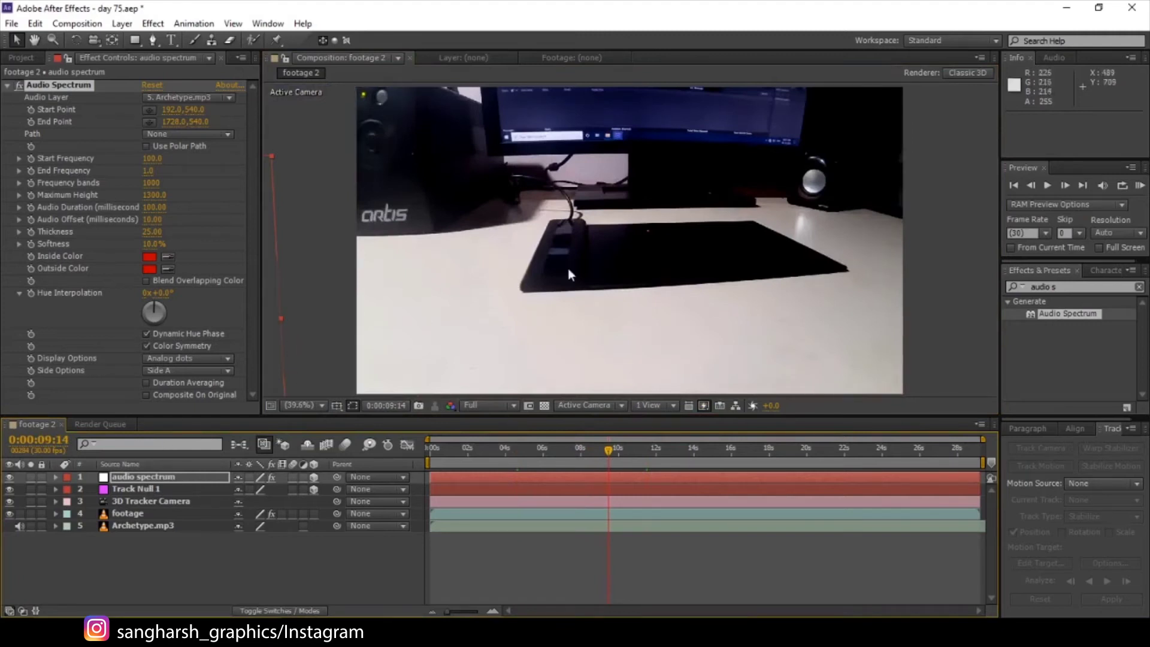
# Step: Copy Track Null 1's Position to the audio spectrum layer and check the placement around 10 seconds
pyautogui.click(153, 501)
pyautogui.click(148, 490)
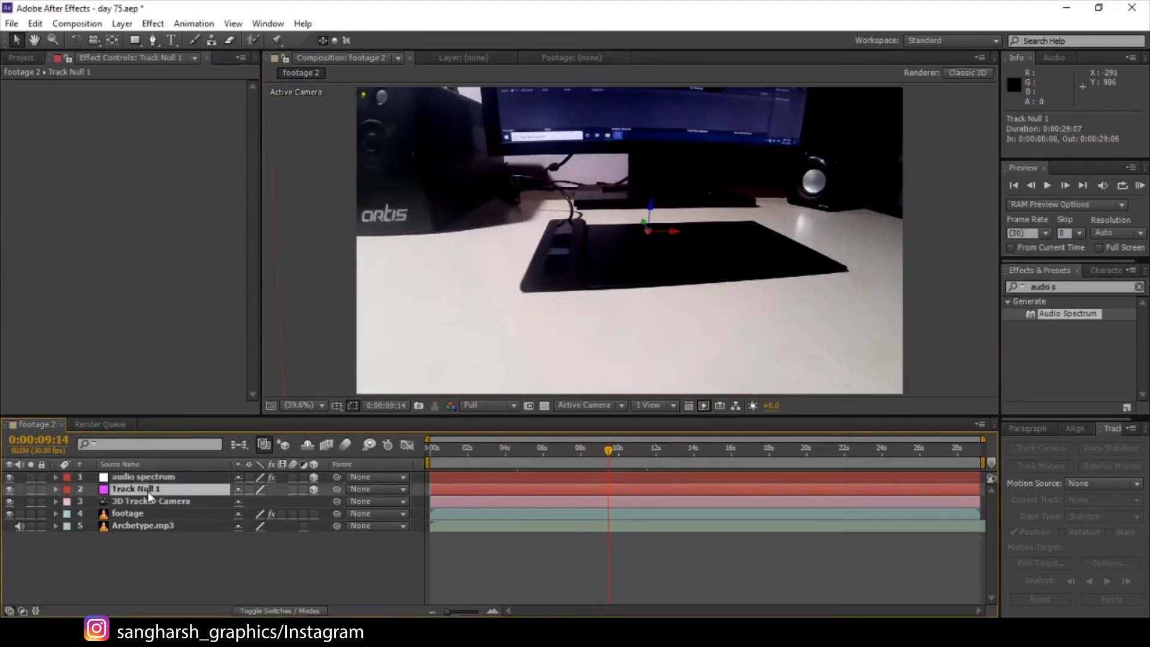
pyautogui.press('p')
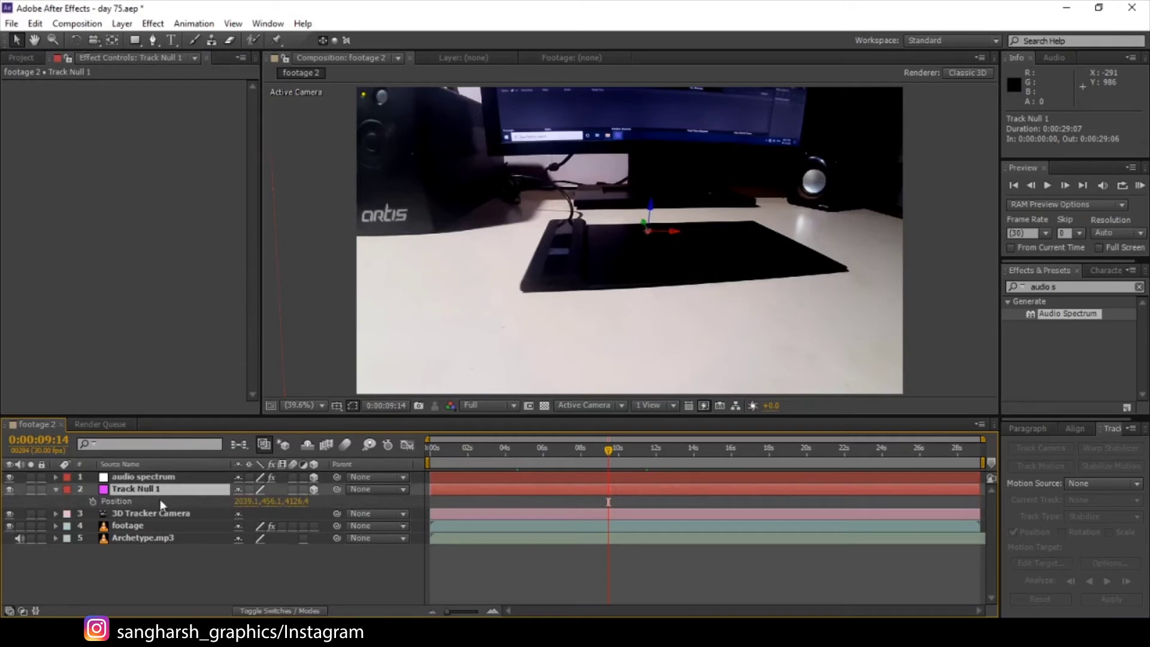
pyautogui.click(116, 477)
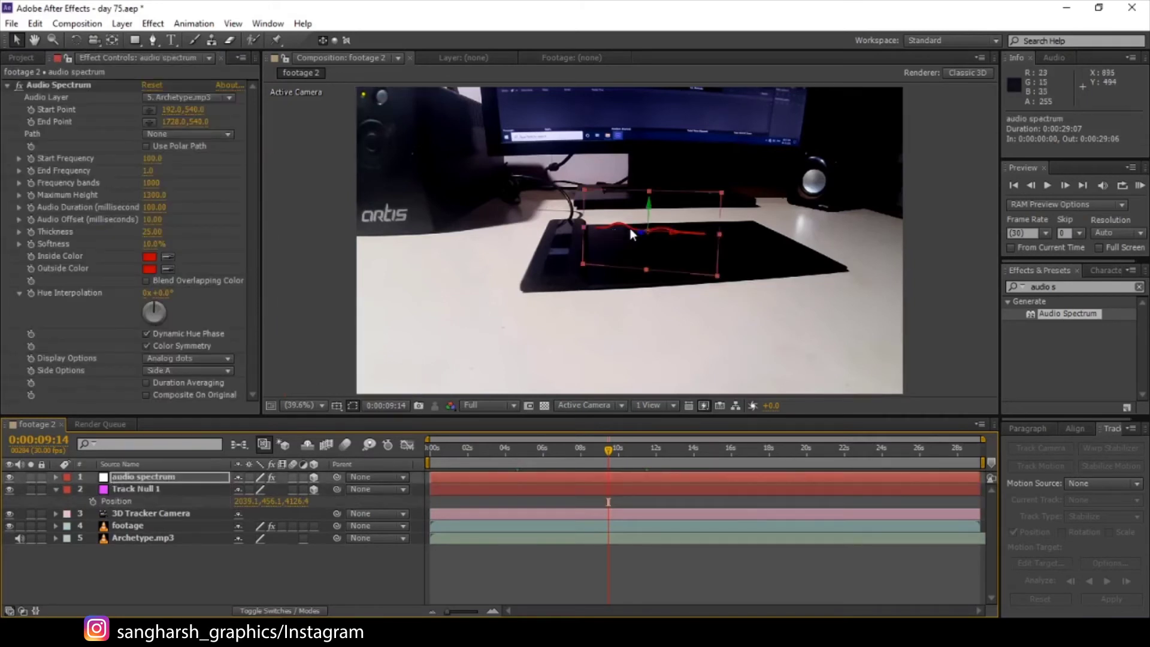
pyautogui.click(626, 449)
pyautogui.moveTo(628, 450); pyautogui.dragTo(630, 449)
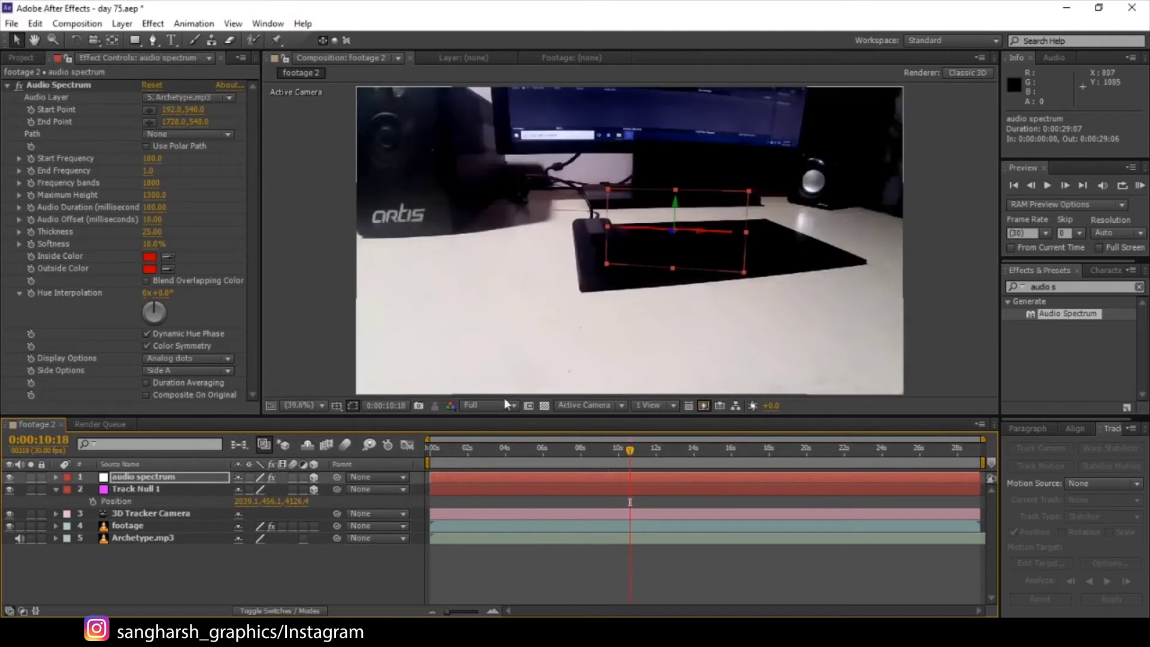
# Step: Shift the audio spectrum layer about 787 pixels along its X axis over the tablet and check it around 4 seconds
pyautogui.scroll(3, 713, 228)
pyautogui.moveTo(533, 448); pyautogui.dragTo(725, 448)
pyautogui.scroll(-2, 656, 336)
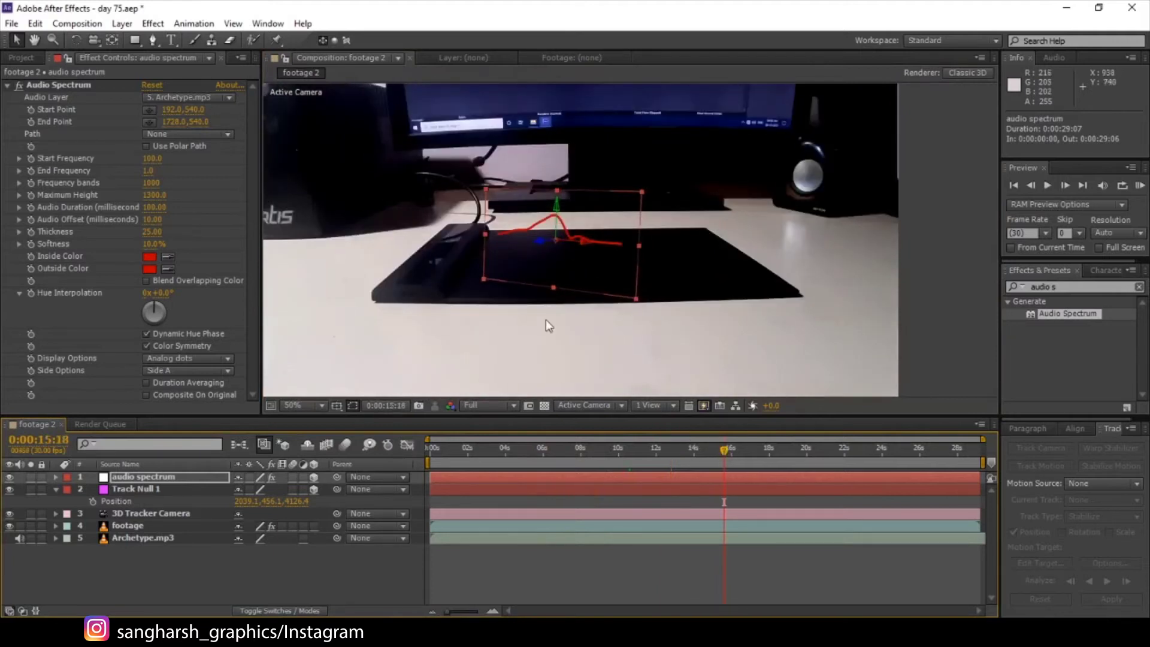
pyautogui.moveTo(584, 246); pyautogui.dragTo(854, 329)
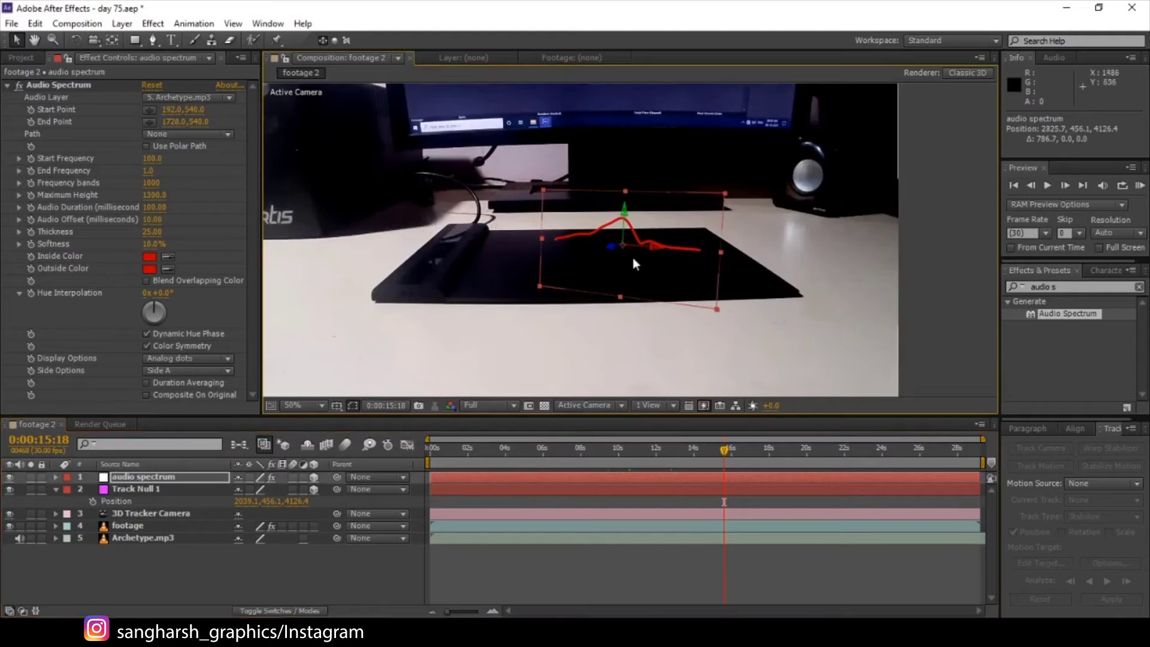
pyautogui.moveTo(545, 465); pyautogui.dragTo(505, 472)
# Step: Scale the audio spectrum layer down to 70%
pyautogui.click(163, 477)
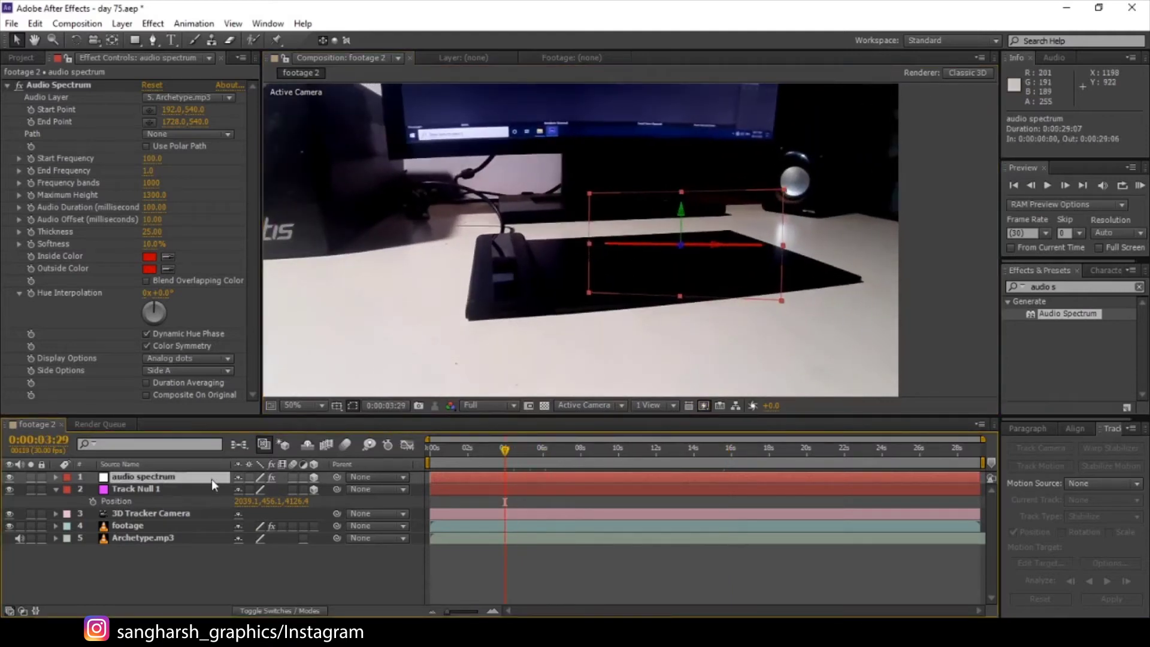
pyautogui.press('s')
pyautogui.moveTo(282, 490); pyautogui.dragTo(240, 491)
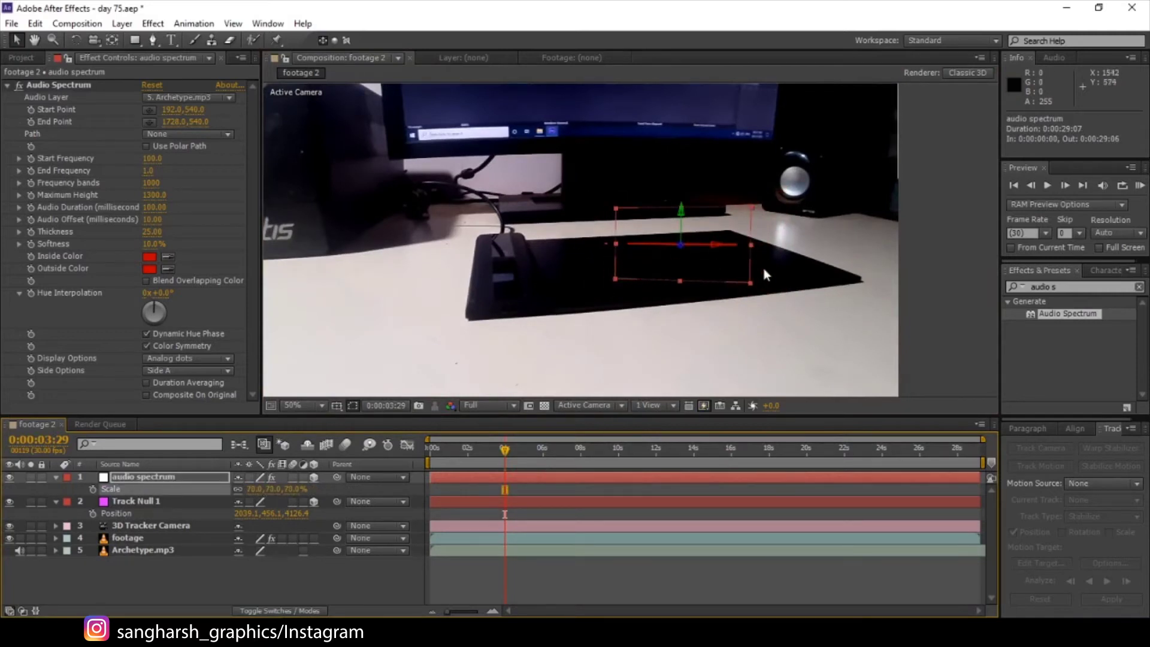
# Step: Move the audio spectrum layer to about 3039, 484, 3915 over the tablet and scale it down to 55%
pyautogui.moveTo(505, 461); pyautogui.dragTo(593, 465)
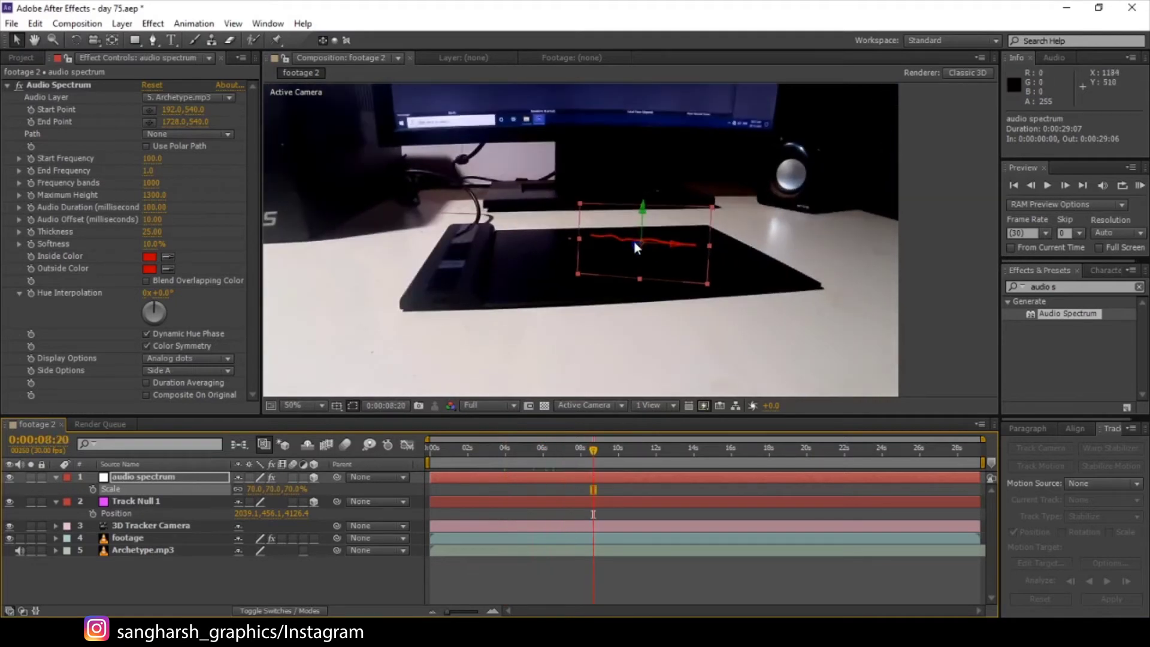
pyautogui.moveTo(635, 246); pyautogui.dragTo(661, 228)
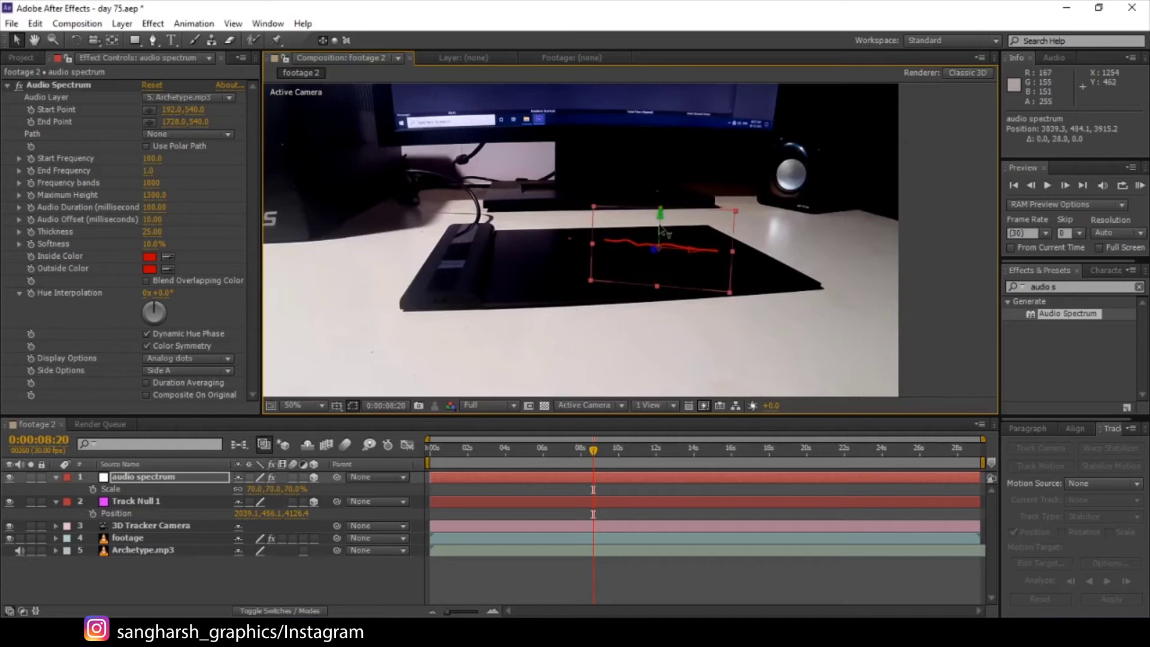
pyautogui.moveTo(593, 450); pyautogui.dragTo(516, 488)
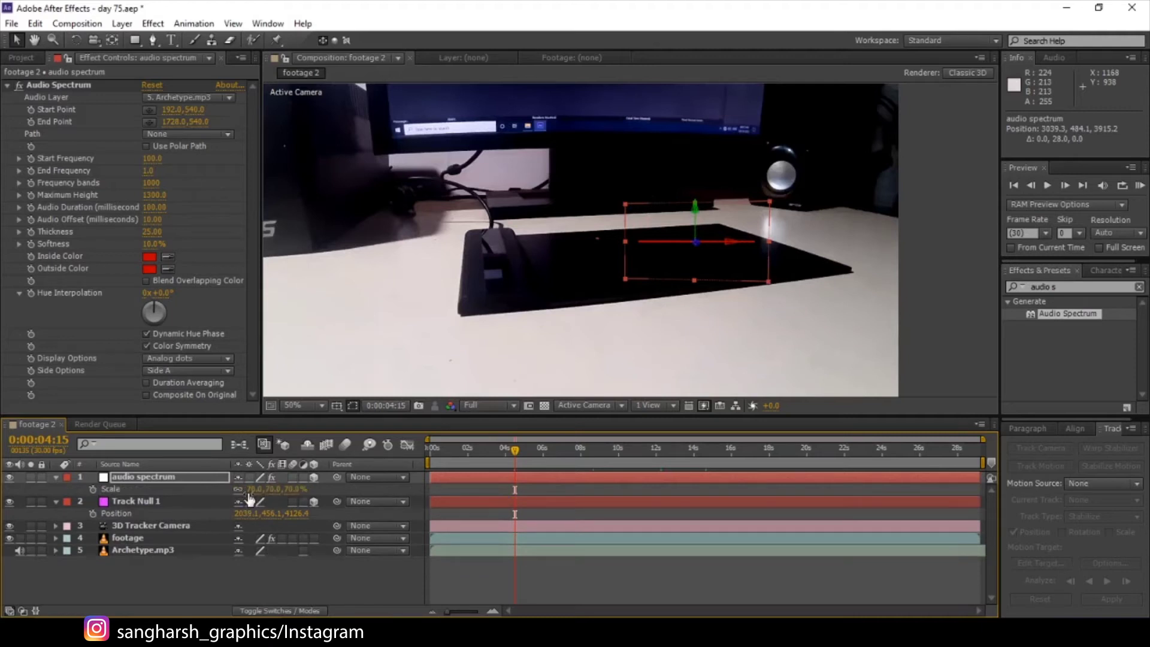
pyautogui.moveTo(248, 488); pyautogui.dragTo(242, 489)
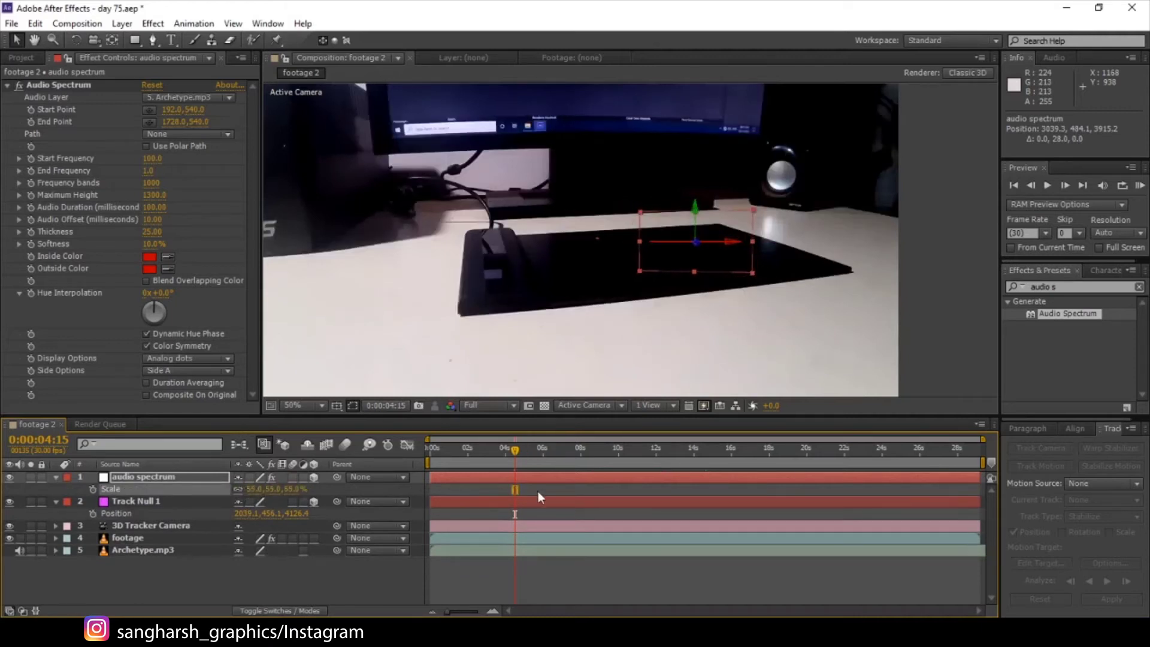
# Step: Check the audio spectrum's placement on the tablet around 7 and 15 seconds, in the full frame and close up
pyautogui.click(574, 450)
pyautogui.scroll(-2, 594, 242)
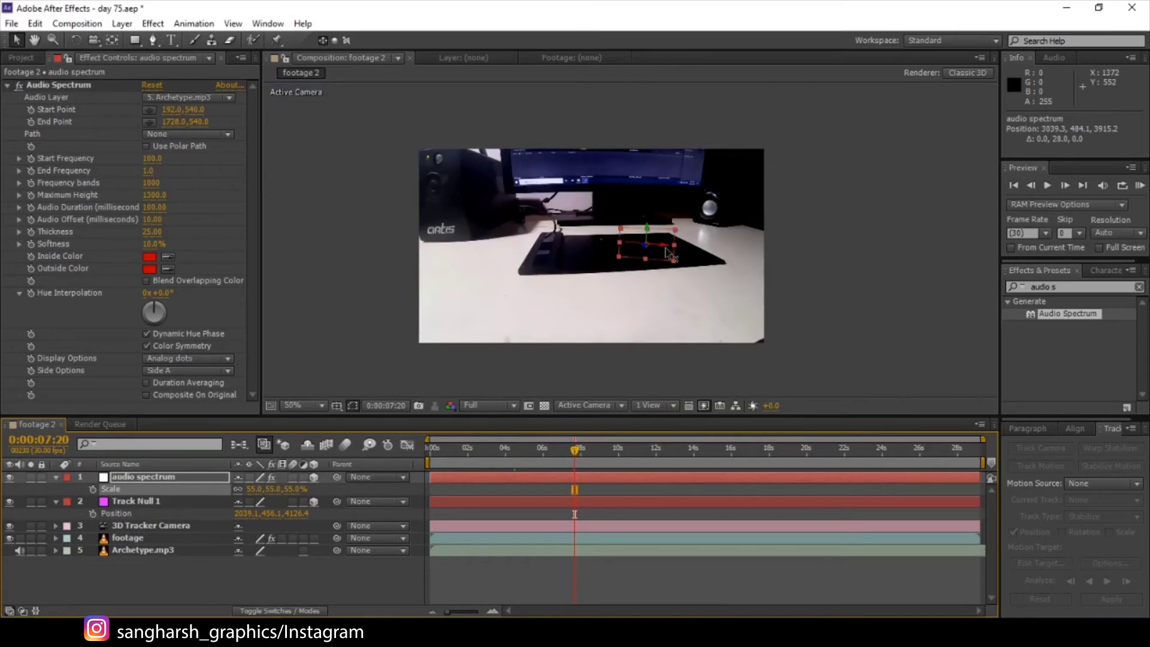
pyautogui.scroll(2, 635, 243)
pyautogui.scroll(-2, 592, 286)
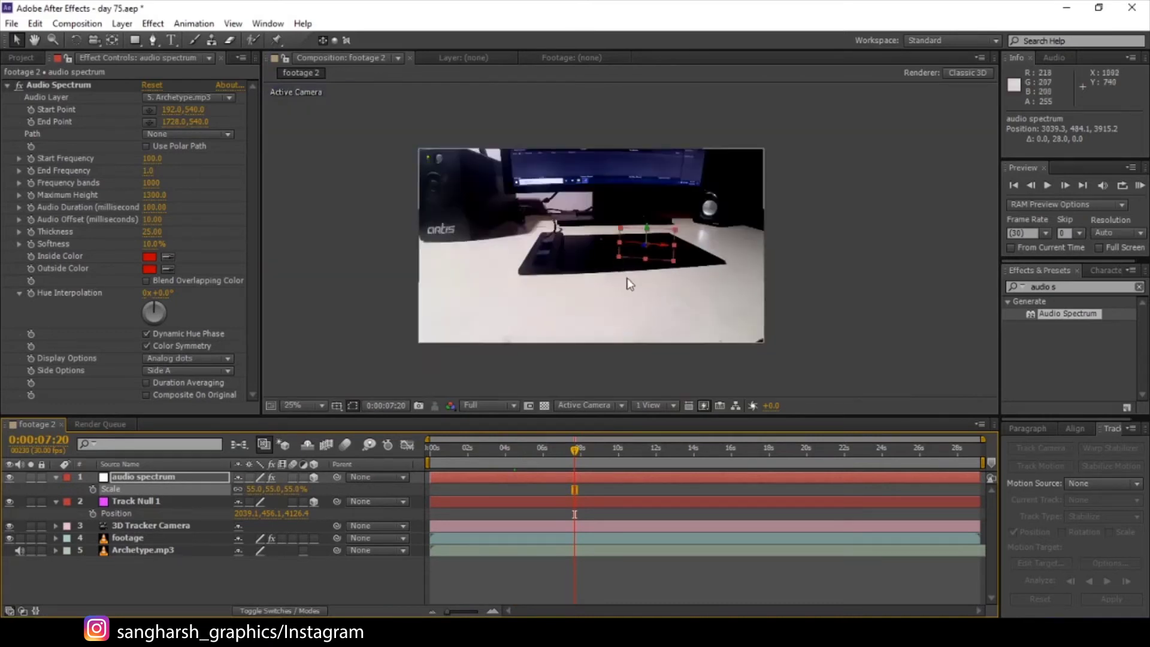
pyautogui.scroll(2, 638, 234)
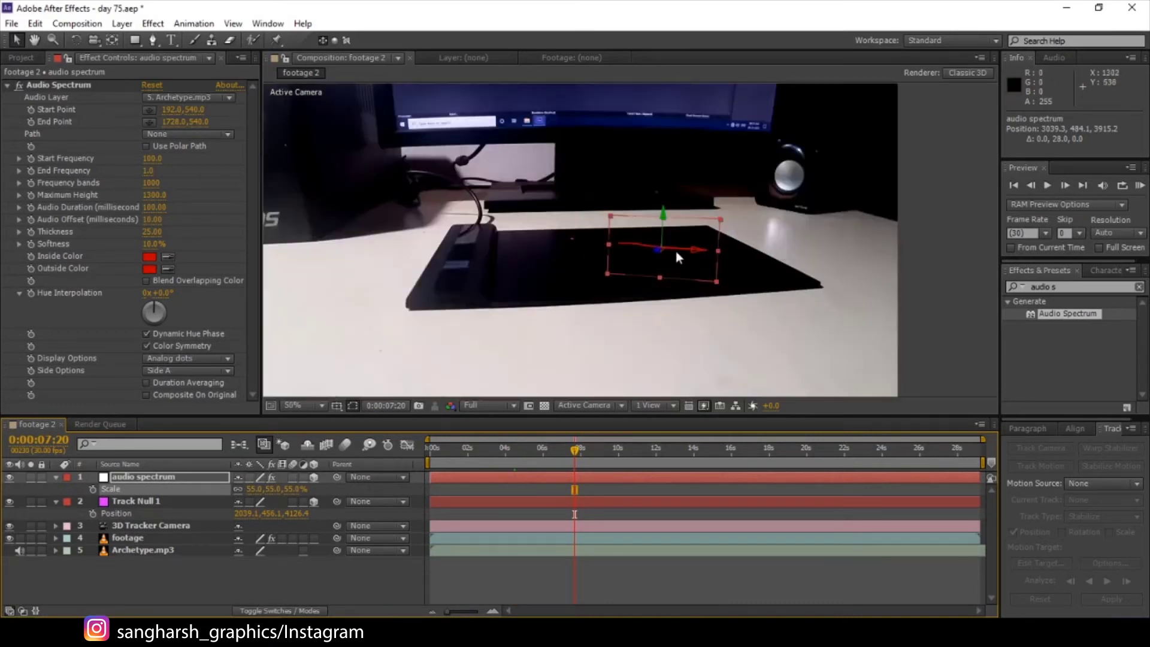
pyautogui.click(657, 462)
pyautogui.click(710, 458)
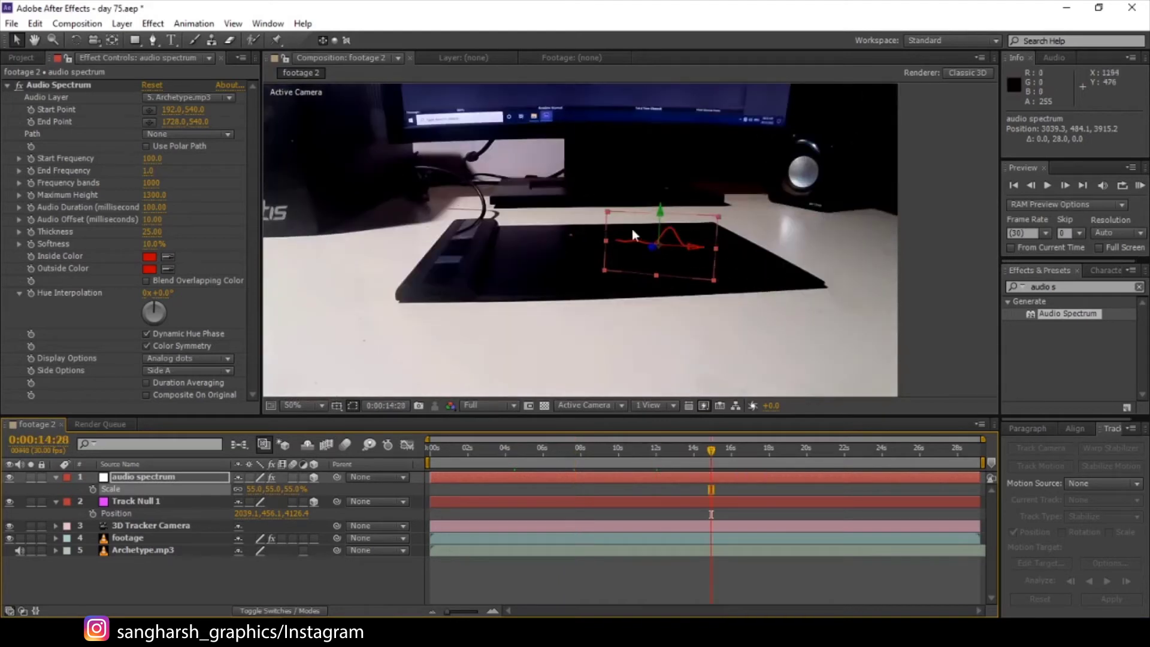
pyautogui.scroll(2, 644, 230)
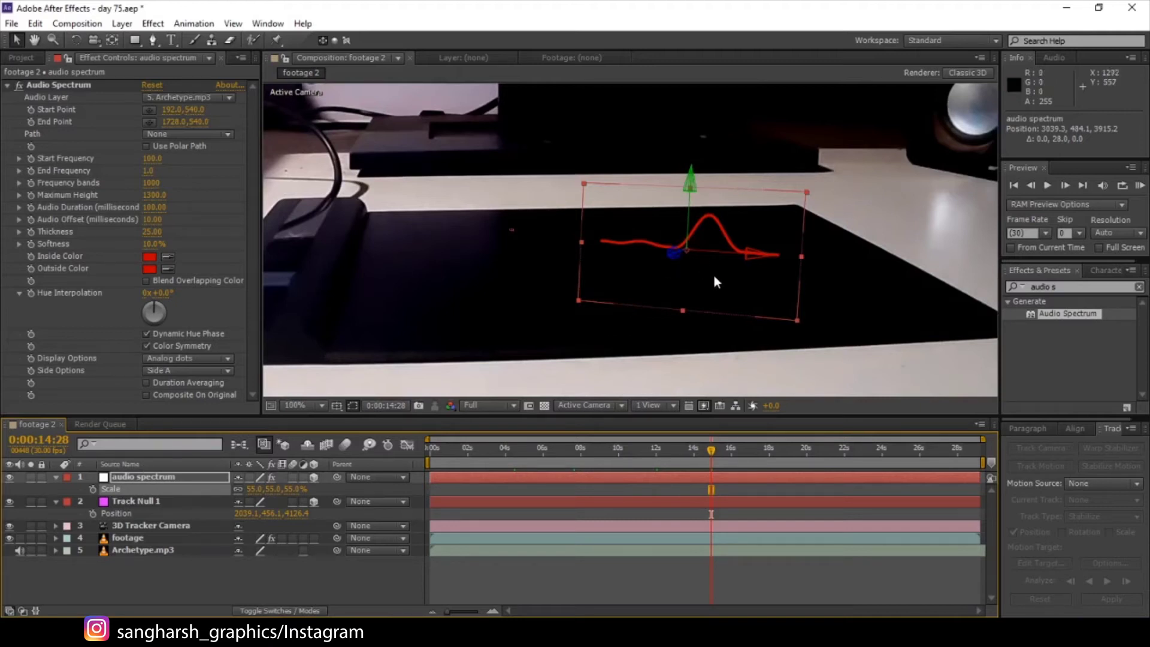
pyautogui.scroll(-2, 715, 279)
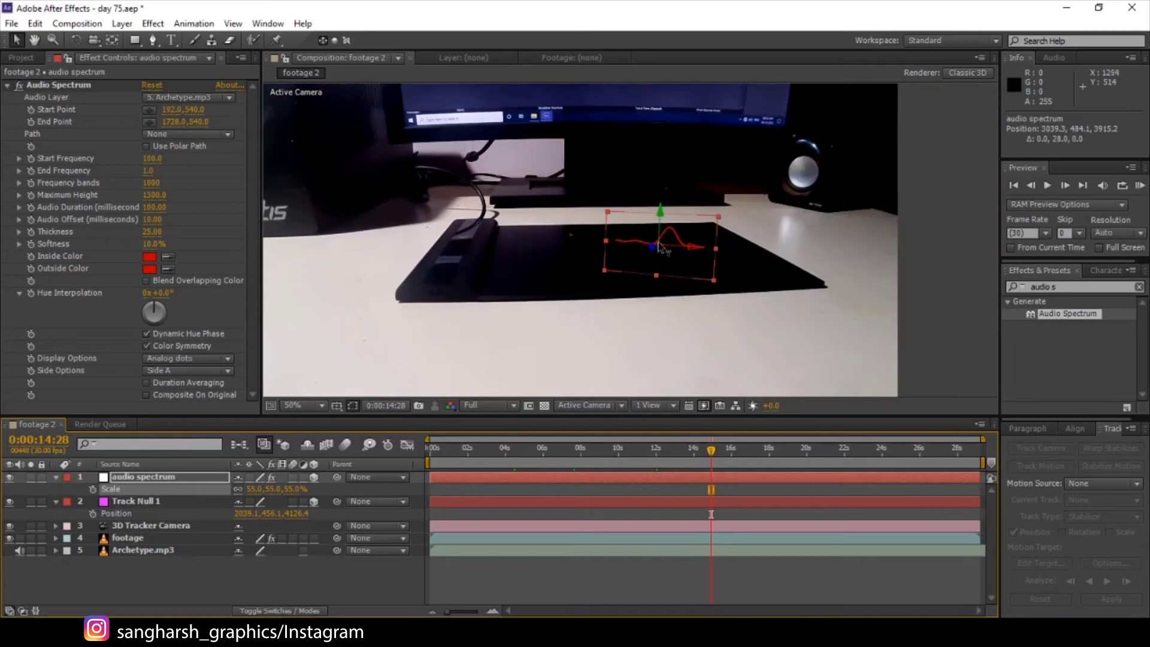
# Step: Collapse the open layer properties, add a white solid named floor, and make it a 3D layer
pyautogui.click(52, 477)
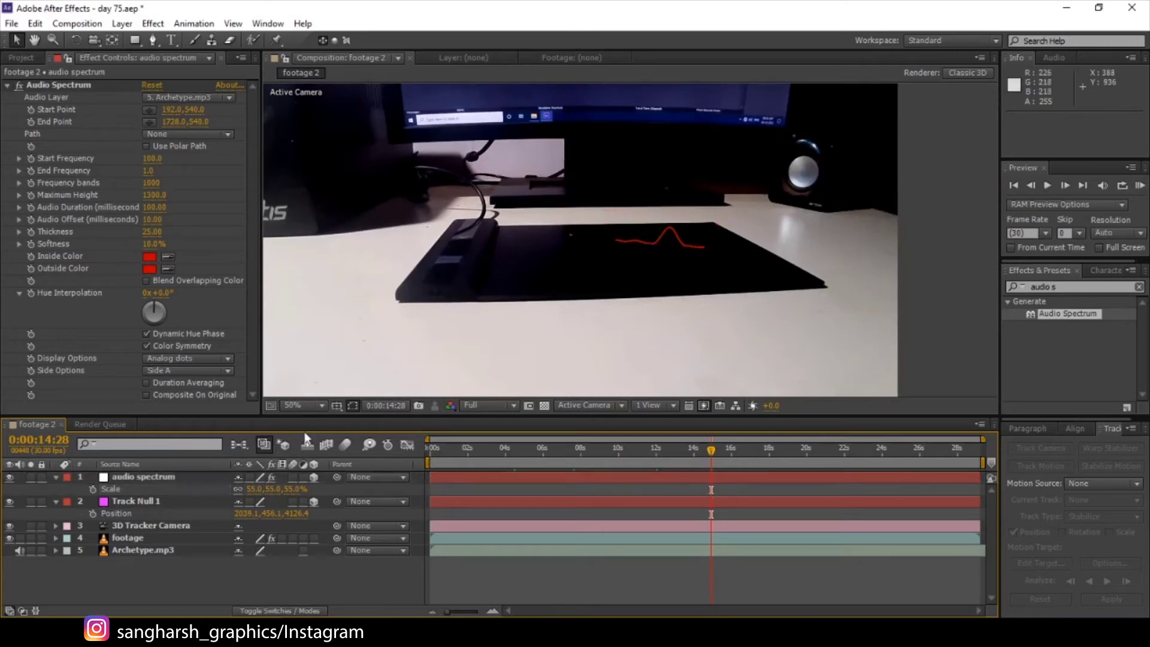
pyautogui.click(52, 480)
pyautogui.click(56, 488)
pyautogui.rightClick(103, 549)
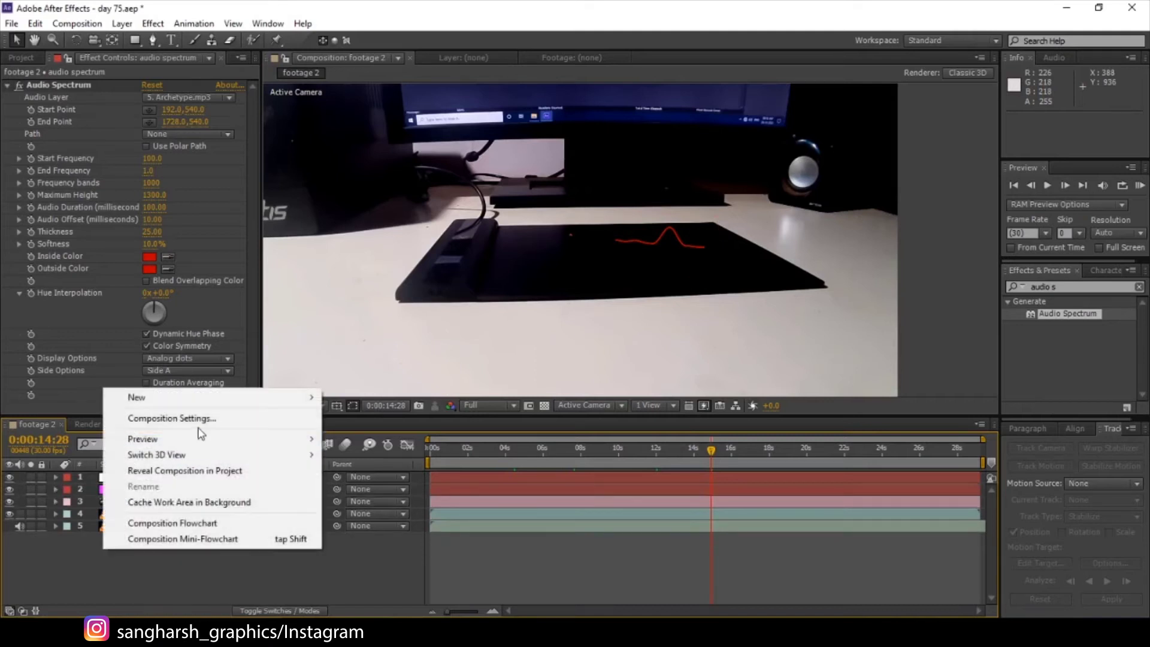
pyautogui.moveTo(292, 406)
pyautogui.click(355, 434)
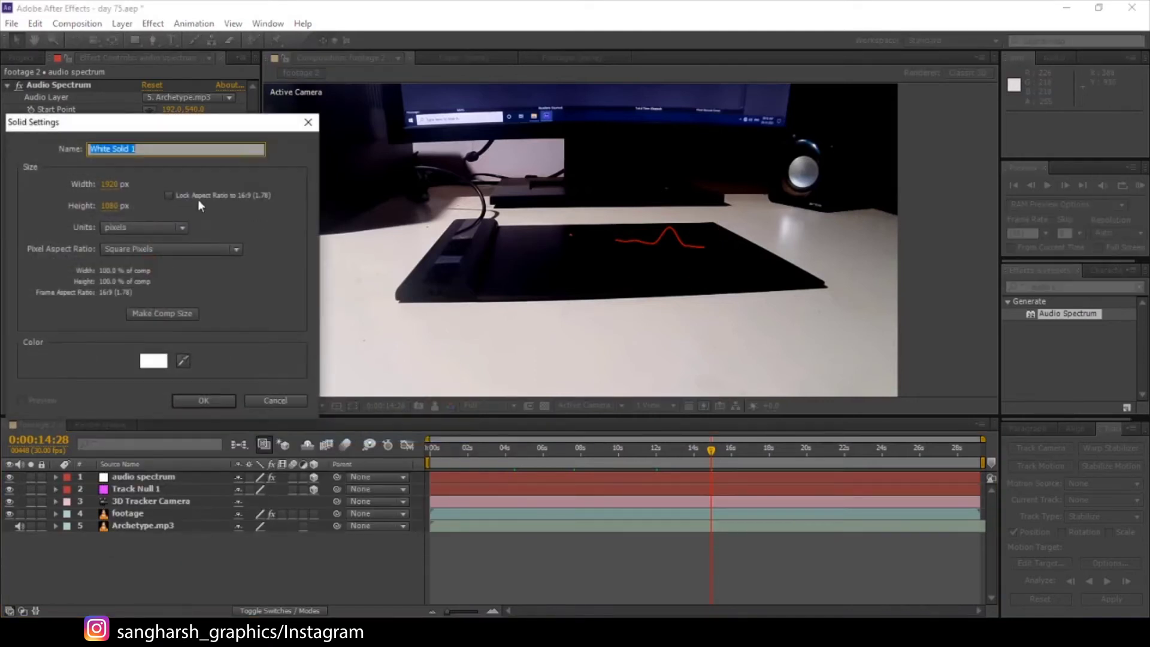
pyautogui.write('floor')
pyautogui.press('Return')
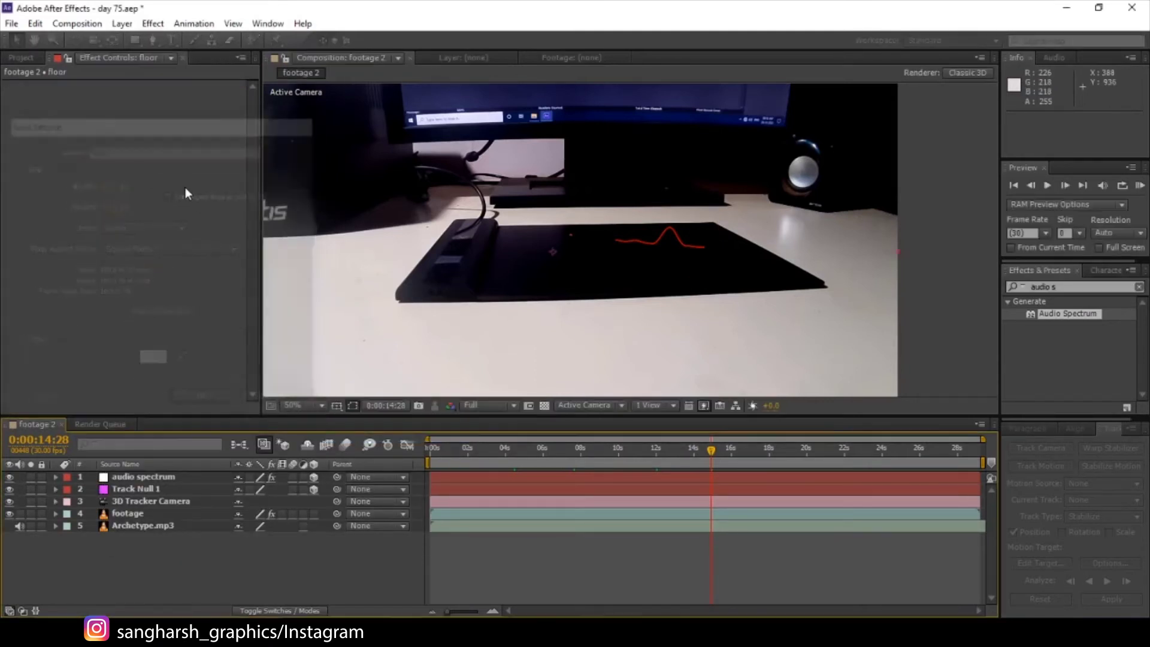
pyautogui.click(314, 477)
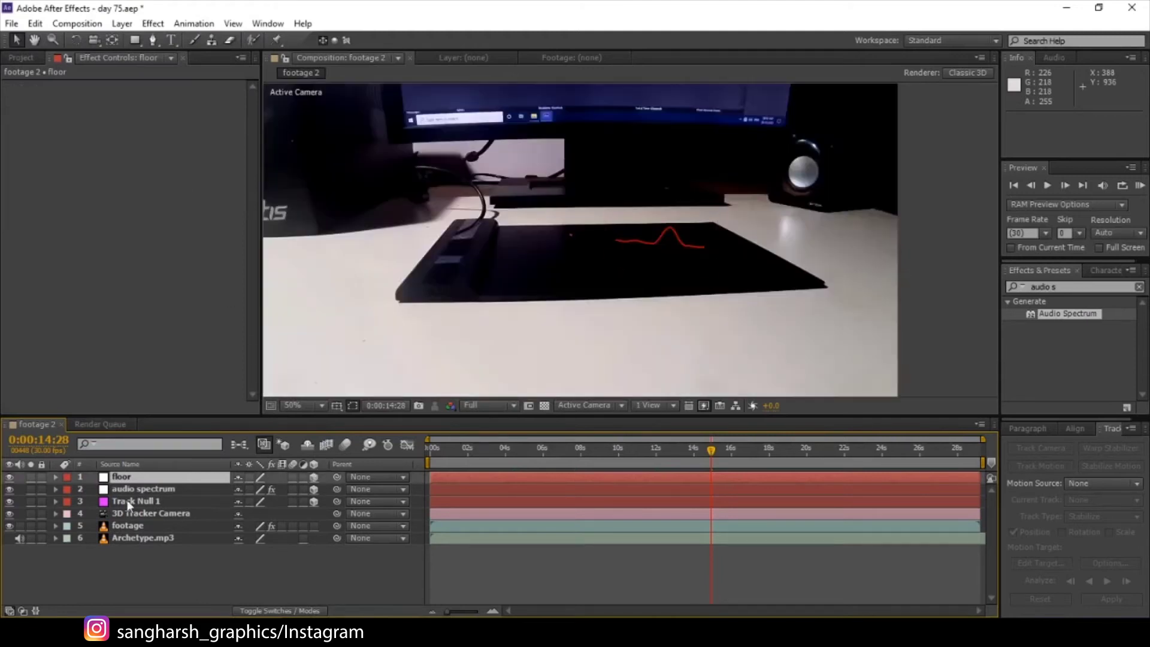
# Step: Copy Track Null 1's Position to the floor layer
pyautogui.click(129, 503)
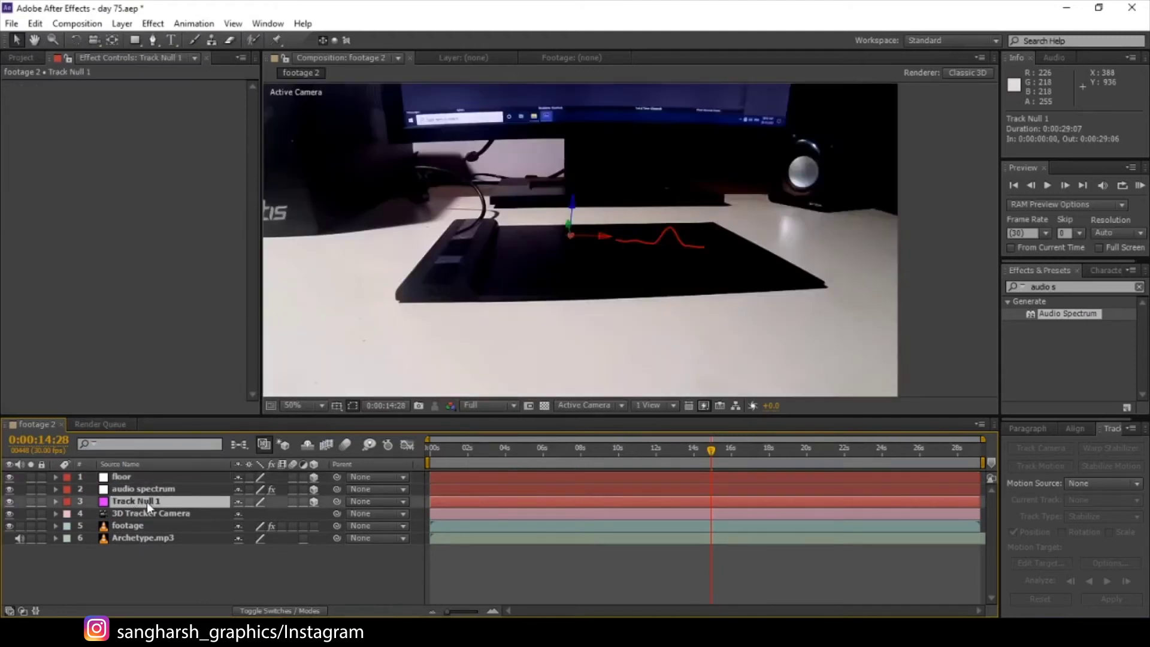
pyautogui.press('p')
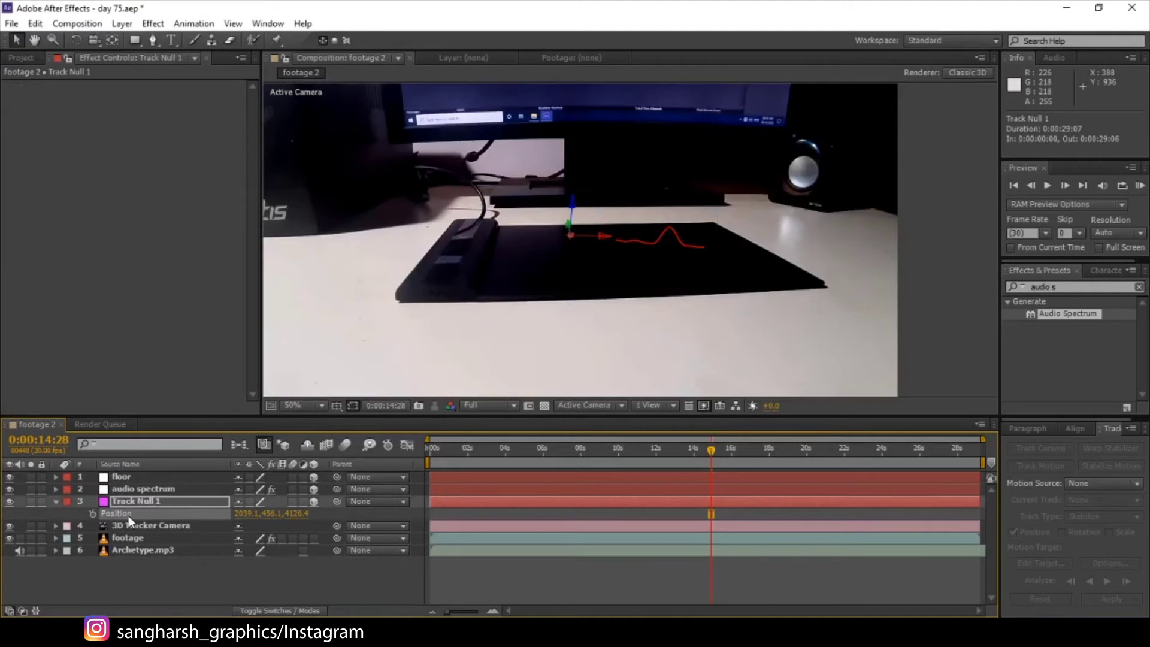
pyautogui.click(137, 475)
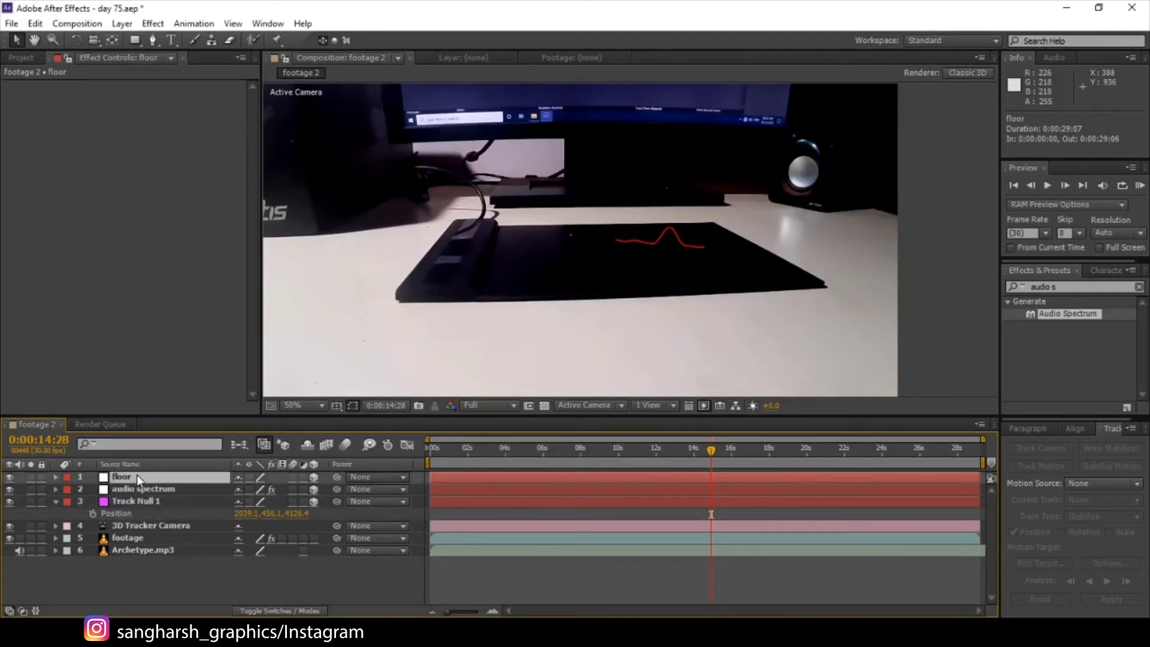
pyautogui.hotkey('ctrl', 'v')
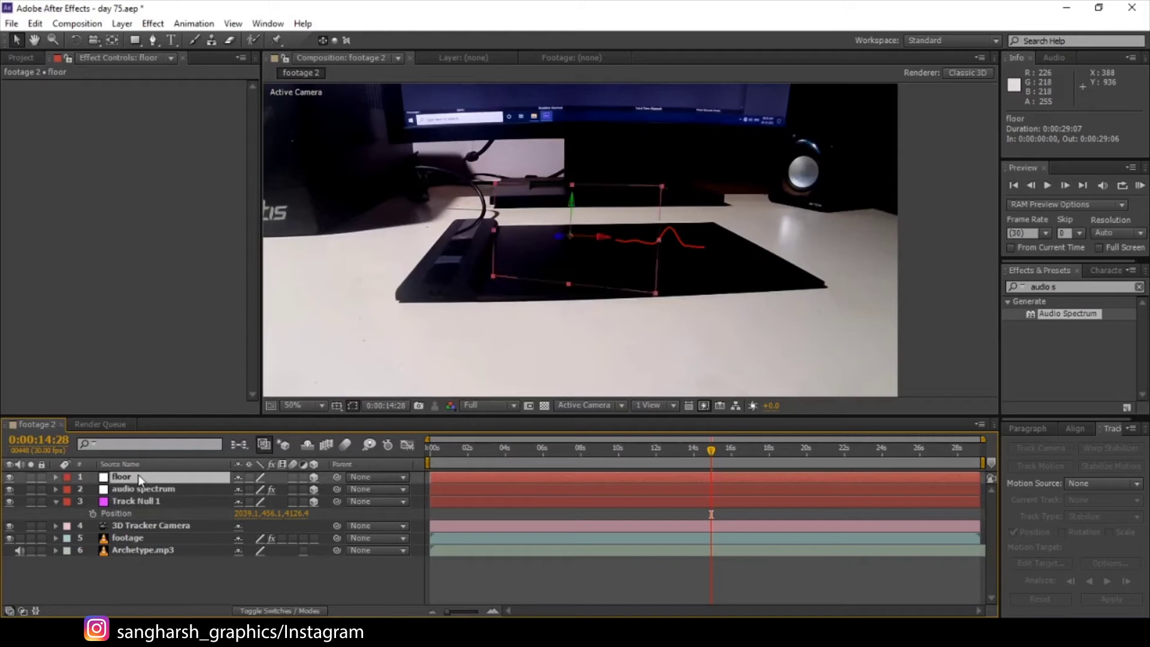
# Step: Rotate the floor layer to lie flat along the tablet surface, with an orientation of about 288°, 356°, 339°
pyautogui.click(77, 40)
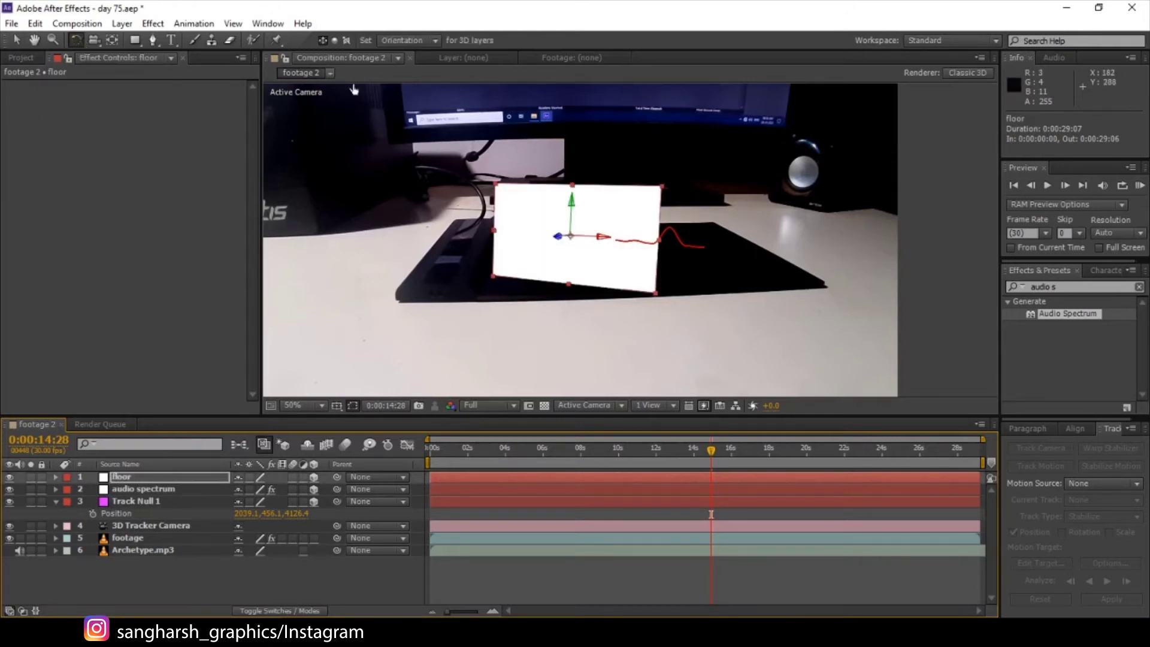
pyautogui.moveTo(607, 240); pyautogui.dragTo(572, 225)
pyautogui.hotkey('ctrl', 'z')
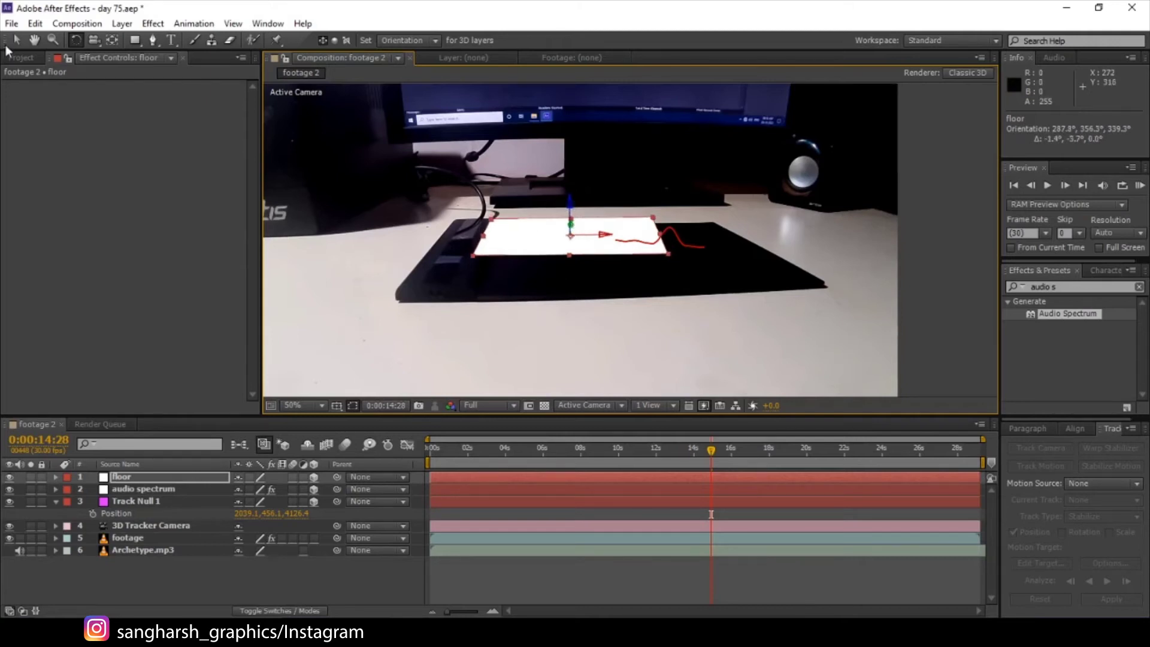
# Step: Lower the floor layer to about 2025, 661, 4192 and scale it up to 383% so it covers the desk
pyautogui.press('v')
pyautogui.moveTo(574, 223); pyautogui.dragTo(567, 282)
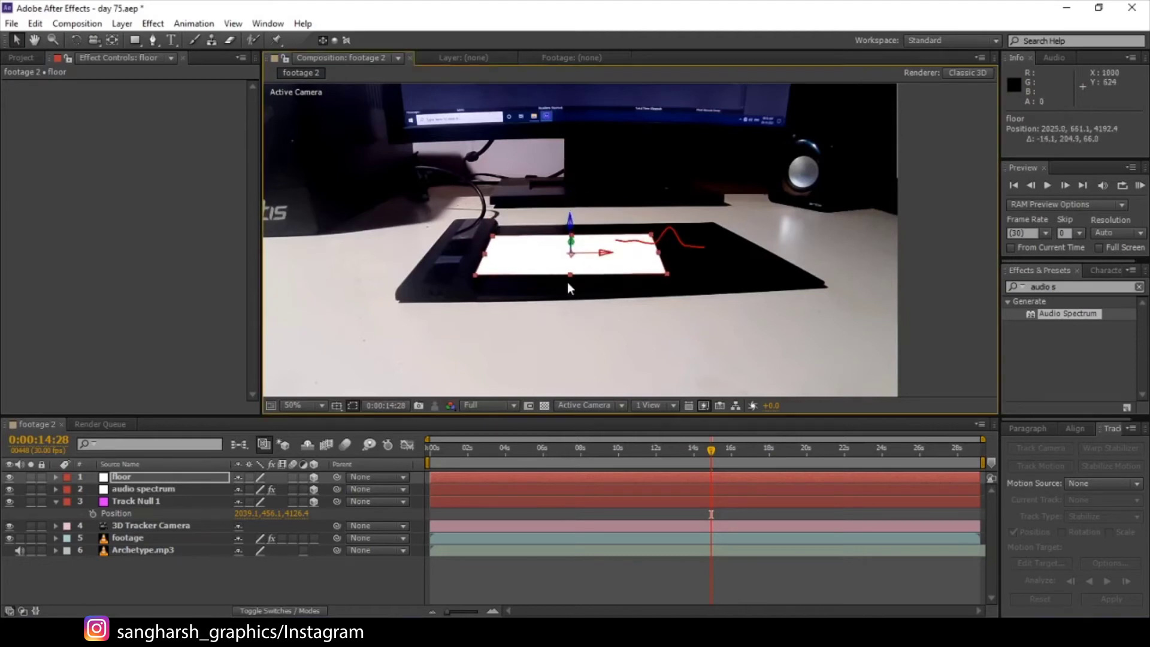
pyautogui.press('r')
pyautogui.press('s')
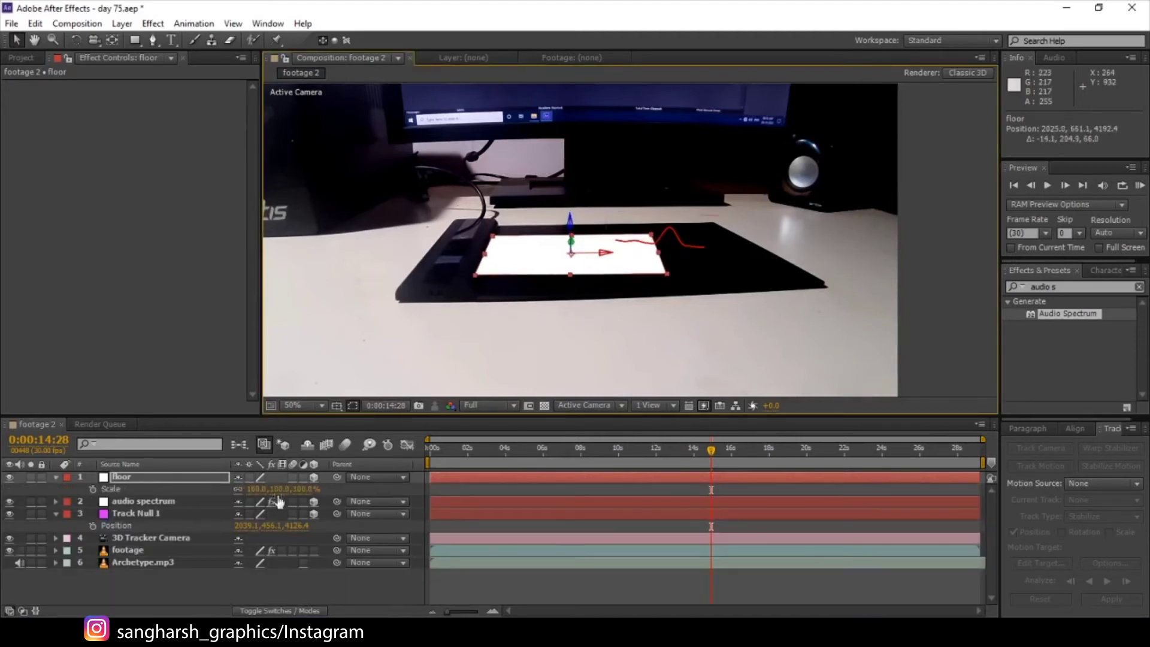
pyautogui.moveTo(278, 489); pyautogui.dragTo(488, 505)
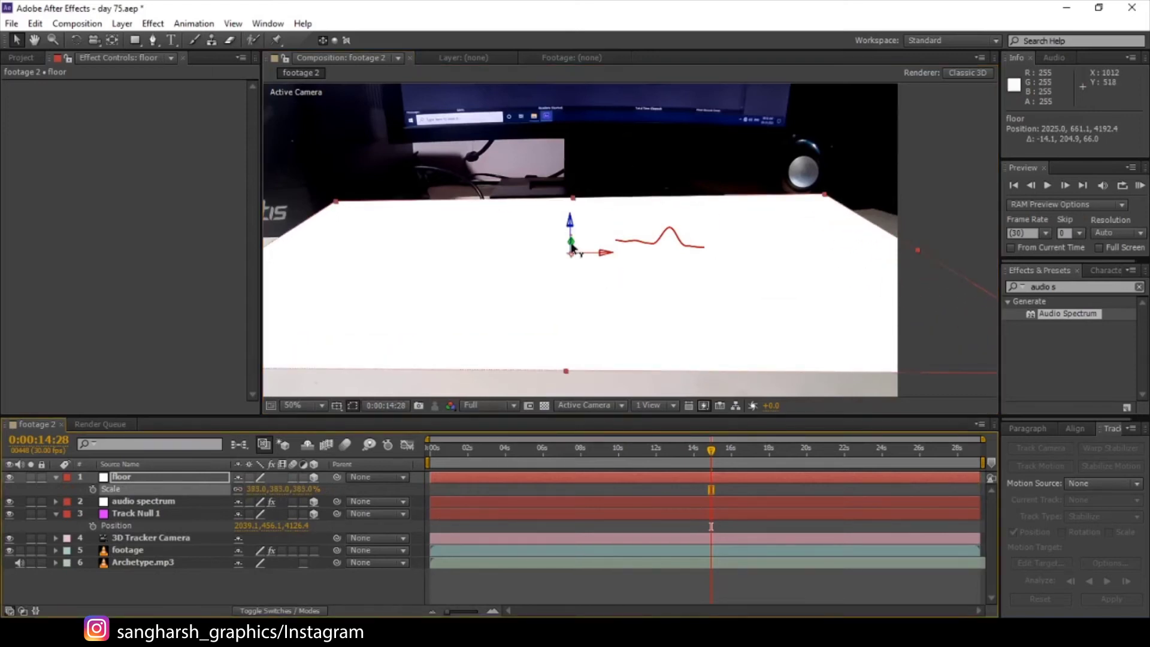
# Step: Fine-tune the floor layer's orientation to about 290°, 353°, 337° so it lines up with the desk surface
pyautogui.press('w')
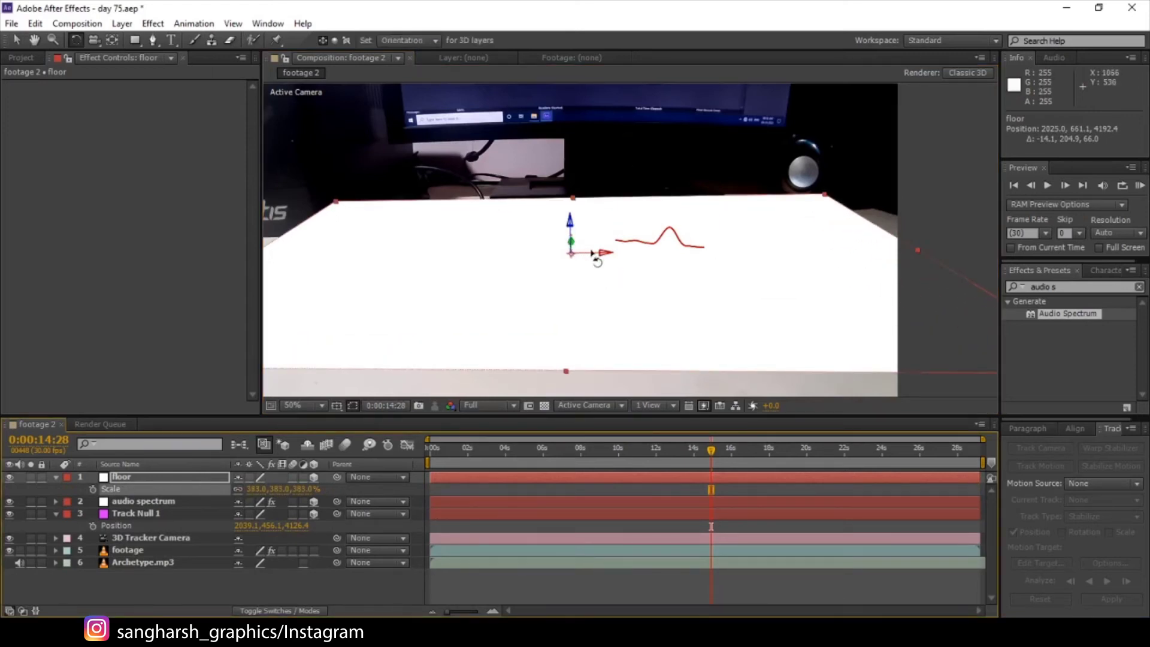
pyautogui.moveTo(600, 252)
pyautogui.mouseDown()
pyautogui.moveTo(569, 222)
pyautogui.moveTo(596, 254)
pyautogui.mouseUp()
pyautogui.hotkey('ctrl', 'z')
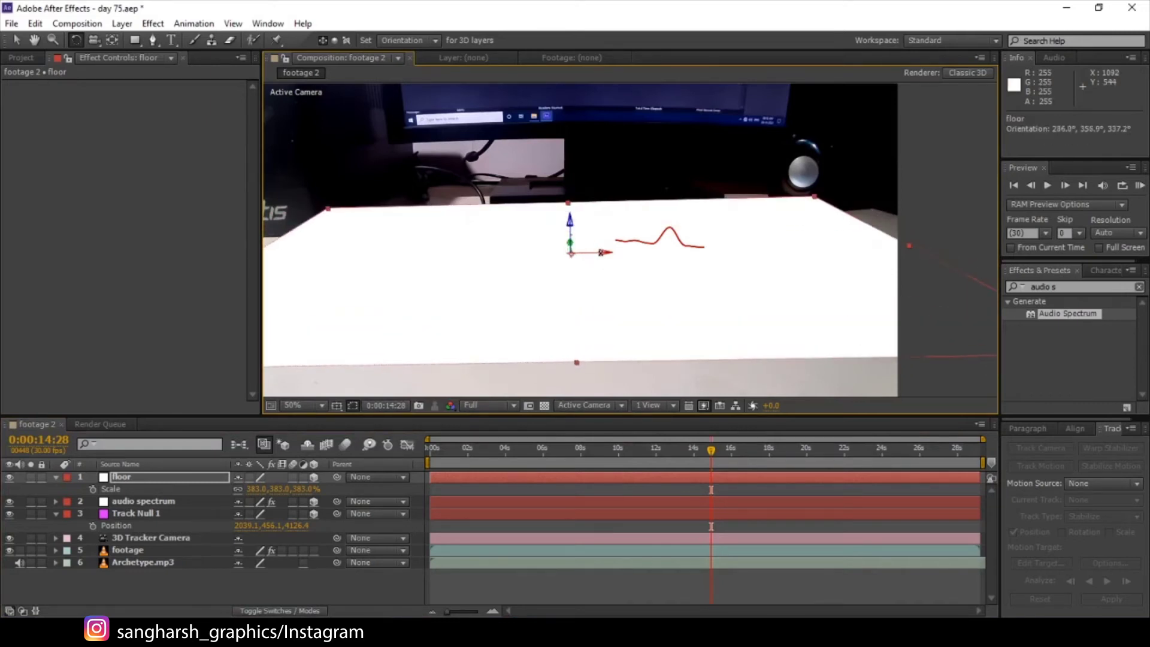
pyautogui.scroll(-1, 601, 252)
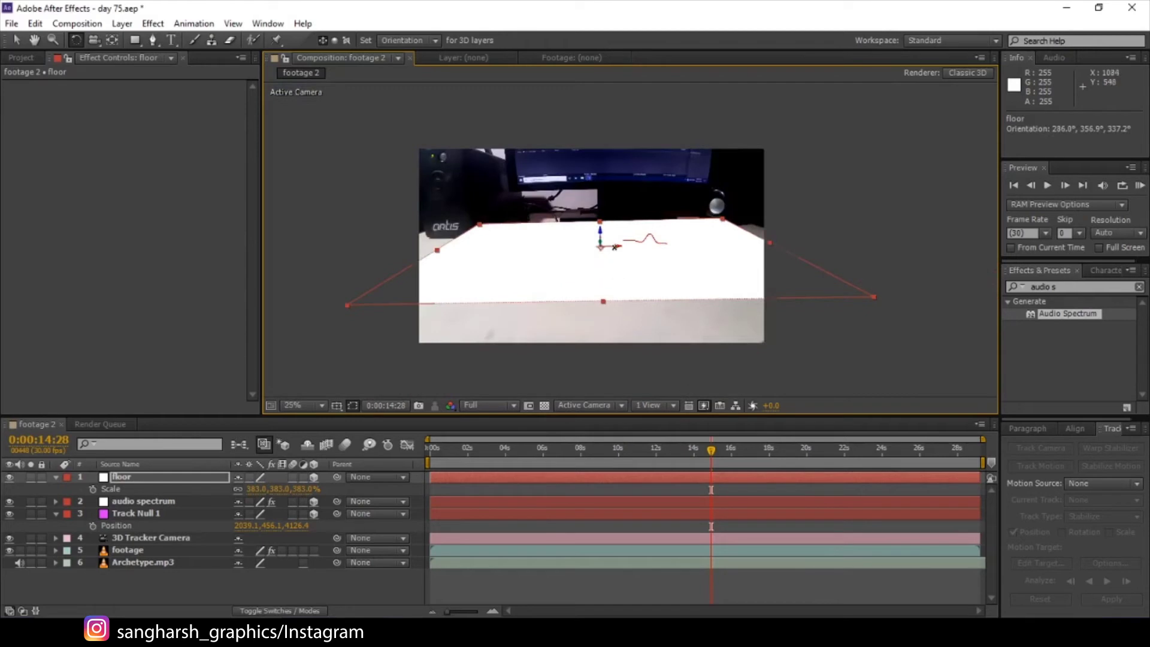
pyautogui.moveTo(615, 247); pyautogui.dragTo(572, 241)
pyautogui.scroll(1, 550, 239)
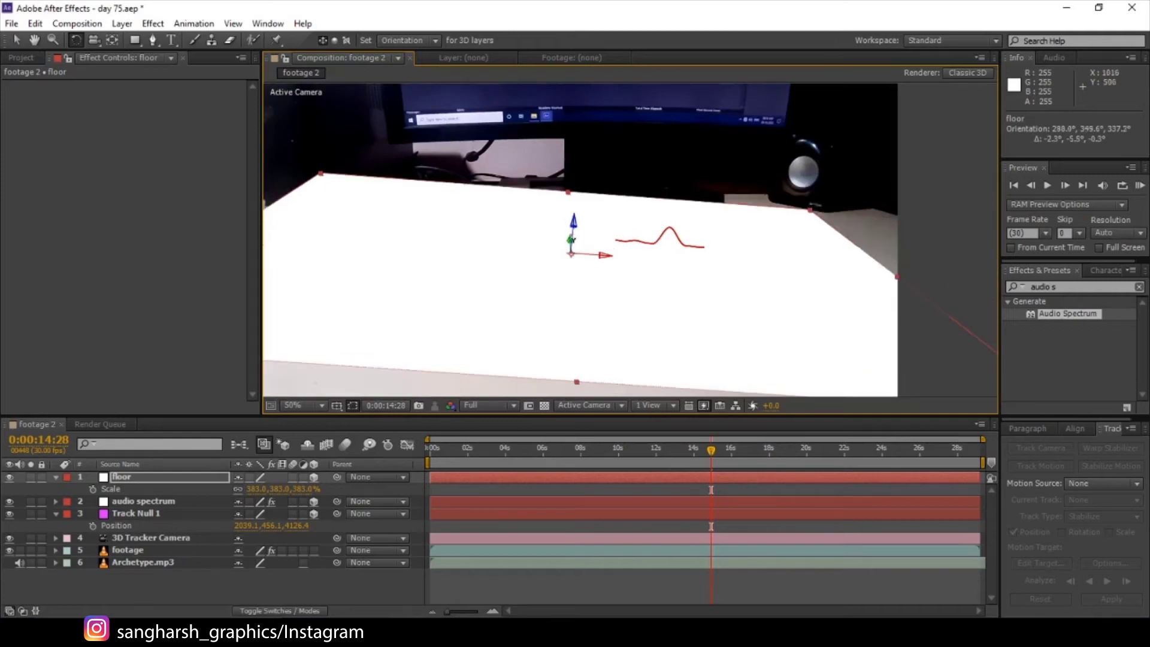
pyautogui.hotkey('ctrl', 'z')
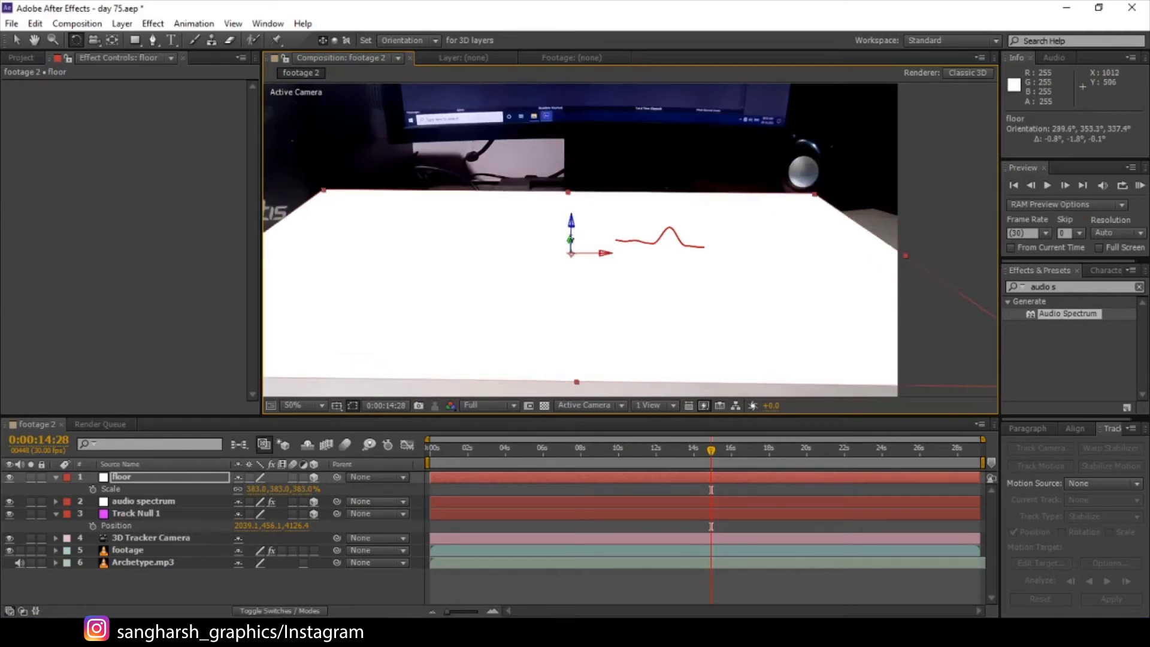
pyautogui.moveTo(599, 245); pyautogui.dragTo(602, 246)
pyautogui.scroll(-1, 602, 246)
pyautogui.scroll(1, 602, 245)
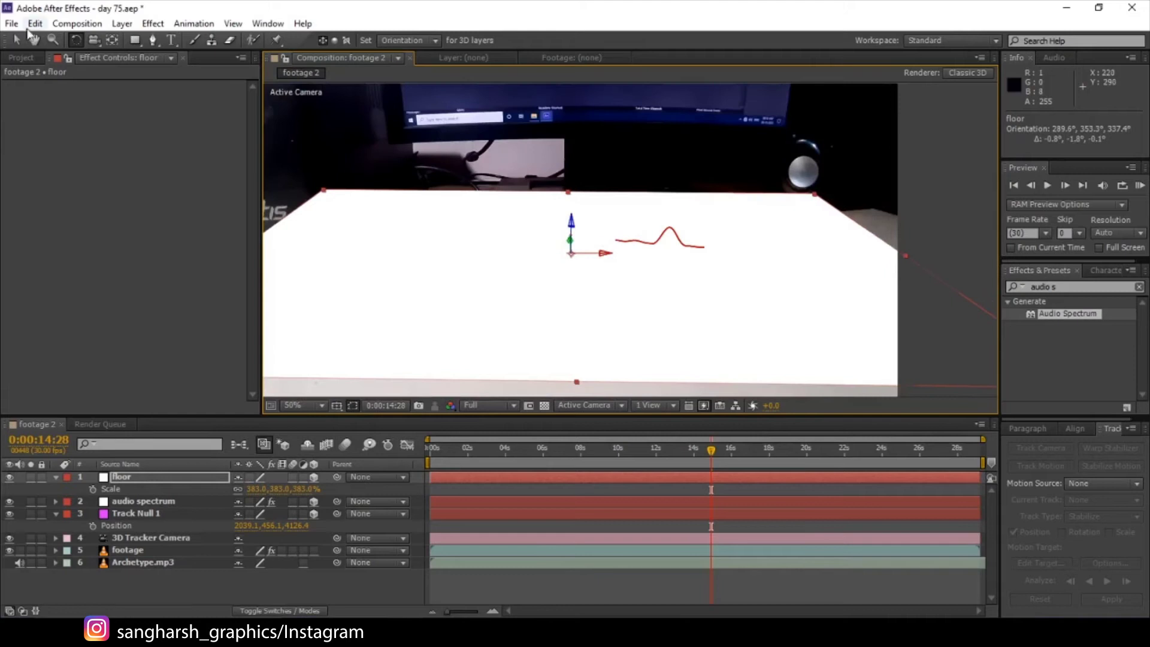
pyautogui.click(16, 40)
# Step: Start a new light for the scene and set its light type to Point
pyautogui.click(132, 482)
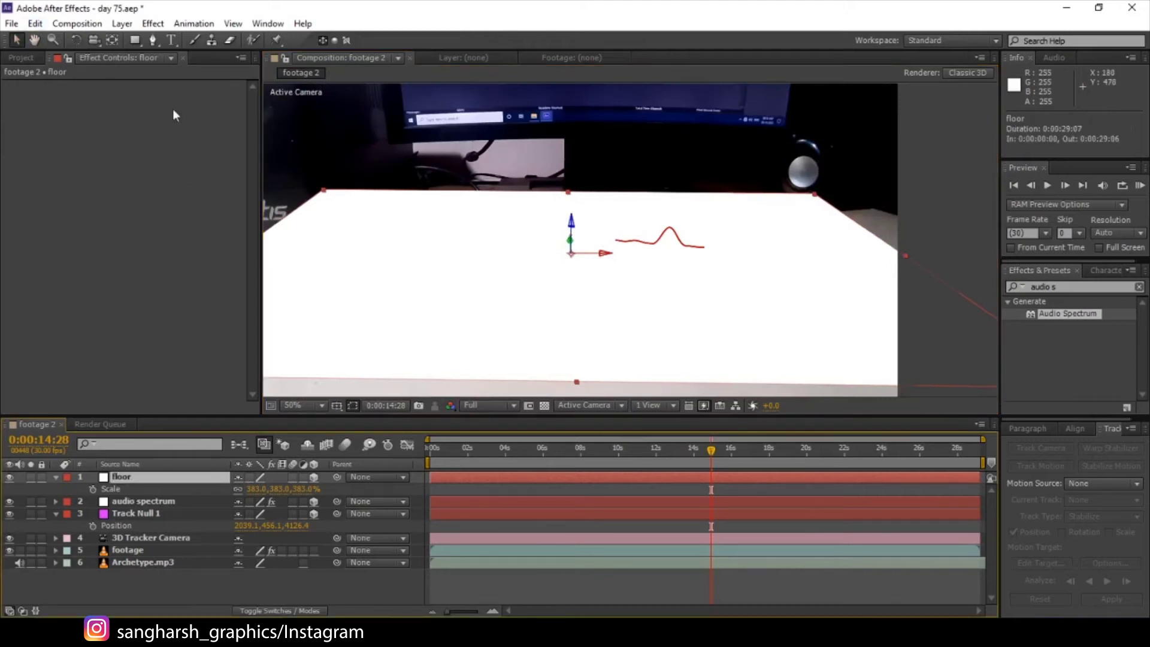
pyautogui.click(122, 23)
pyautogui.moveTo(153, 27)
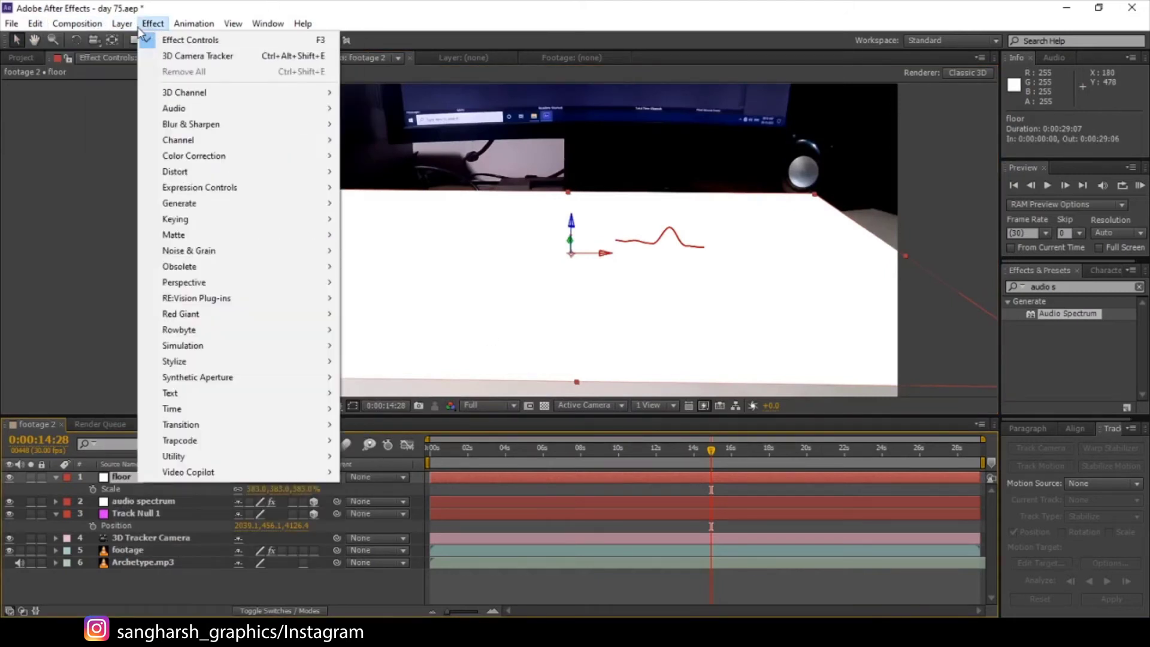
pyautogui.click(395, 72)
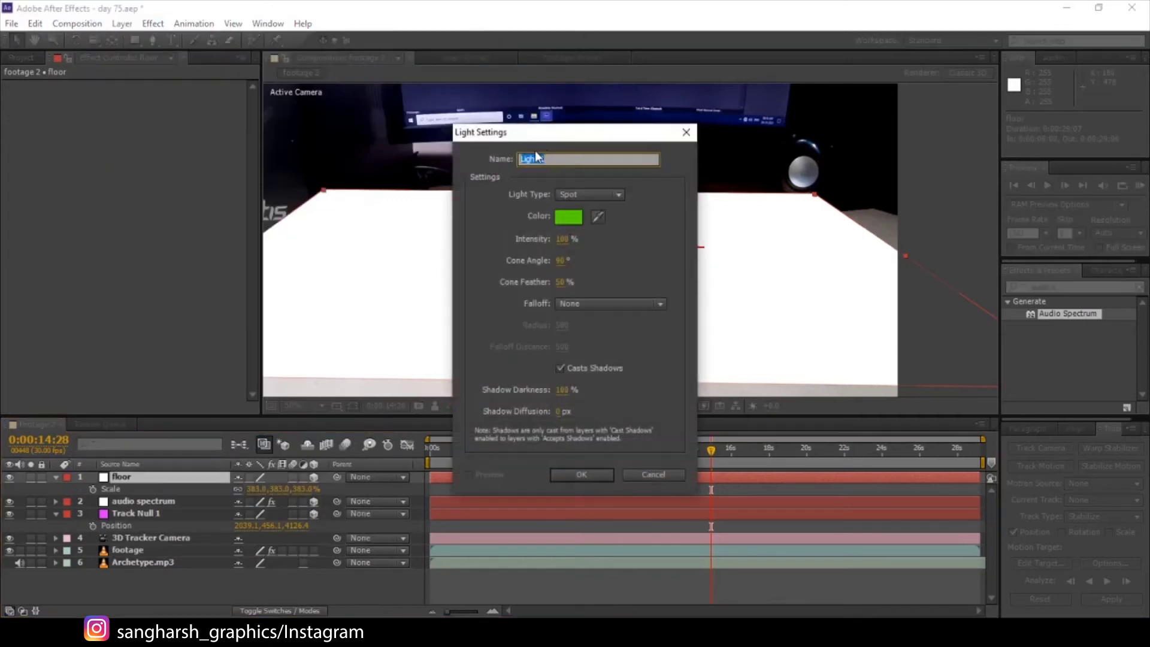
pyautogui.click(570, 198)
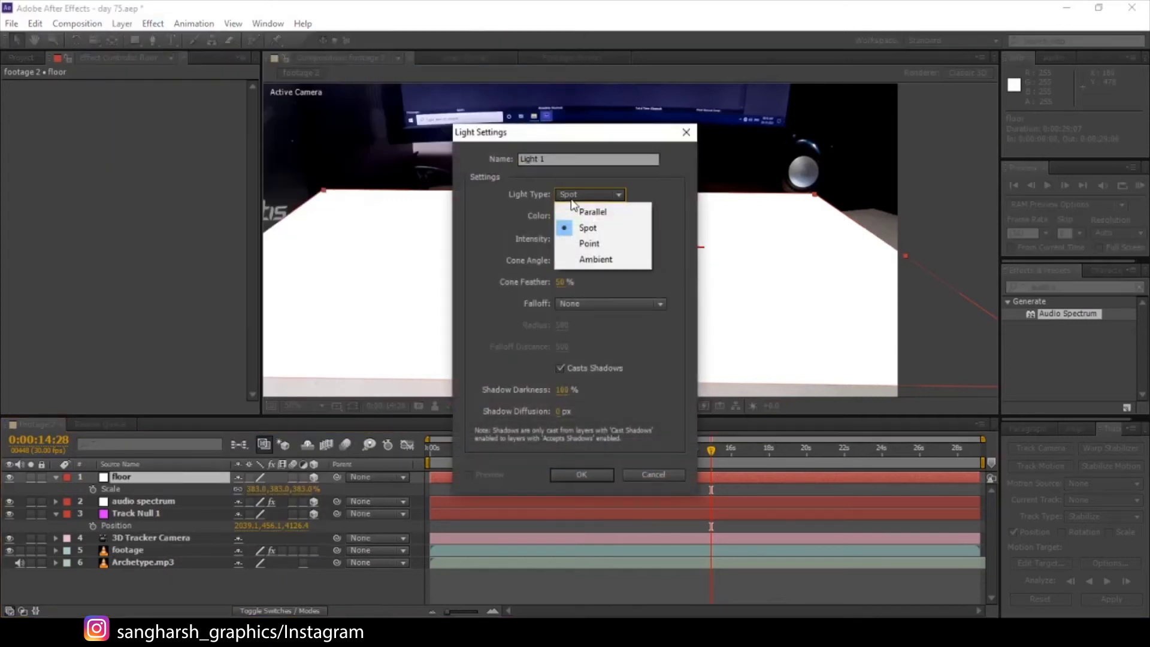
pyautogui.click(578, 242)
# Step: Set the new light's color to the pale orange FFE3A6
pyautogui.click(569, 217)
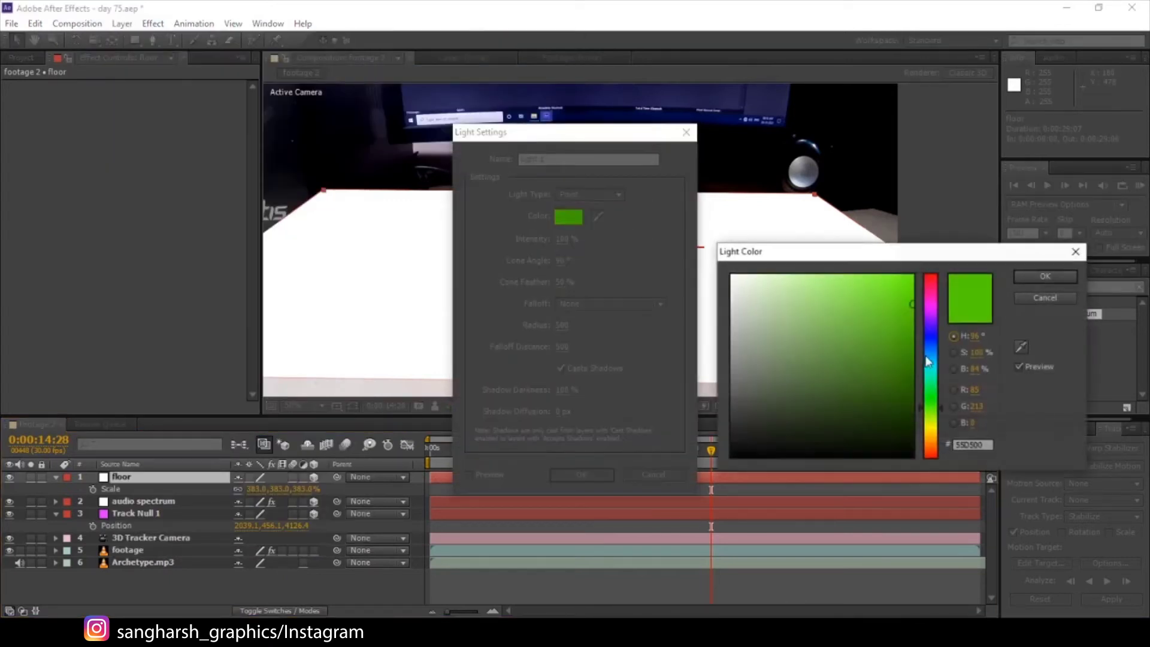
pyautogui.click(933, 423)
pyautogui.click(794, 275)
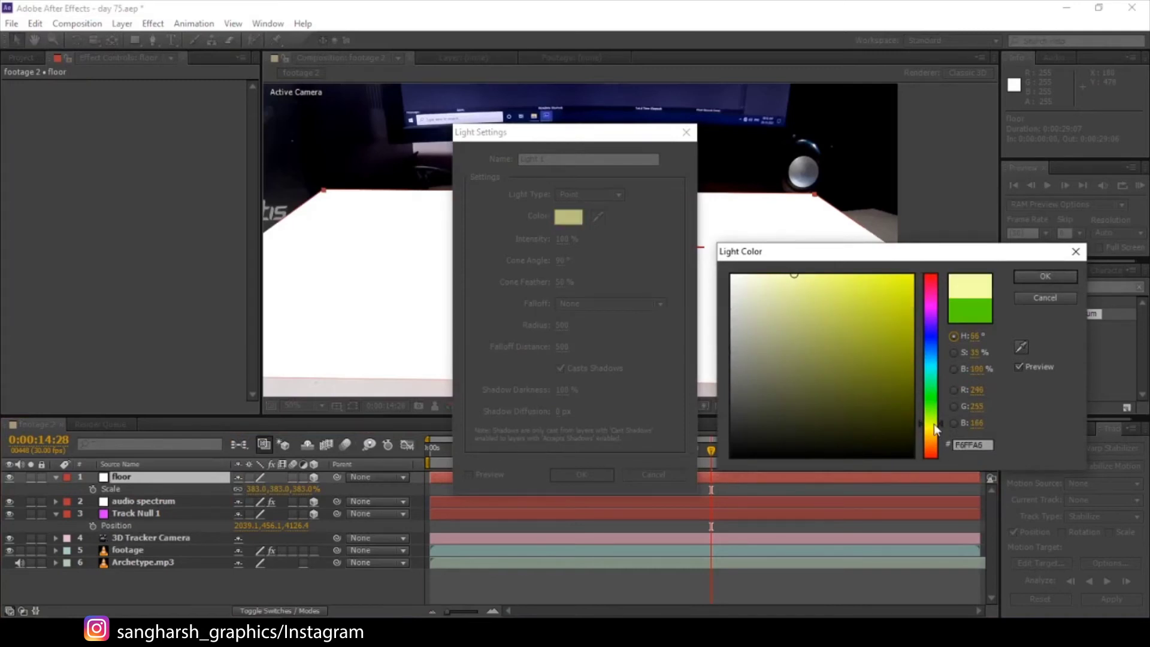
pyautogui.moveTo(933, 423); pyautogui.dragTo(937, 437)
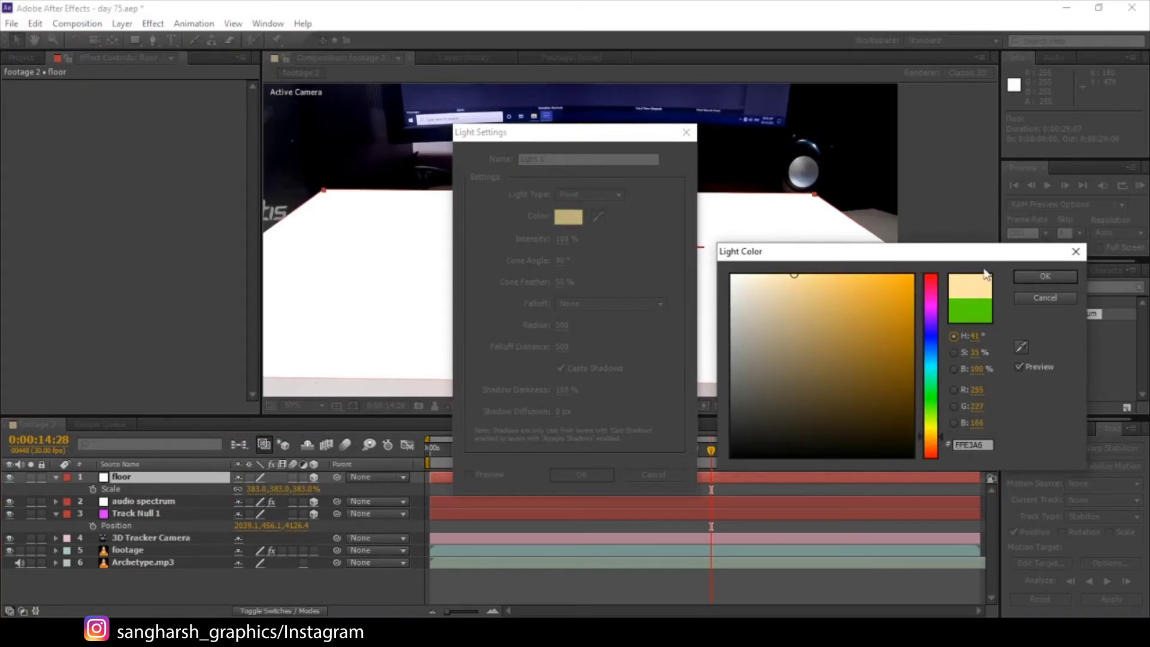
pyautogui.click(1035, 277)
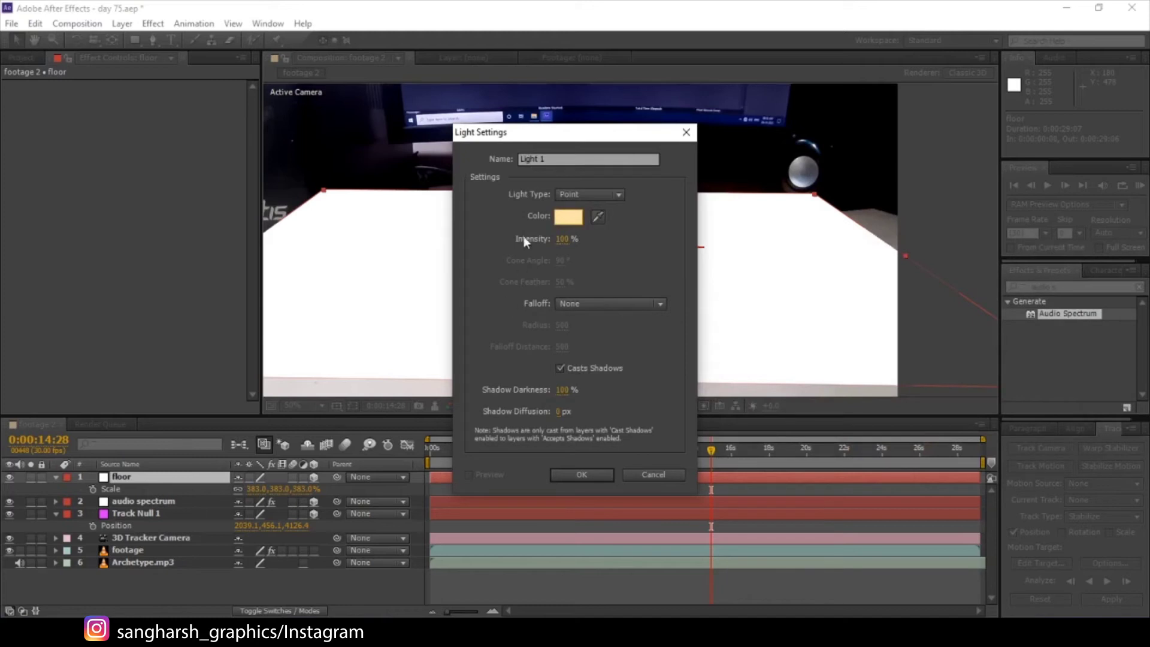
# Step: Set the light's intensity to 80%, keep Casts Shadows enabled, and create the light
pyautogui.click(564, 240)
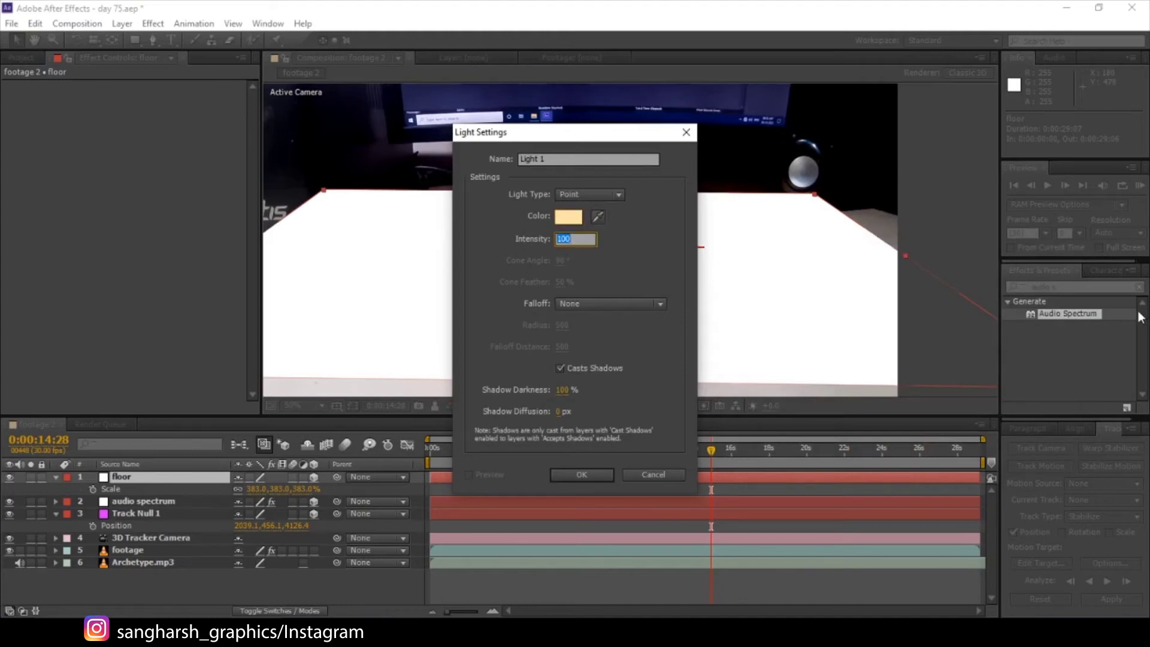
pyautogui.write('80')
pyautogui.click(561, 369)
pyautogui.click(560, 368)
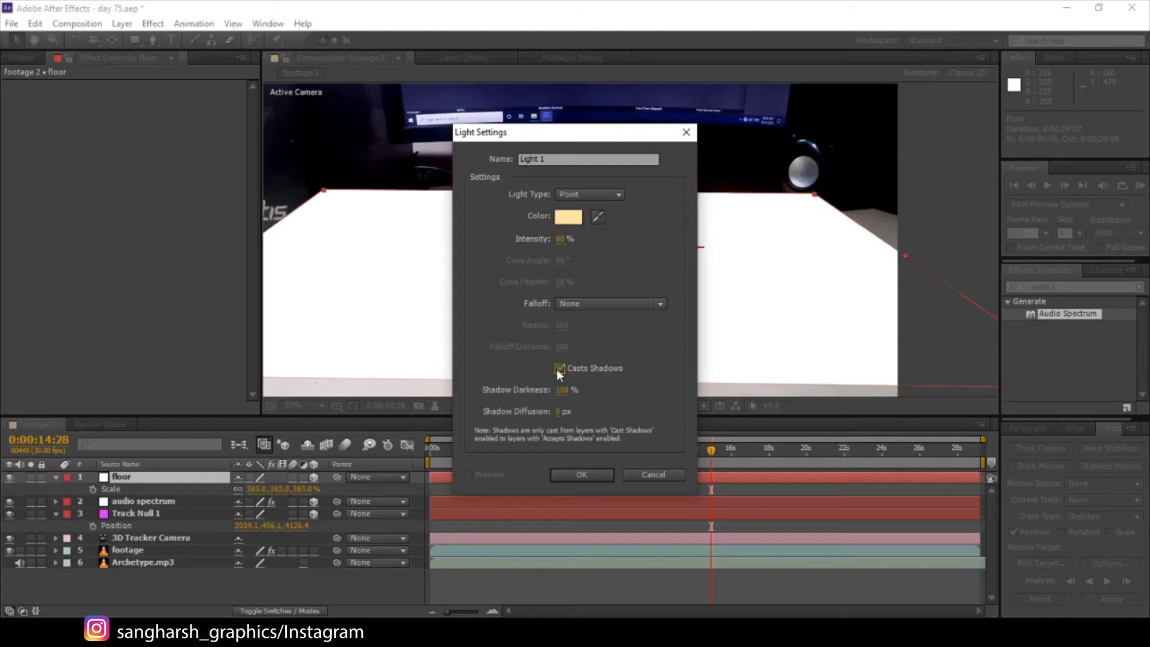
pyautogui.click(581, 475)
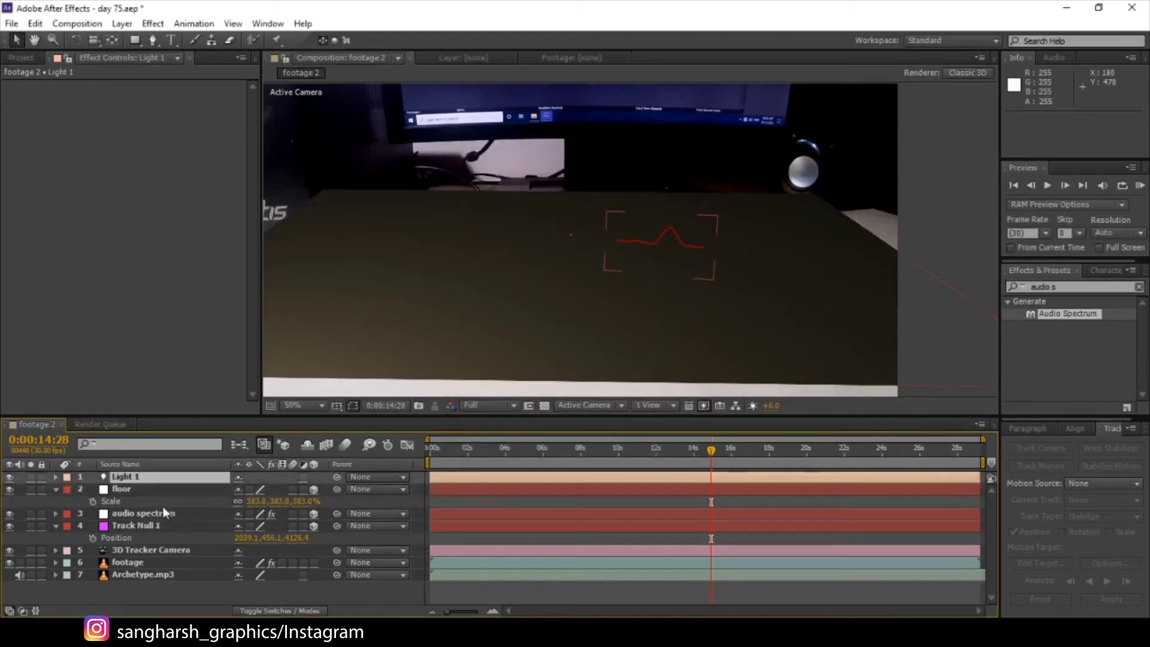
# Step: Copy Track Null 1's Position to the Light 1 layer
pyautogui.click(146, 526)
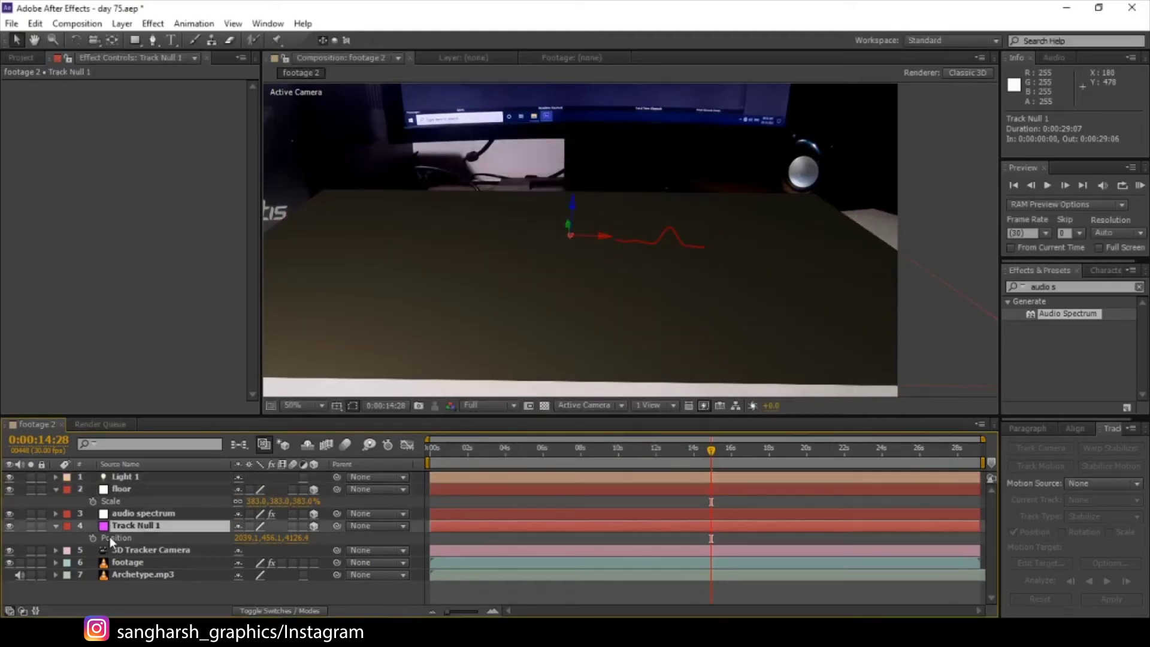
pyautogui.click(133, 535)
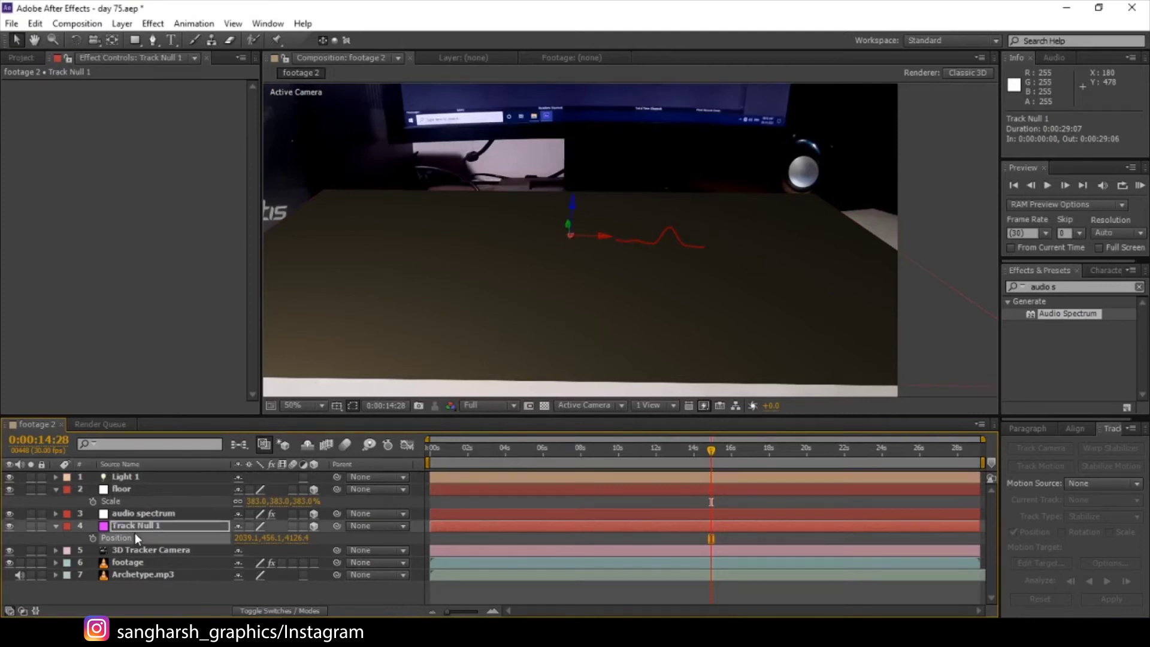
pyautogui.click(115, 480)
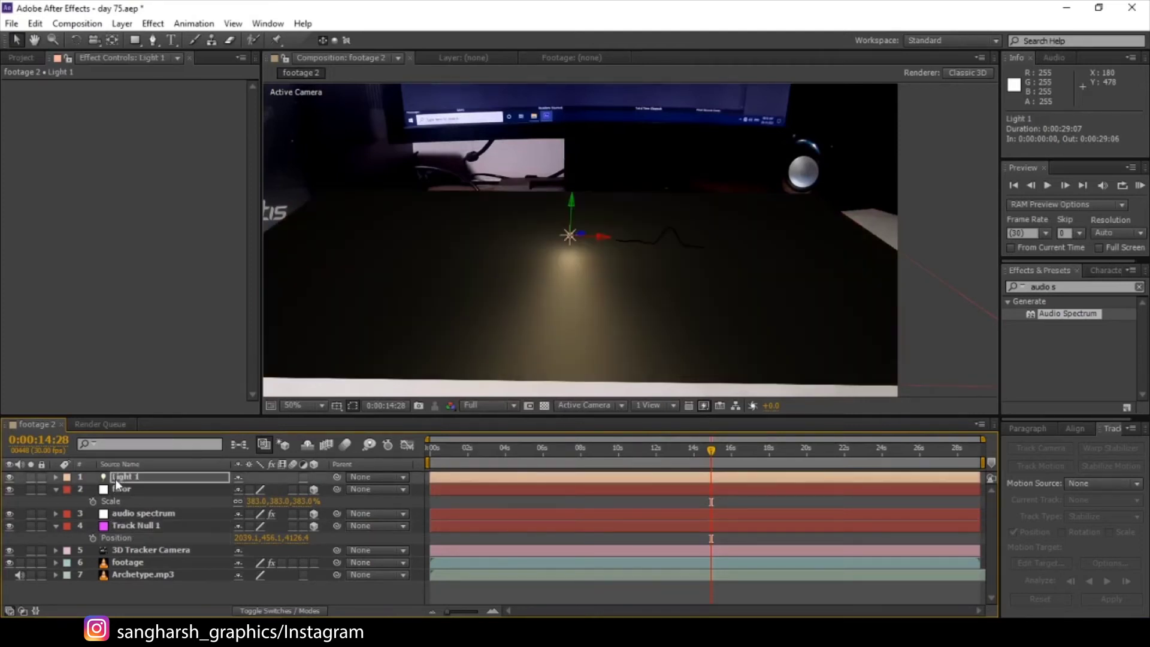
pyautogui.hotkey('ctrl', 'v')
# Step: Raise the light above the desk and shift it along X to about 3128, over the audio spectrum
pyautogui.moveTo(575, 207); pyautogui.dragTo(807, 207)
pyautogui.hotkey('ctrl', 'z')
pyautogui.click(147, 478)
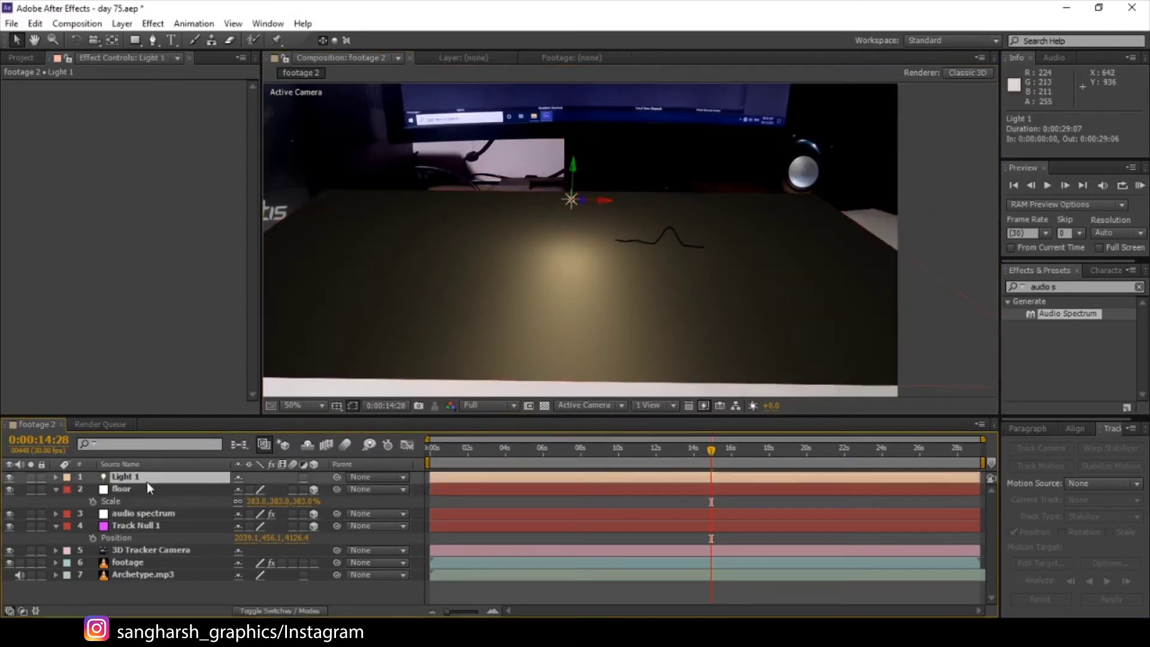
pyautogui.moveTo(598, 200); pyautogui.dragTo(782, 200)
pyautogui.hotkey('ctrl', 'z')
pyautogui.click(685, 214)
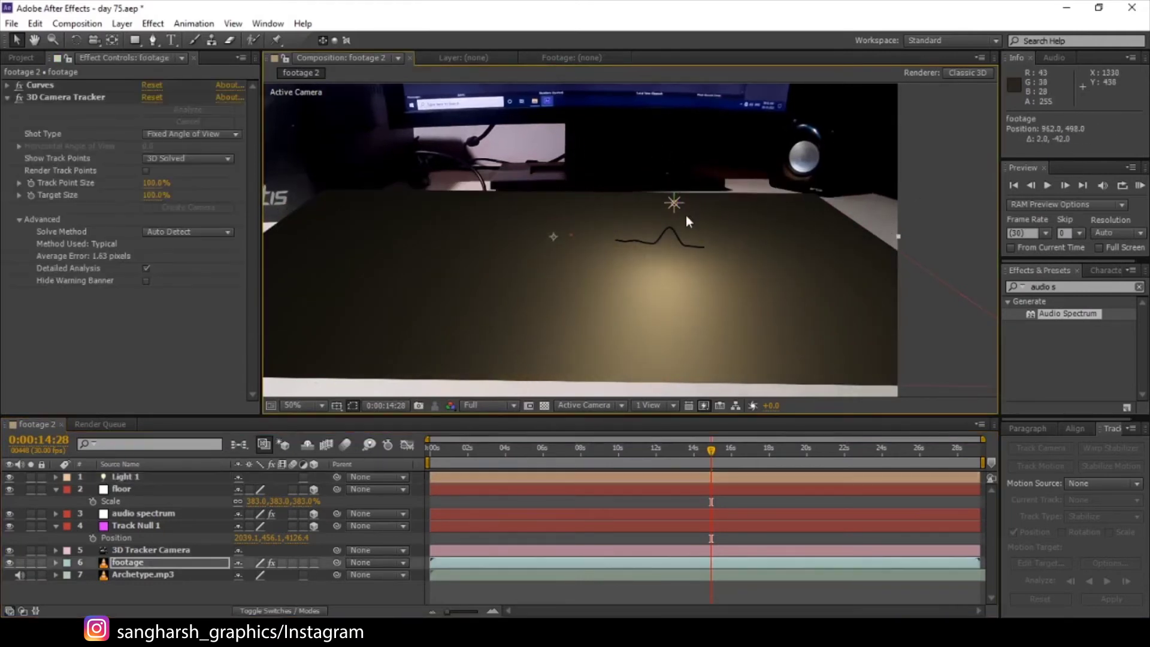
# Step: Raise the light further and push it back behind the spectrum, to about 3128, -36, 5104
pyautogui.click(128, 477)
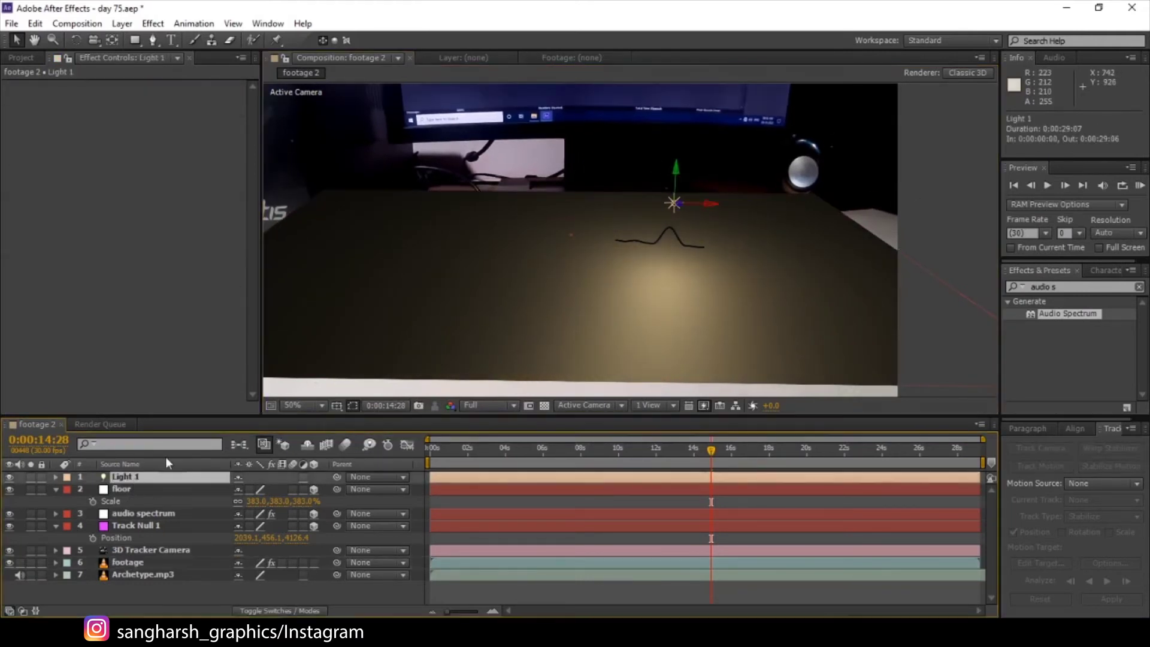
pyautogui.moveTo(681, 174); pyautogui.dragTo(689, 157)
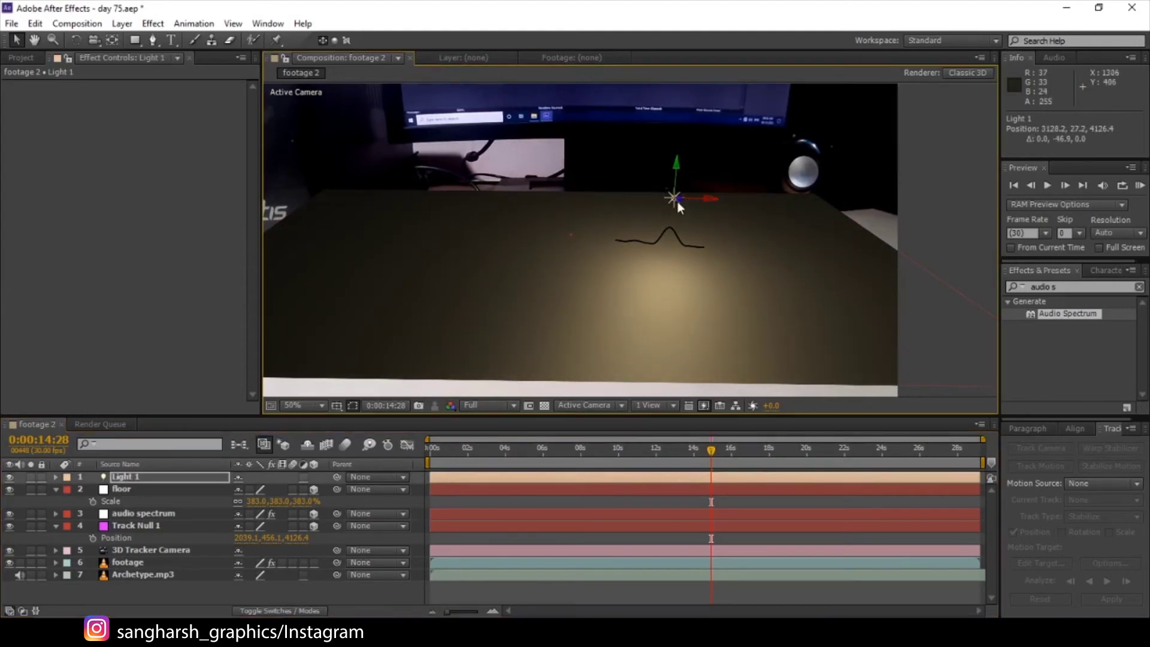
pyautogui.moveTo(681, 202); pyautogui.dragTo(694, 167)
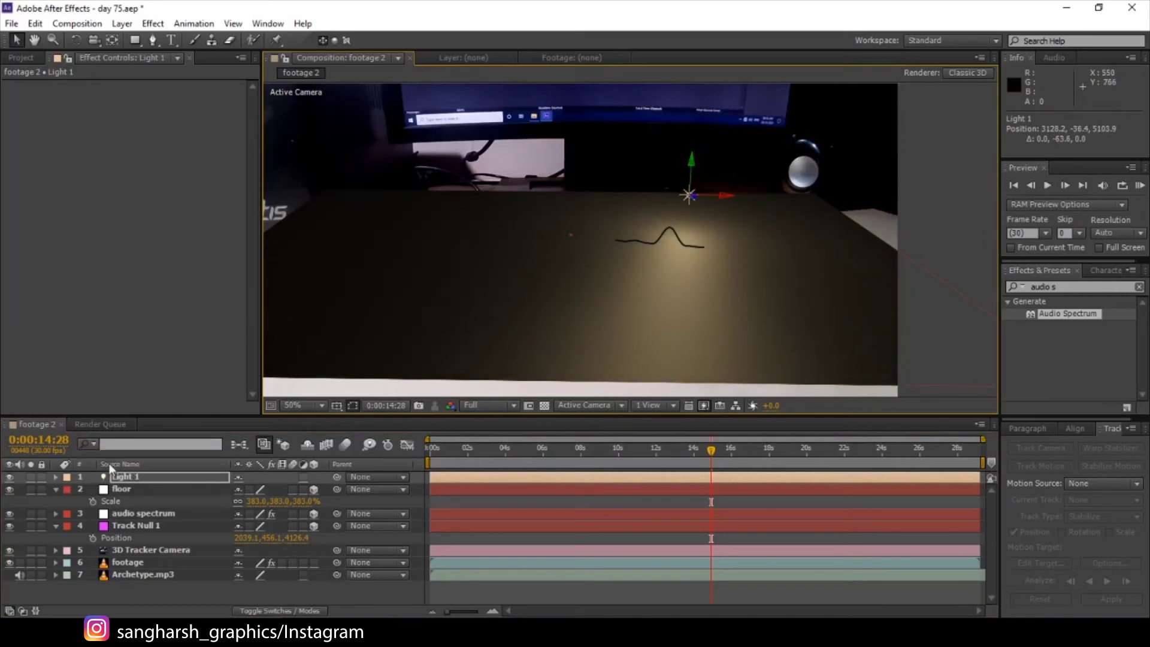
# Step: In the audio spectrum layer's material options, turn Casts Shadows on and Accepts Lights off
pyautogui.click(126, 514)
pyautogui.press('a')
pyautogui.press('a')
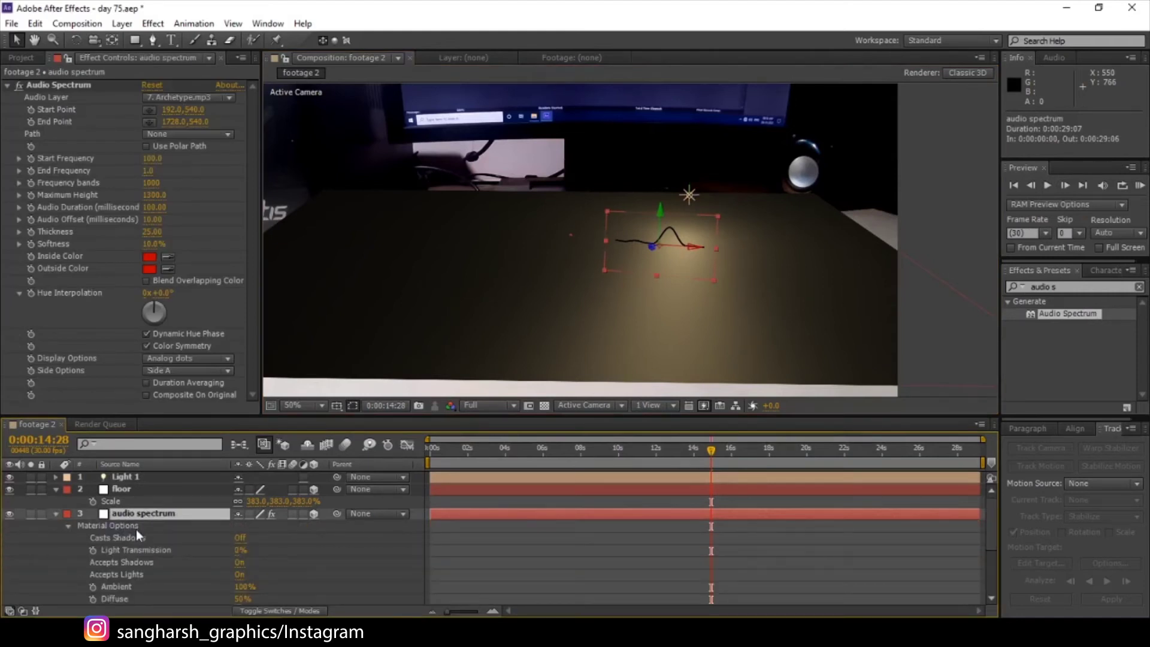
pyautogui.scroll(-3, 174, 529)
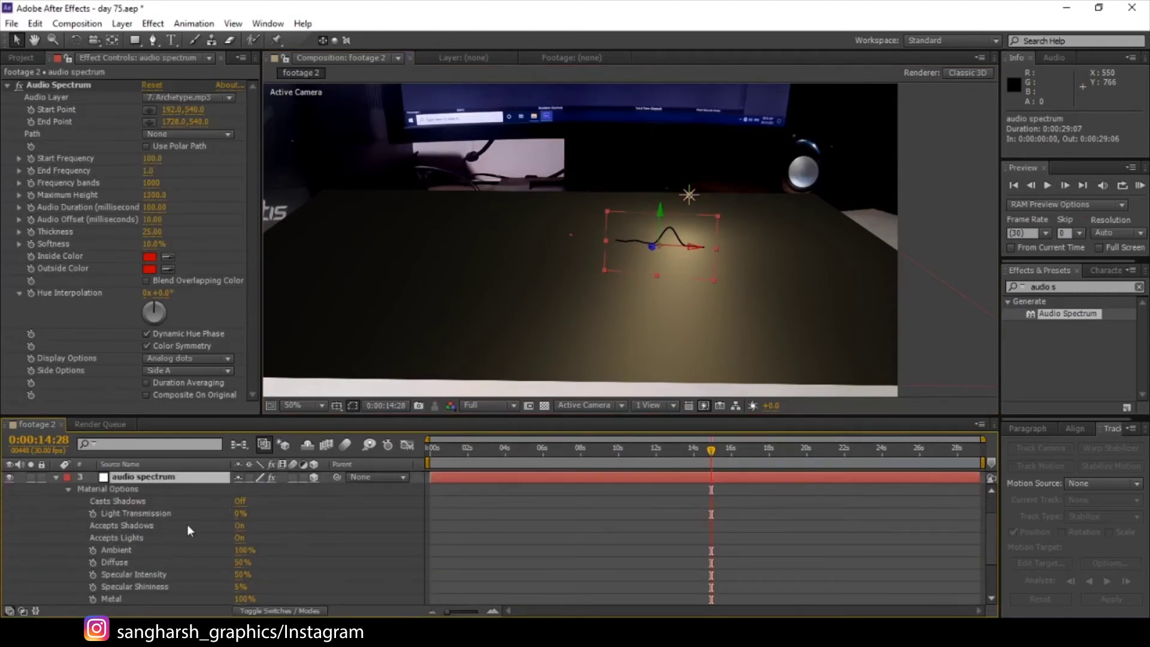
pyautogui.click(241, 502)
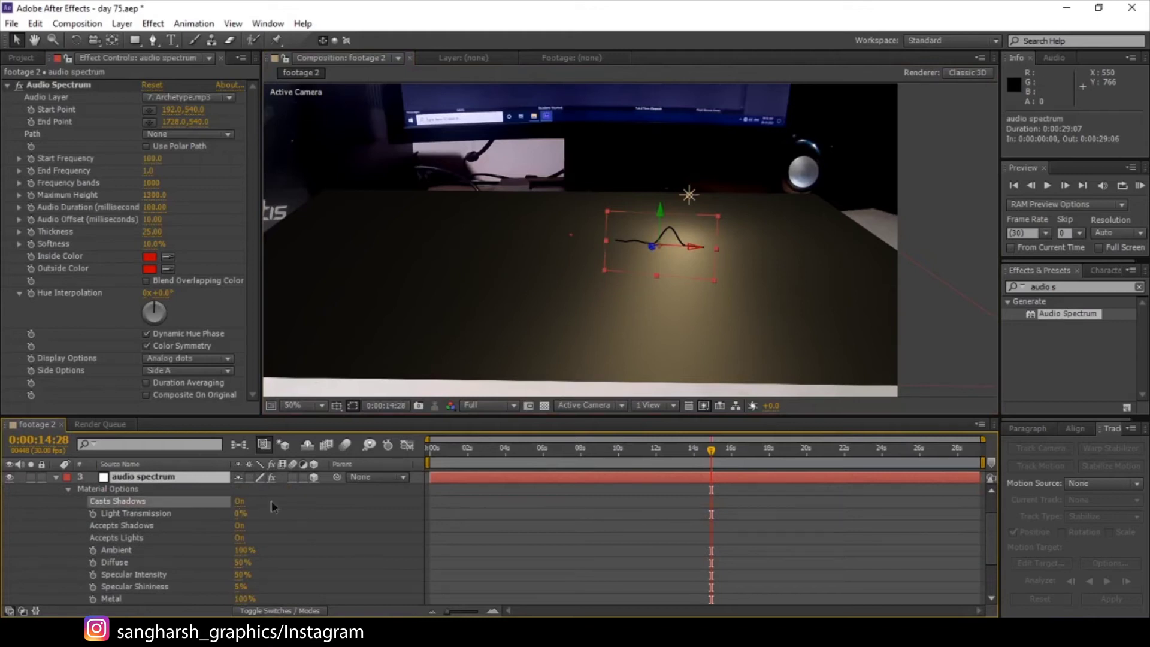
pyautogui.click(239, 527)
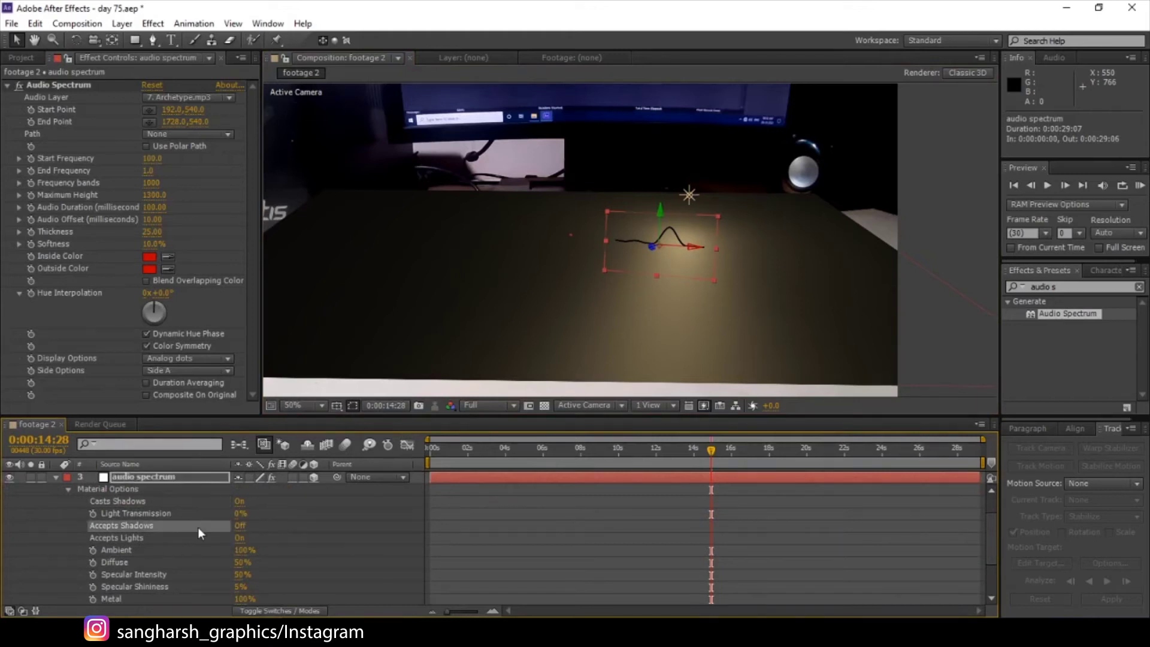
pyautogui.scroll(2, 635, 246)
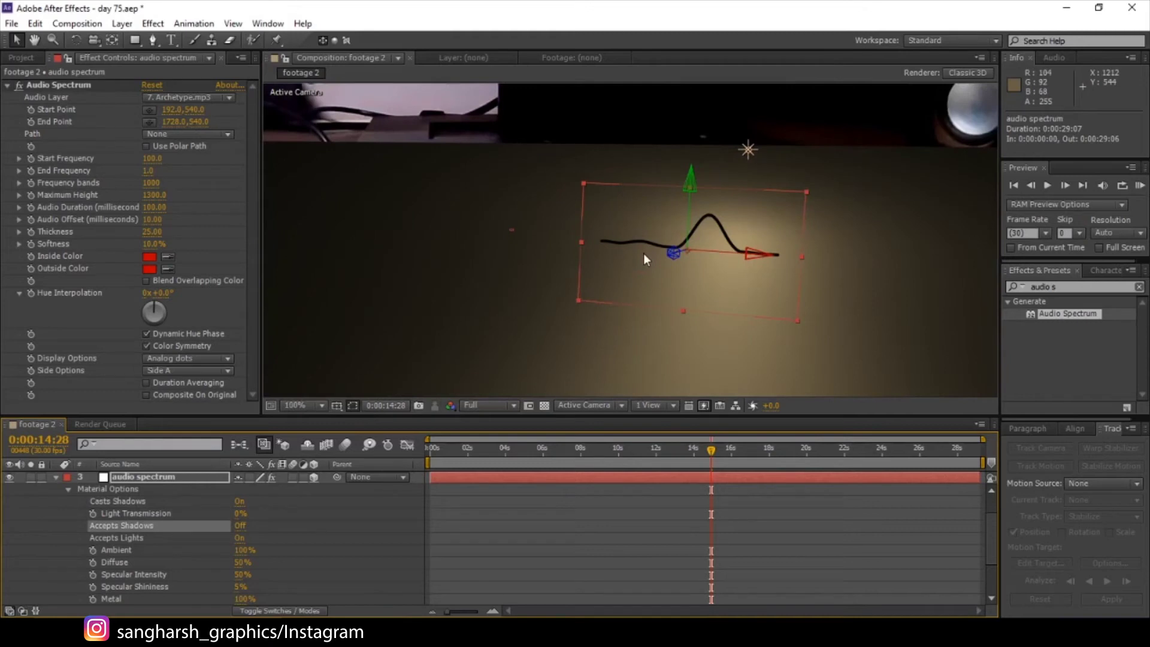
pyautogui.scroll(-2, 652, 254)
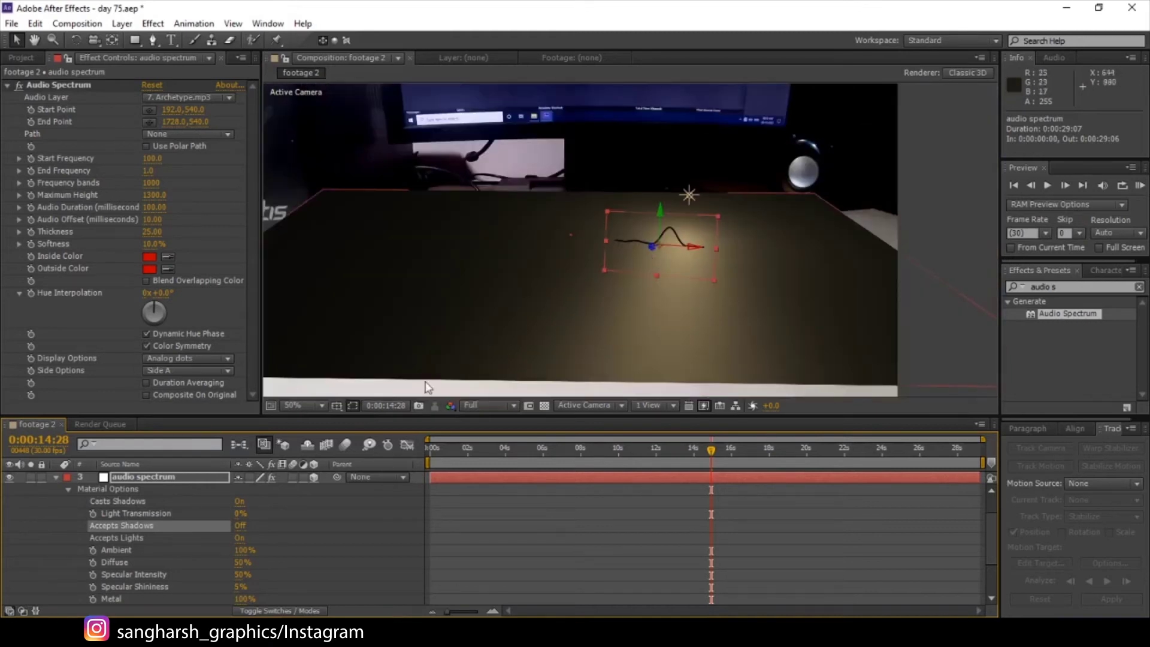
pyautogui.click(234, 538)
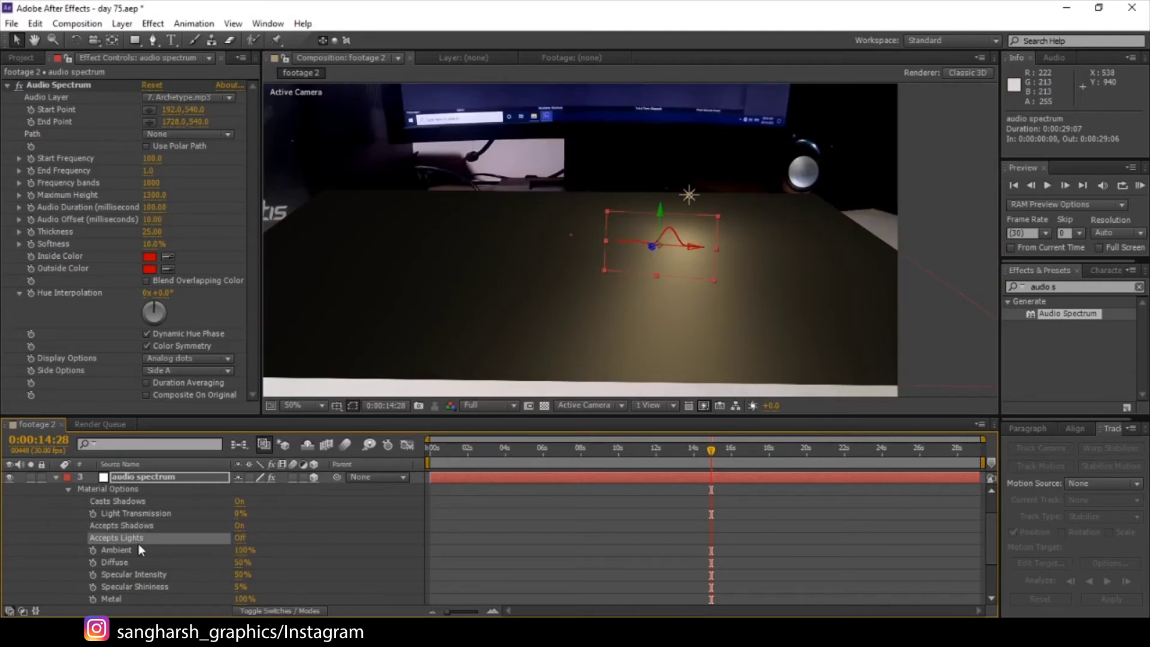
pyautogui.click(56, 477)
# Step: In the floor layer's material options, turn Accepts Lights off and Casts Shadows on
pyautogui.click(126, 489)
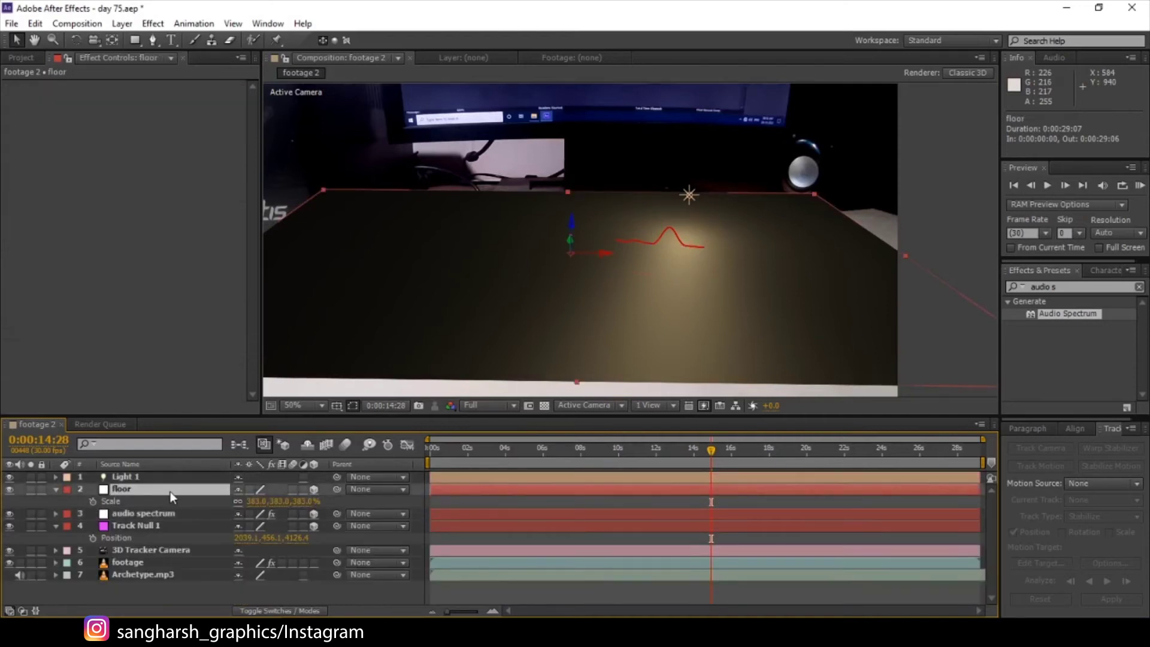
pyautogui.press('a')
pyautogui.press('a')
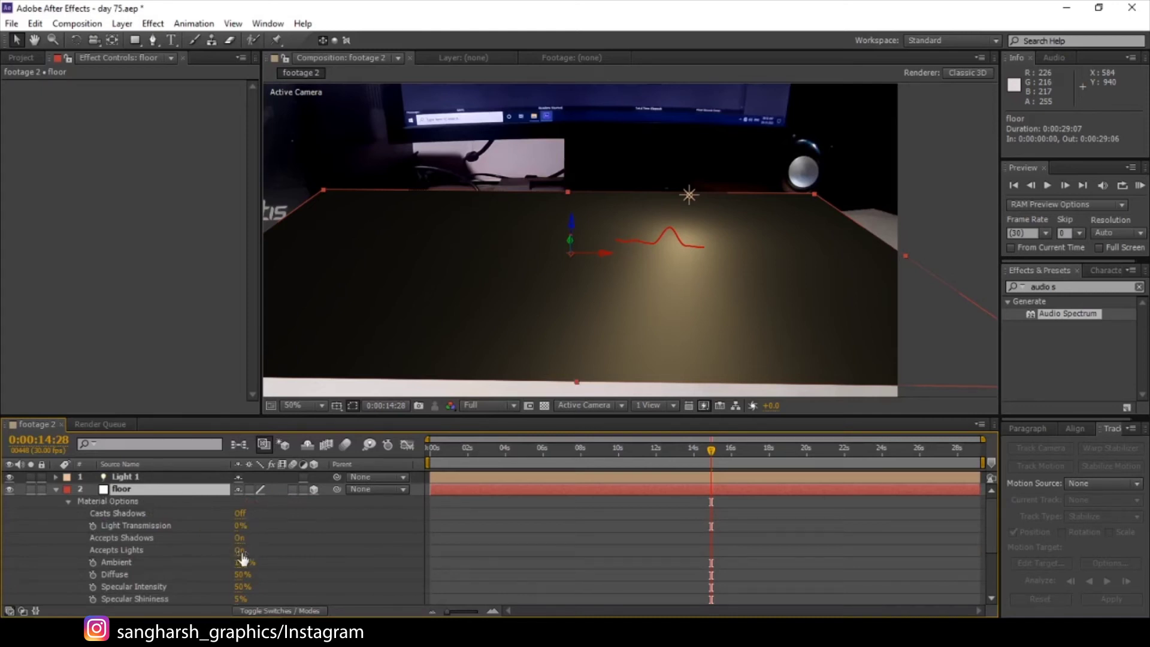
pyautogui.click(240, 550)
pyautogui.press('.')
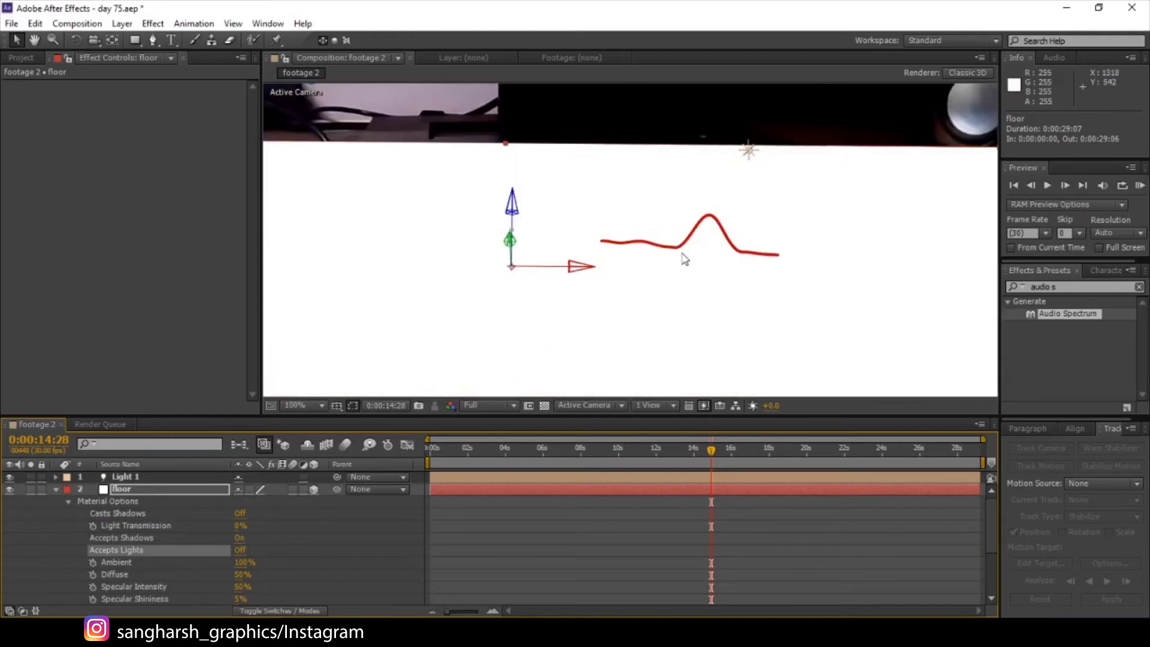
pyautogui.click(239, 513)
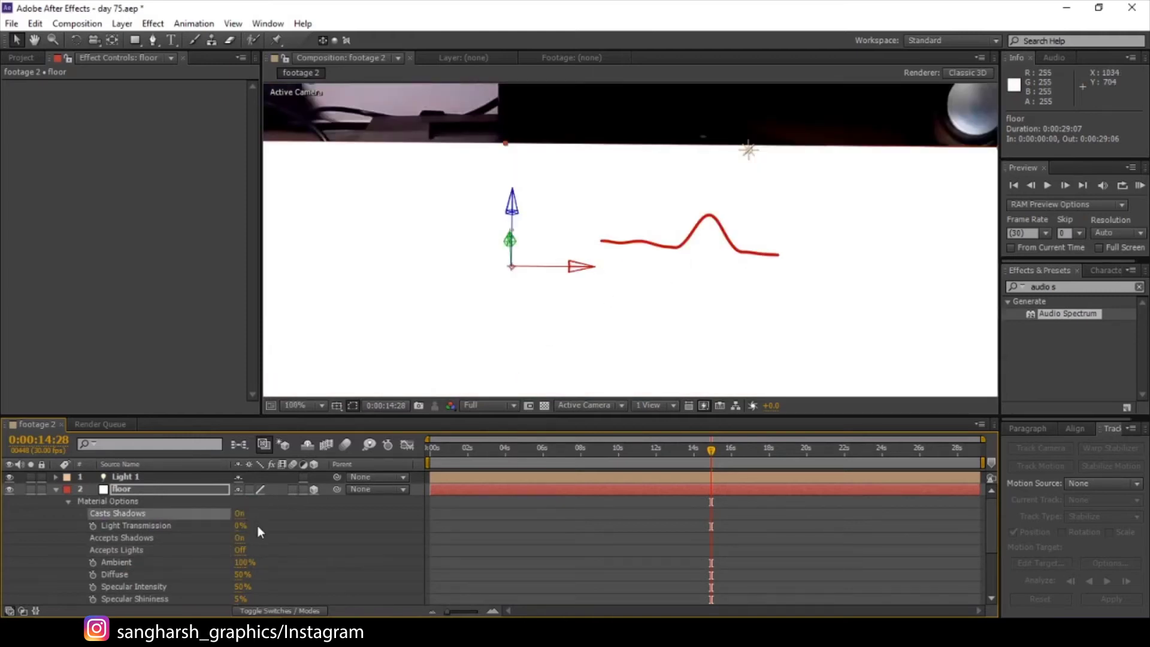
# Step: Move the floor layer below the audio spectrum layer in the stacking order
pyautogui.scroll(-2, 149, 502)
pyautogui.scroll(2, 145, 502)
pyautogui.moveTo(145, 492); pyautogui.dragTo(153, 541)
pyautogui.scroll(3, 85, 502)
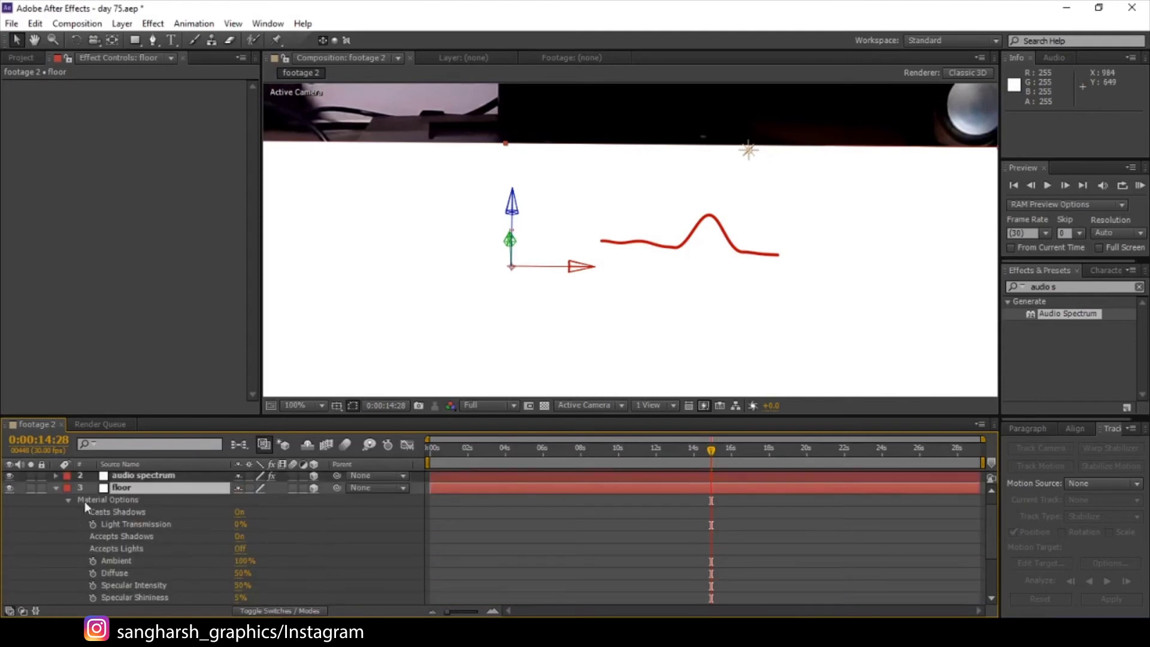
pyautogui.scroll(-2, 142, 504)
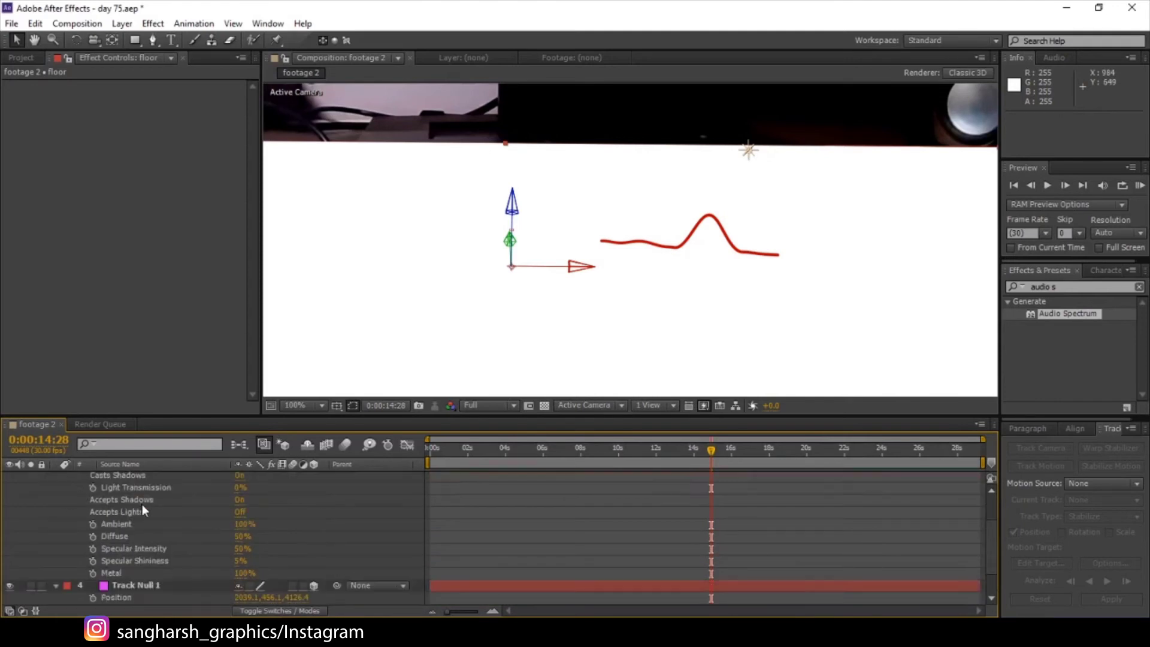
# Step: Try Accepts Lights on for the floor layer, return it to off, and check that Casts Shadows and Accepts Shadows are on
pyautogui.click(240, 512)
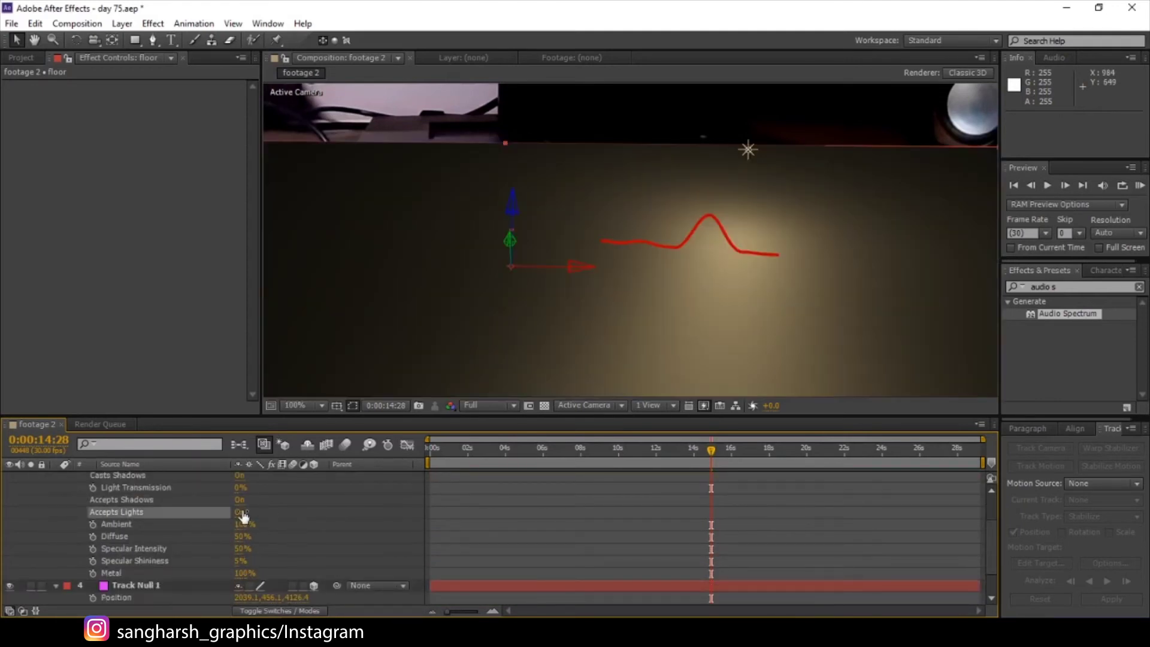
pyautogui.click(241, 512)
pyautogui.scroll(2, 242, 516)
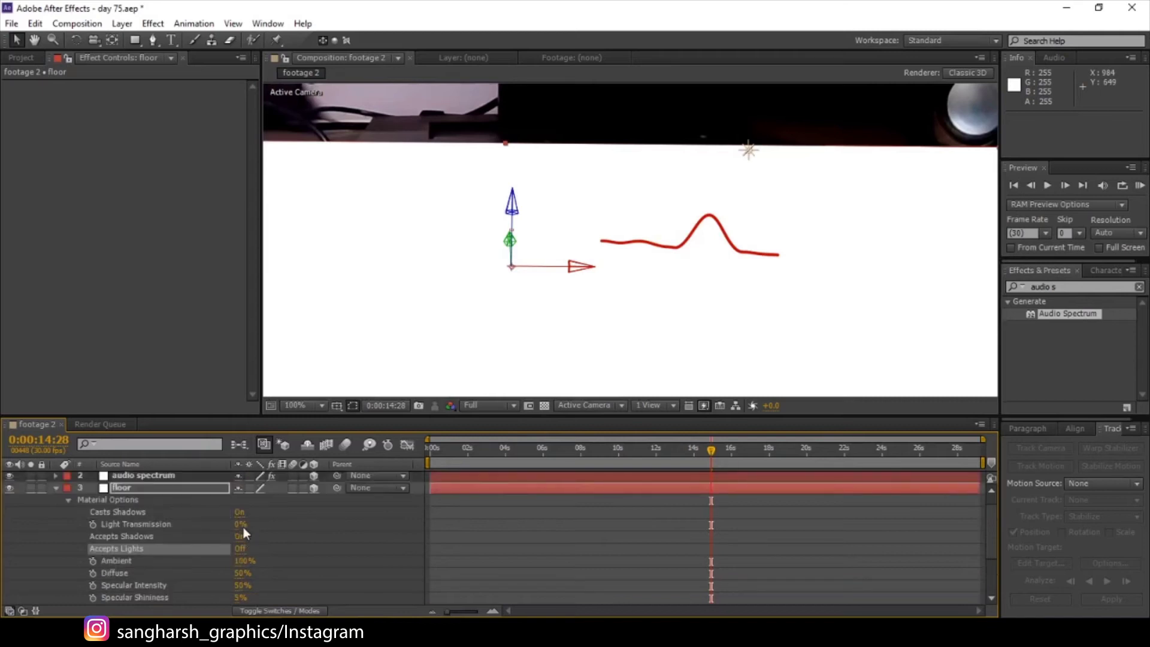
pyautogui.click(240, 513)
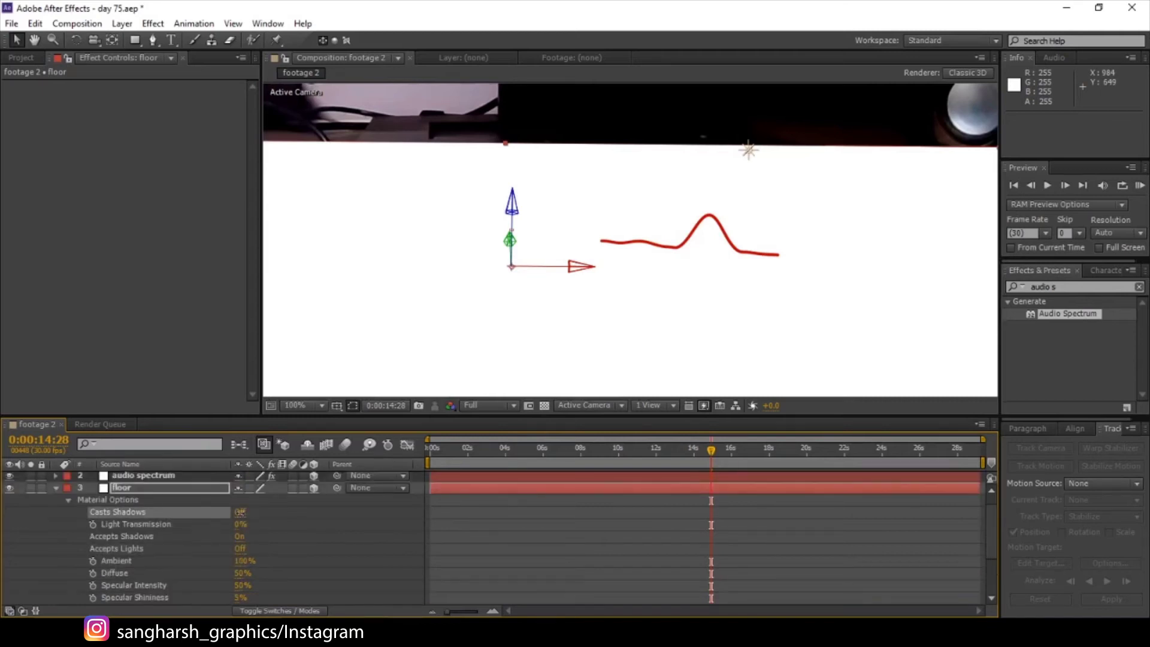
pyautogui.click(240, 536)
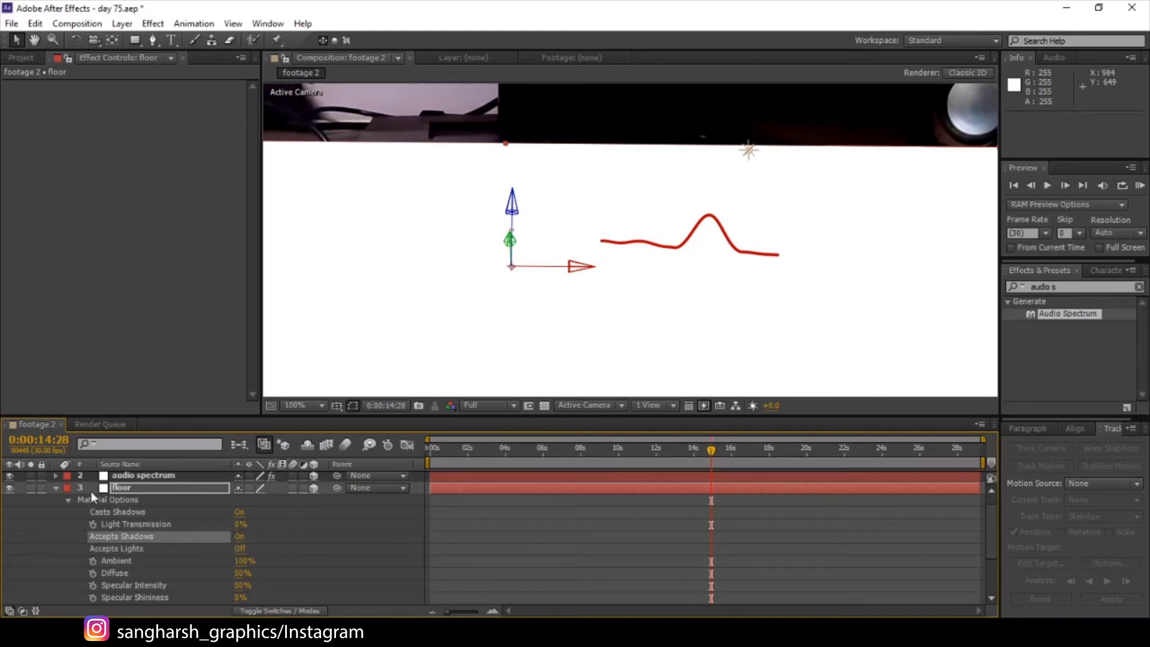
# Step: In the audio spectrum layer's material options, keep Casts Shadows on and turn Accepts Shadows off
pyautogui.scroll(1, 107, 493)
pyautogui.click(151, 489)
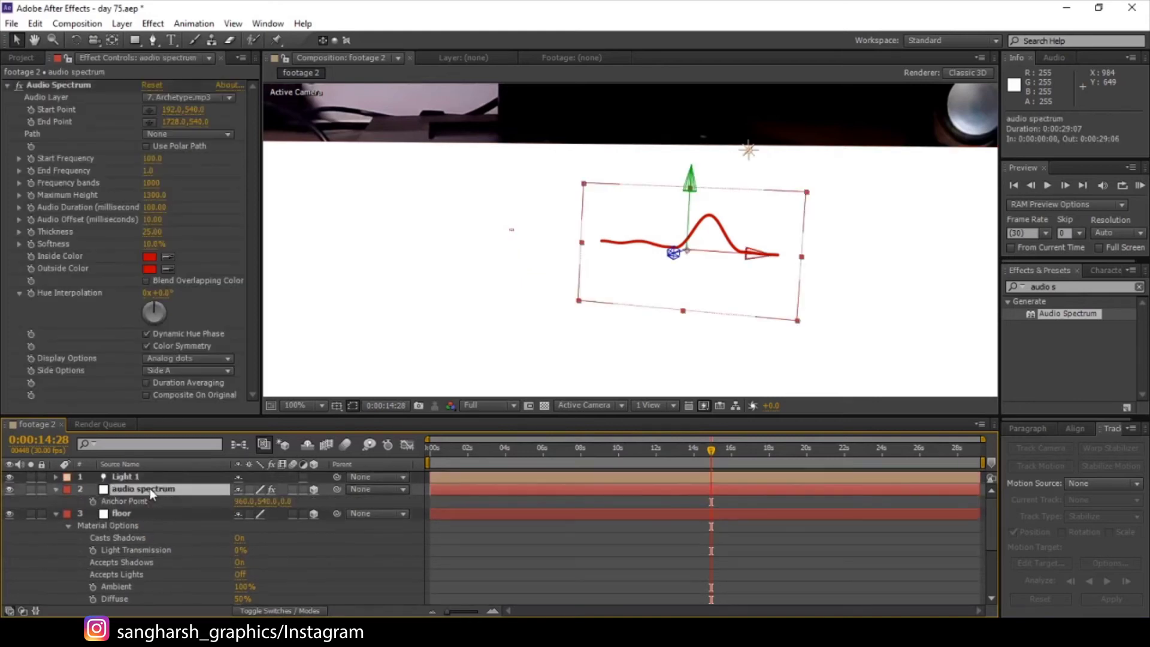
pyautogui.press('a')
pyautogui.press('a')
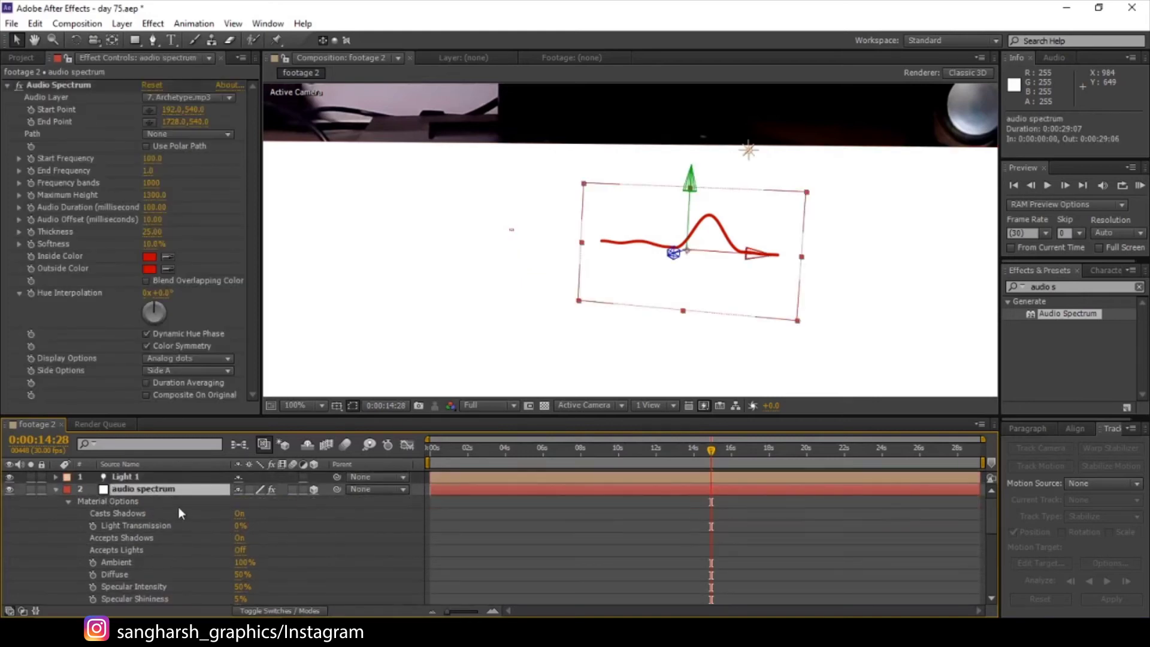
pyautogui.click(239, 513)
pyautogui.click(239, 514)
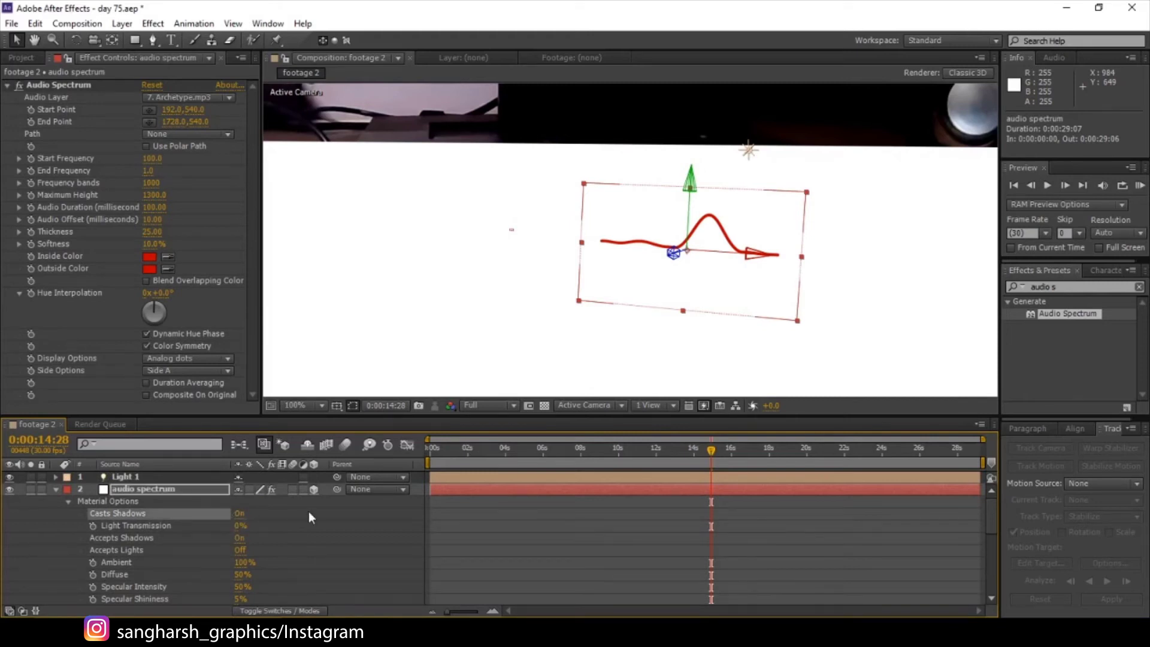
pyautogui.click(239, 538)
pyautogui.scroll(-2, 680, 270)
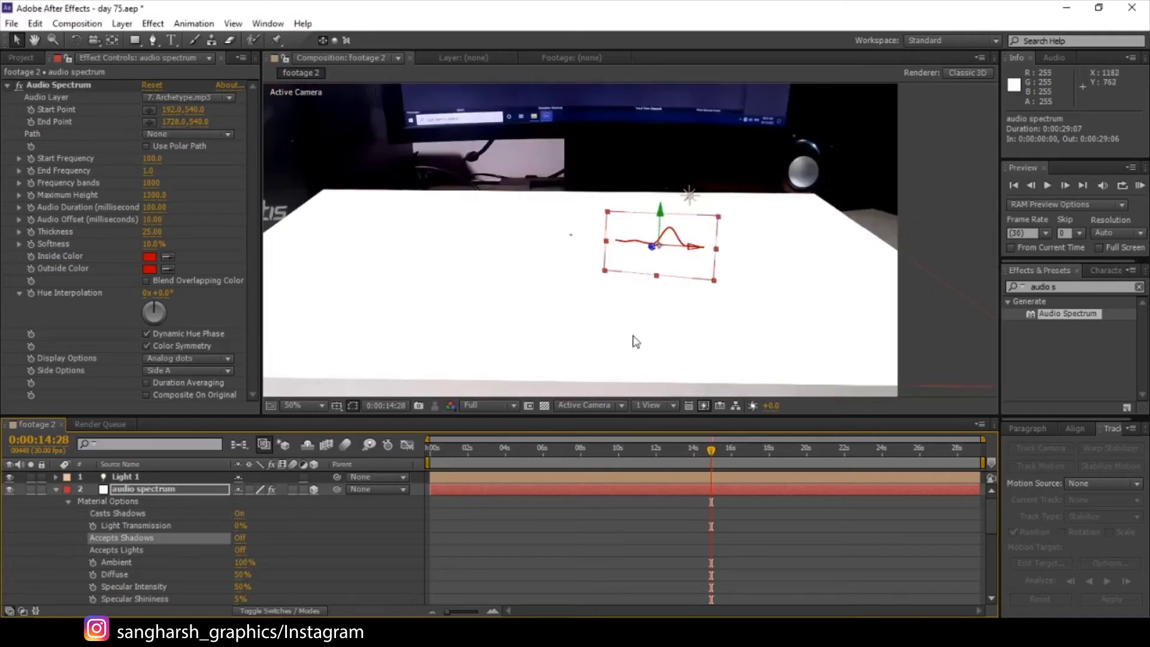
pyautogui.click(293, 532)
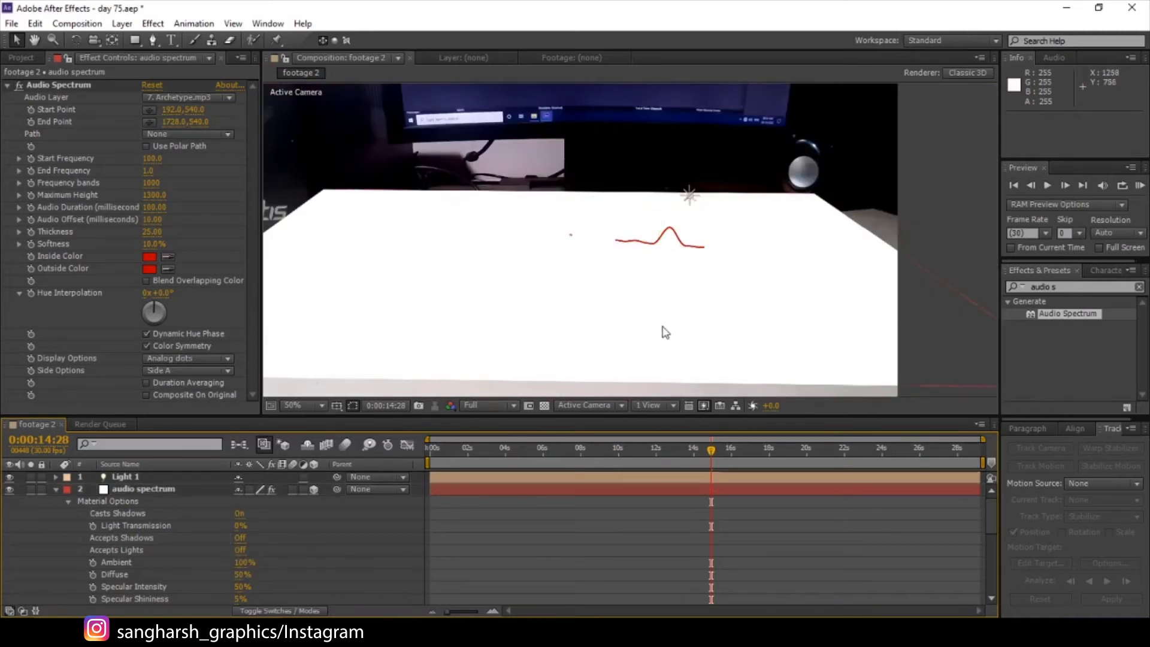
# Step: Lower Light 1 vertically to about 3128, 34, 5104
pyautogui.scroll(2, 635, 239)
pyautogui.click(754, 153)
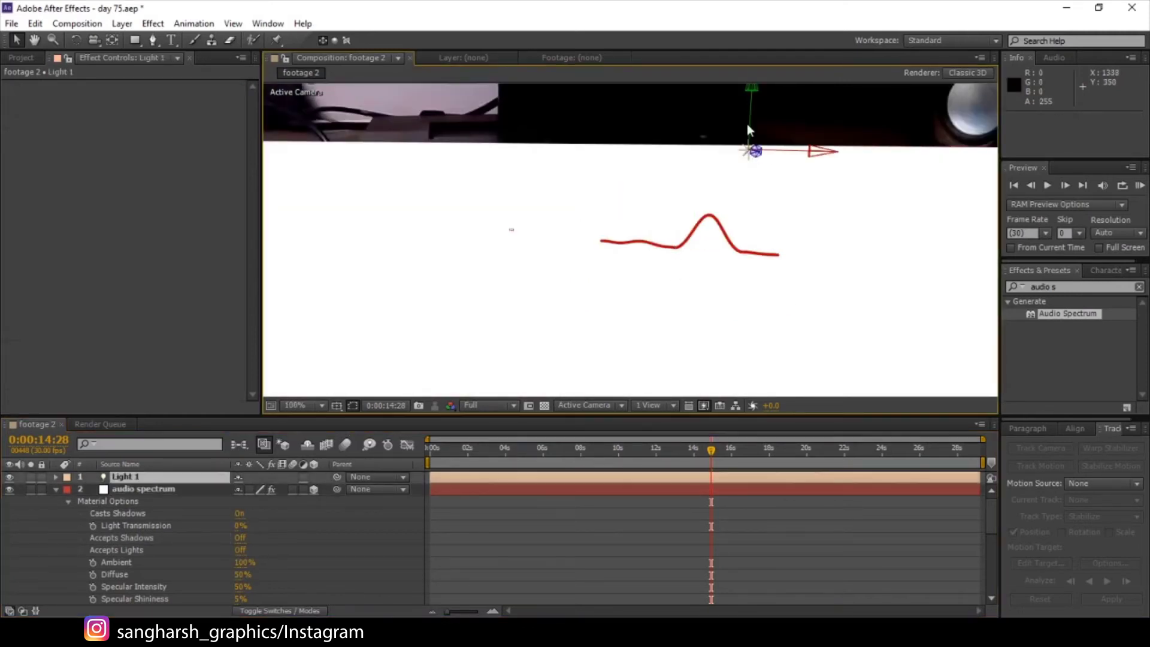
pyautogui.moveTo(750, 111); pyautogui.dragTo(756, 192)
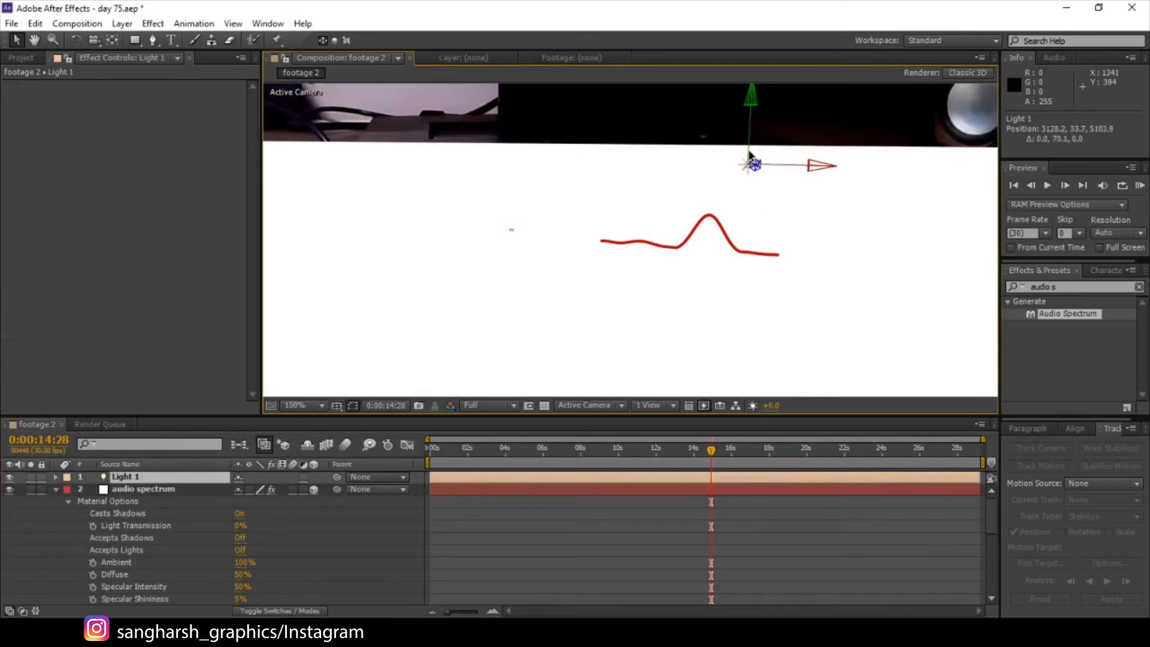
# Step: Review the shadow and light settings in the material options of the audio spectrum and floor layers
pyautogui.click(144, 489)
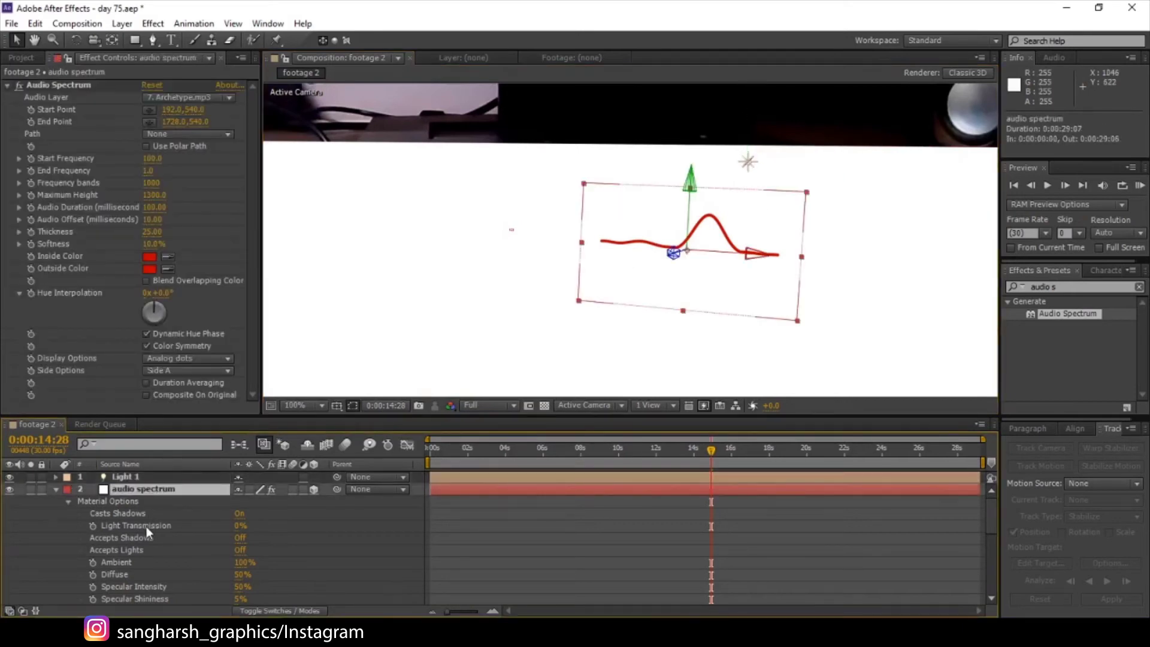
pyautogui.scroll(-2, 146, 527)
pyautogui.scroll(-6, 135, 590)
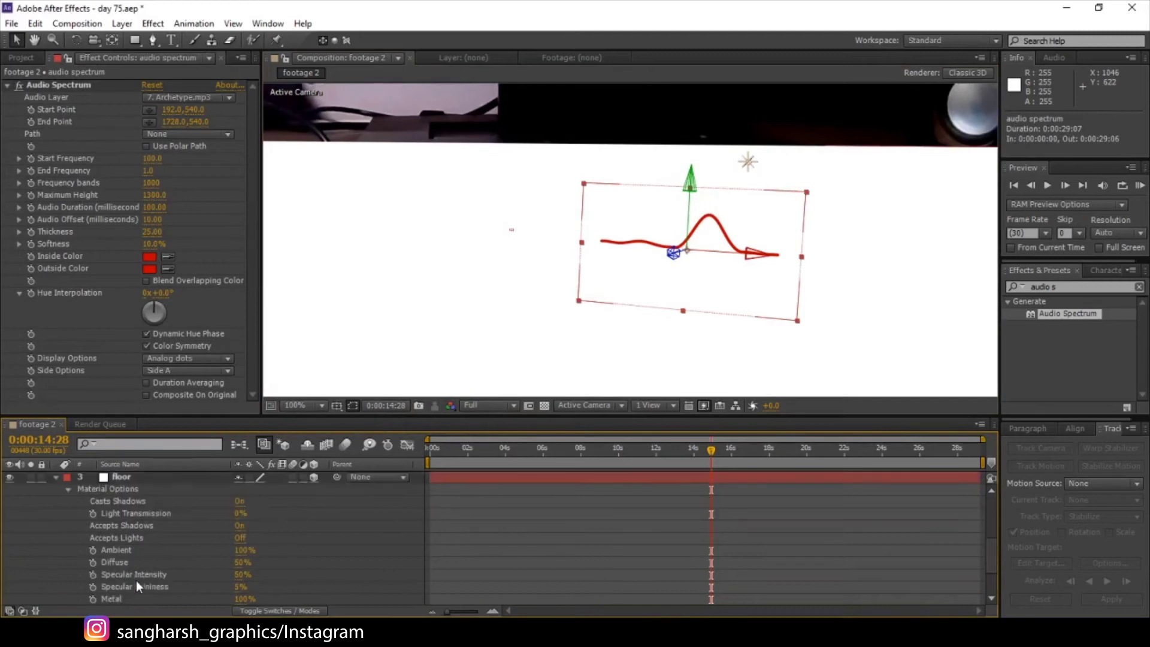
pyautogui.click(111, 504)
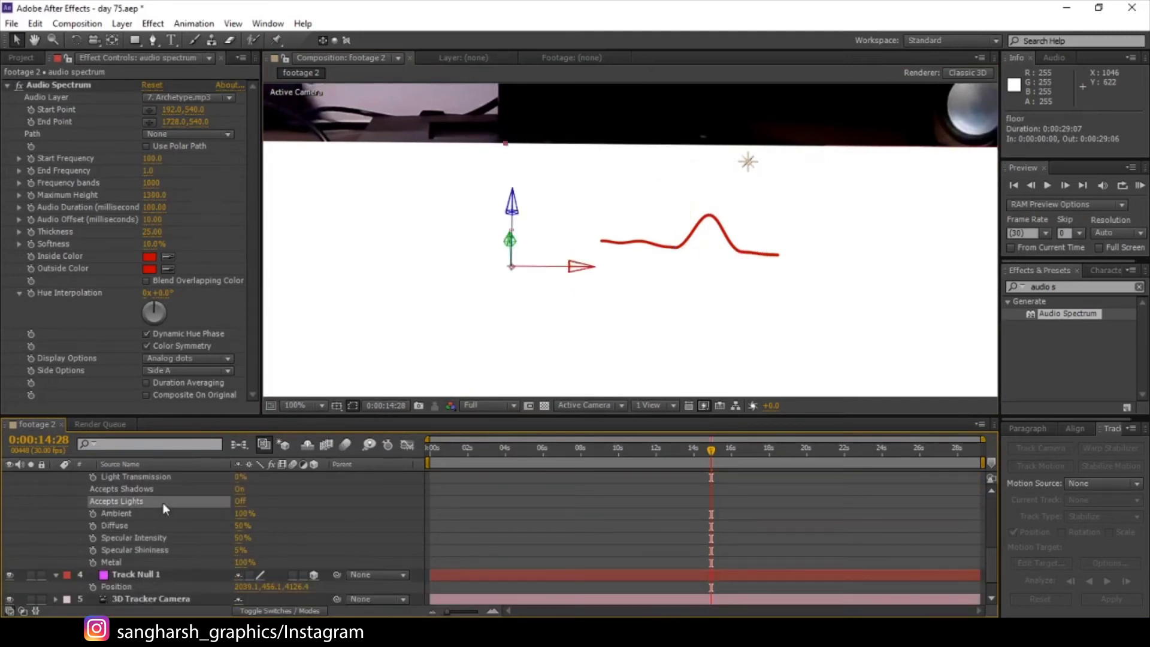
pyautogui.scroll(2, 139, 502)
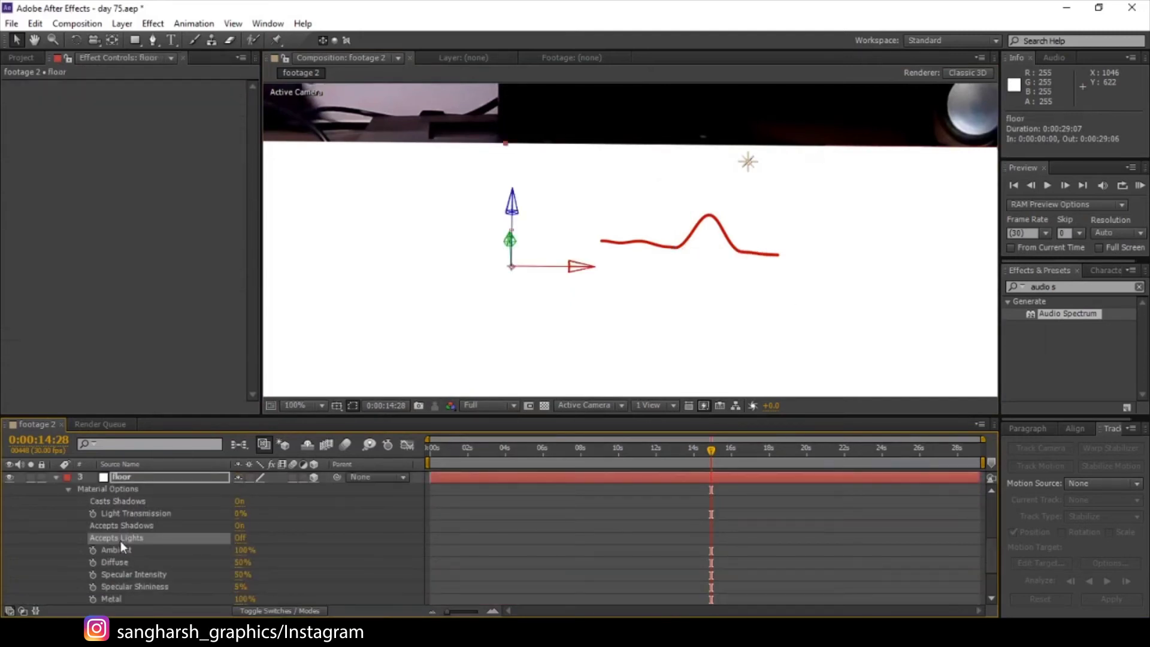
pyautogui.scroll(5, 138, 567)
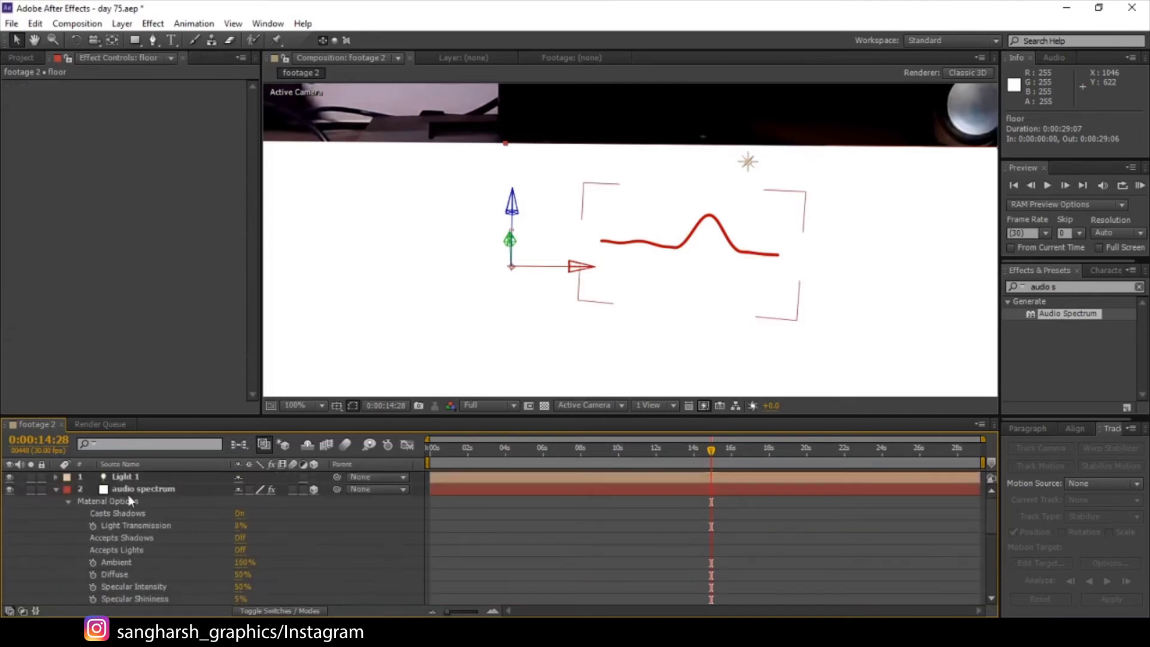
# Step: In Light 1's light options, set Shadow Diffusion to 69 pixels and Shadow Darkness to 344%
pyautogui.click(126, 480)
pyautogui.click(55, 478)
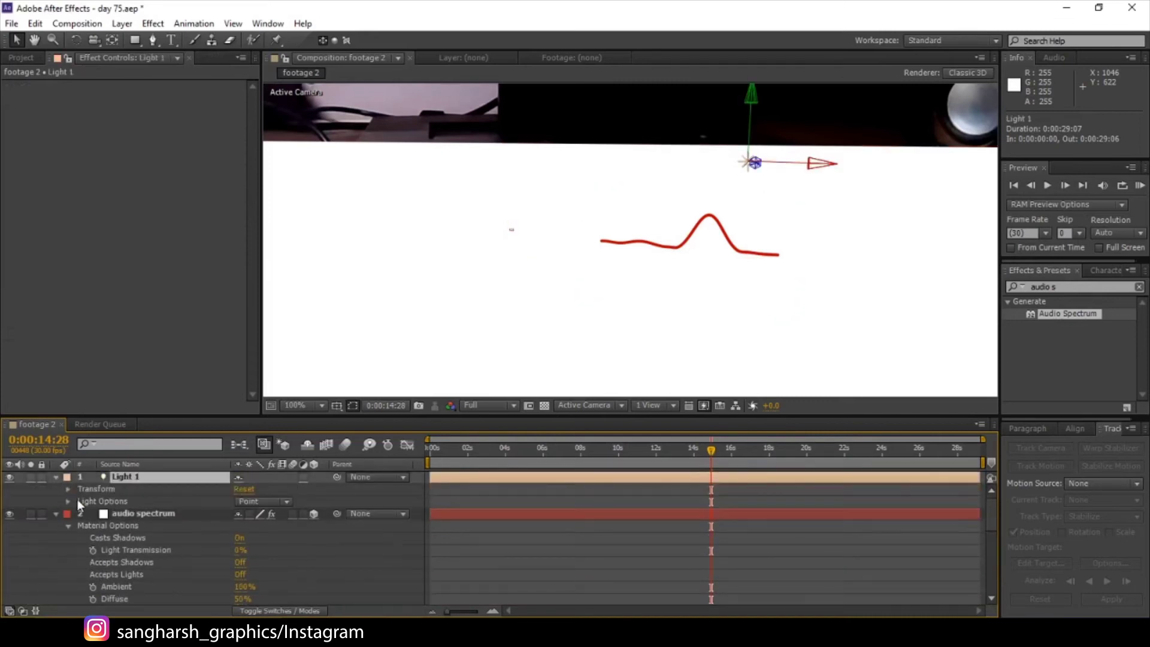
pyautogui.click(70, 503)
pyautogui.scroll(-2, 95, 528)
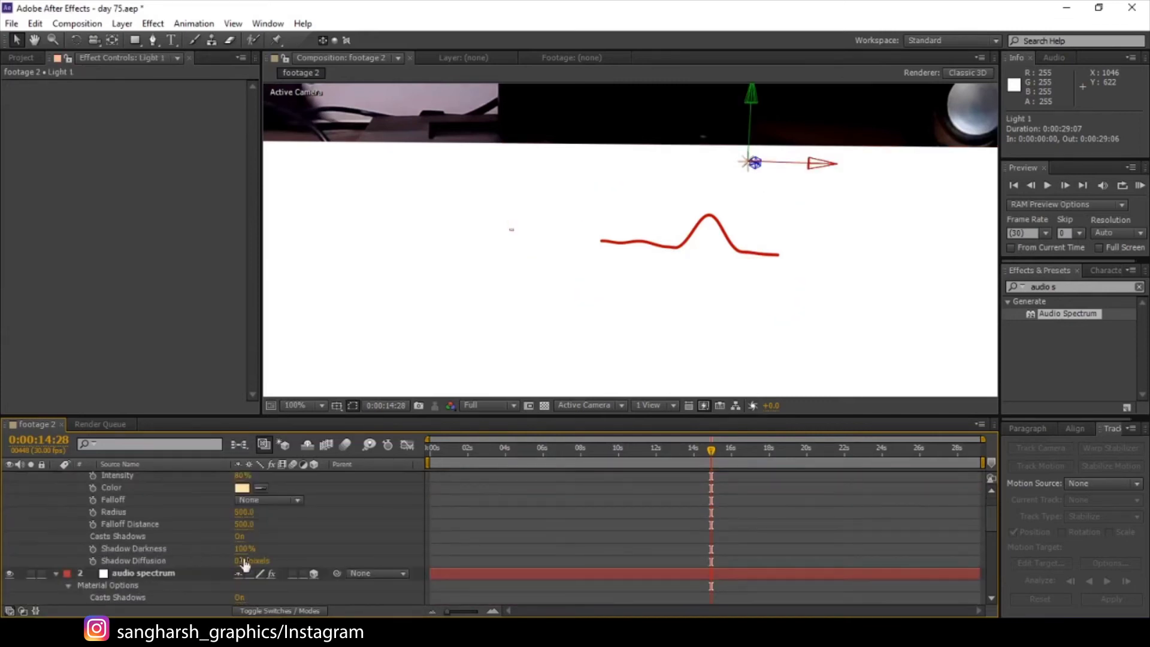
pyautogui.click(112, 539)
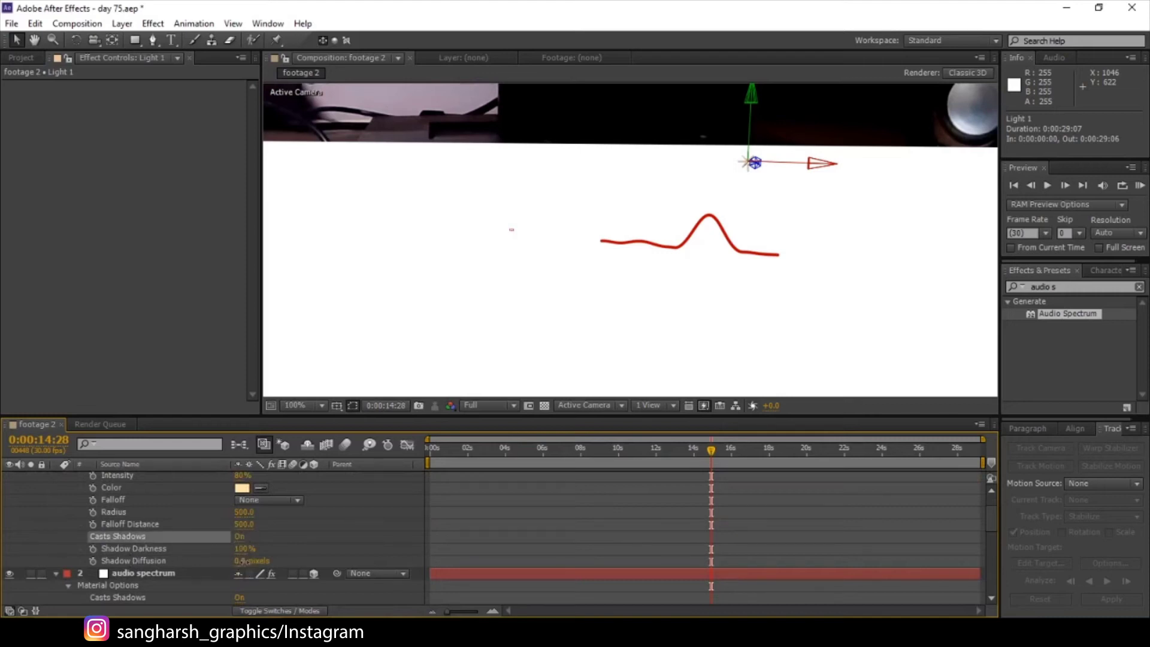
pyautogui.moveTo(242, 562)
pyautogui.mouseDown()
pyautogui.moveTo(263, 562)
pyautogui.moveTo(247, 550)
pyautogui.mouseUp()
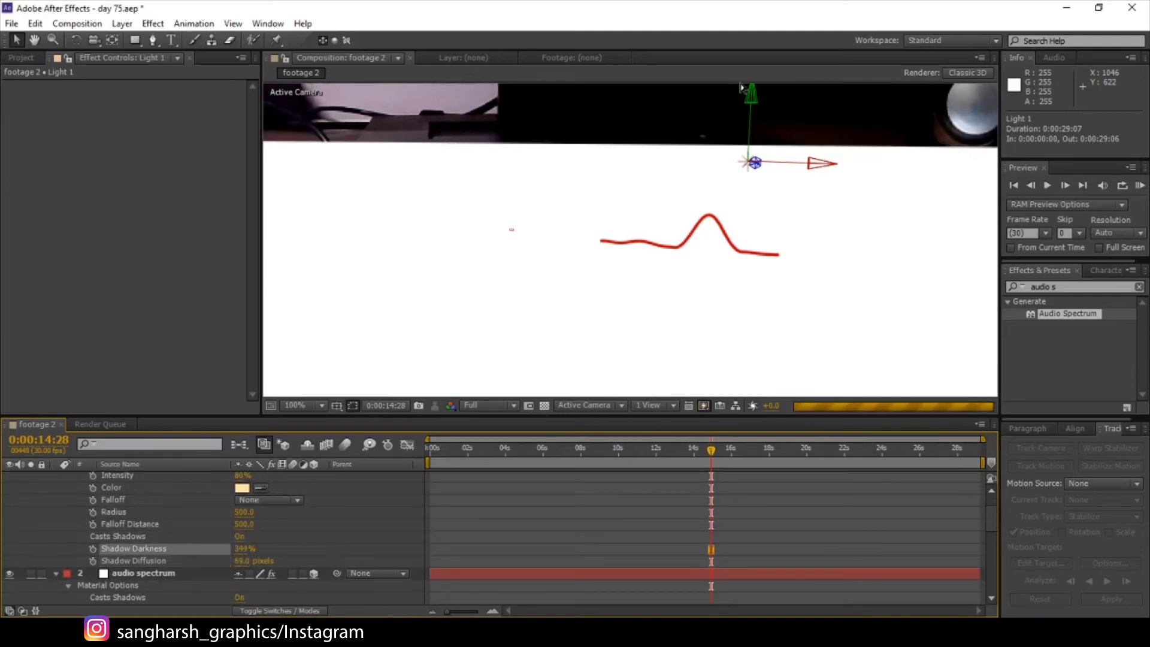
# Step: Lower Light 1 to about 3128, 250, 5104 and turn Accepts Lights on for the floor layer
pyautogui.moveTo(753, 96); pyautogui.dragTo(752, 255)
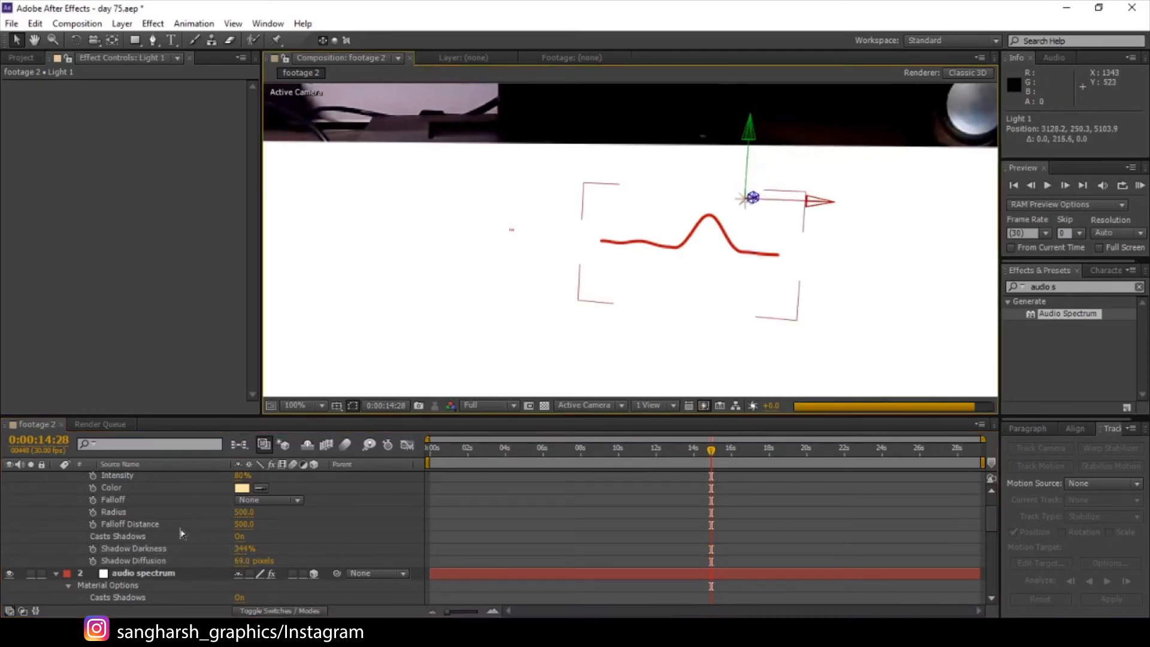
pyautogui.scroll(-2, 183, 532)
pyautogui.scroll(-6, 183, 527)
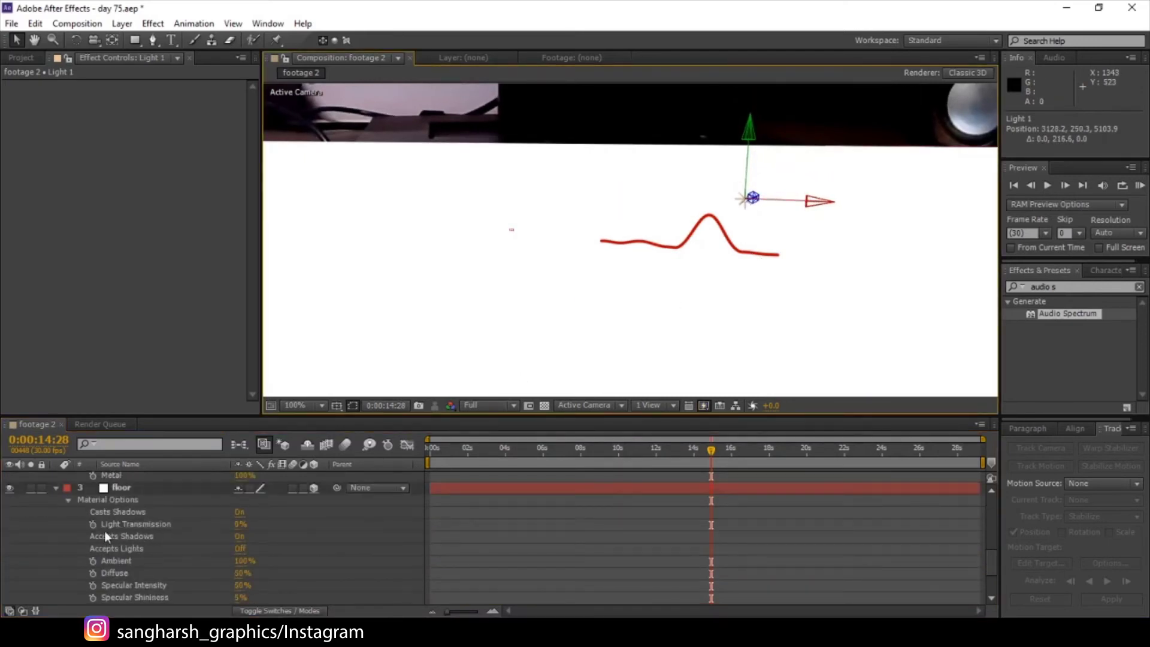
pyautogui.click(241, 585)
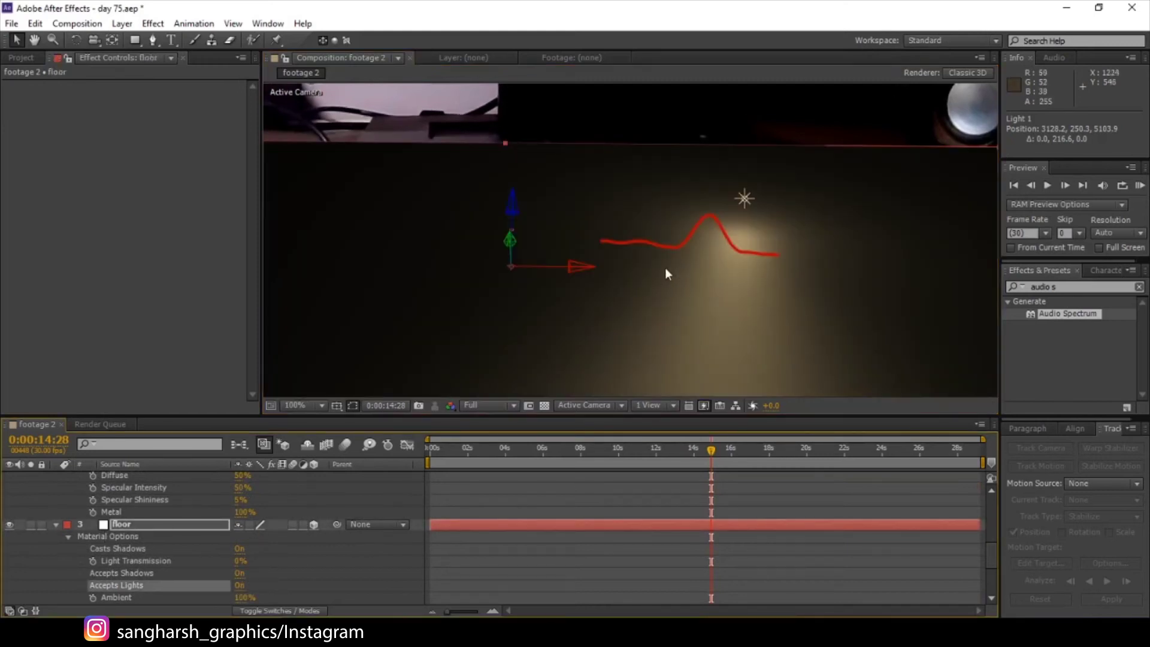
# Step: Move Light 1 sideways and in depth to about 2960, 250, 4210
pyautogui.press(',')
pyautogui.press(',')
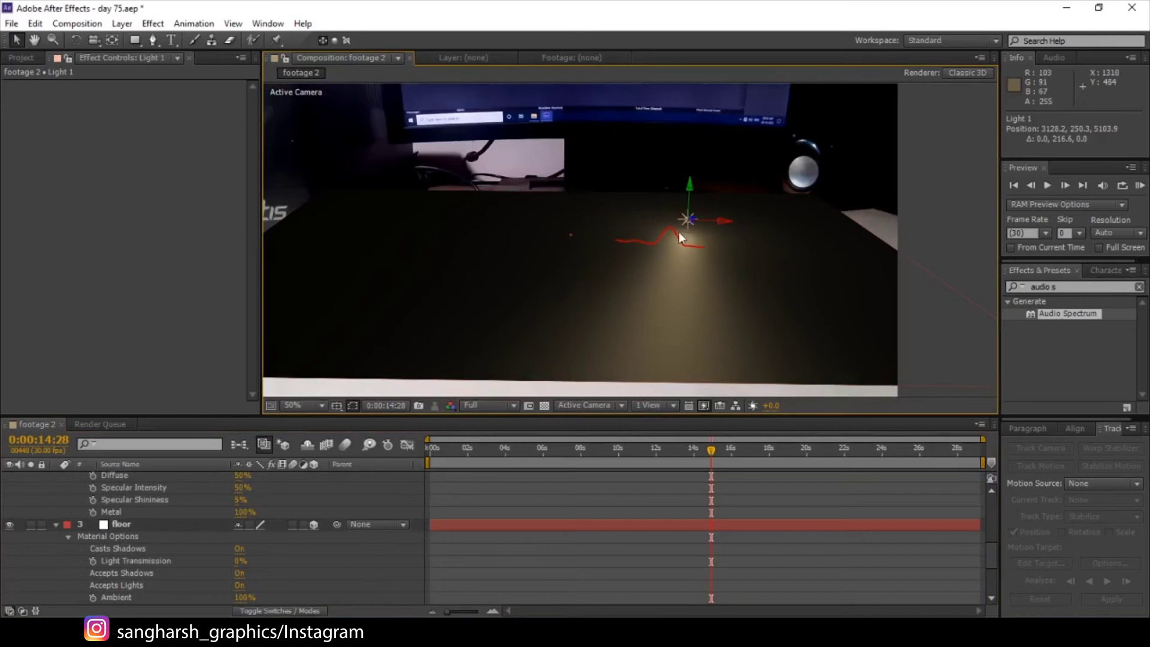
pyautogui.moveTo(724, 224); pyautogui.dragTo(373, 303)
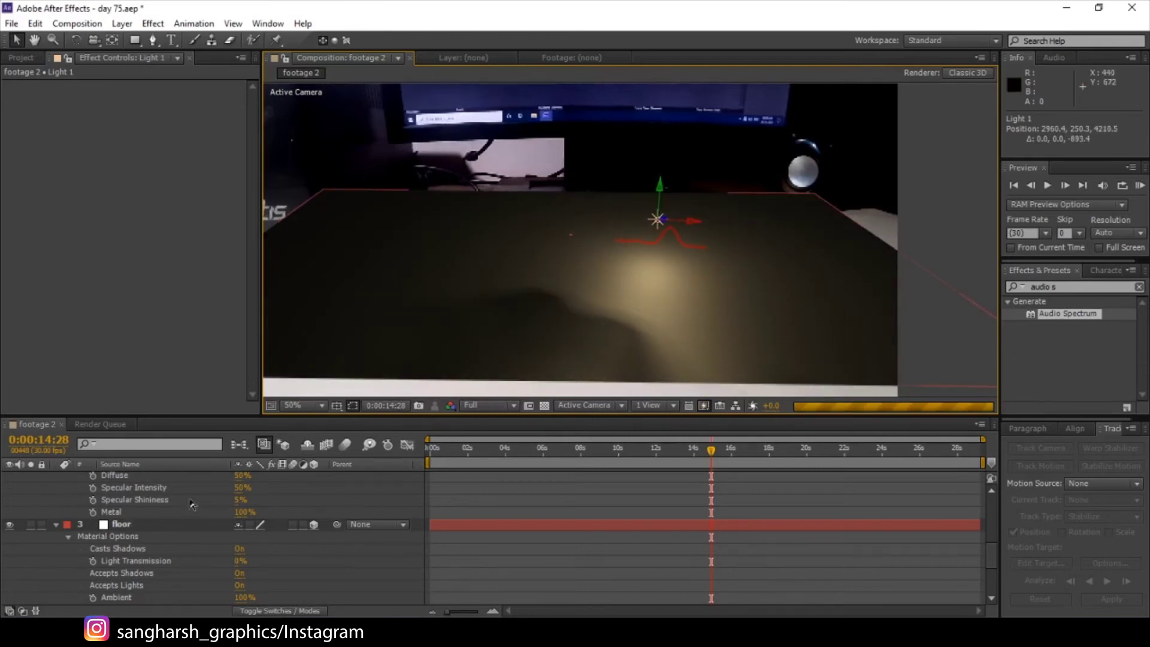
# Step: Set Light 1's Radius to 238, Falloff Distance to 43 and Shadow Diffusion to 35 pixels
pyautogui.press('Return')
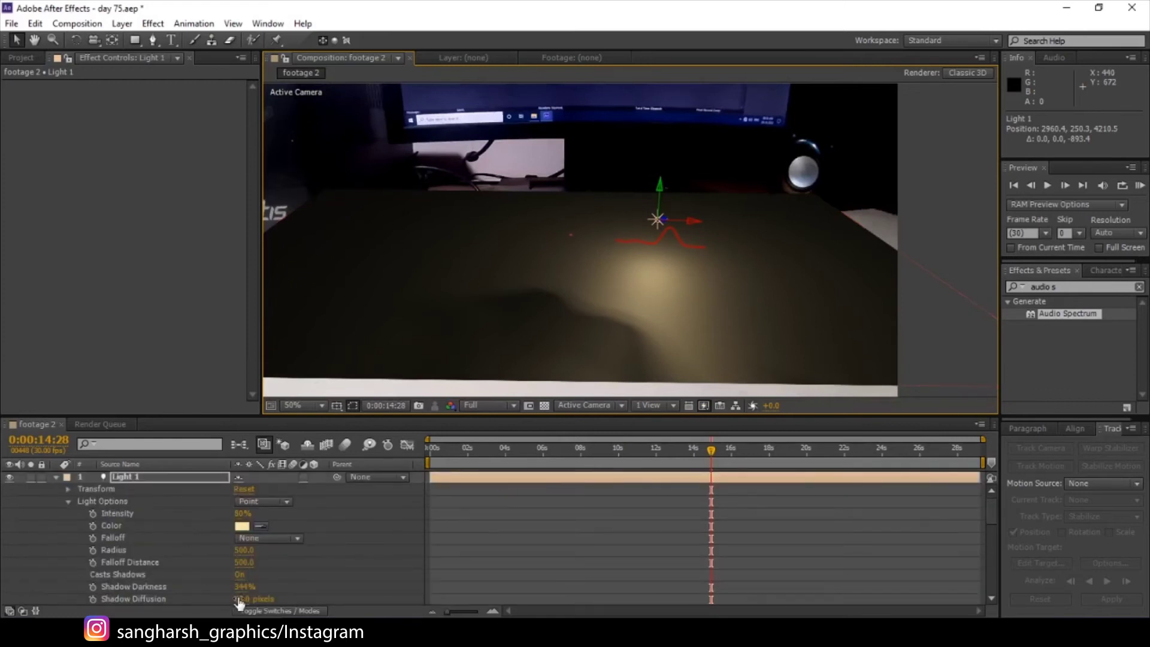
pyautogui.moveTo(243, 563); pyautogui.dragTo(217, 567)
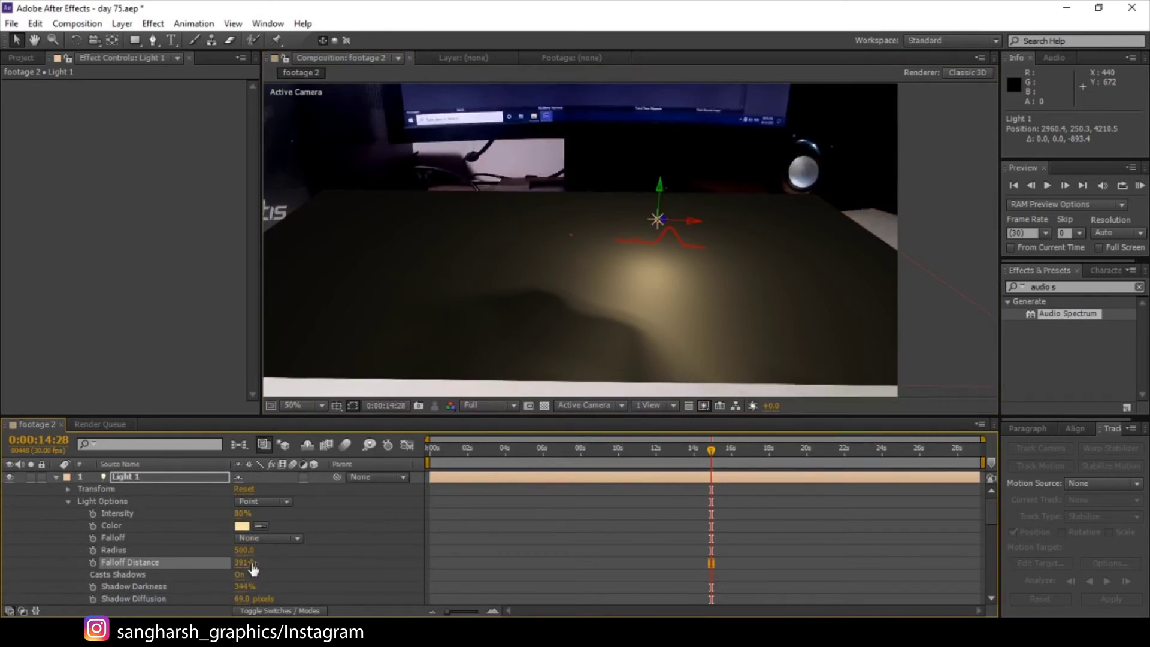
pyautogui.moveTo(244, 550); pyautogui.dragTo(84, 563)
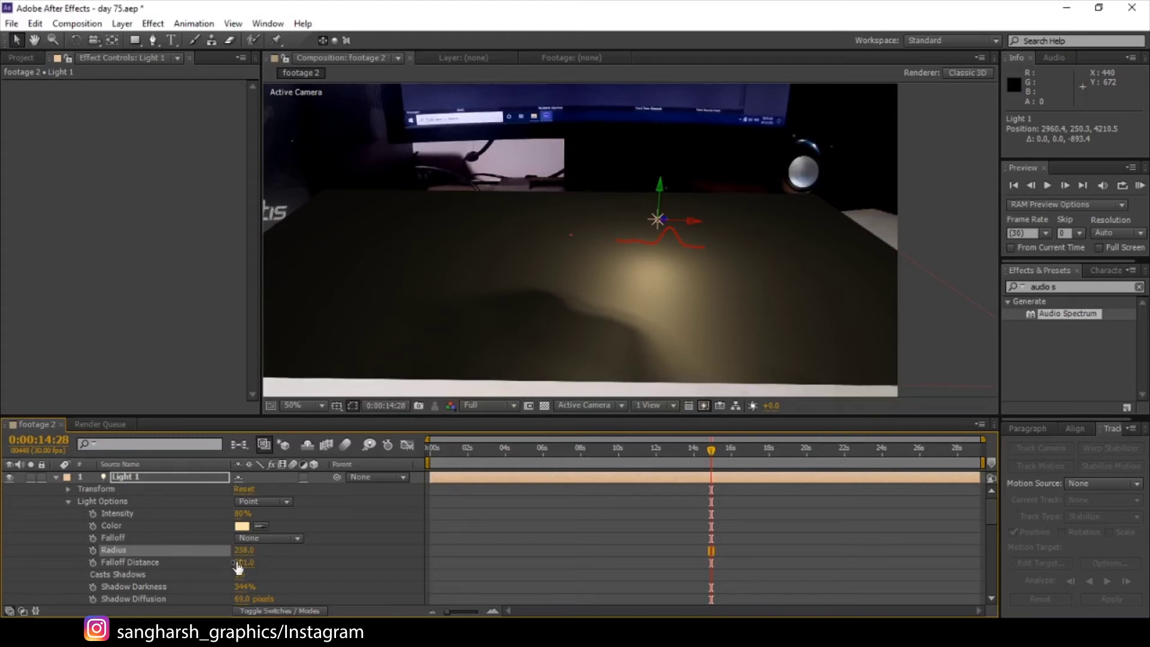
pyautogui.moveTo(242, 566); pyautogui.dragTo(4, 566)
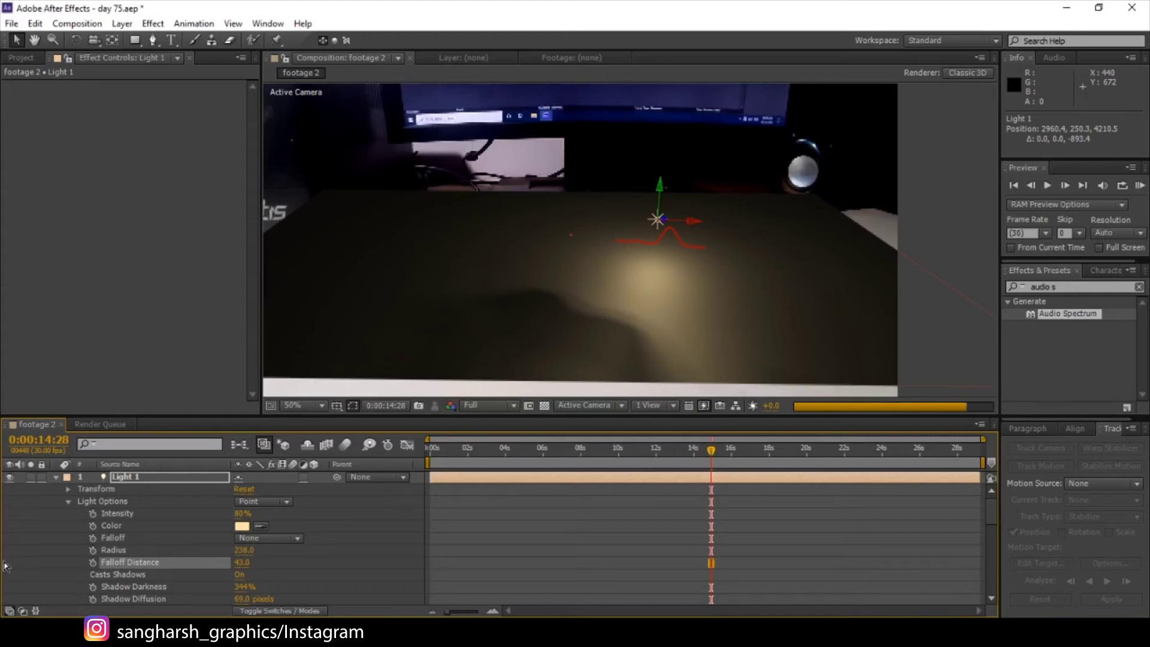
pyautogui.scroll(-1, 173, 601)
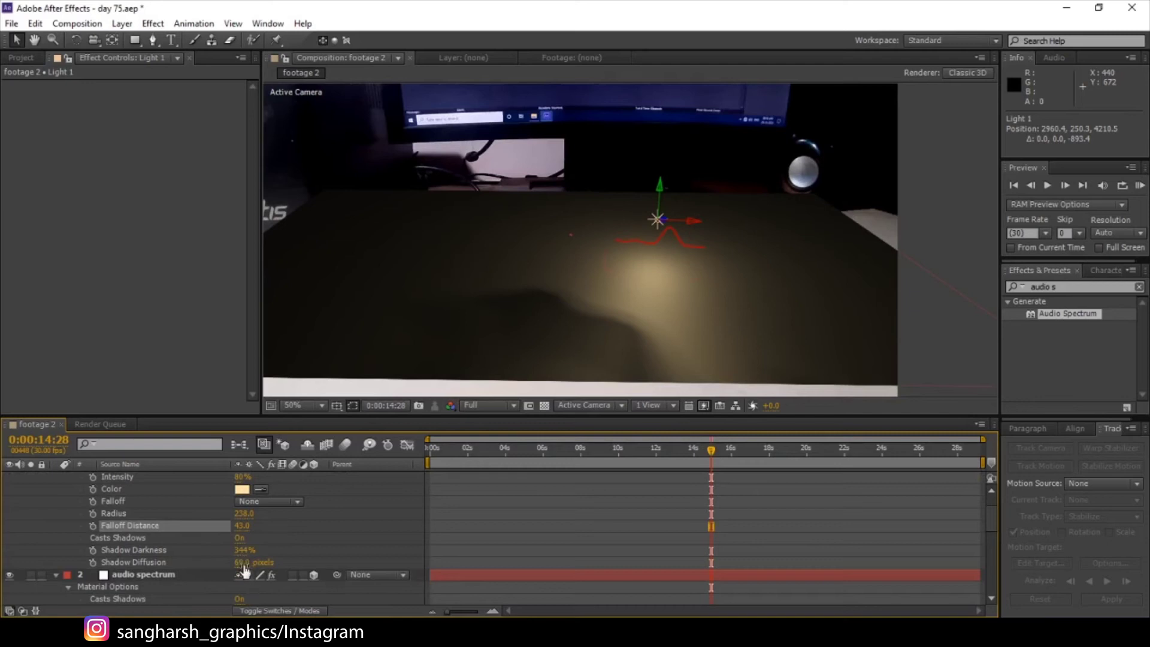
pyautogui.moveTo(242, 562); pyautogui.dragTo(221, 570)
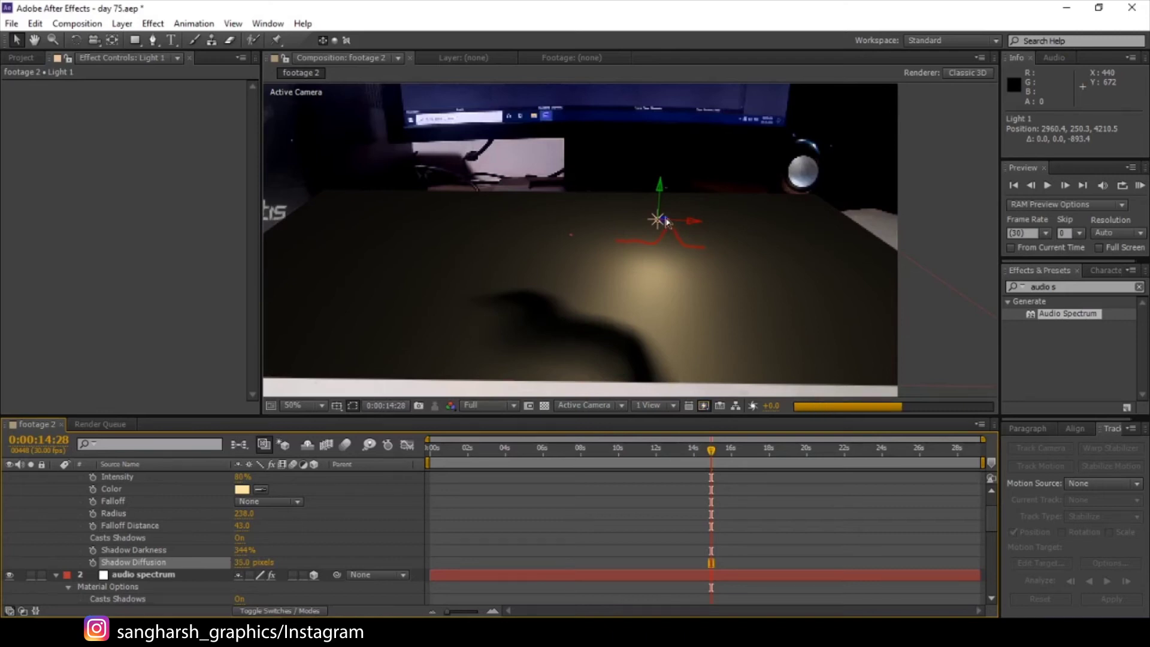
# Step: Raise and shift Light 1 above the spectrum, to about 3532, -77, 4047
pyautogui.moveTo(665, 223); pyautogui.dragTo(552, 265)
pyautogui.moveTo(653, 190); pyautogui.dragTo(835, 231)
pyautogui.moveTo(706, 236); pyautogui.dragTo(719, 189)
# Step: Raise the floor layer closer to the spectrum, to about 2002, 345, 4216
pyautogui.click(721, 270)
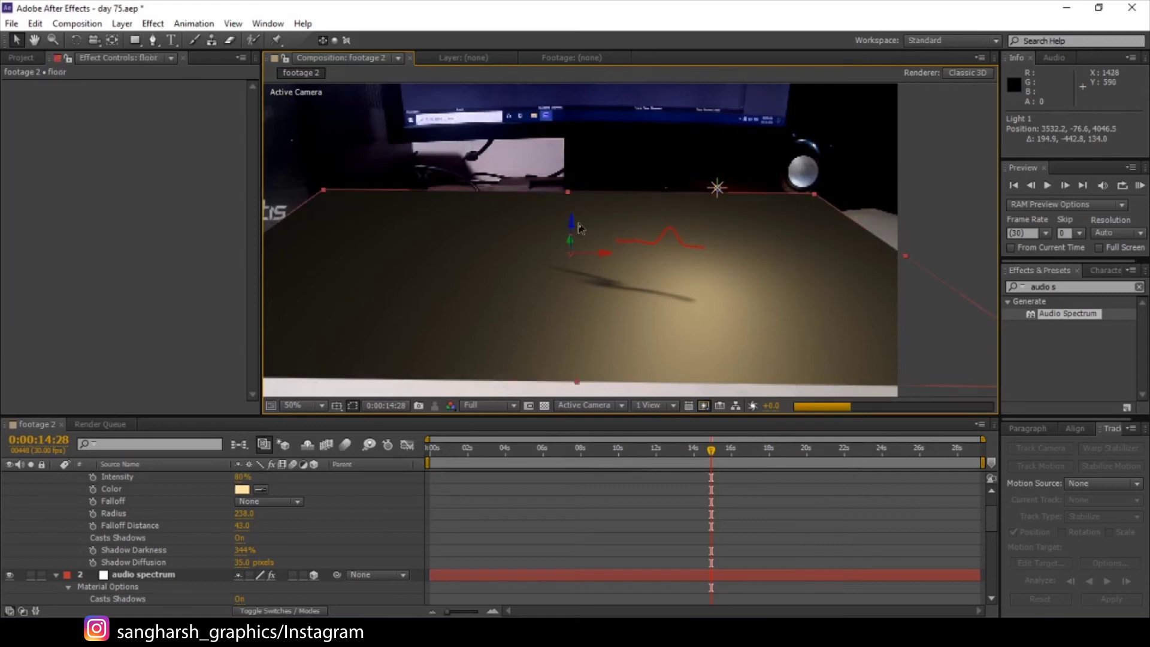
pyautogui.moveTo(579, 228); pyautogui.dragTo(574, 203)
pyautogui.scroll(2, 677, 256)
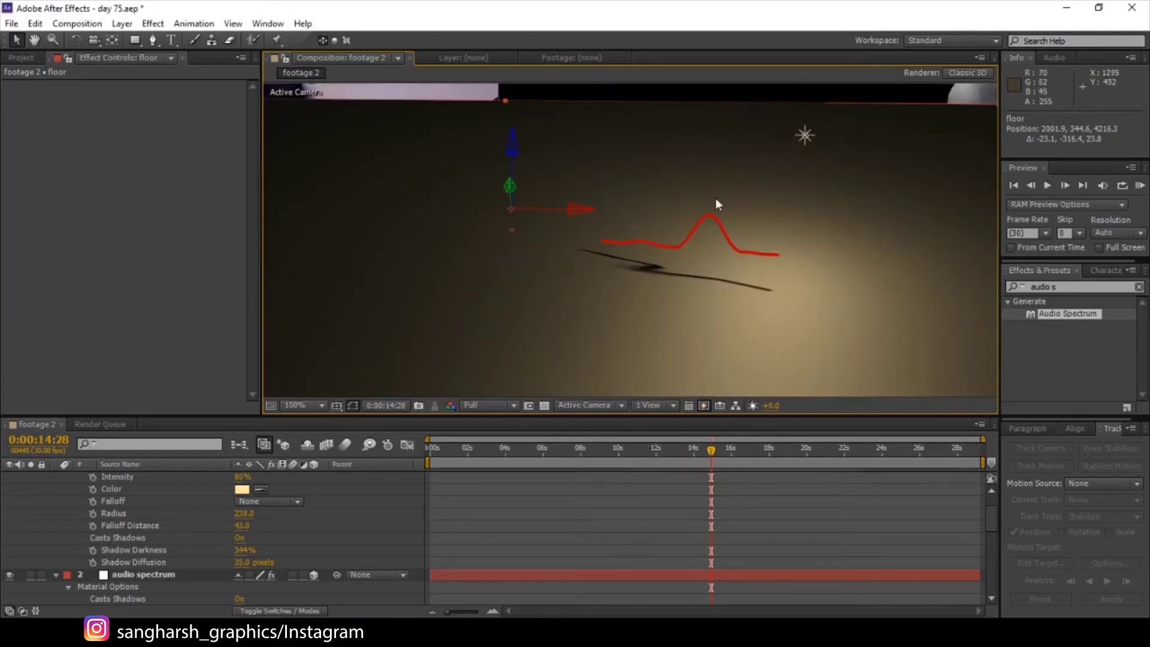
# Step: Push Light 1 farther back and move it across to the spectrum's other side, to about 2234, -77, 4466
pyautogui.click(804, 136)
pyautogui.moveTo(841, 140); pyautogui.dragTo(1088, 43)
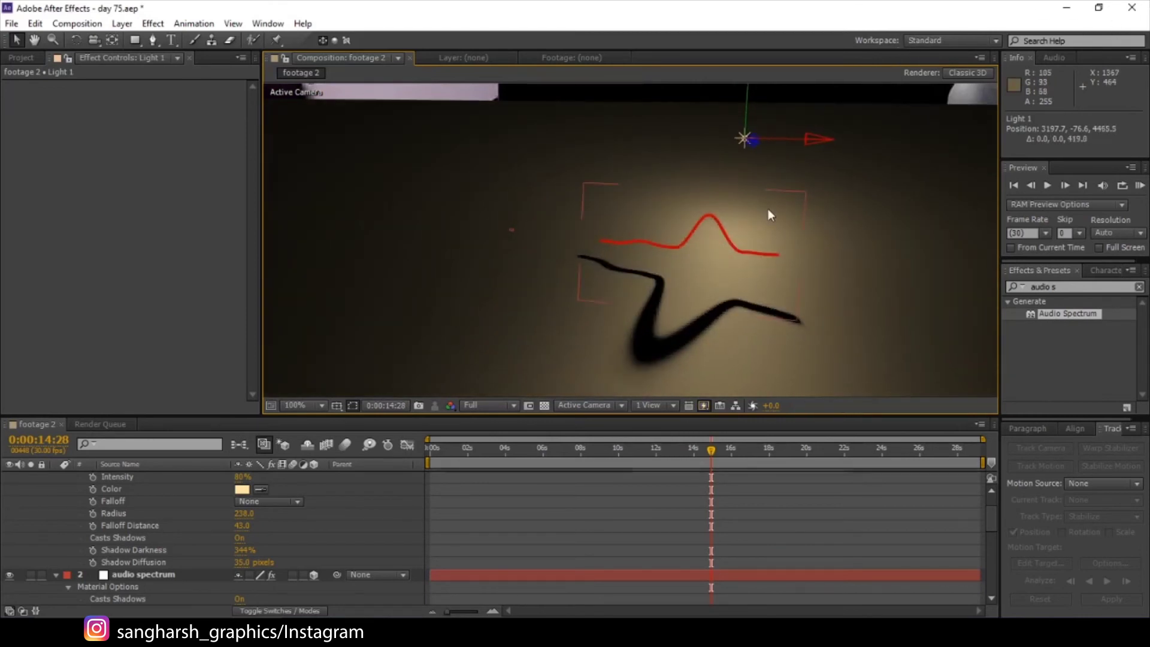
pyautogui.press(',')
pyautogui.moveTo(726, 191); pyautogui.dragTo(375, 193)
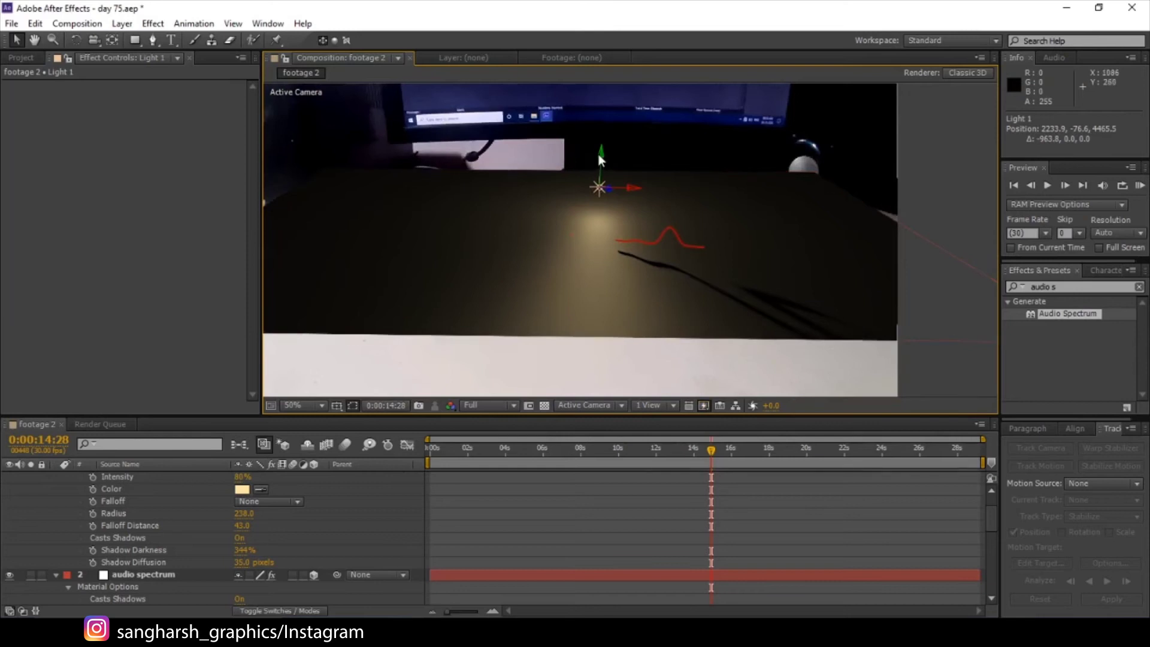
# Step: Raise Light 1 and nudge it sideways, to about 2206, -209, 4466
pyautogui.moveTo(599, 160); pyautogui.dragTo(600, 136)
pyautogui.hotkey('ctrl', 'z')
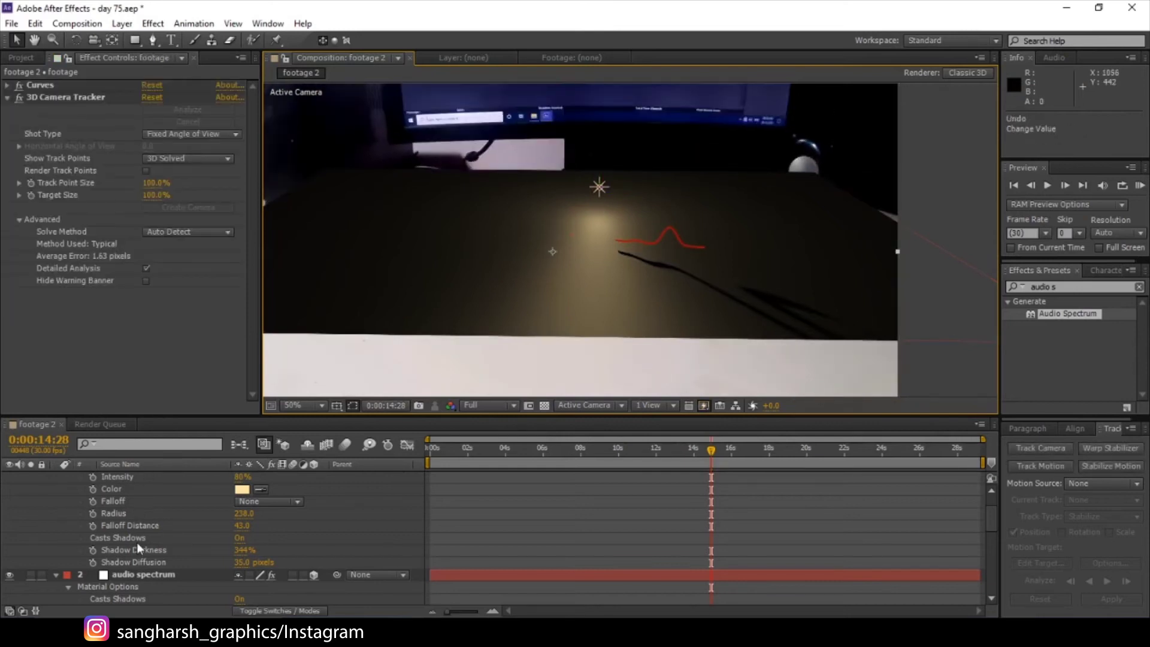
pyautogui.click(601, 187)
pyautogui.moveTo(601, 166); pyautogui.dragTo(623, 191)
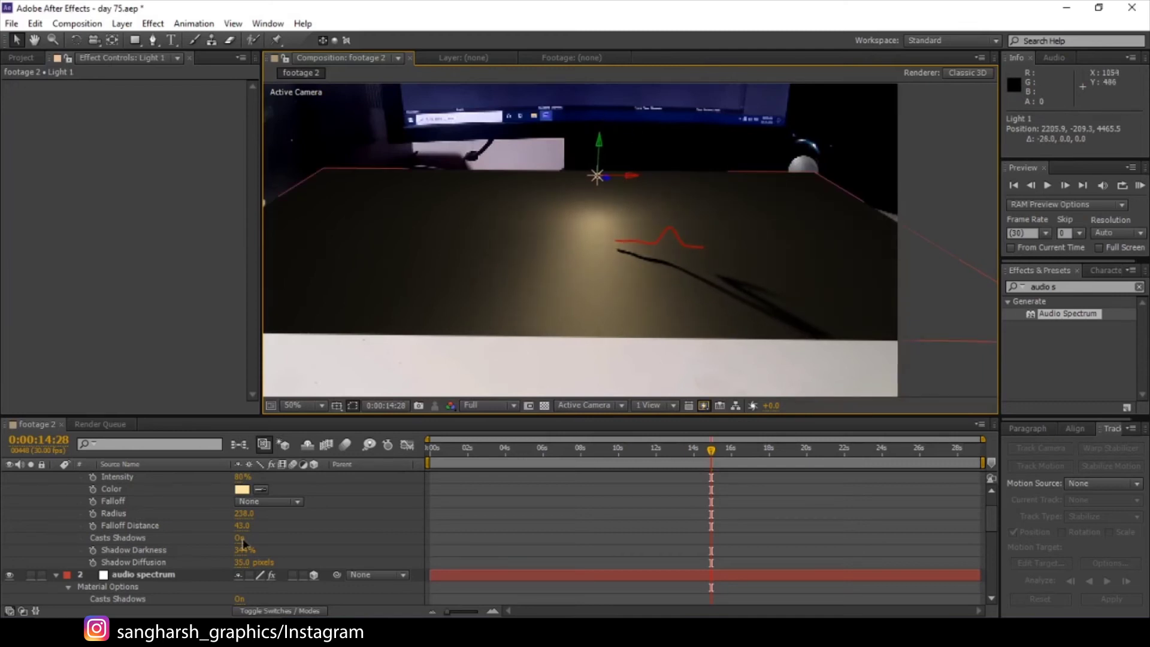
# Step: Set Light 1's Shadow Darkness to 99% and Shadow Diffusion to 47 pixels, and move it to about 2635, -385, 4388
pyautogui.moveTo(242, 550); pyautogui.dragTo(228, 550)
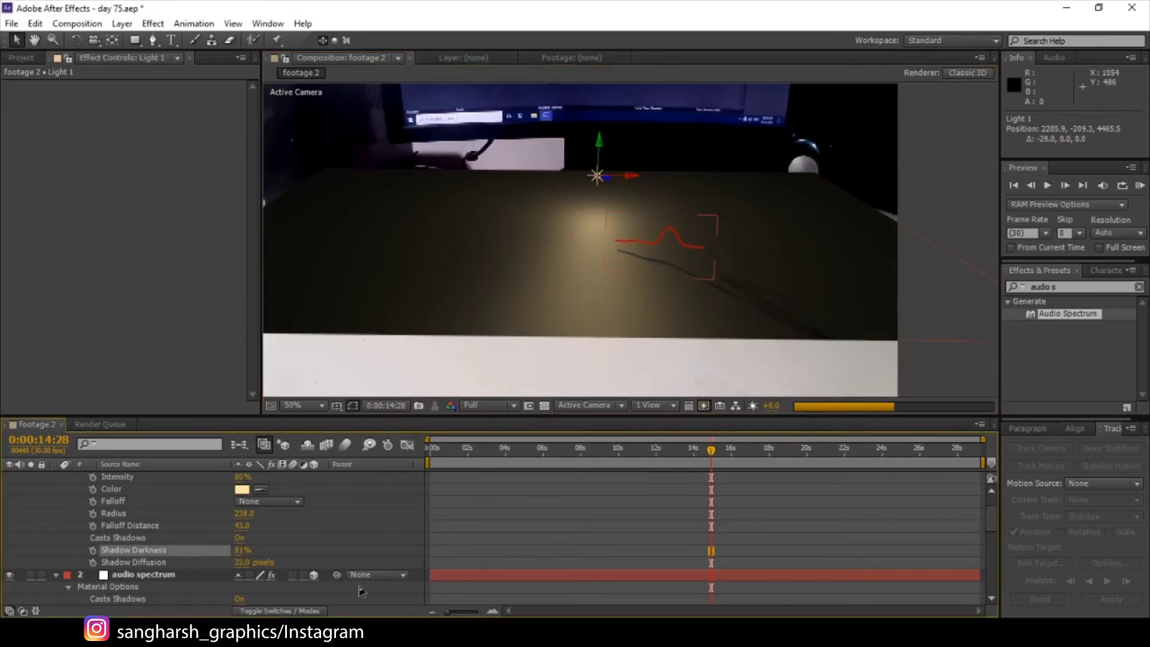
pyautogui.moveTo(241, 559); pyautogui.dragTo(250, 563)
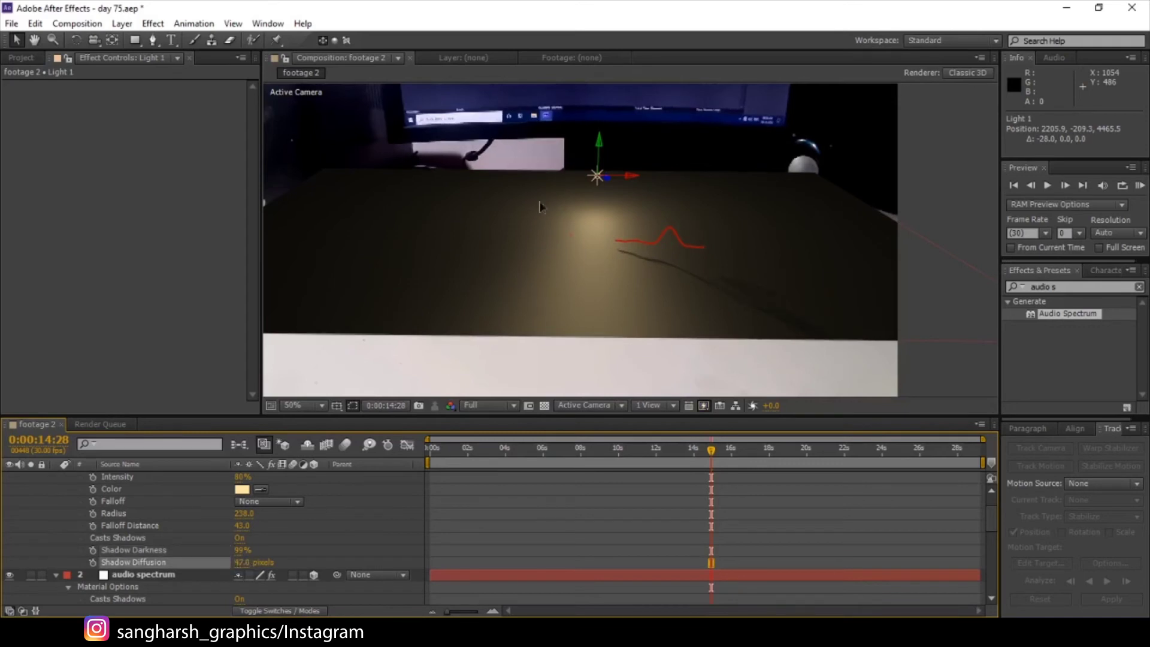
pyautogui.moveTo(606, 178); pyautogui.dragTo(628, 74)
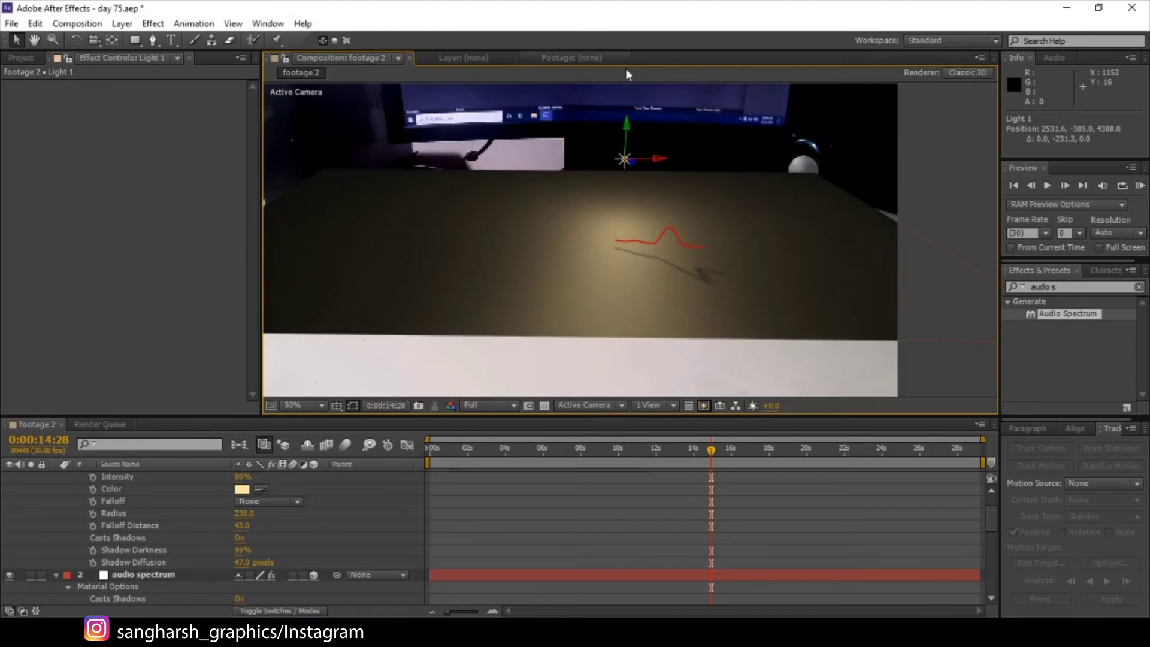
pyautogui.moveTo(658, 160); pyautogui.dragTo(687, 167)
# Step: Raise the floor layer slightly closer to the spectrum, to about 2006, 314, 4206
pyautogui.click(613, 285)
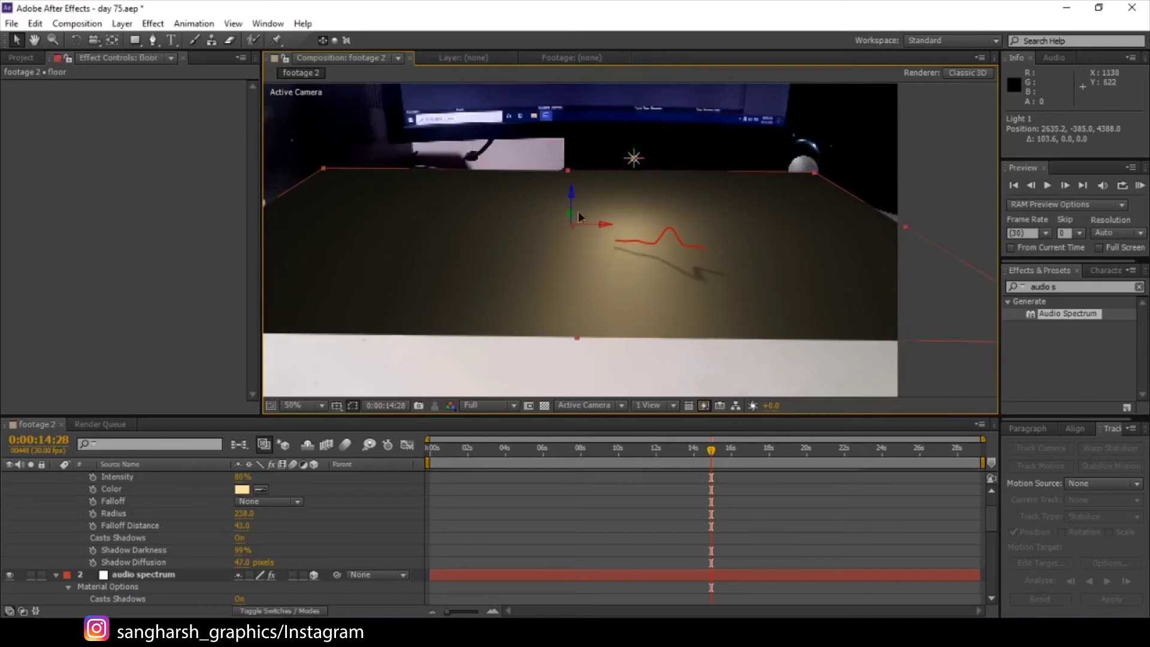
pyautogui.moveTo(574, 197)
pyautogui.mouseDown()
pyautogui.moveTo(575, 169)
pyautogui.moveTo(580, 187)
pyautogui.mouseUp()
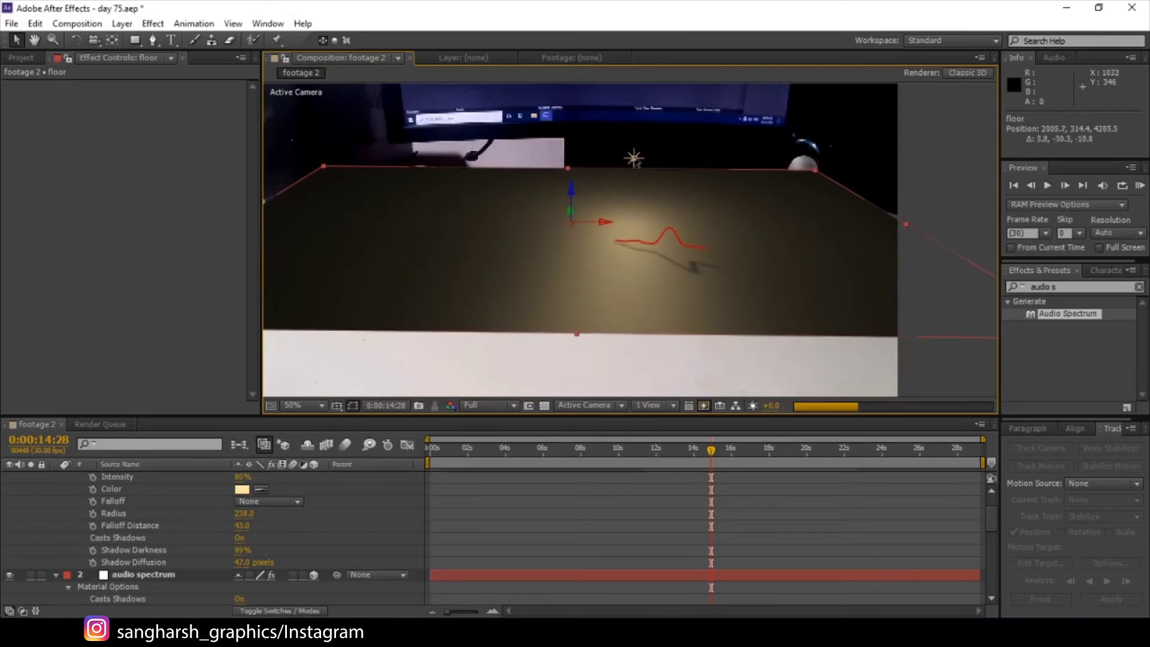
# Step: Reposition Light 1 behind the spectrum, to about 2745, -211, 4388, undoing any accidental shift of the footage layer
pyautogui.click(634, 158)
pyautogui.moveTo(676, 158); pyautogui.dragTo(770, 186)
pyautogui.moveTo(680, 136); pyautogui.dragTo(672, 163)
pyautogui.hotkey('ctrl', 'z')
pyautogui.click(669, 157)
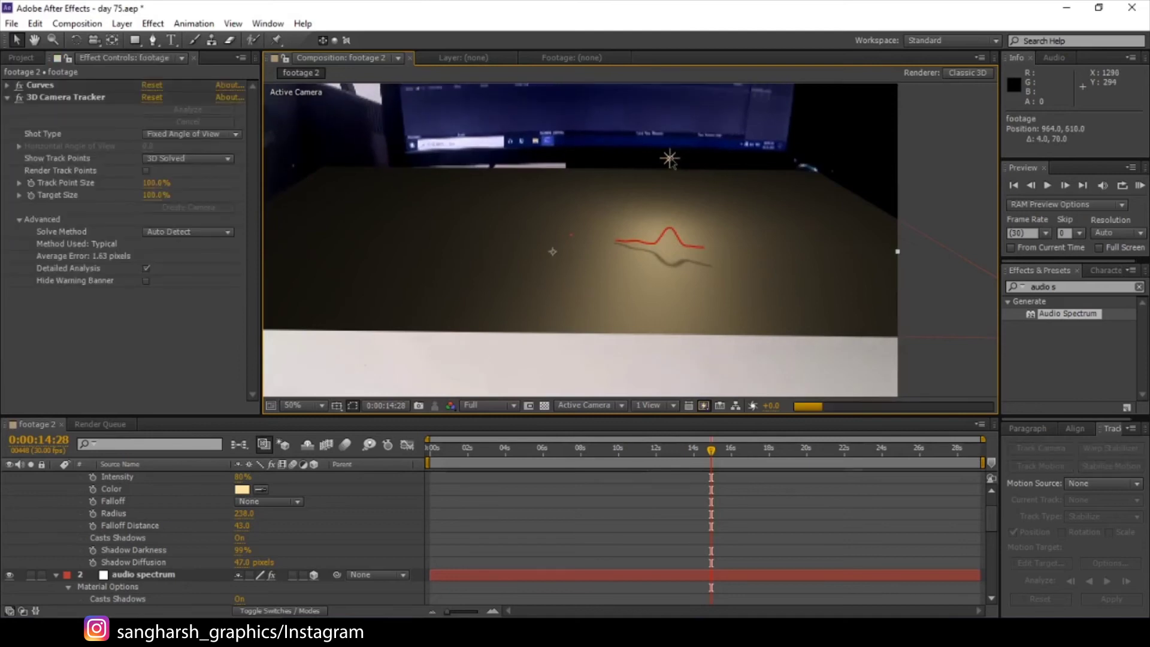
pyautogui.hotkey('ctrl', 'z')
pyautogui.click(671, 159)
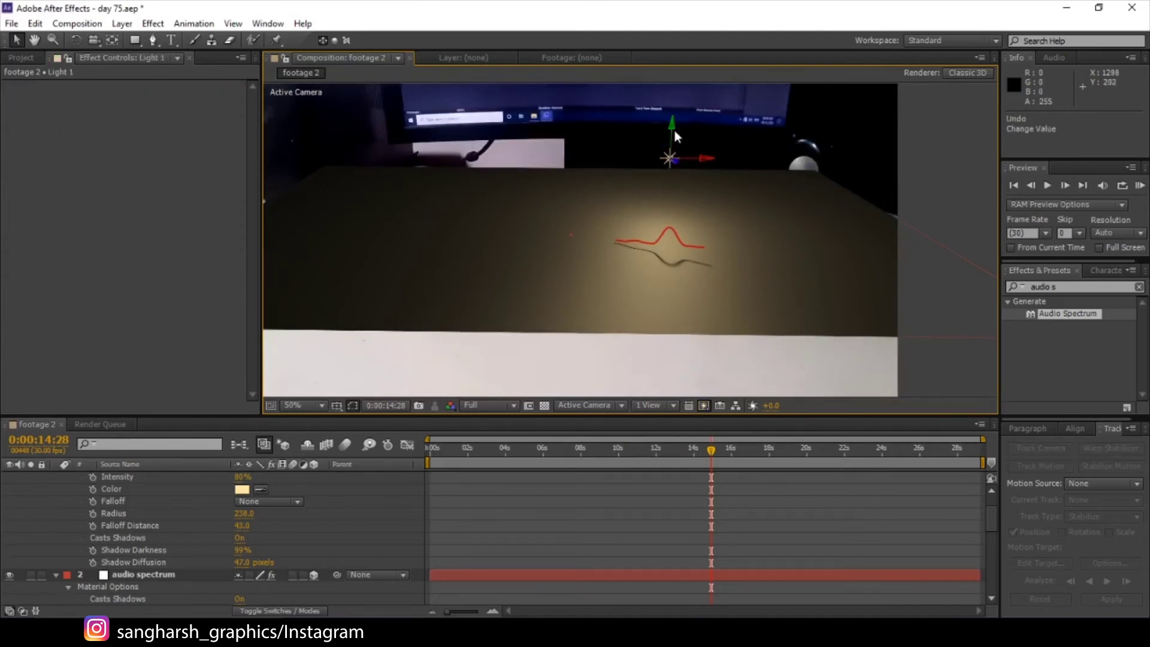
pyautogui.click(675, 129)
pyautogui.moveTo(673, 133); pyautogui.dragTo(608, 220)
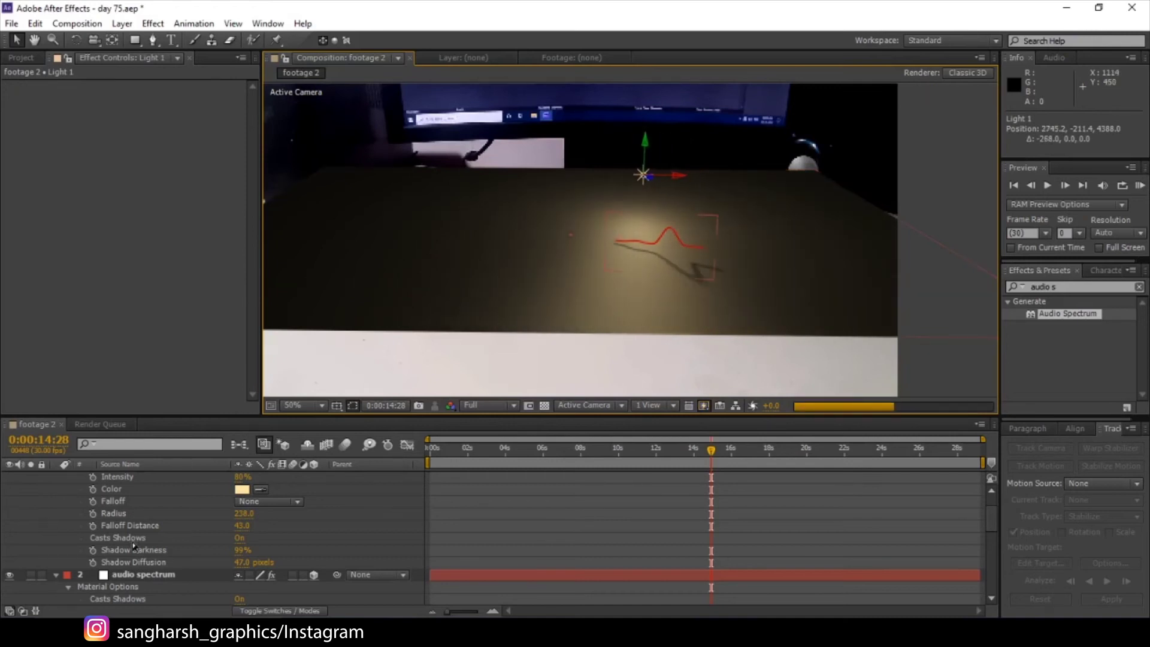
# Step: Turn off Accepts Lights in the floor layer's Material Options
pyautogui.scroll(-2, 129, 561)
pyautogui.click(128, 575)
pyautogui.scroll(-5, 123, 566)
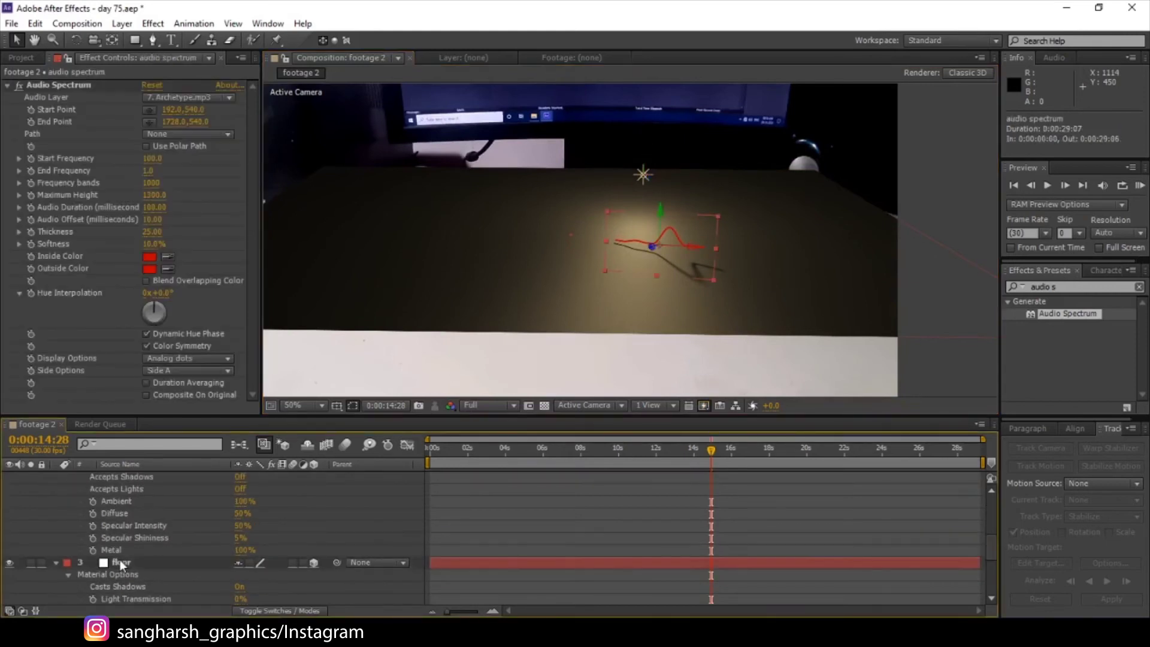
pyautogui.click(125, 567)
pyautogui.scroll(-3, 210, 550)
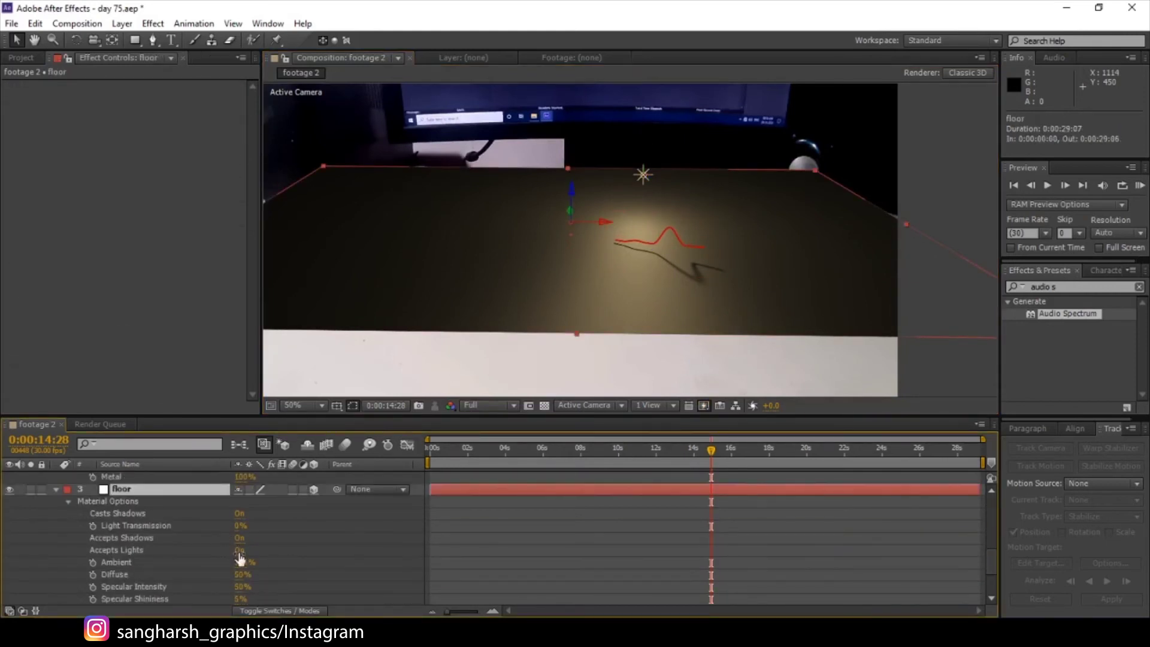
pyautogui.click(240, 549)
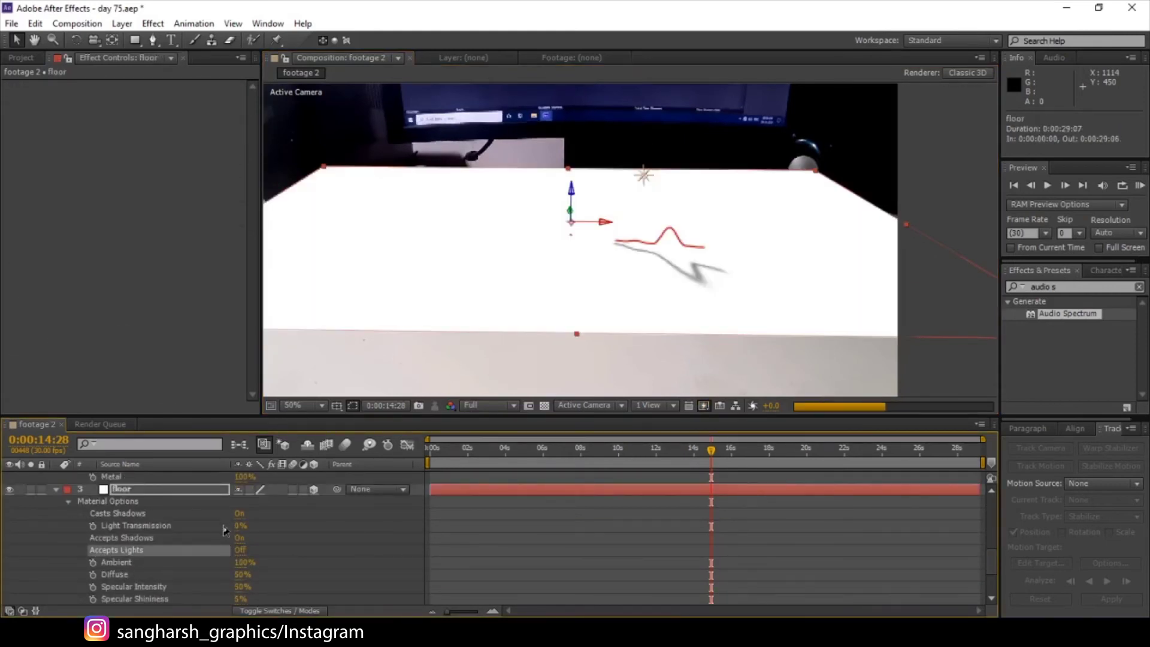
pyautogui.scroll(-2, 115, 525)
pyautogui.scroll(2, 118, 524)
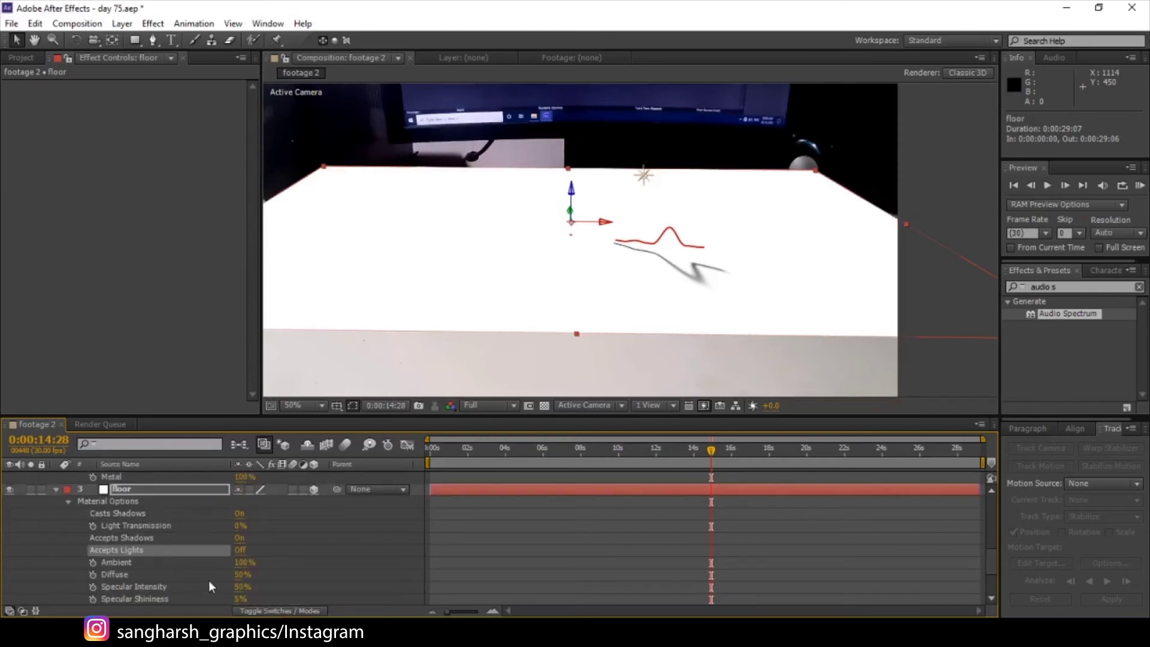
# Step: Set the floor layer's blending mode to Multiply and check the spectrum's shadow up close
pyautogui.click(268, 611)
pyautogui.click(255, 490)
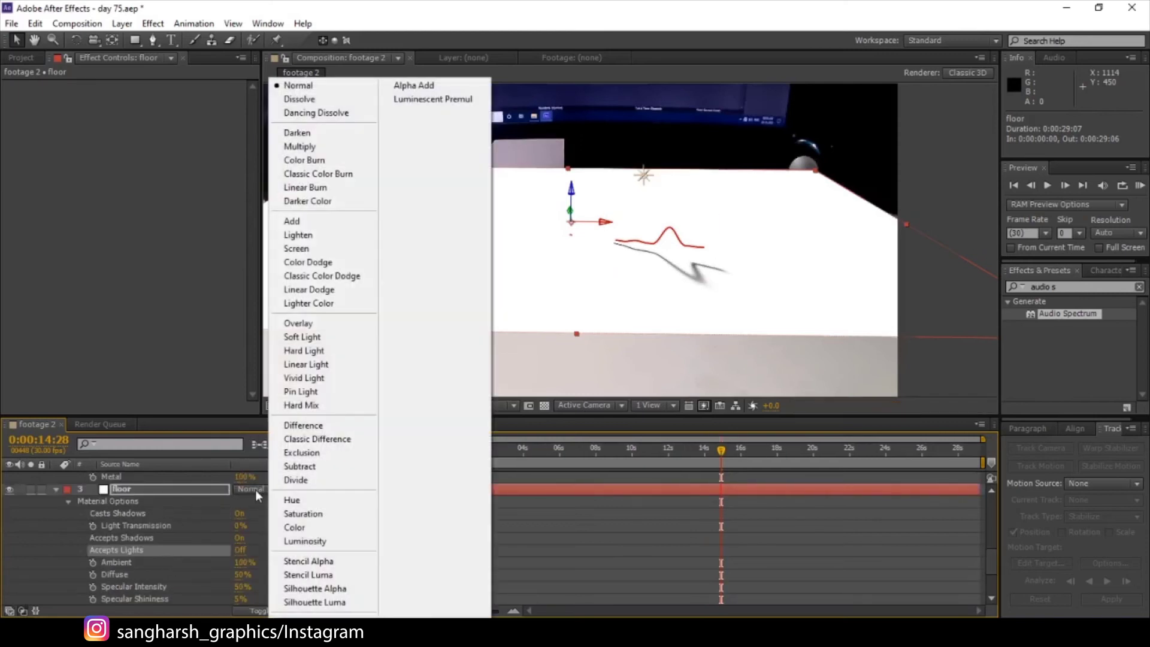
pyautogui.click(320, 150)
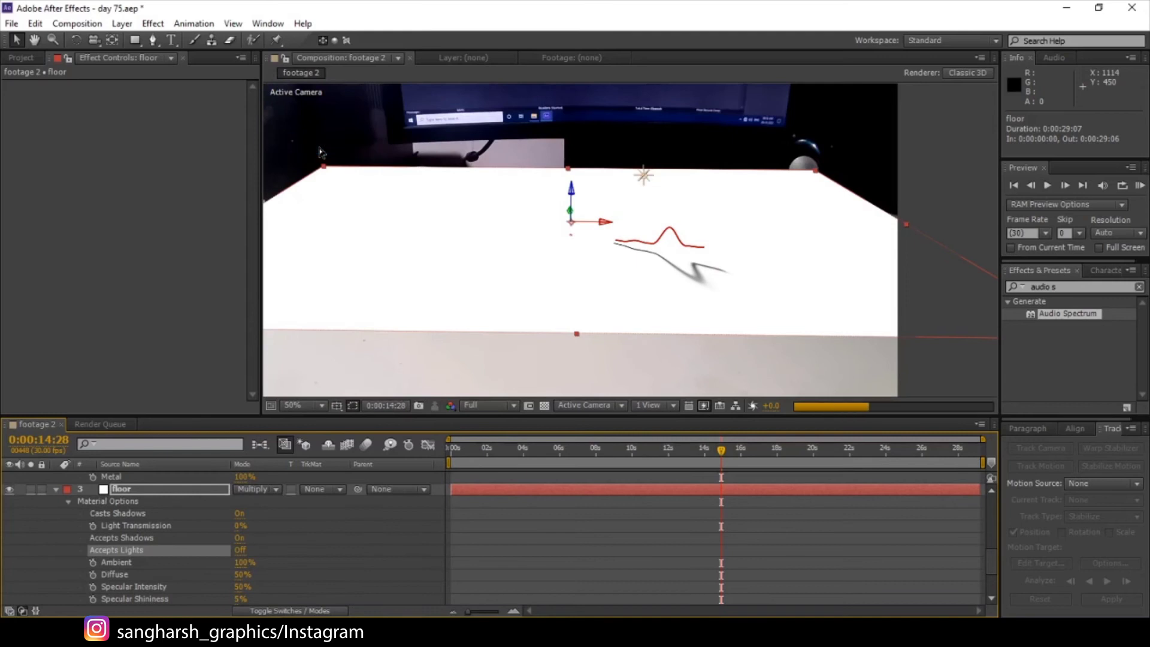
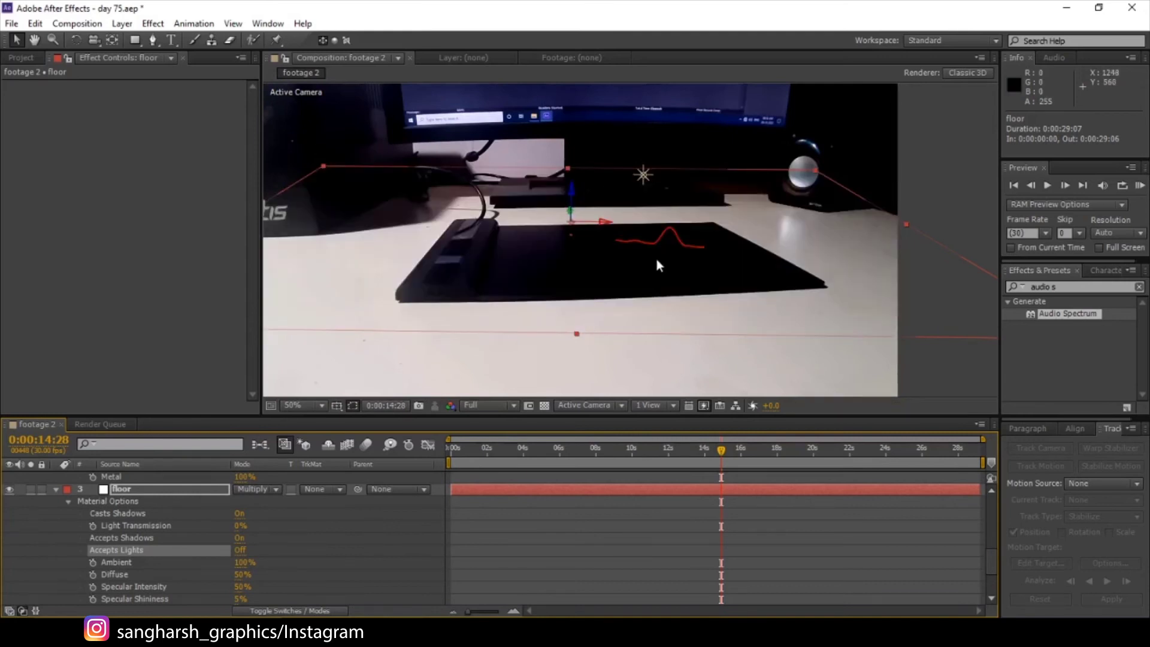
pyautogui.scroll(2, 682, 254)
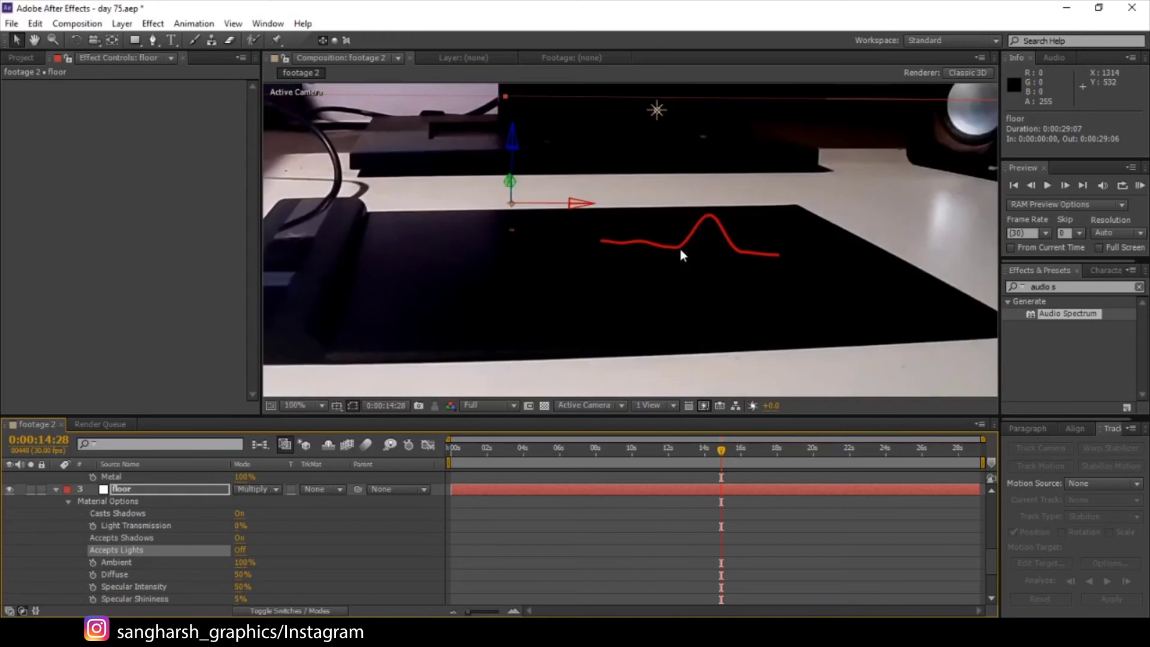
pyautogui.scroll(-2, 681, 250)
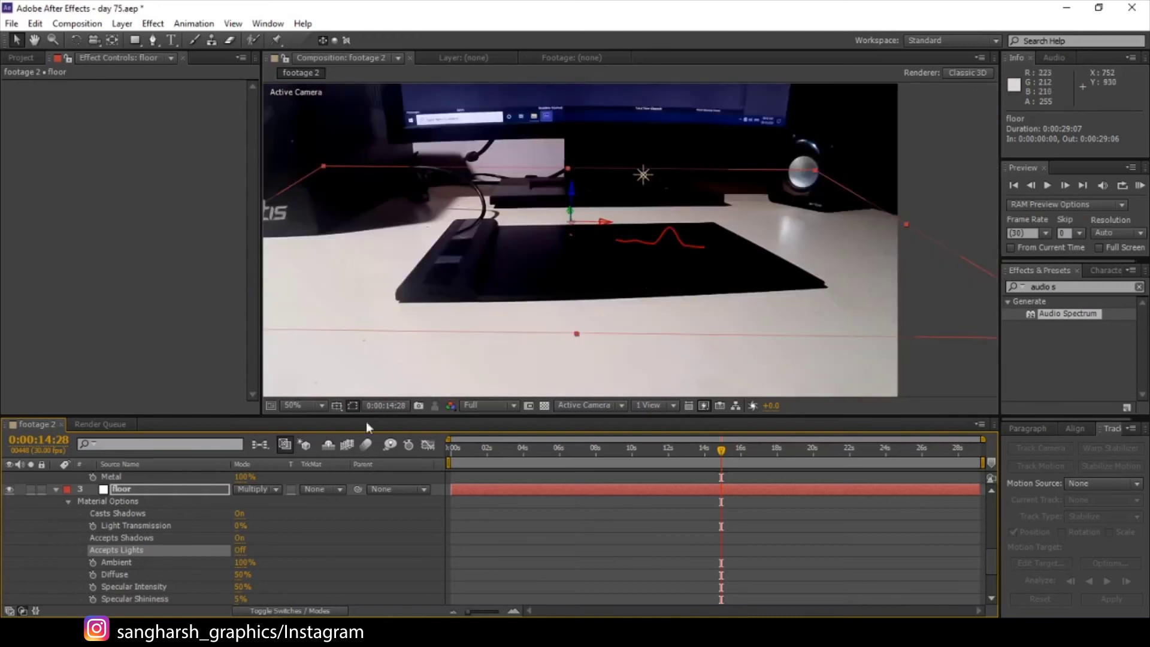
# Step: Collapse the expanded properties of the floor, audio spectrum and Light 1 layers
pyautogui.click(56, 487)
pyautogui.scroll(5, 128, 504)
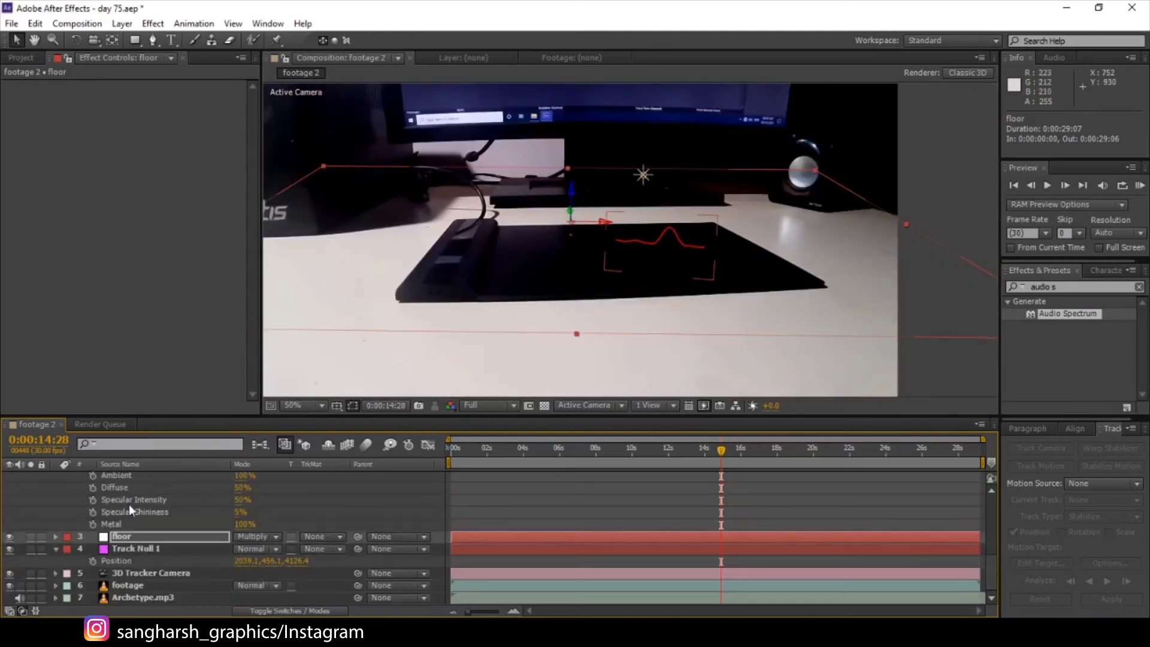
pyautogui.click(56, 513)
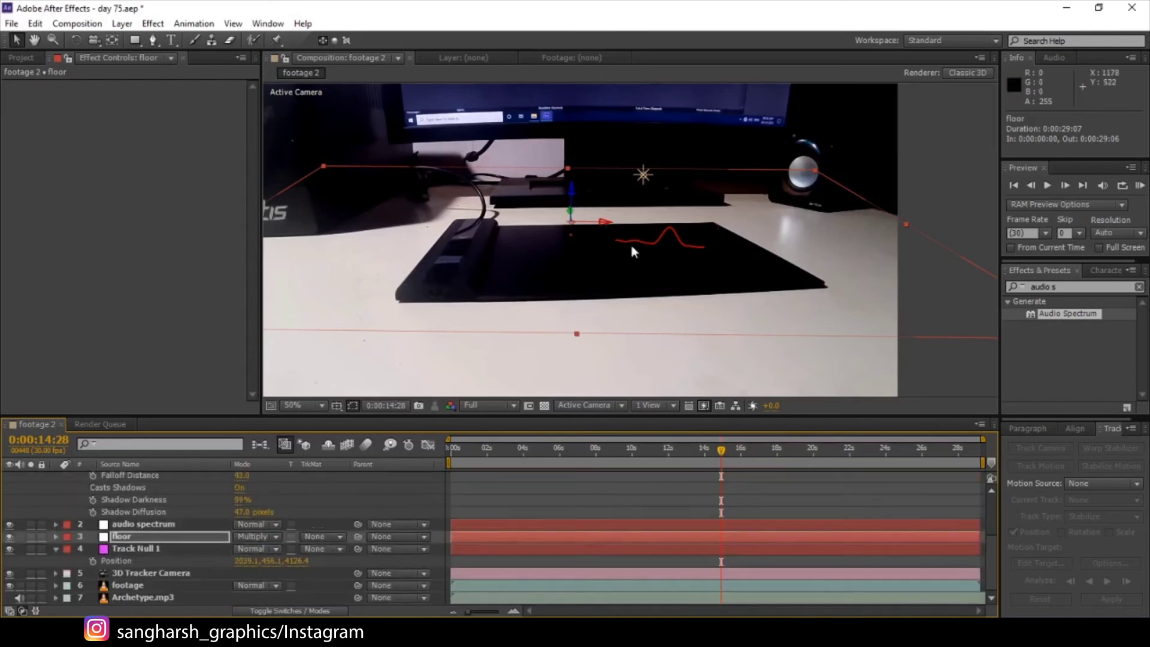
pyautogui.click(711, 261)
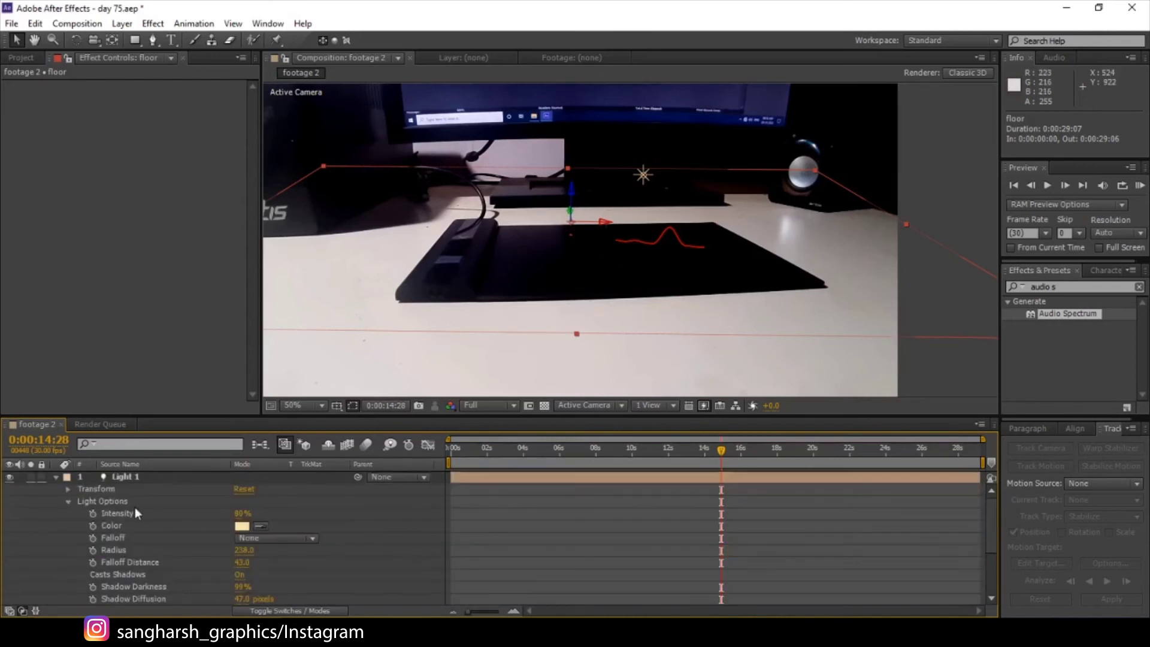
pyautogui.click(56, 476)
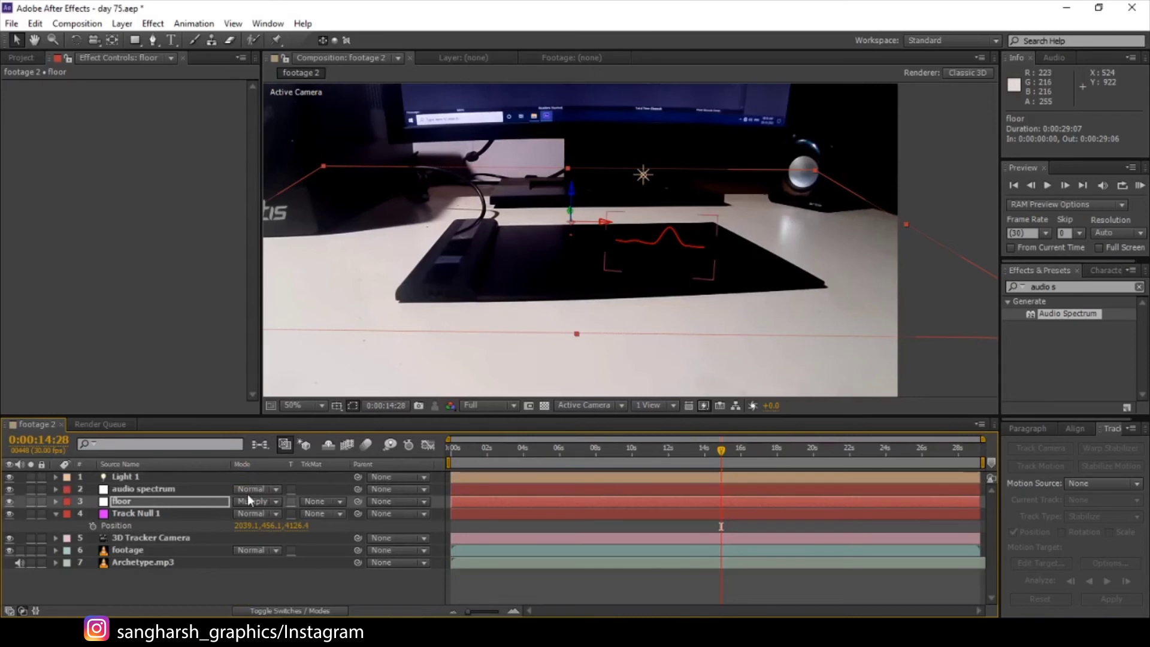
pyautogui.click(200, 587)
pyautogui.click(158, 498)
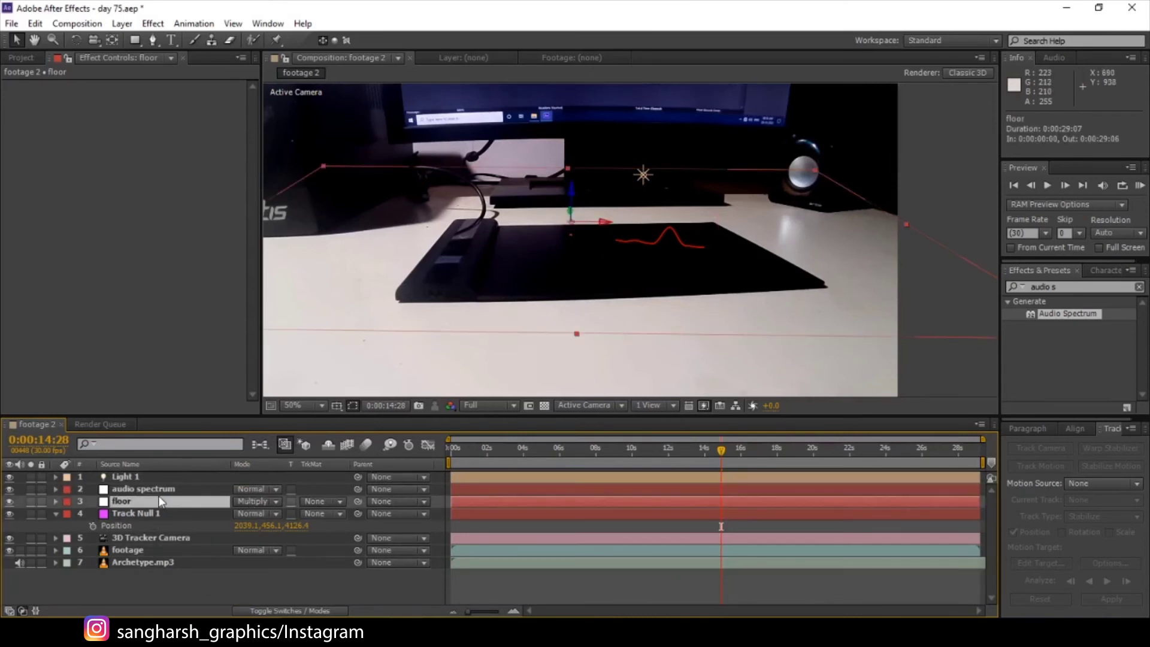
# Step: Duplicate the audio spectrum layer and switch to the Rotation tool
pyautogui.click(159, 490)
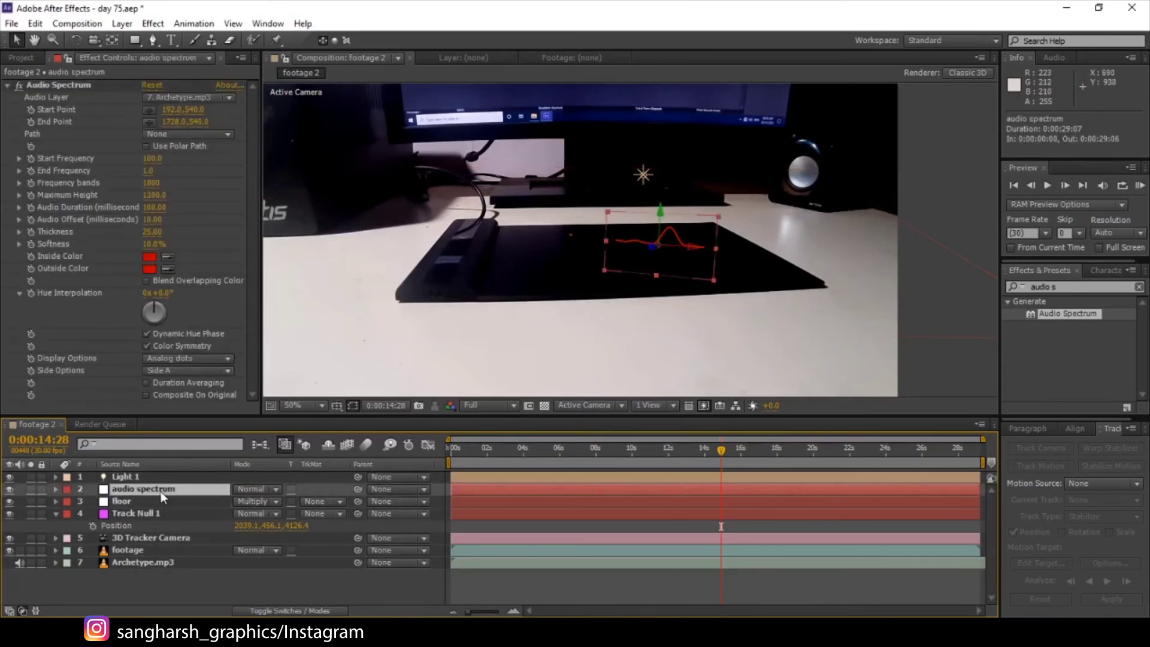
pyautogui.hotkey('ctrl', 'd')
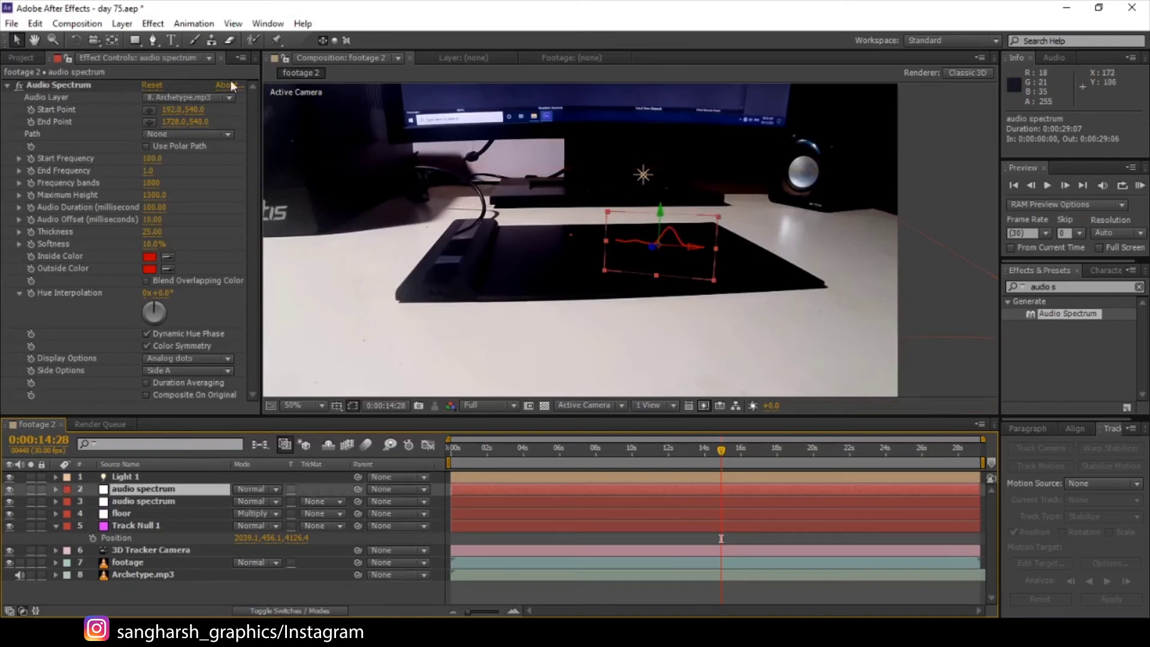
pyautogui.press('w')
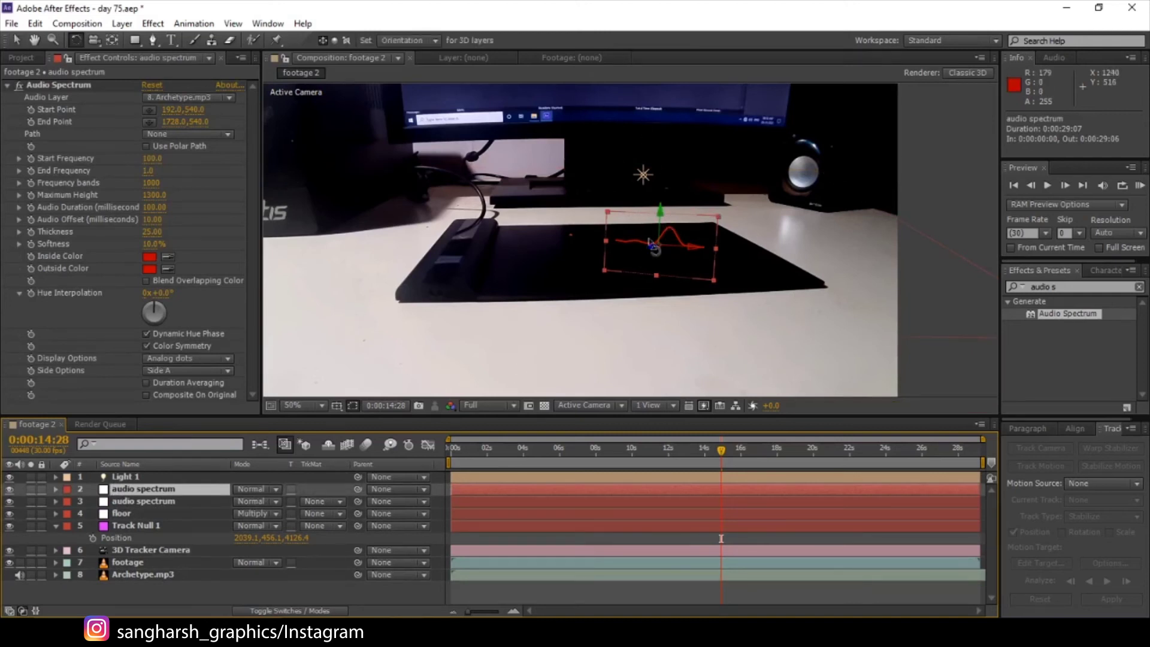
# Step: Move the duplicated audio spectrum's anchor point to the layer's left end, about 140, 532, 0, and return to the footage 2 composition
pyautogui.doubleClick(148, 491)
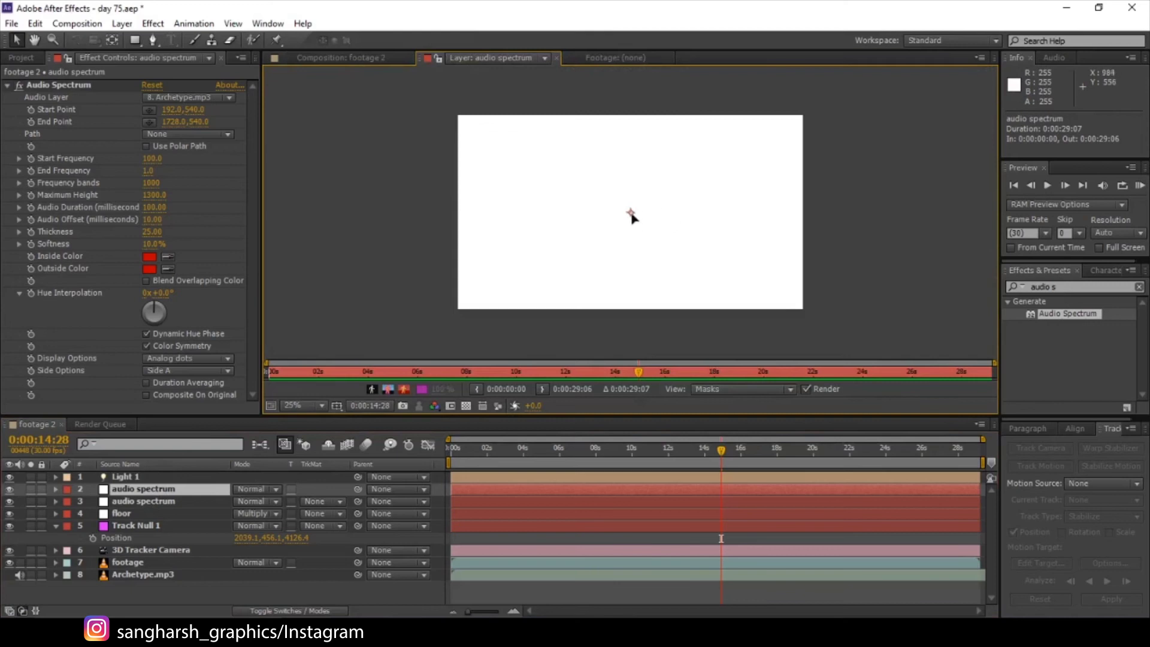
pyautogui.moveTo(632, 217); pyautogui.dragTo(546, 225)
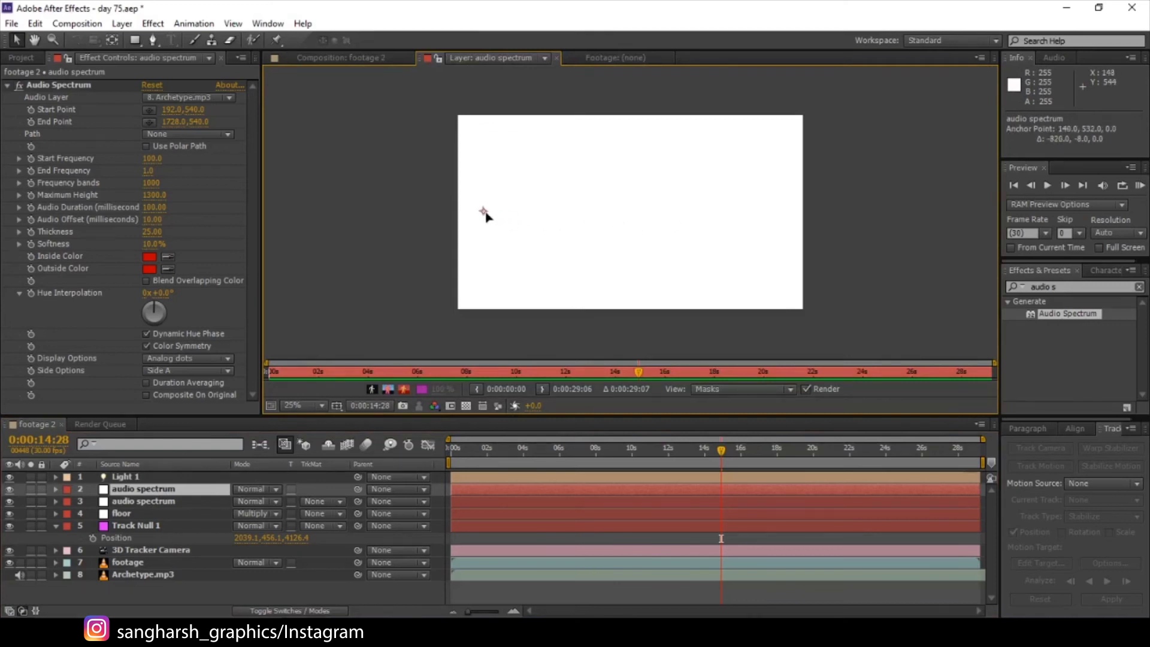
pyautogui.press('Return')
pyautogui.click(288, 57)
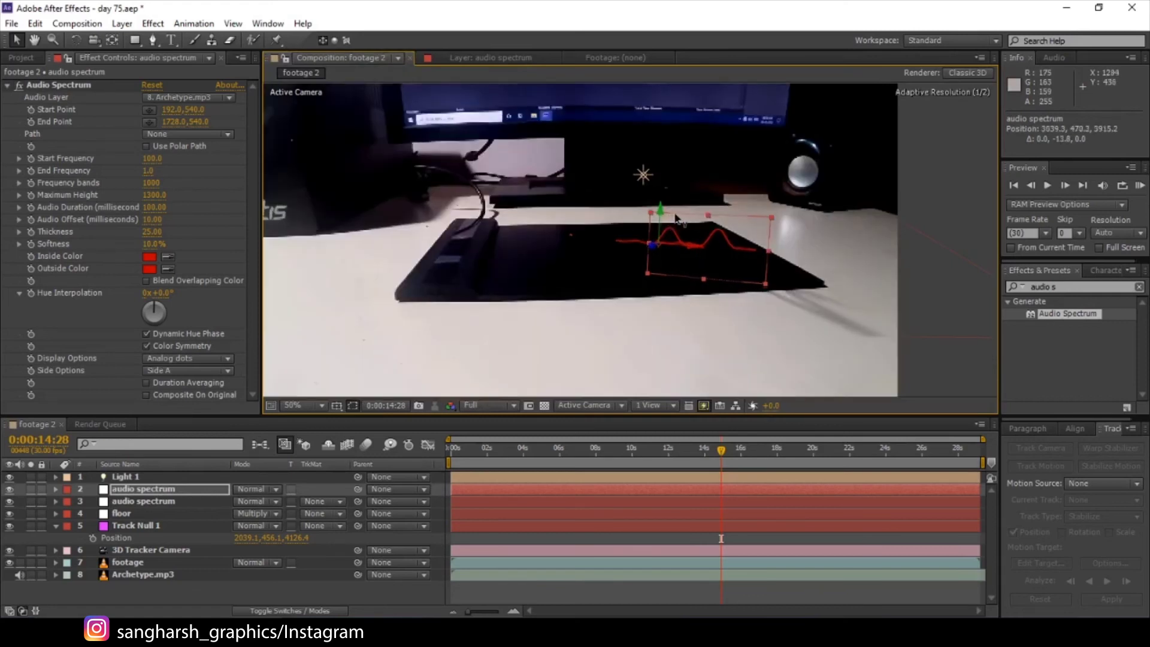
pyautogui.hotkey('ctrl', 'z')
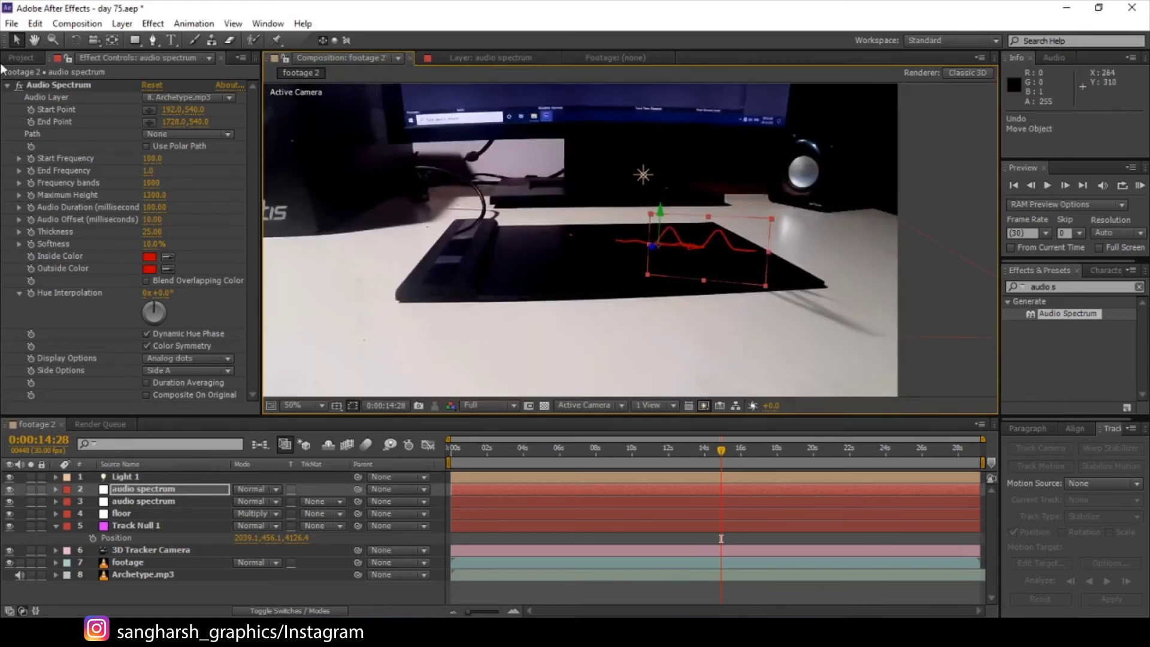
# Step: Try to rotate the duplicated audio spectrum about its Y axis to about 288°, and undo the rotation
pyautogui.click(75, 40)
pyautogui.moveTo(656, 246); pyautogui.dragTo(686, 225)
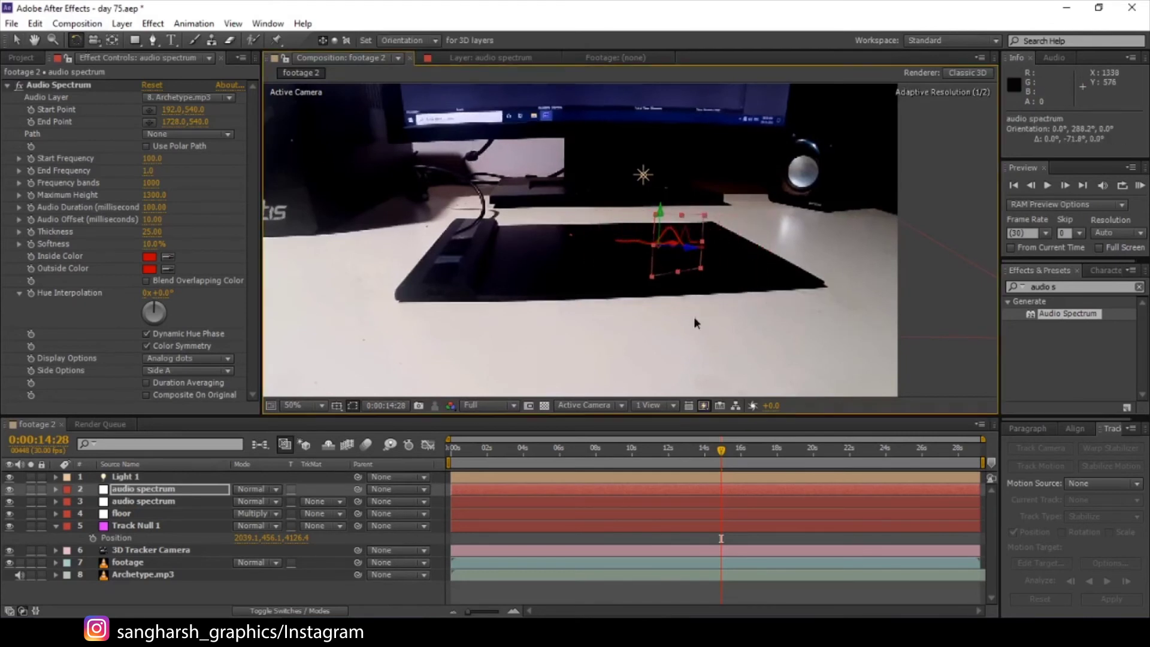
pyautogui.hotkey('ctrl', 'z')
# Step: Delete the original audio spectrum layer and select the duplicate with the shifted anchor point
pyautogui.click(146, 500)
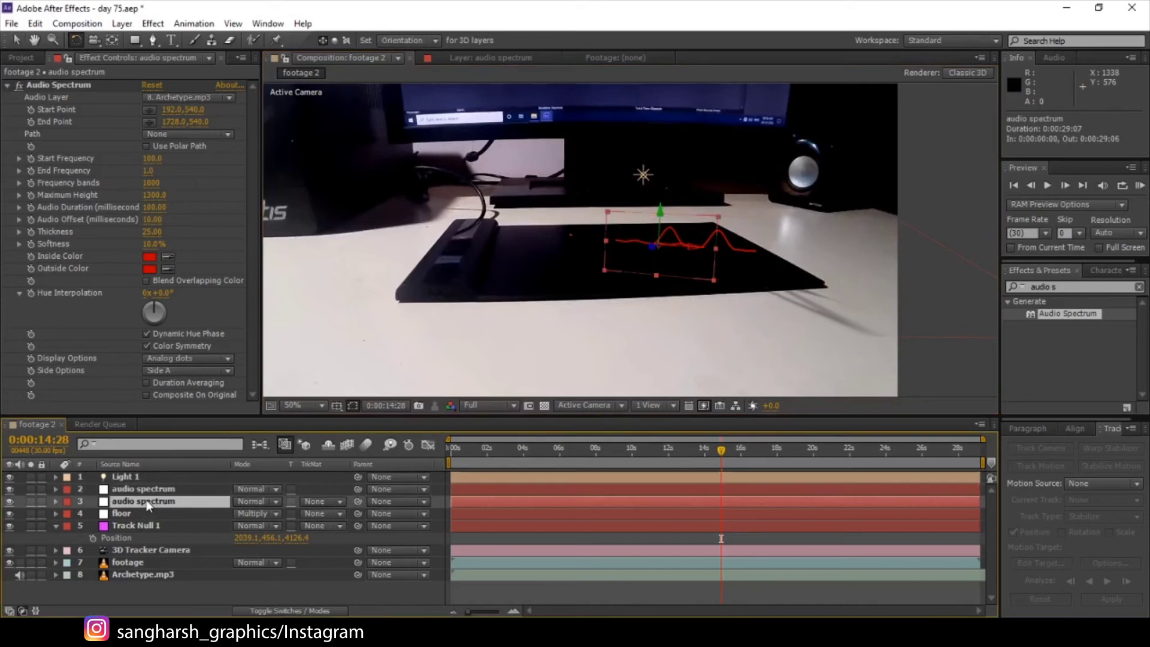
pyautogui.press('Delete')
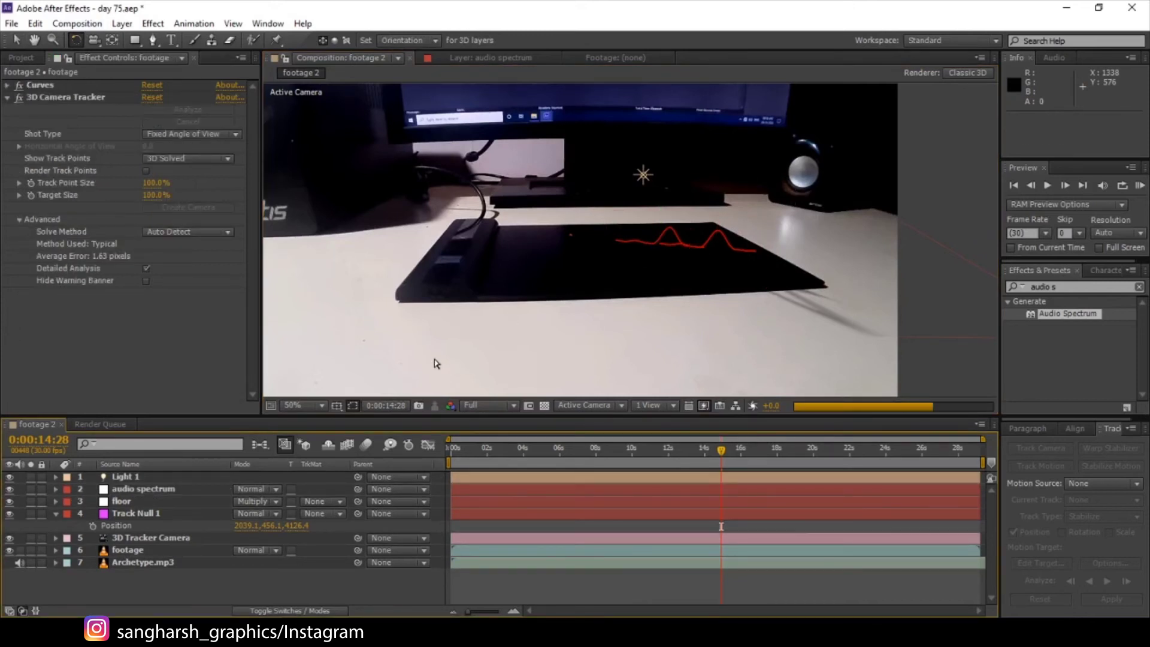
pyautogui.click(130, 490)
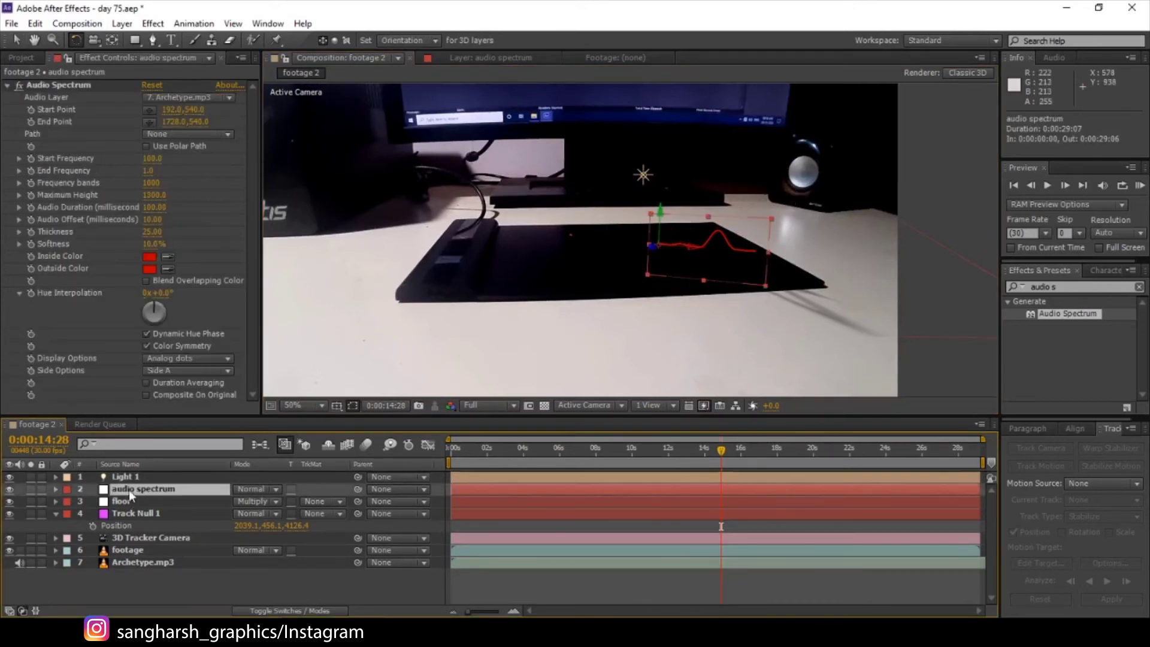
# Step: Duplicate the audio spectrum layer twice, rotating the copies about their Y axis to about 310° and 282°
pyautogui.hotkey('ctrl', 'd')
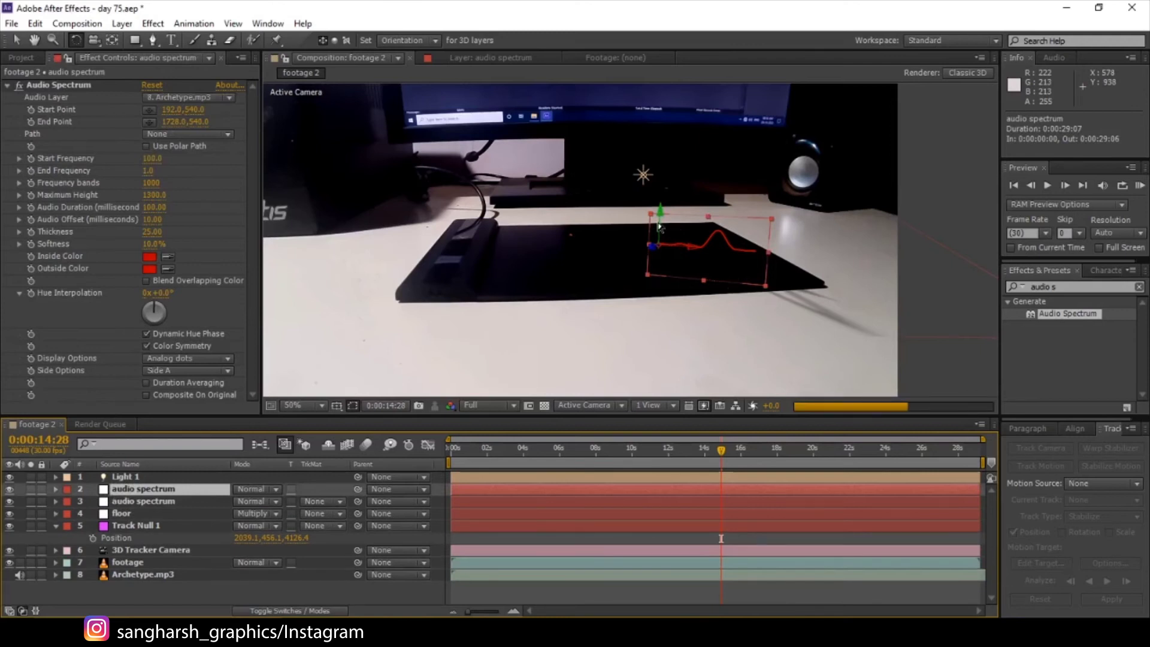
pyautogui.moveTo(661, 225); pyautogui.dragTo(690, 220)
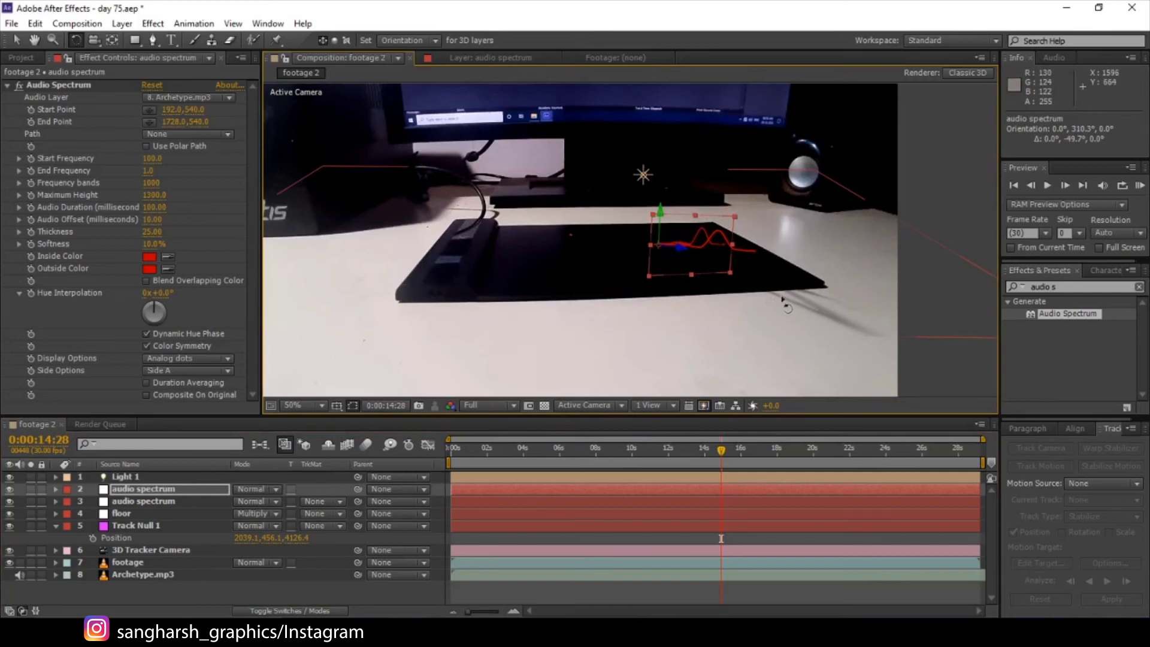
pyautogui.hotkey('ctrl', 'd')
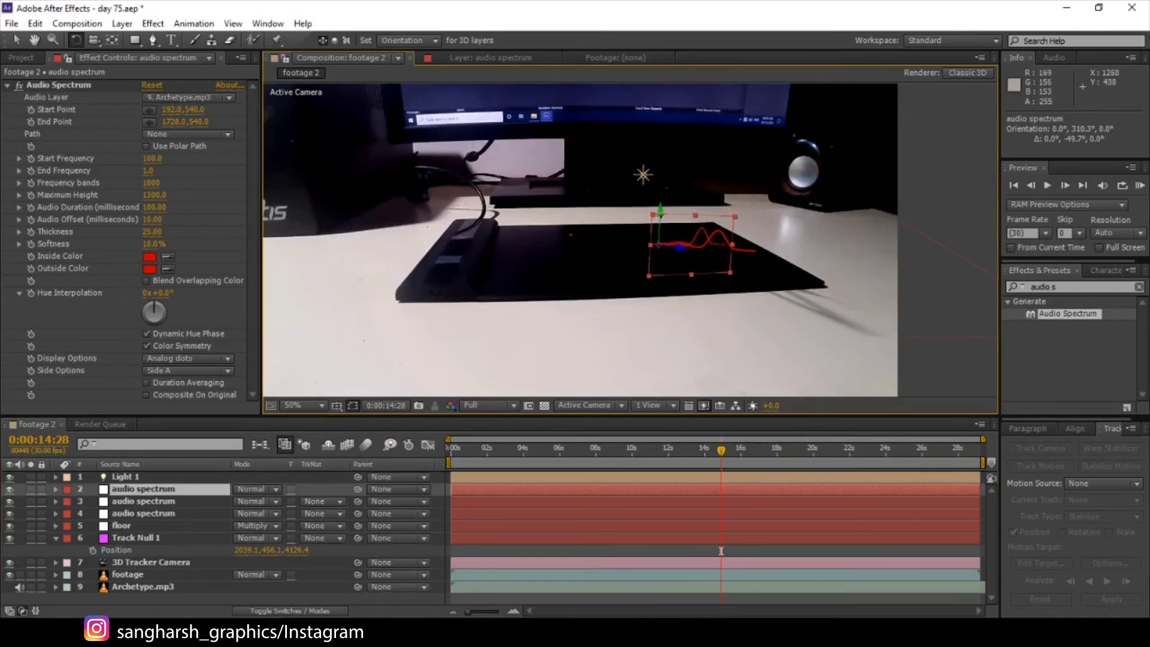
pyautogui.moveTo(661, 224); pyautogui.dragTo(675, 218)
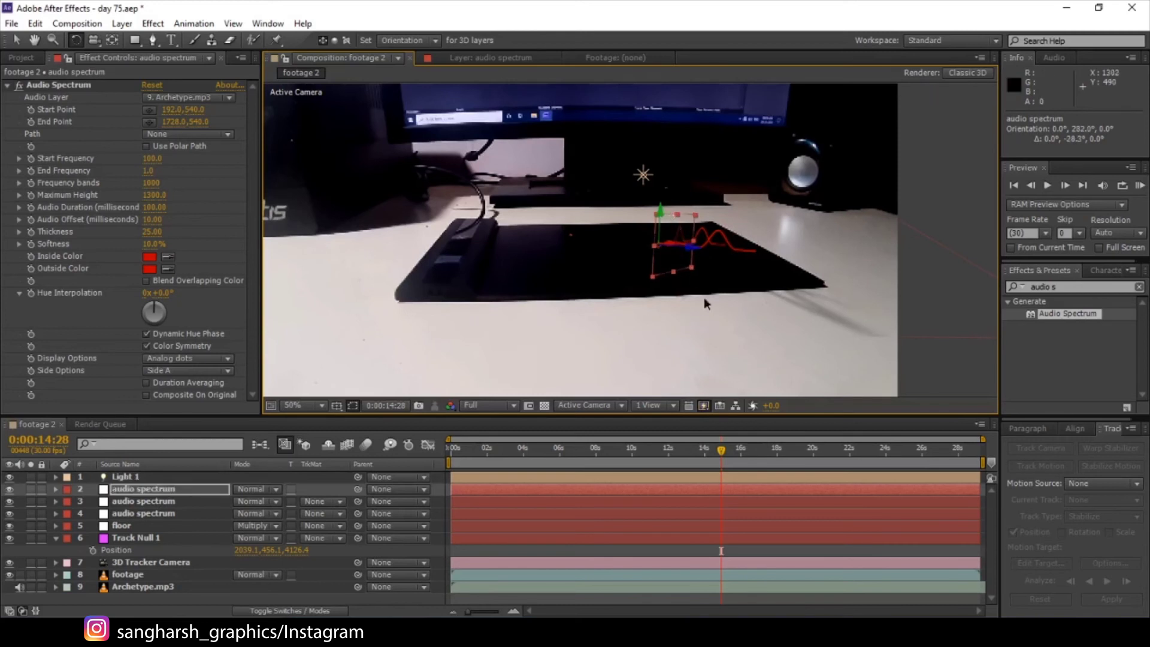
# Step: At 0:00:18:13, fine-tune the Y rotation of the newest audio spectrum to about 272° and the original one to about 2°
pyautogui.click(610, 454)
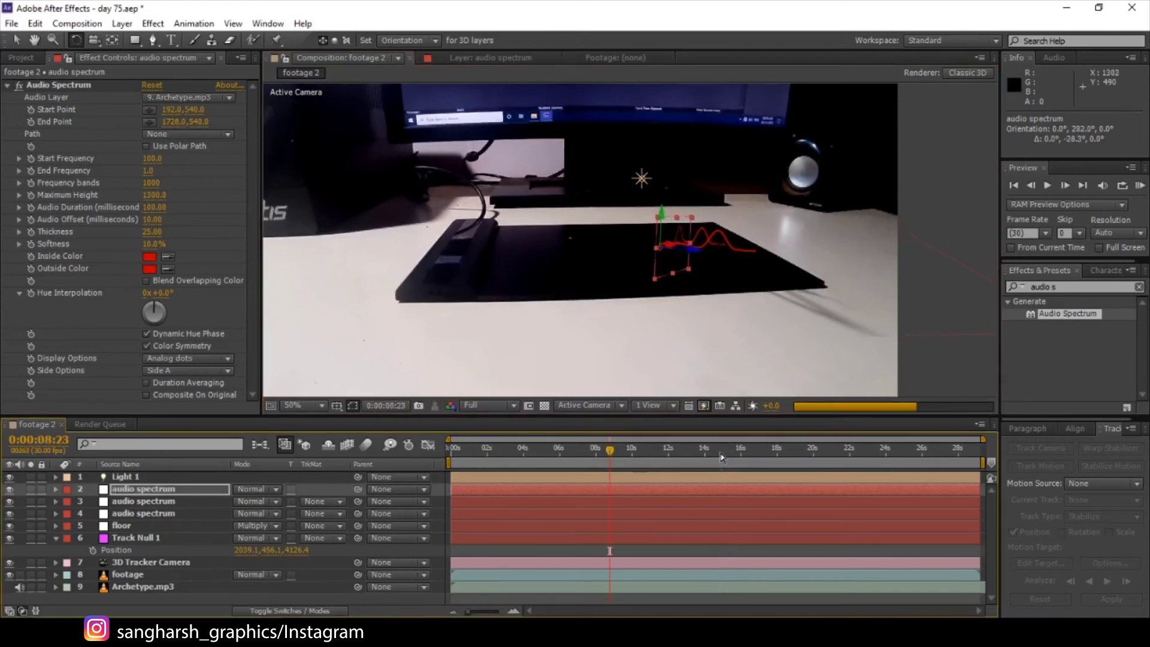
pyautogui.click(785, 453)
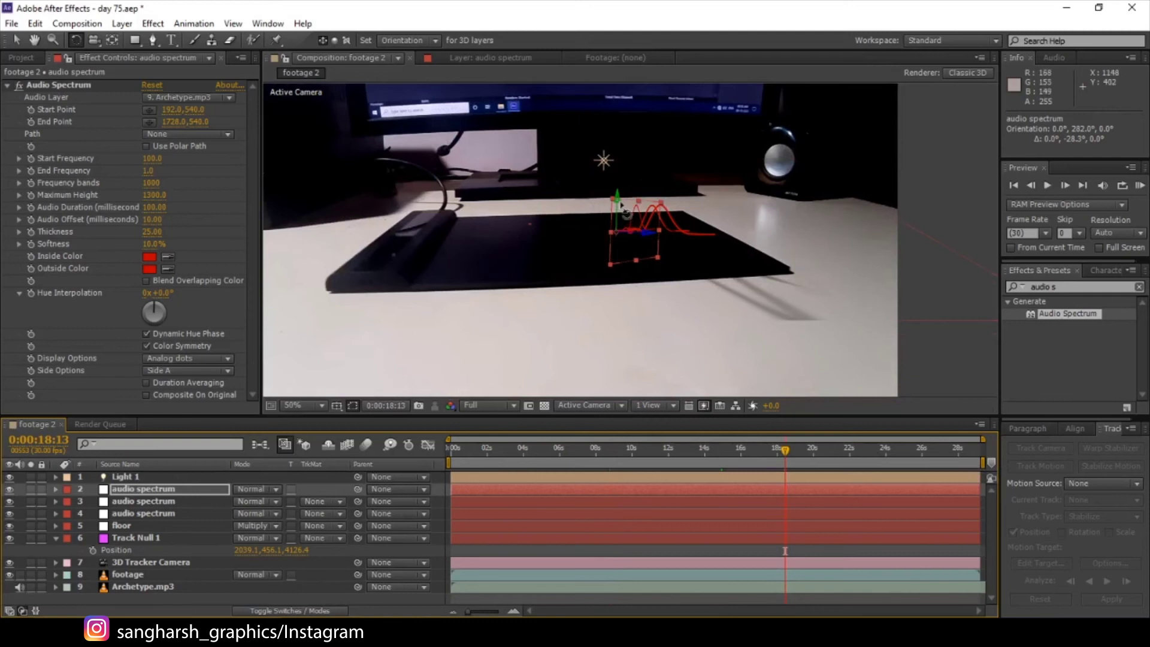
pyautogui.moveTo(617, 199); pyautogui.dragTo(625, 204)
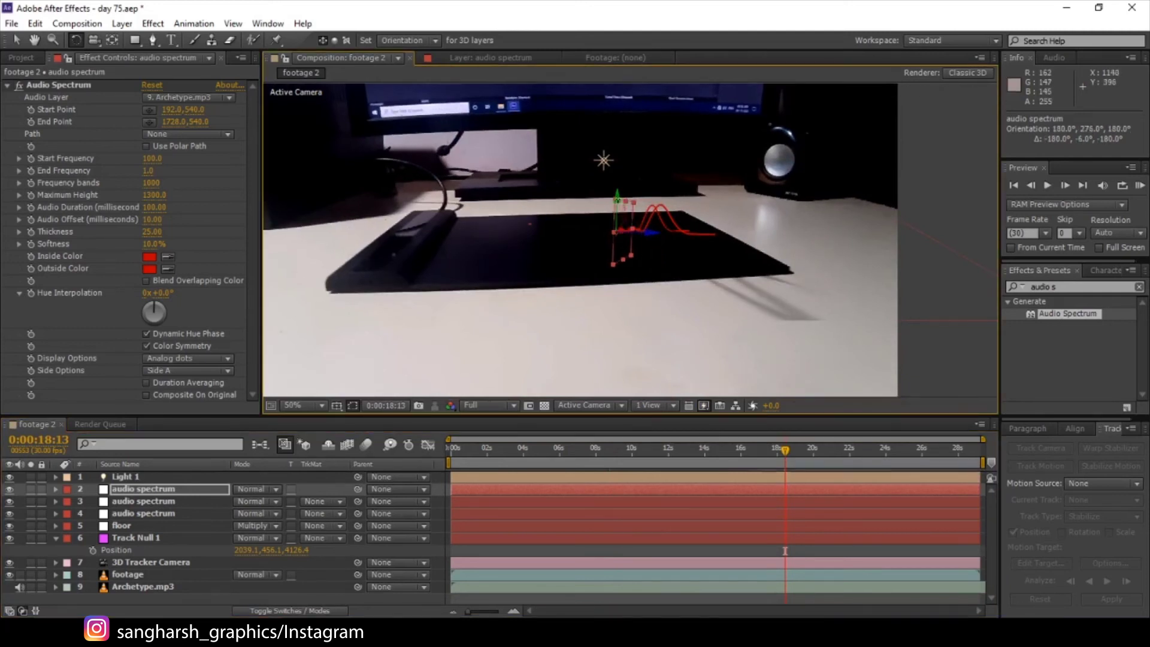
pyautogui.click(651, 210)
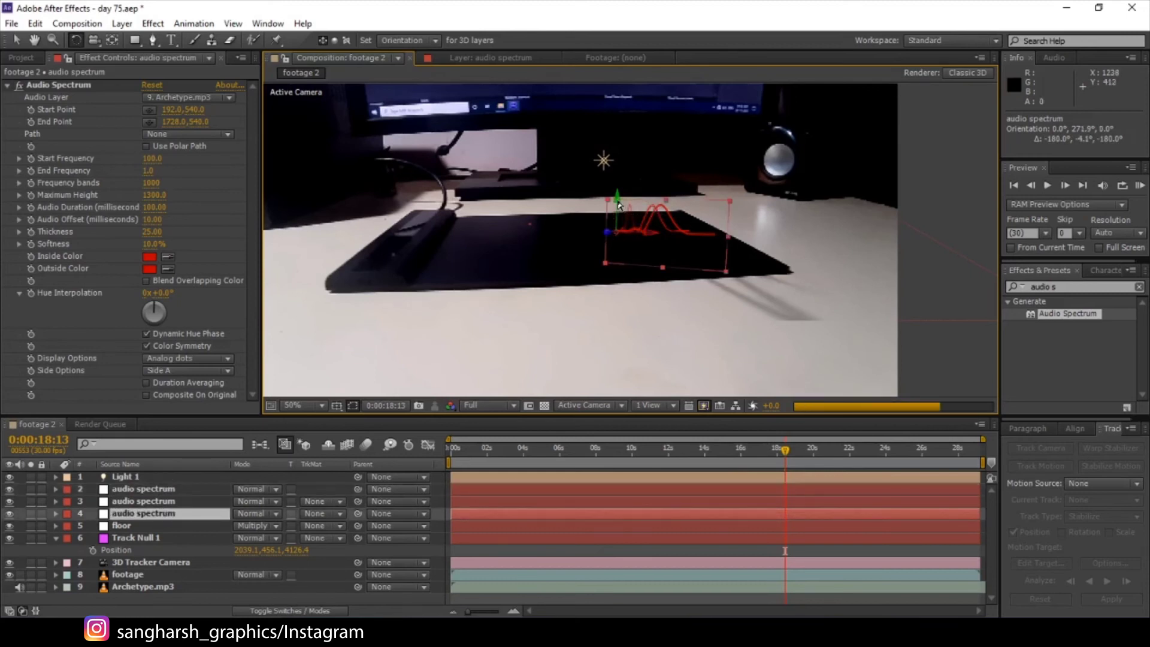
pyautogui.moveTo(618, 205)
pyautogui.mouseDown()
pyautogui.moveTo(576, 207)
pyautogui.moveTo(605, 208)
pyautogui.mouseUp()
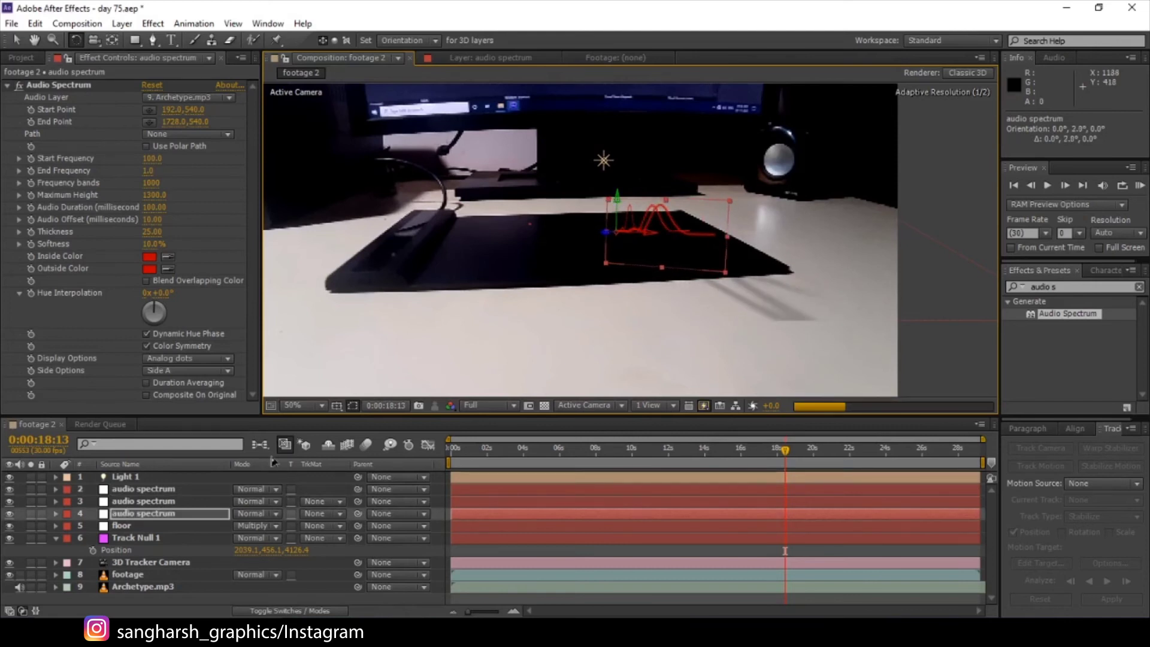
# Step: Duplicate the newest audio spectrum twice, orienting the copies to about 180, 292, 180° and 180, 308, 180°
pyautogui.click(185, 488)
pyautogui.hotkey('ctrl', 'd')
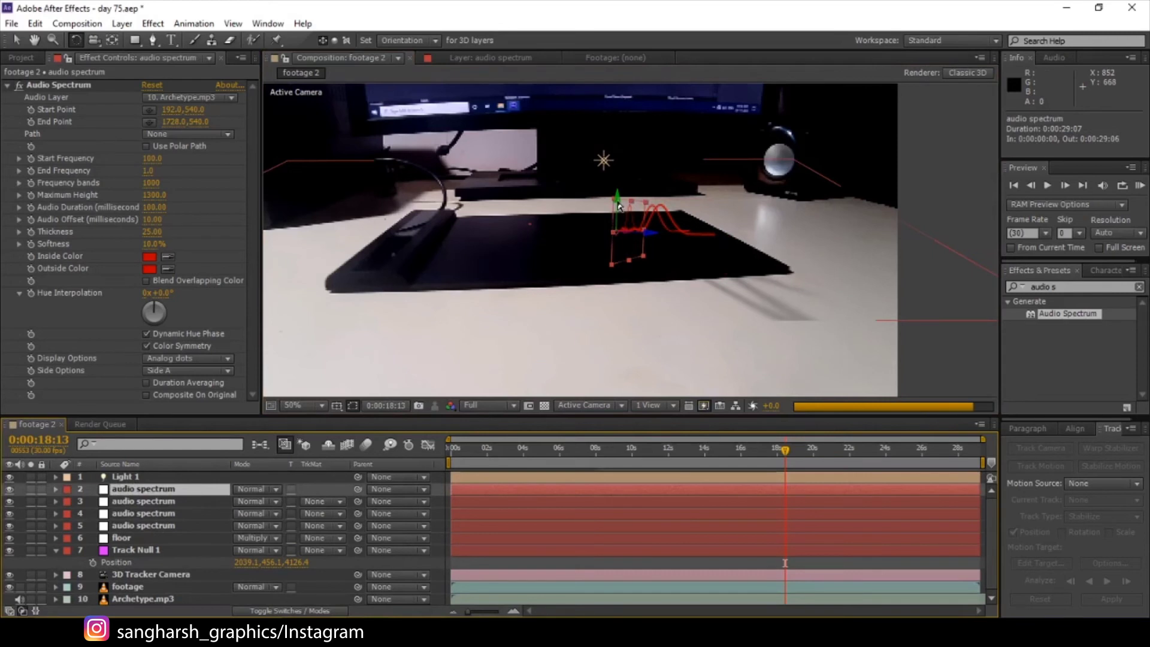
pyautogui.moveTo(617, 200); pyautogui.dragTo(711, 121)
pyautogui.hotkey('ctrl', 'd')
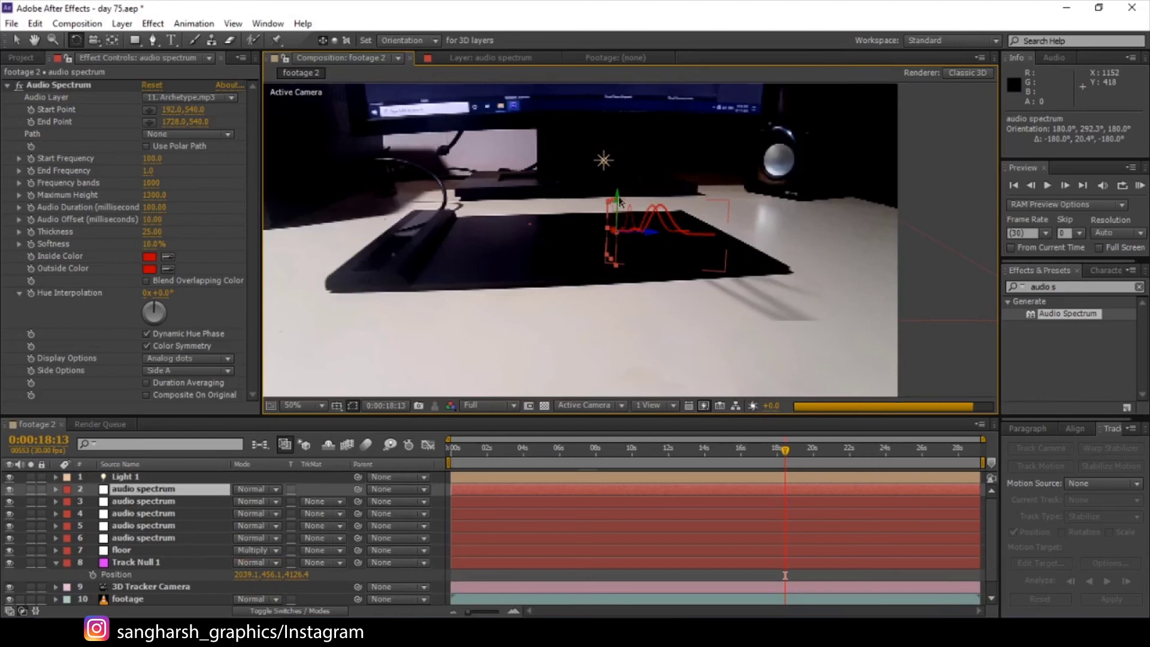
pyautogui.moveTo(620, 202); pyautogui.dragTo(619, 205)
# Step: Add three more audio spectrum copies with X and Z orientation at 180° and Y orientation at about 336°, 28° and 75°
pyautogui.hotkey('ctrl', 'd')
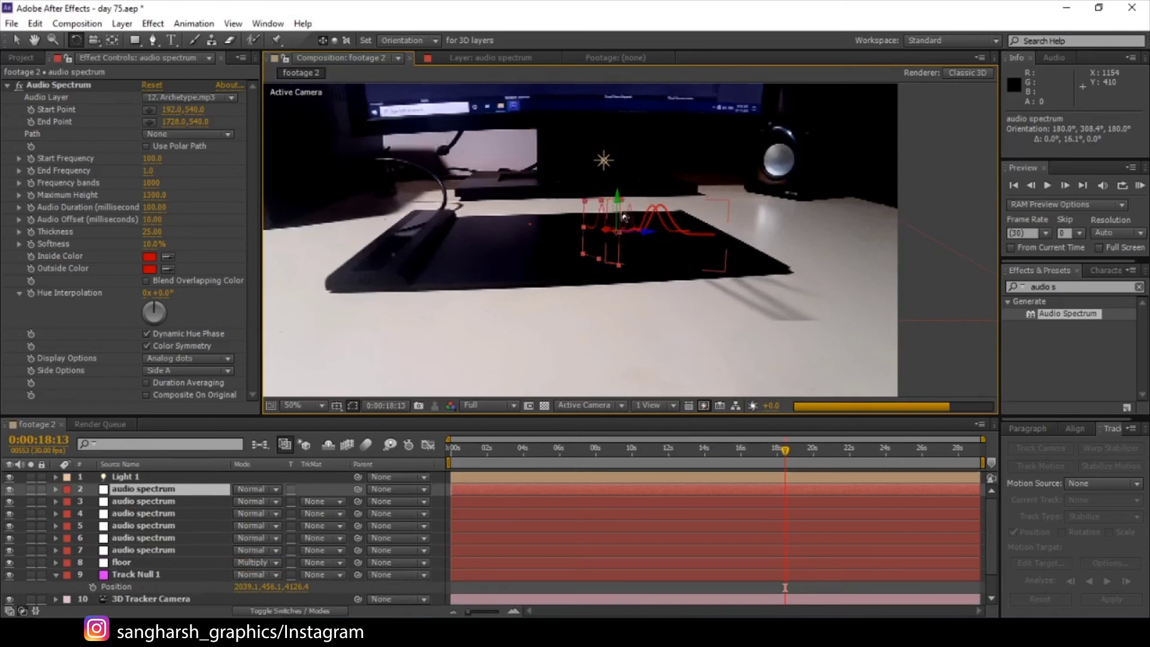
pyautogui.moveTo(620, 205); pyautogui.dragTo(636, 259)
pyautogui.hotkey('ctrl', 'd')
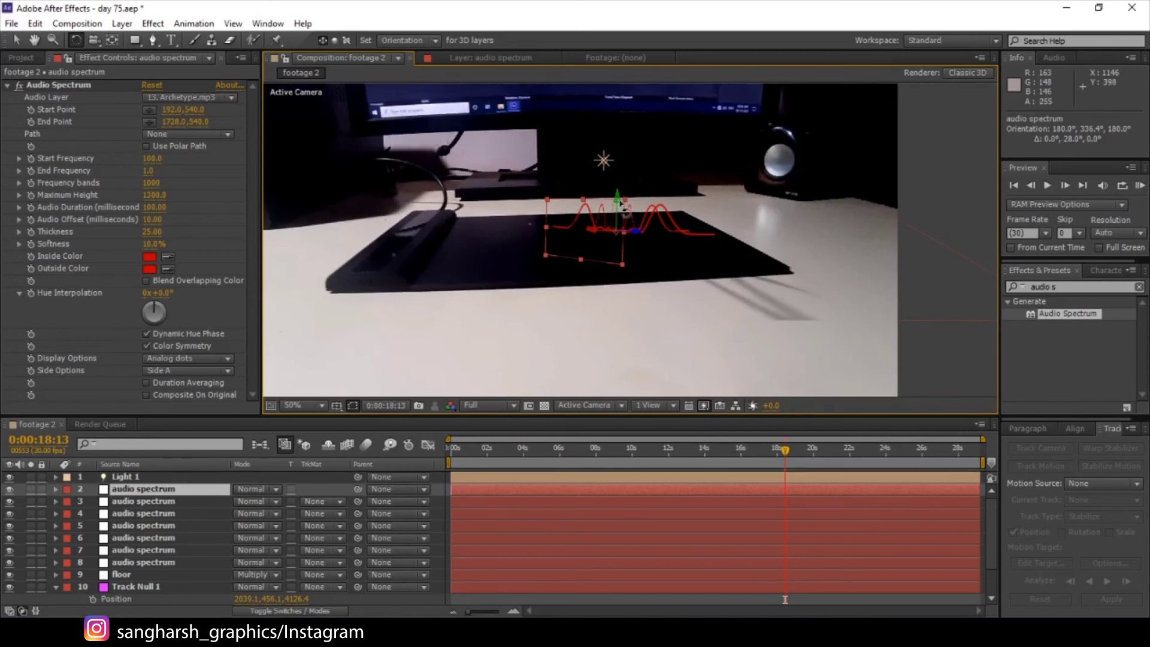
pyautogui.moveTo(626, 209); pyautogui.dragTo(636, 201)
pyautogui.hotkey('ctrl', 'd')
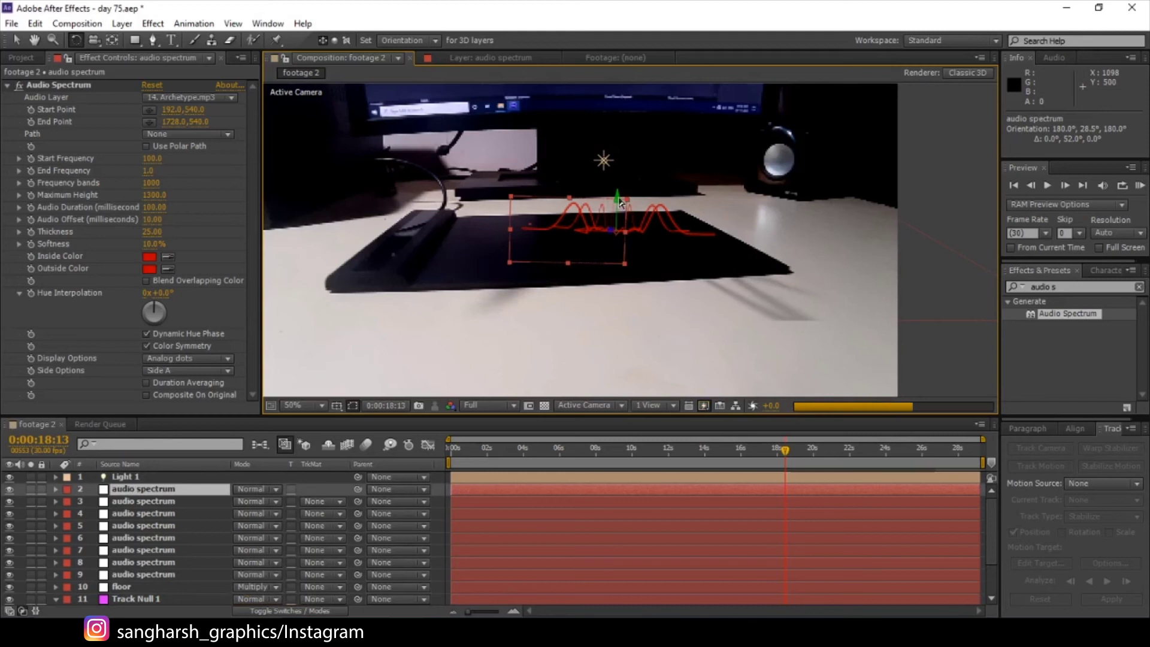
pyautogui.moveTo(620, 205)
pyautogui.mouseDown()
pyautogui.moveTo(637, 203)
pyautogui.moveTo(628, 208)
pyautogui.mouseUp()
# Step: Complete the ring with three more audio spectrum copies rotated about the Y axis to about 83°, 61° and 41°
pyautogui.hotkey('ctrl', 'd')
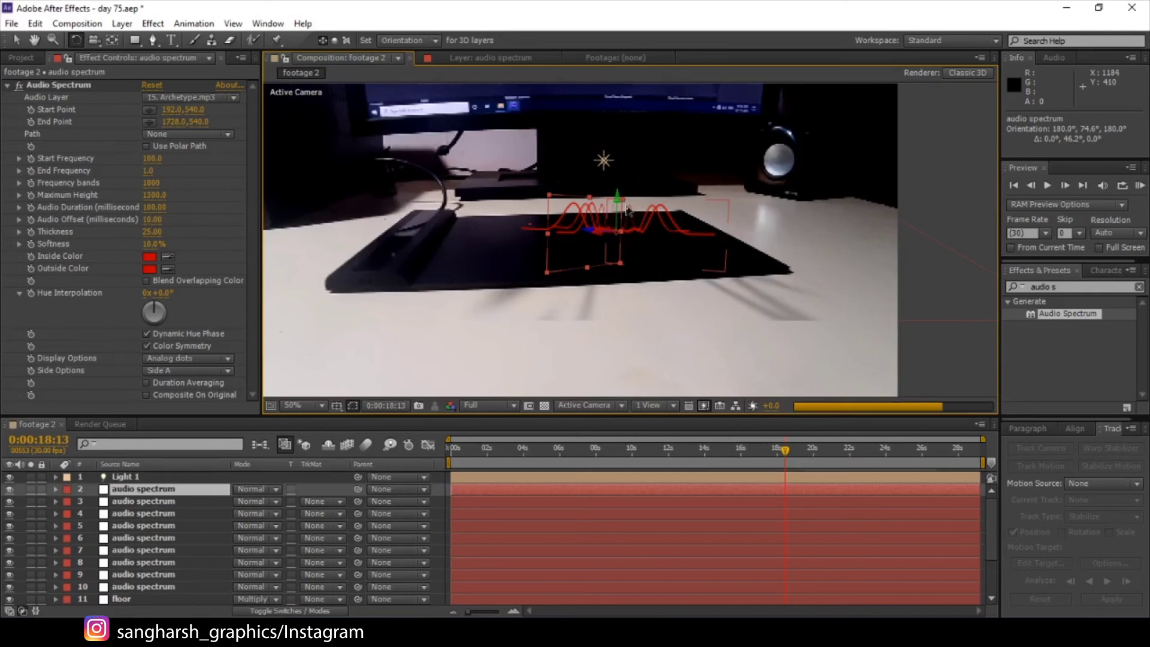
pyautogui.moveTo(620, 203); pyautogui.dragTo(625, 210)
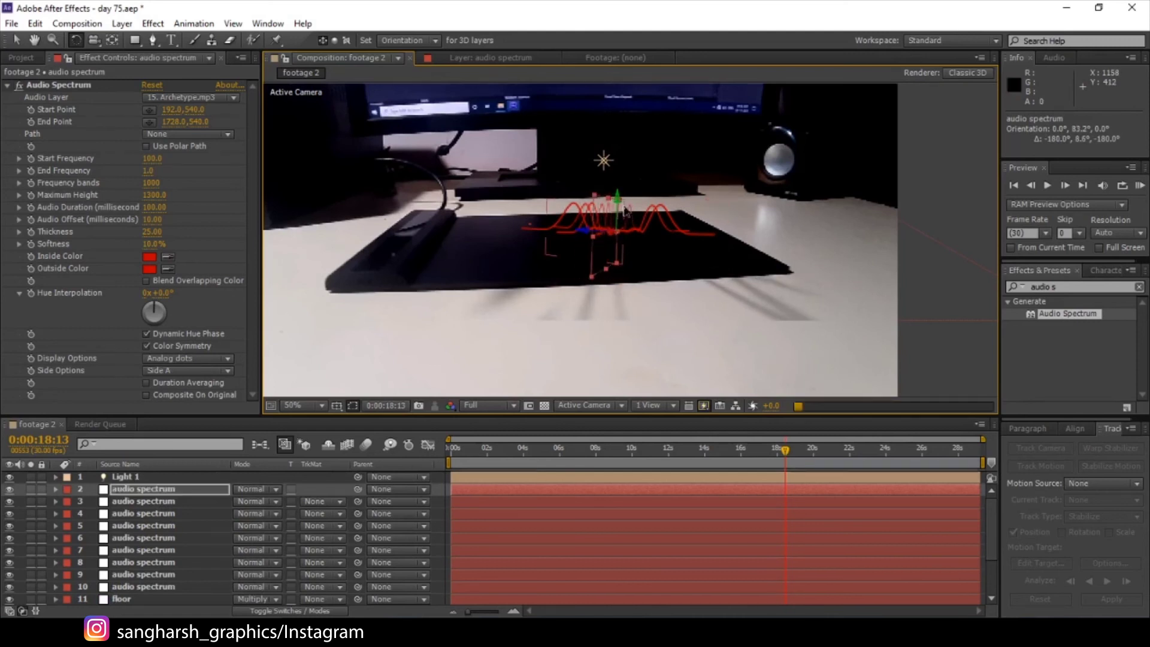
pyautogui.hotkey('ctrl', 'd')
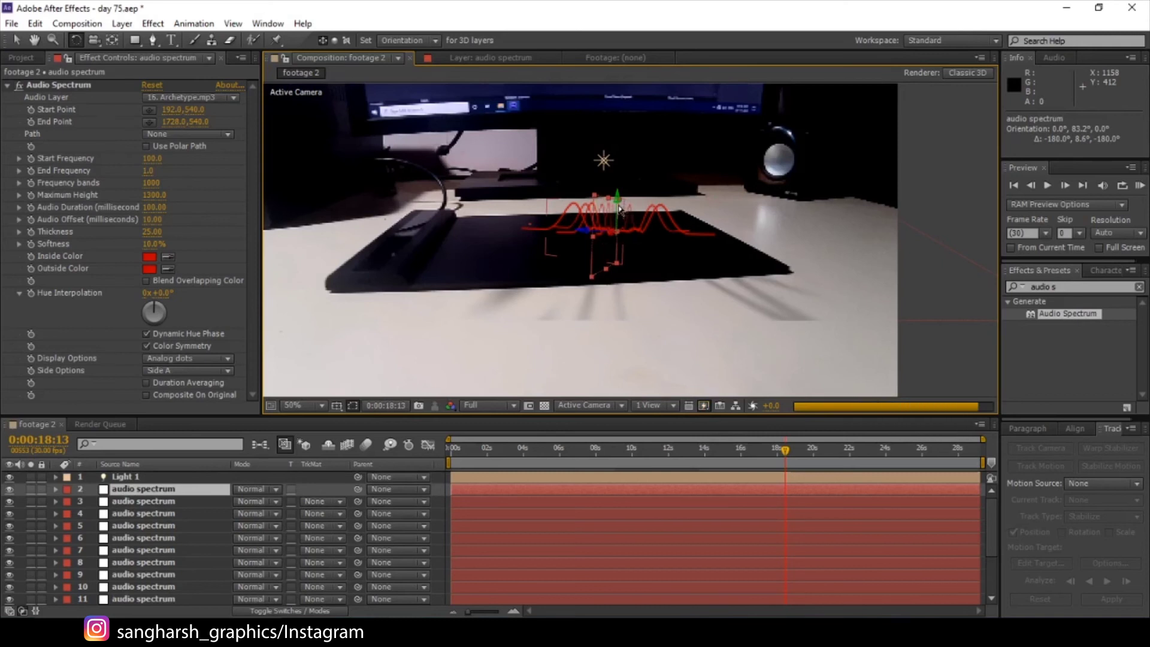
pyautogui.moveTo(646, 220); pyautogui.dragTo(624, 205)
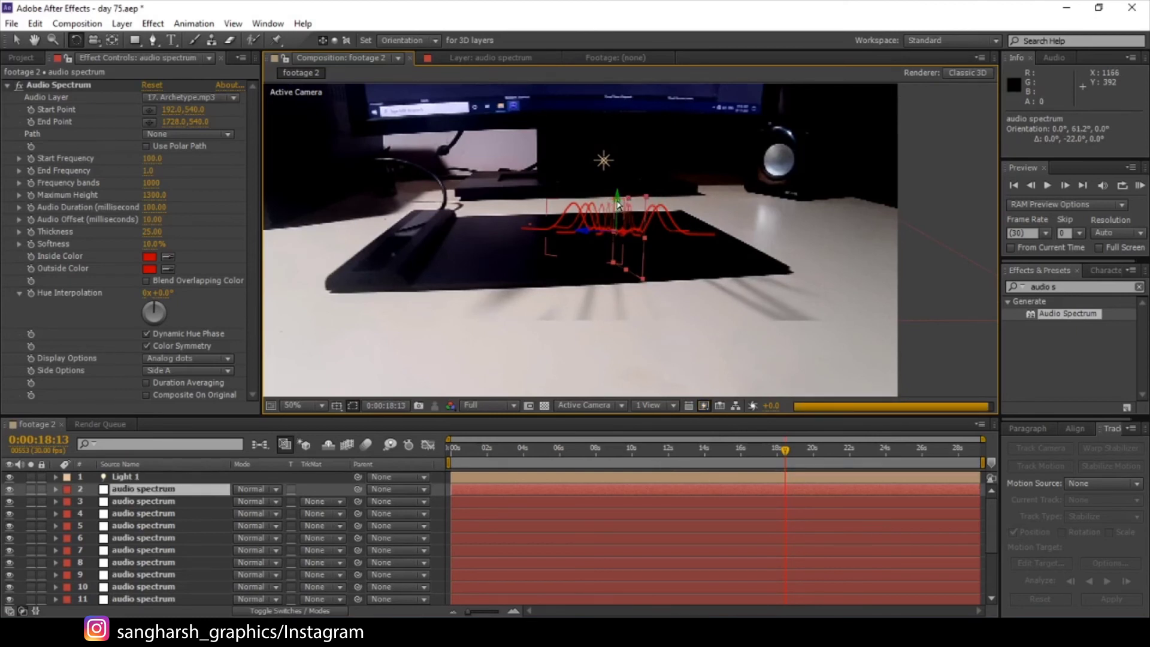
pyautogui.moveTo(619, 206); pyautogui.dragTo(739, 276)
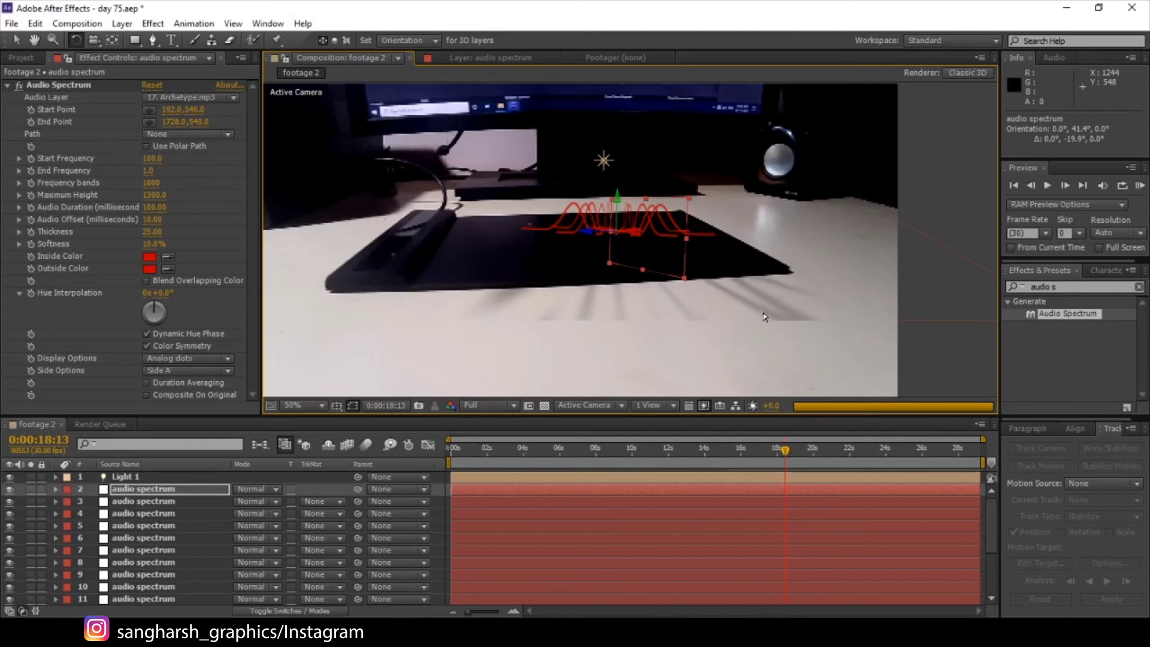
# Step: Reduce Light 1's shadow diffusion to 31 pixels in its light options
pyautogui.click(167, 476)
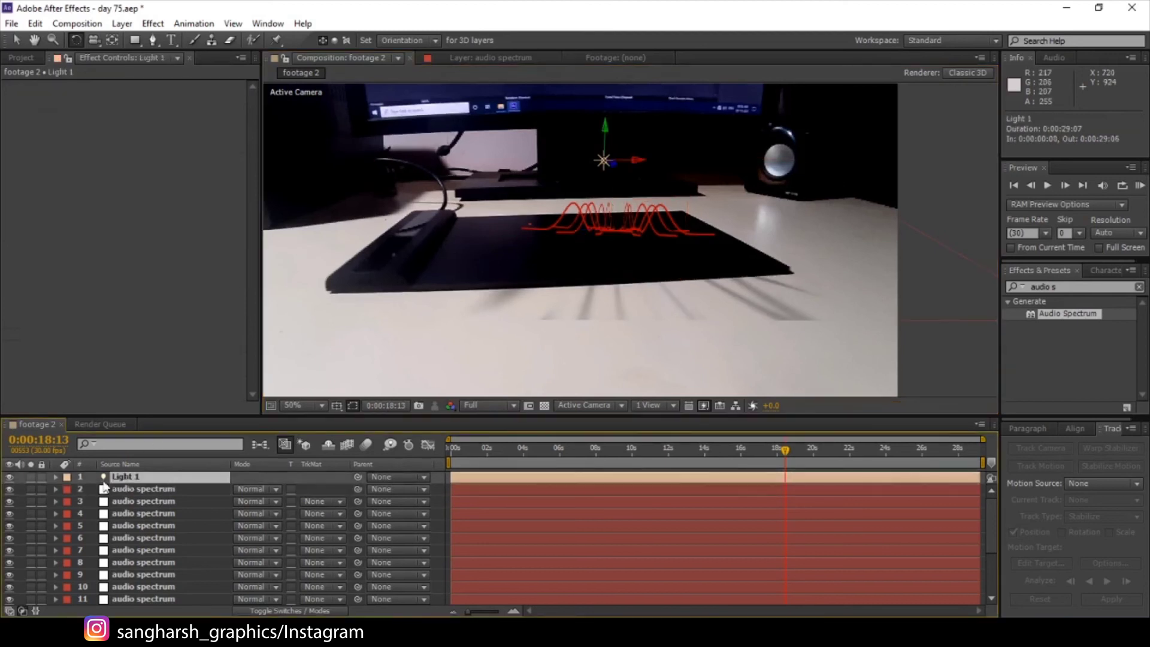
pyautogui.click(56, 476)
pyautogui.scroll(-2, 118, 509)
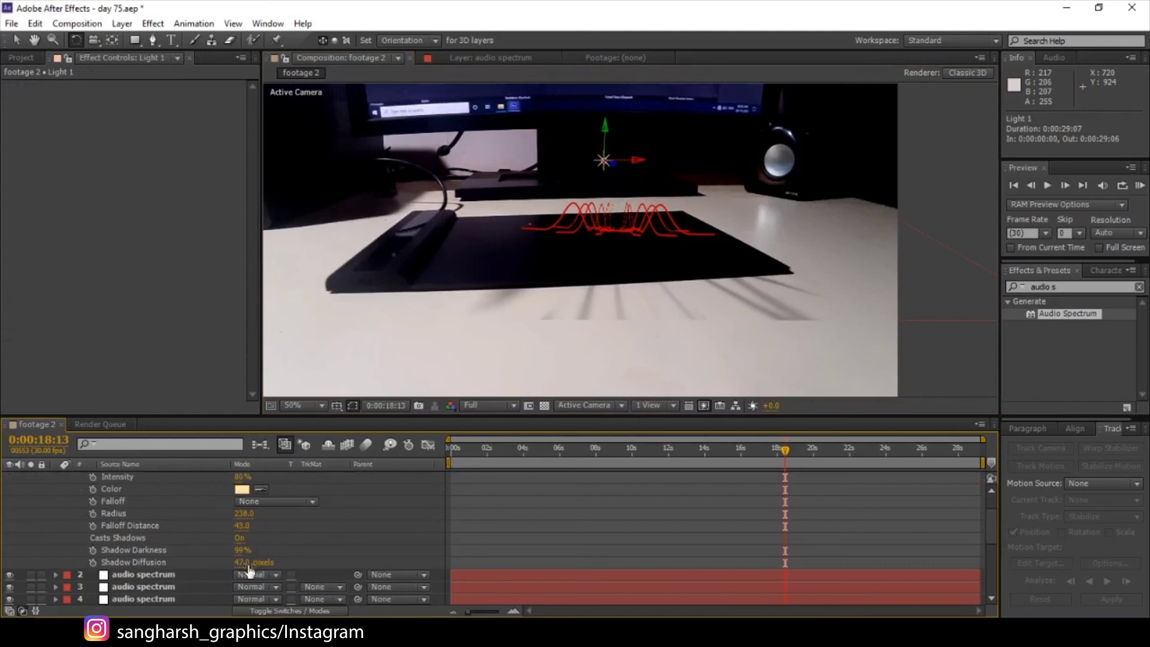
pyautogui.moveTo(242, 562); pyautogui.dragTo(230, 565)
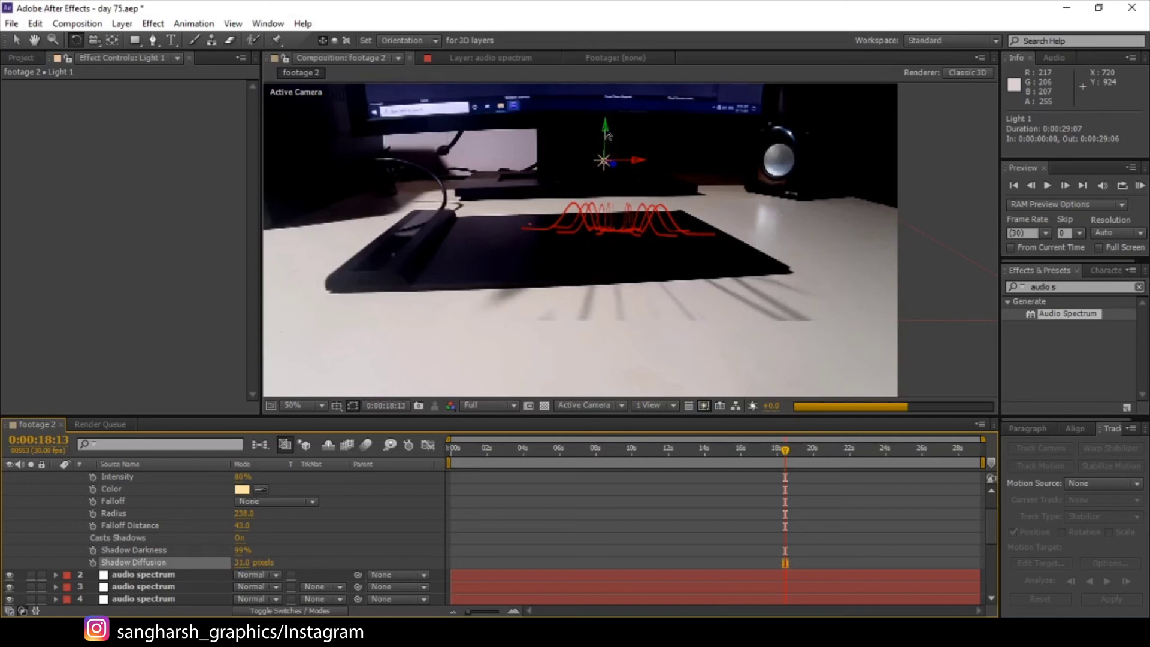
# Step: Move Light 1 slightly up and to the left with the Selection tool, to about 2600, -280, 4388
pyautogui.click(14, 42)
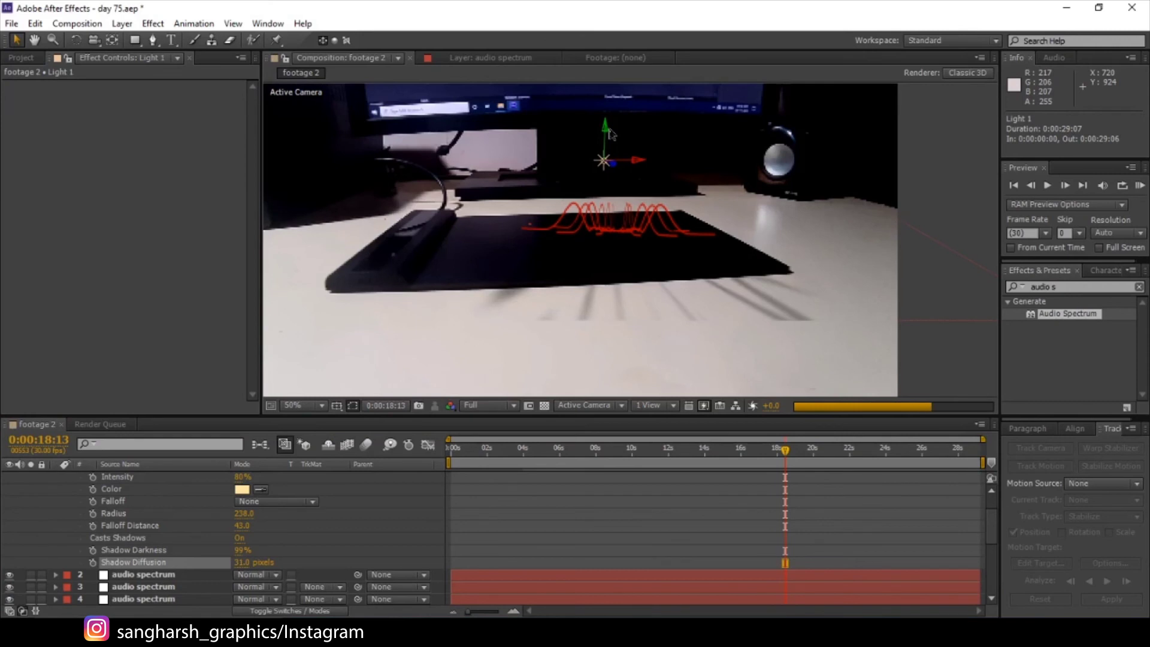
pyautogui.moveTo(609, 129)
pyautogui.mouseDown()
pyautogui.moveTo(609, 171)
pyautogui.moveTo(590, 79)
pyautogui.moveTo(597, 111)
pyautogui.mouseUp()
pyautogui.moveTo(644, 157); pyautogui.dragTo(595, 124)
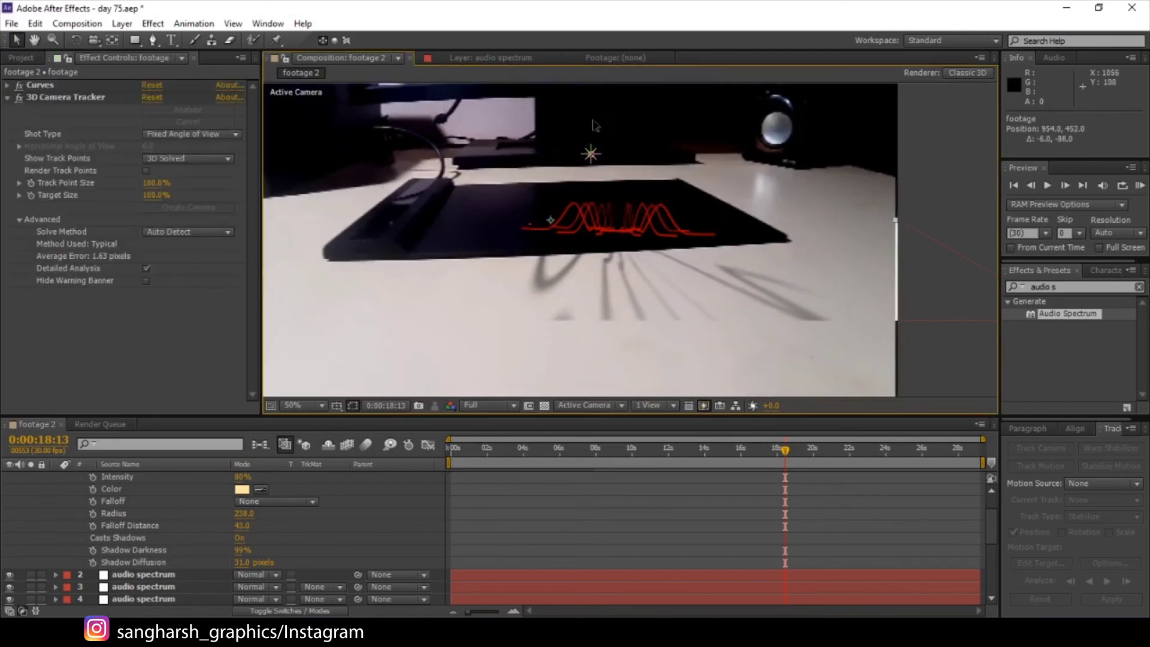
# Step: Try lowering Light 1 to a Y position of about -103, and undo the move
pyautogui.click(591, 154)
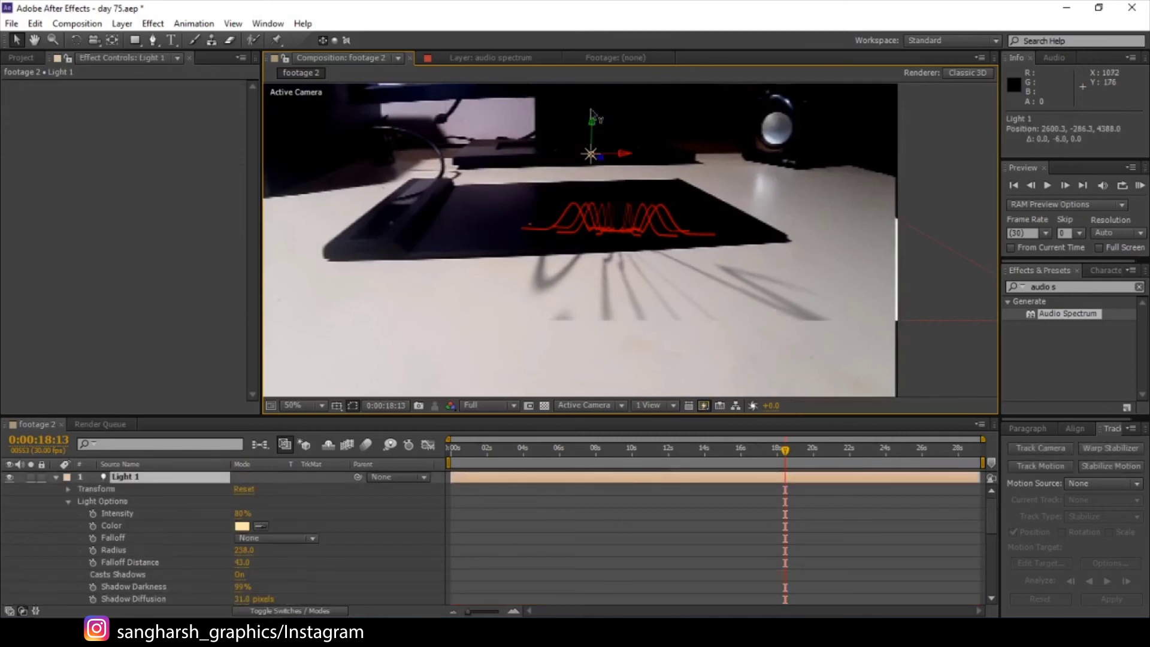
pyautogui.moveTo(591, 115); pyautogui.dragTo(597, 191)
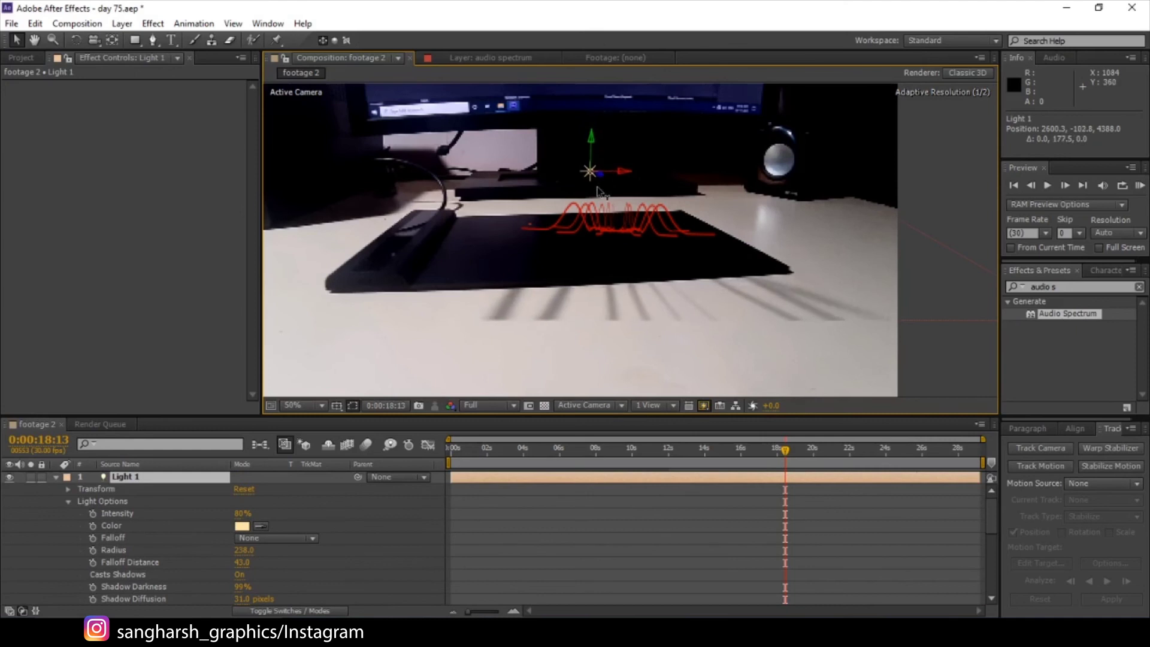
pyautogui.press('Return')
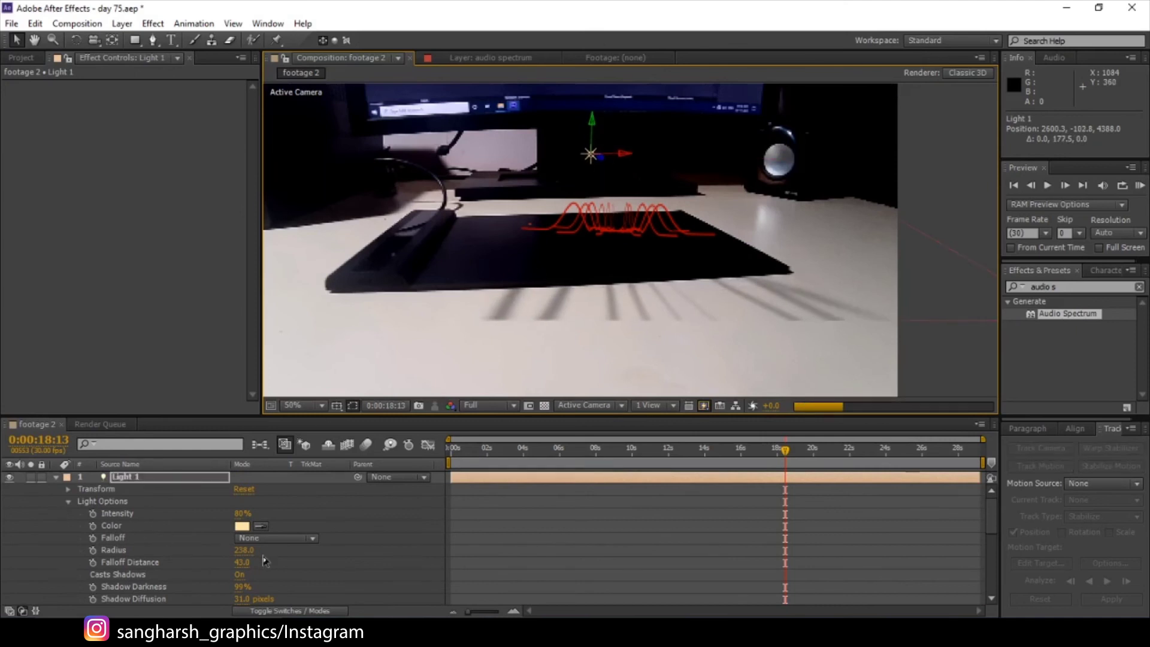
# Step: Try a radius of 0 for Light 1, and undo the change
pyautogui.click(244, 550)
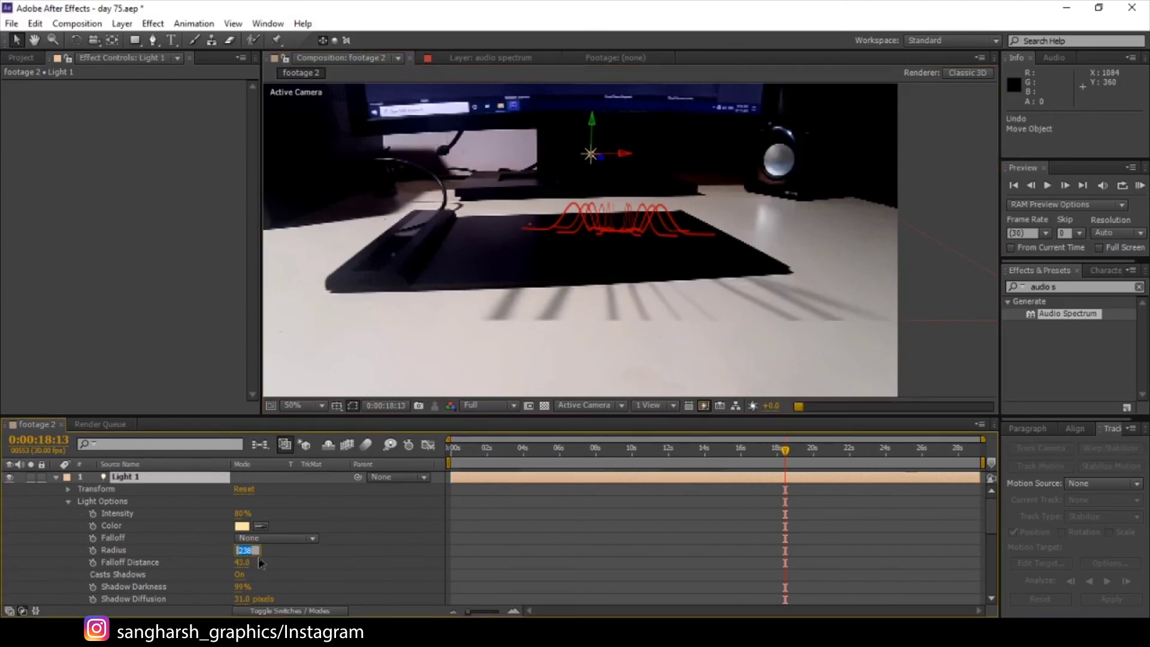
pyautogui.click(260, 566)
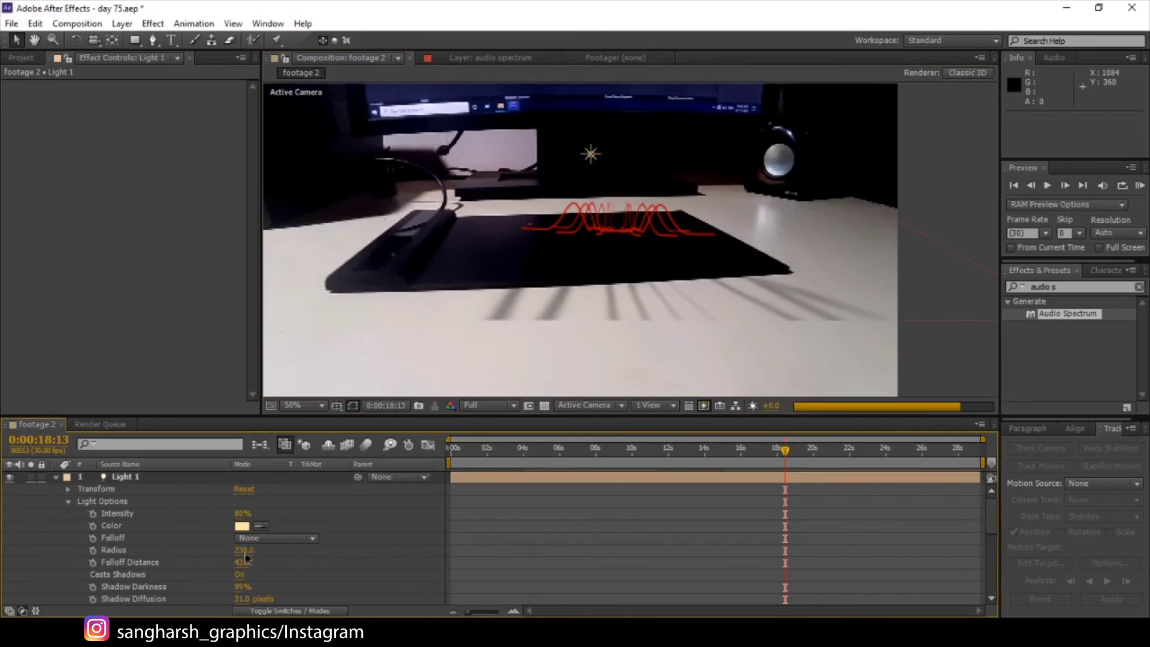
pyautogui.click(212, 554)
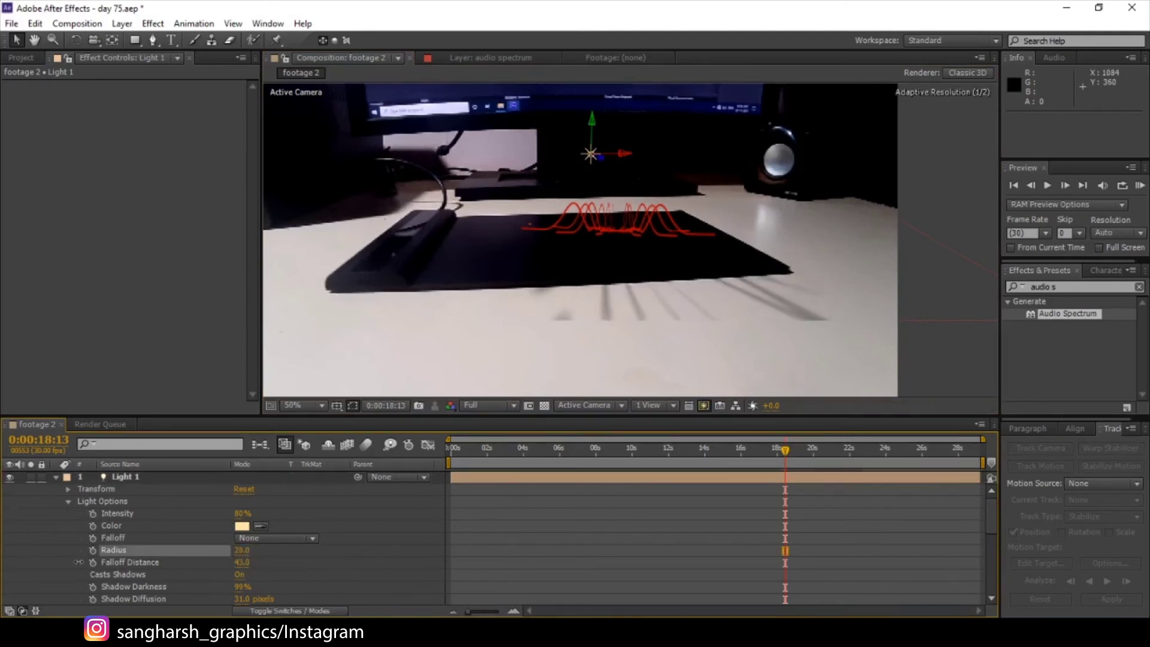
pyautogui.write('0')
pyautogui.press('Return')
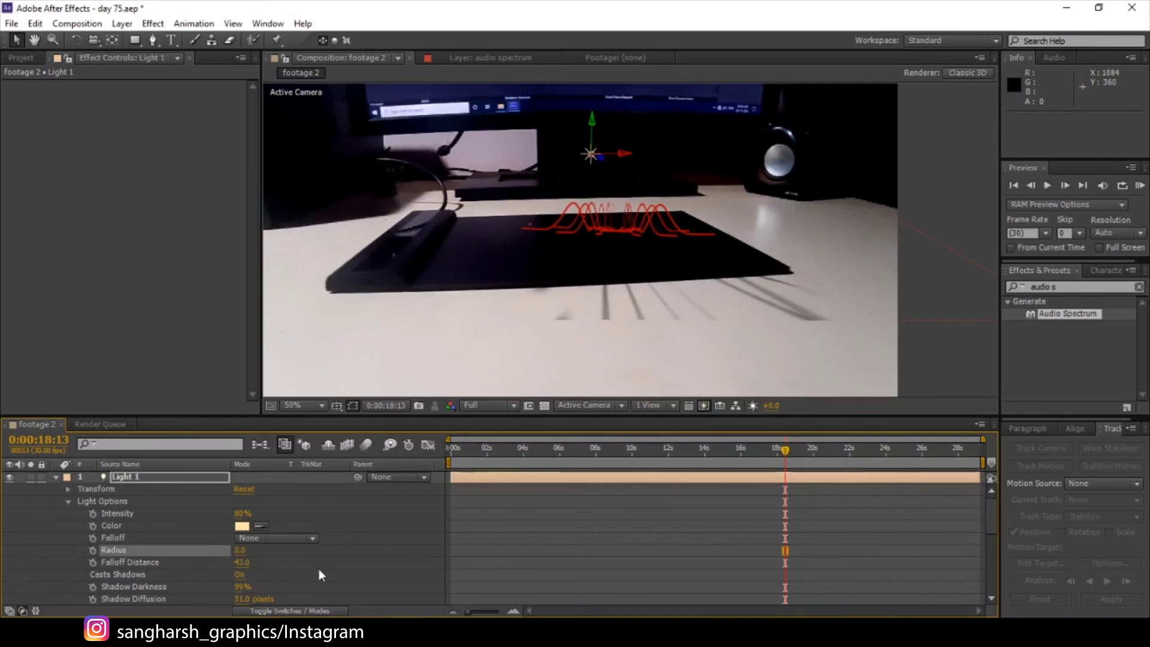
pyautogui.hotkey('ctrl', 'z')
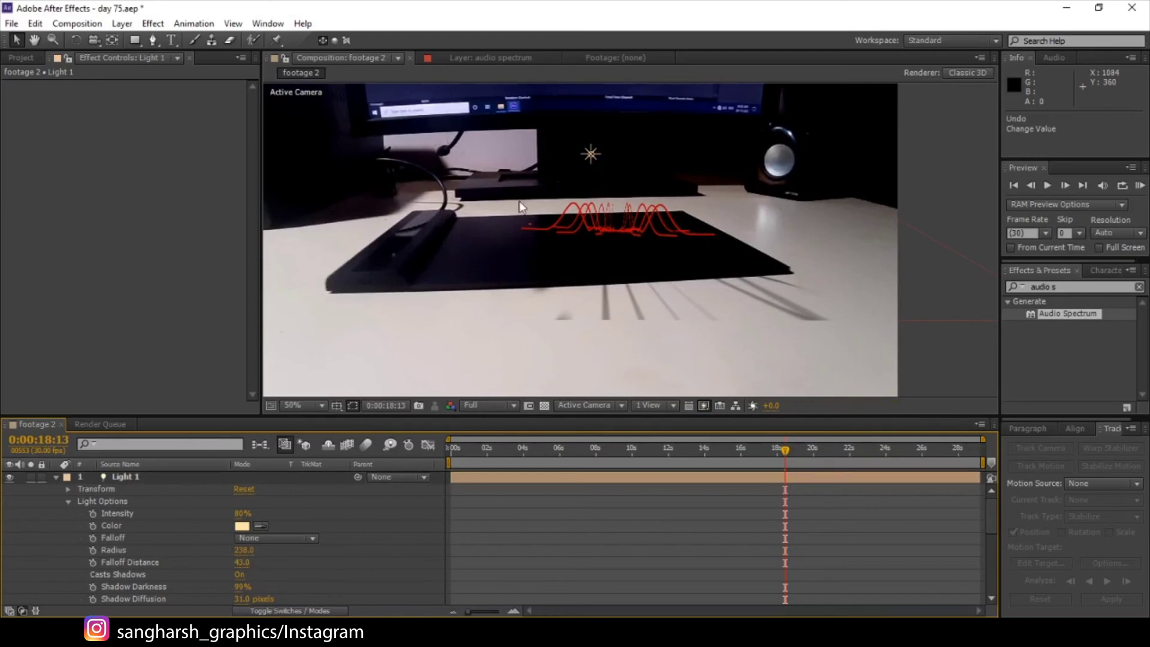
# Step: Stretch the floor layer toward the front of the desk to a Y scale of about 554%
pyautogui.click(582, 151)
pyautogui.click(632, 270)
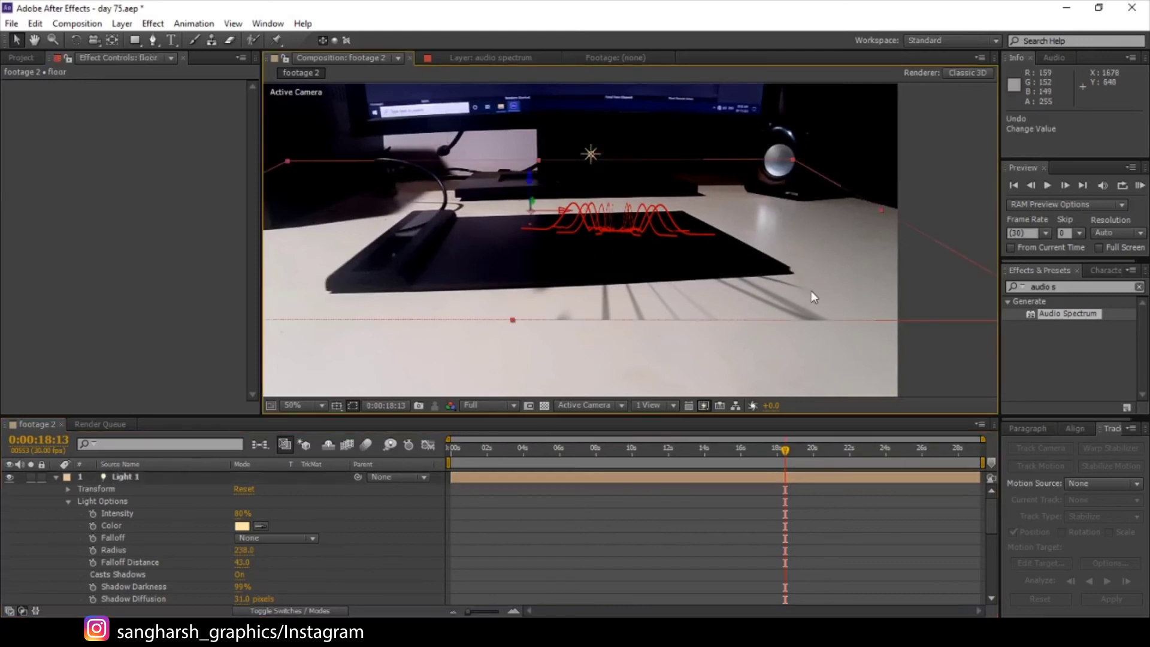
pyautogui.moveTo(514, 320); pyautogui.dragTo(517, 340)
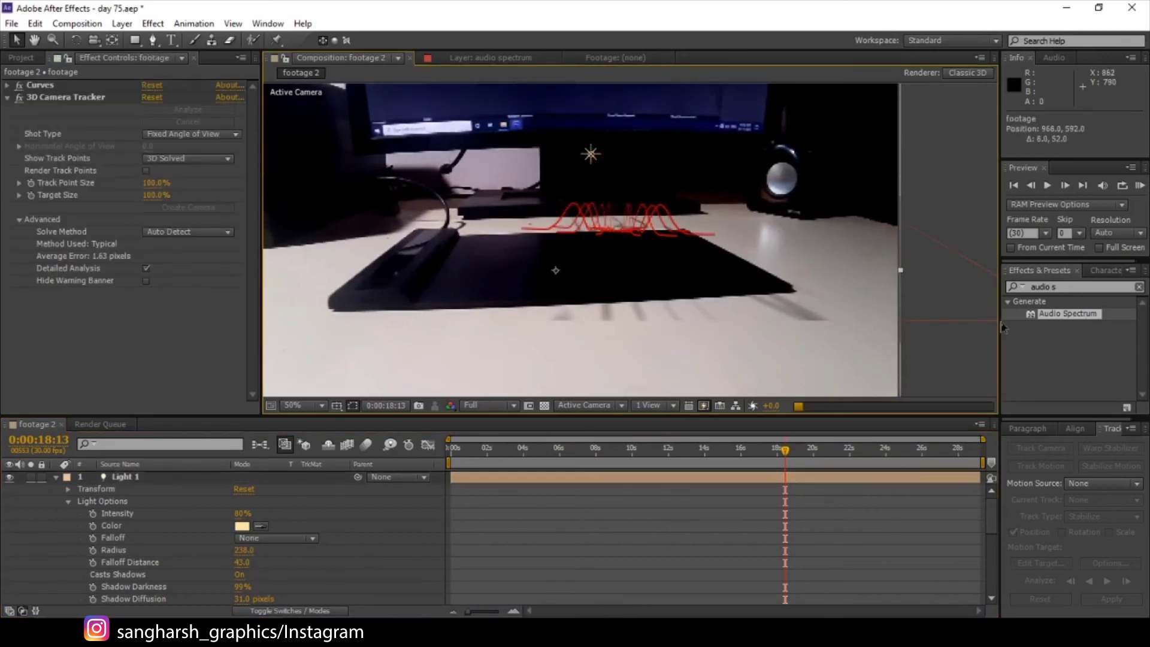
pyautogui.hotkey('ctrl', 'z')
pyautogui.click(953, 319)
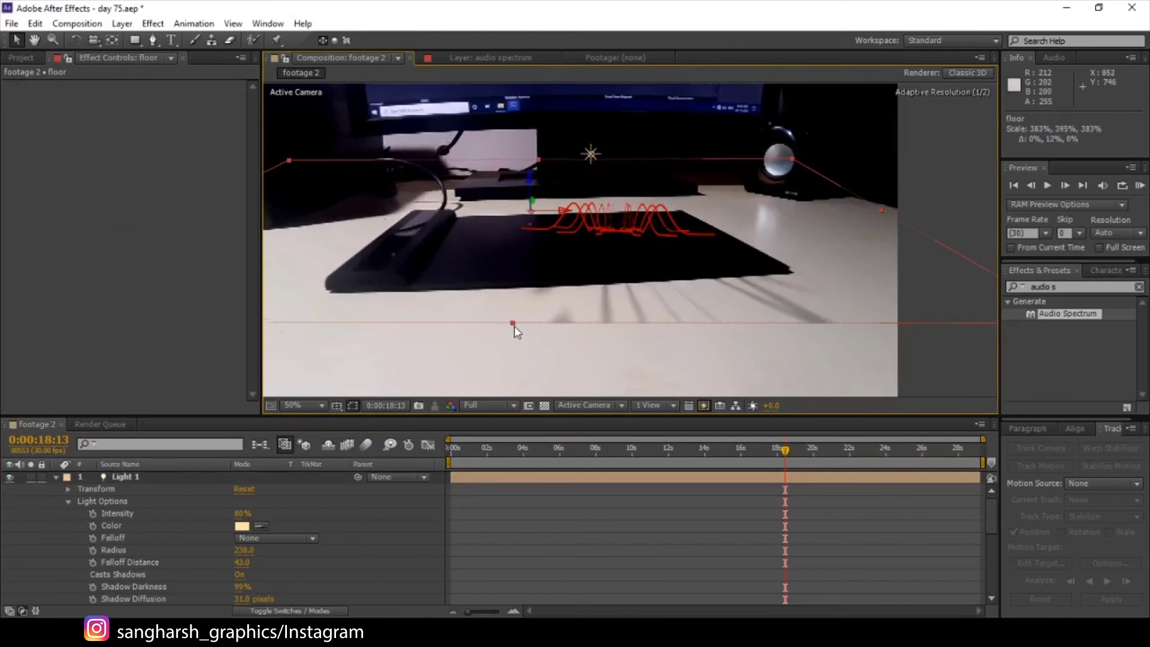
pyautogui.moveTo(514, 325); pyautogui.dragTo(510, 427)
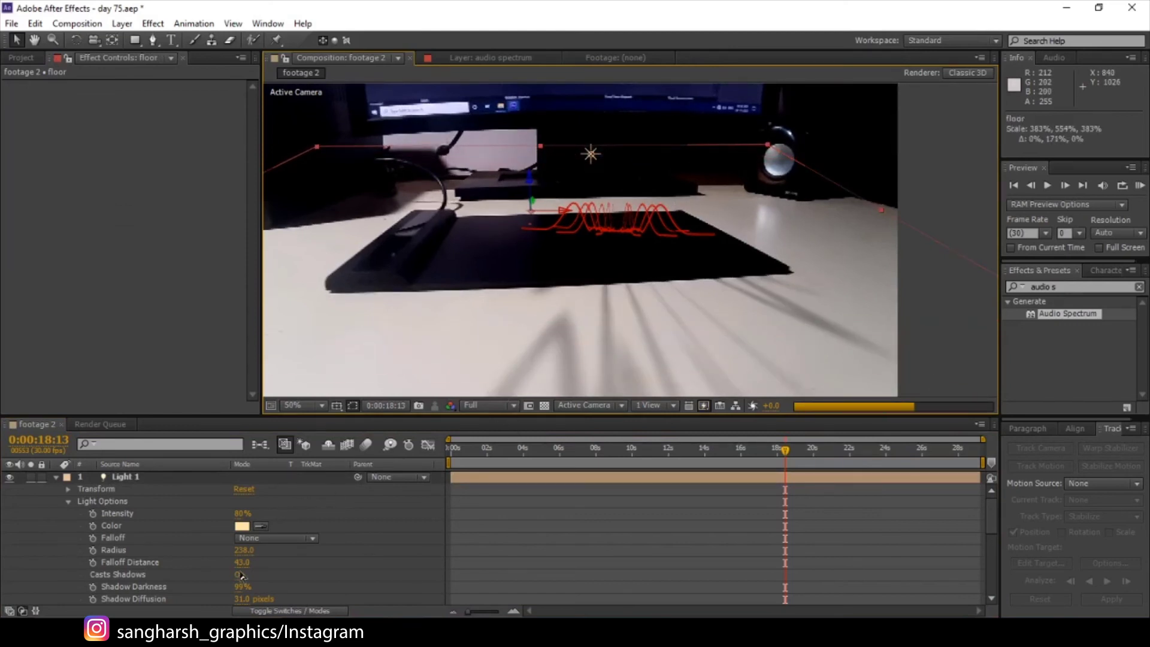
# Step: Move Light 1 with the Selection tool to about 2582, -280, 2406
pyautogui.click(590, 154)
pyautogui.moveTo(601, 160); pyautogui.dragTo(602, 133)
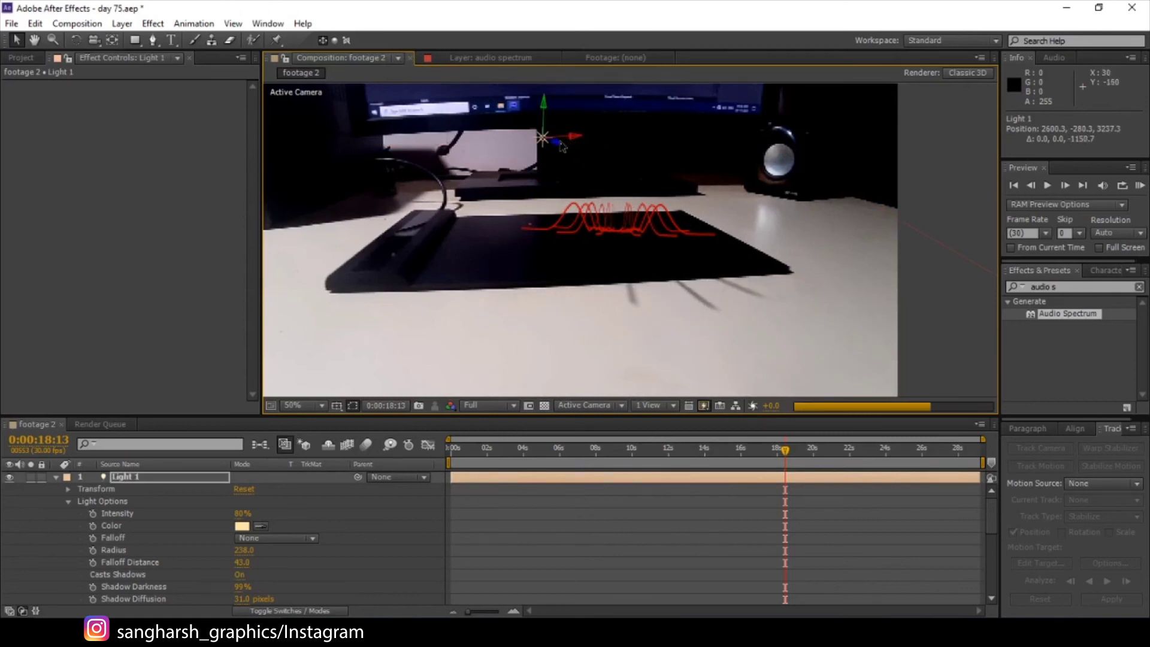
pyautogui.moveTo(556, 149); pyautogui.dragTo(398, 84)
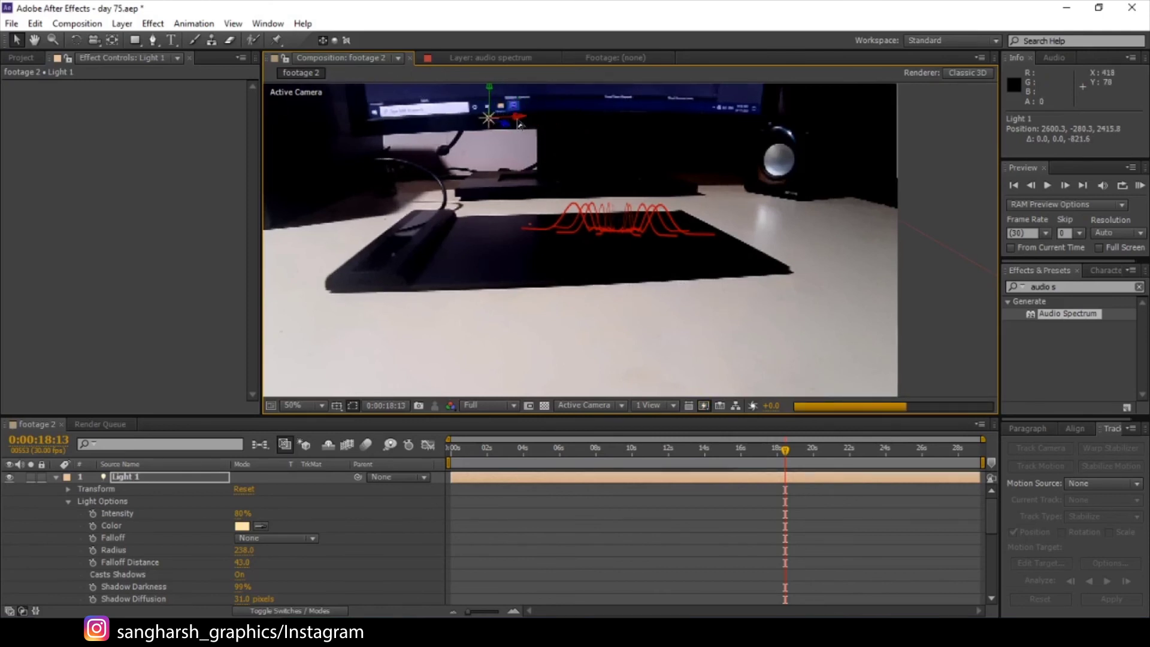
pyautogui.moveTo(518, 118); pyautogui.dragTo(485, 128)
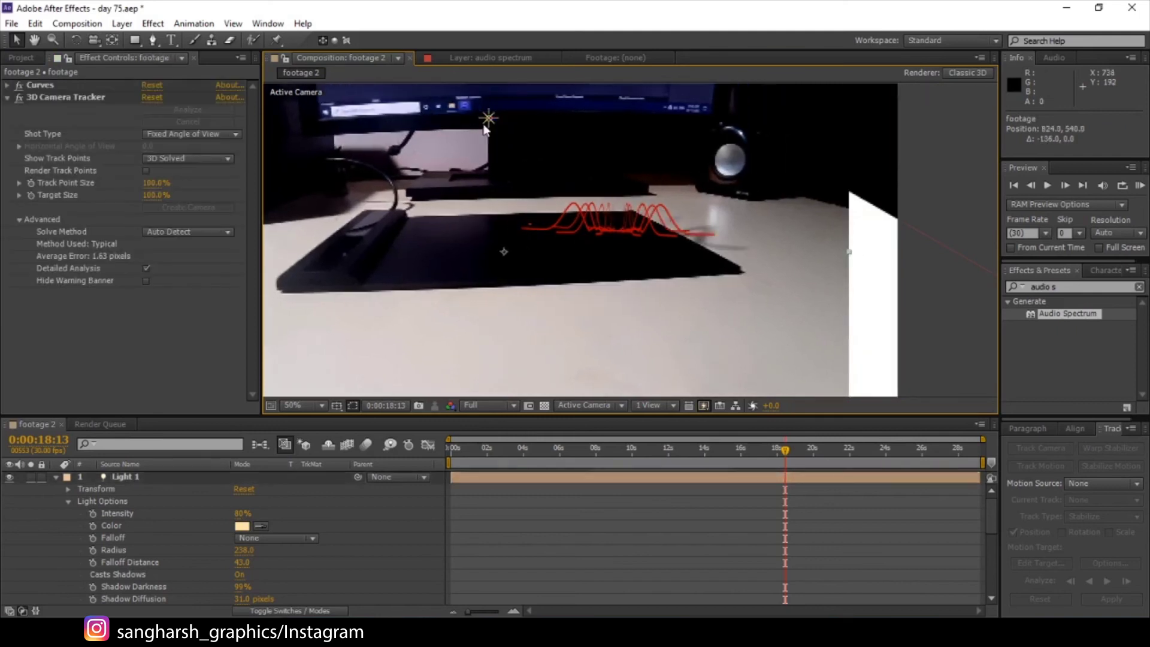
pyautogui.hotkey('ctrl', 'z')
pyautogui.click(489, 120)
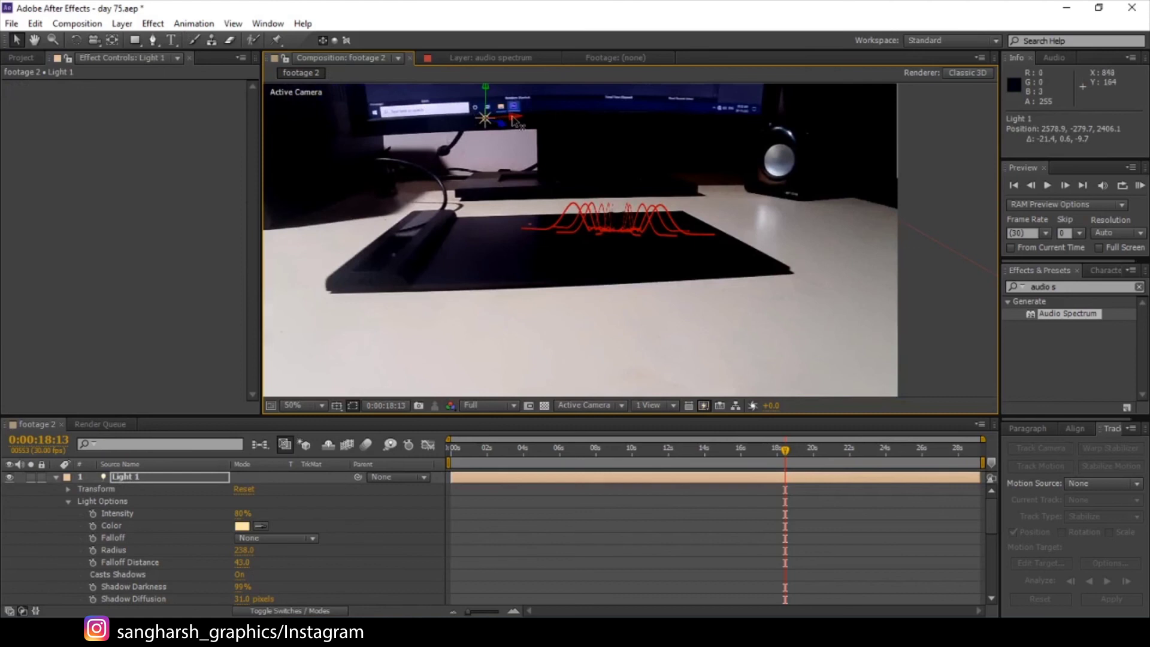
pyautogui.moveTo(512, 117); pyautogui.dragTo(523, 127)
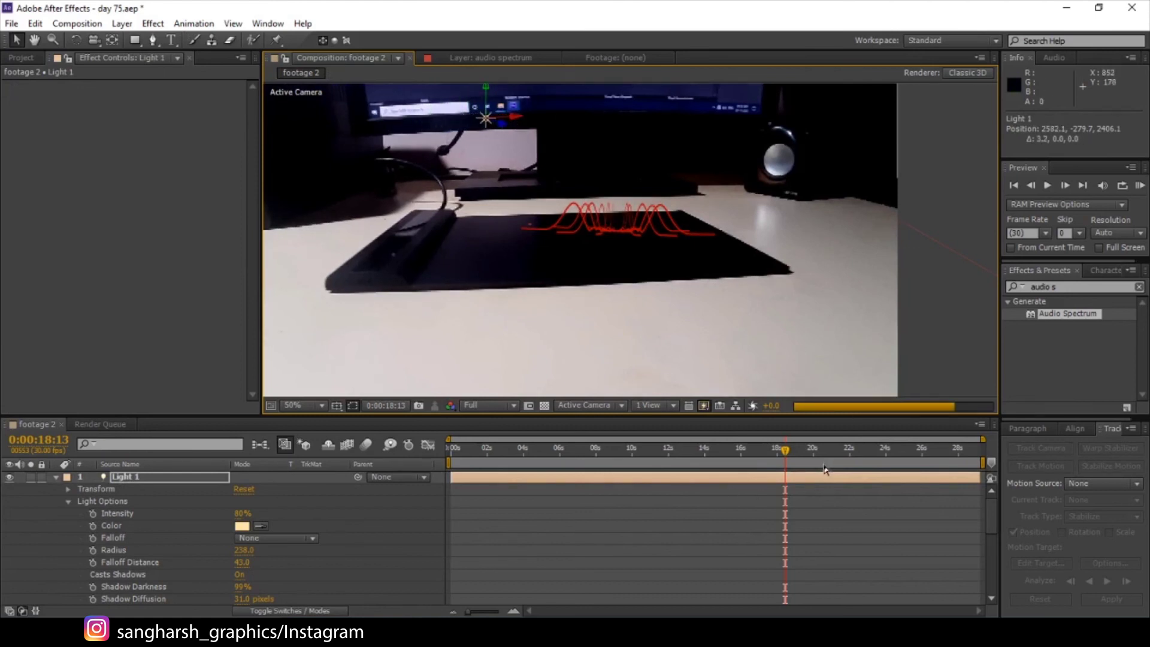
# Step: At 0:00:21:10, collapse Light 1's properties and select all eleven audio spectrum layers
pyautogui.click(837, 459)
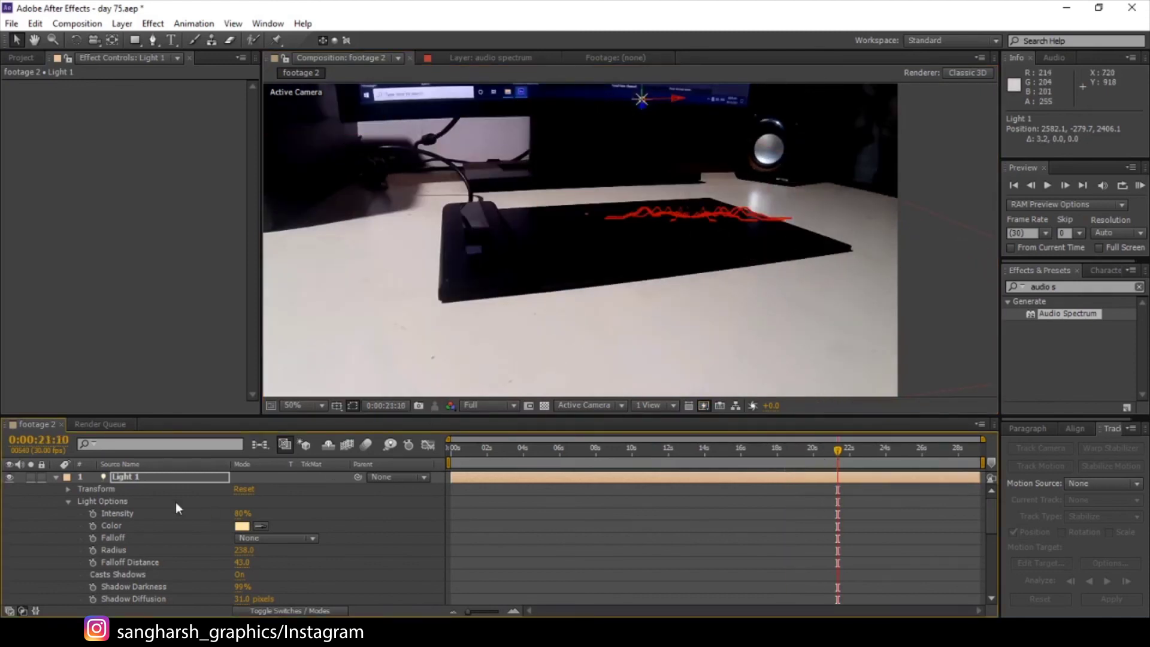
pyautogui.click(56, 477)
pyautogui.click(146, 491)
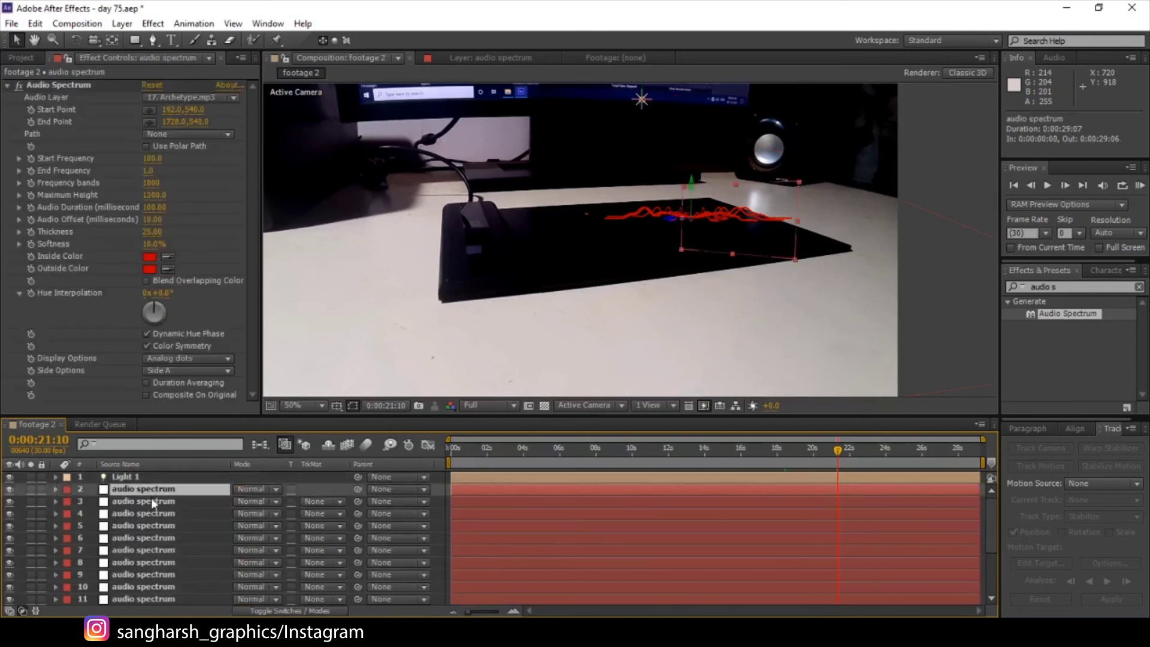
pyautogui.scroll(-3, 172, 552)
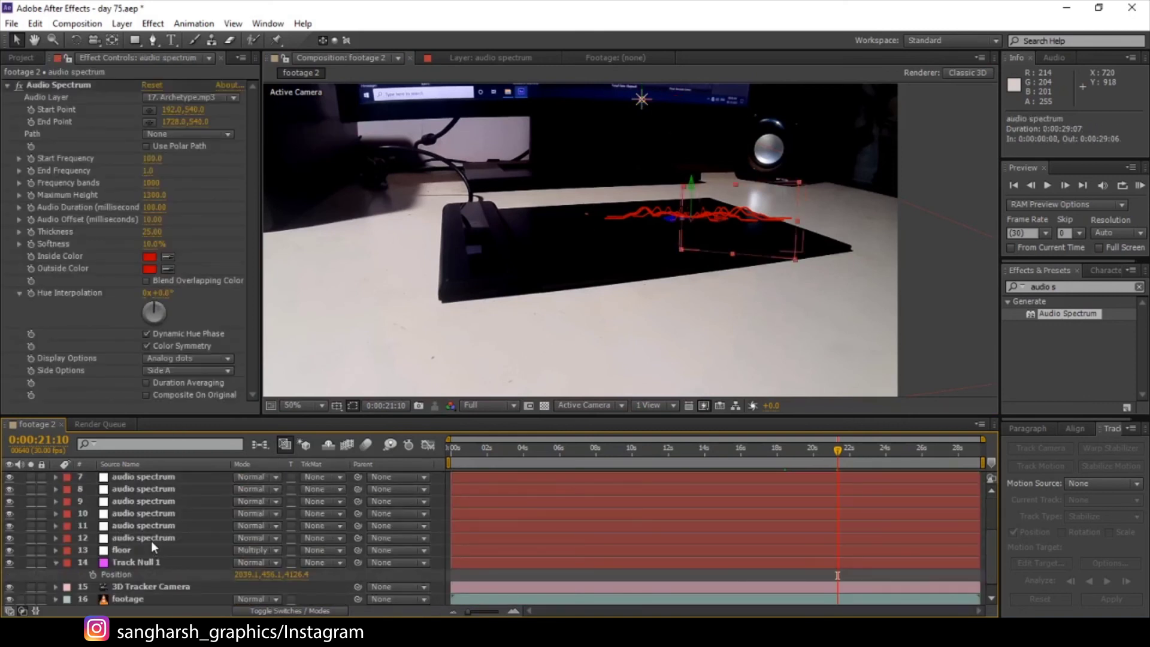
pyautogui.keyDown('shift'); pyautogui.click(151, 538); pyautogui.keyUp('shift')
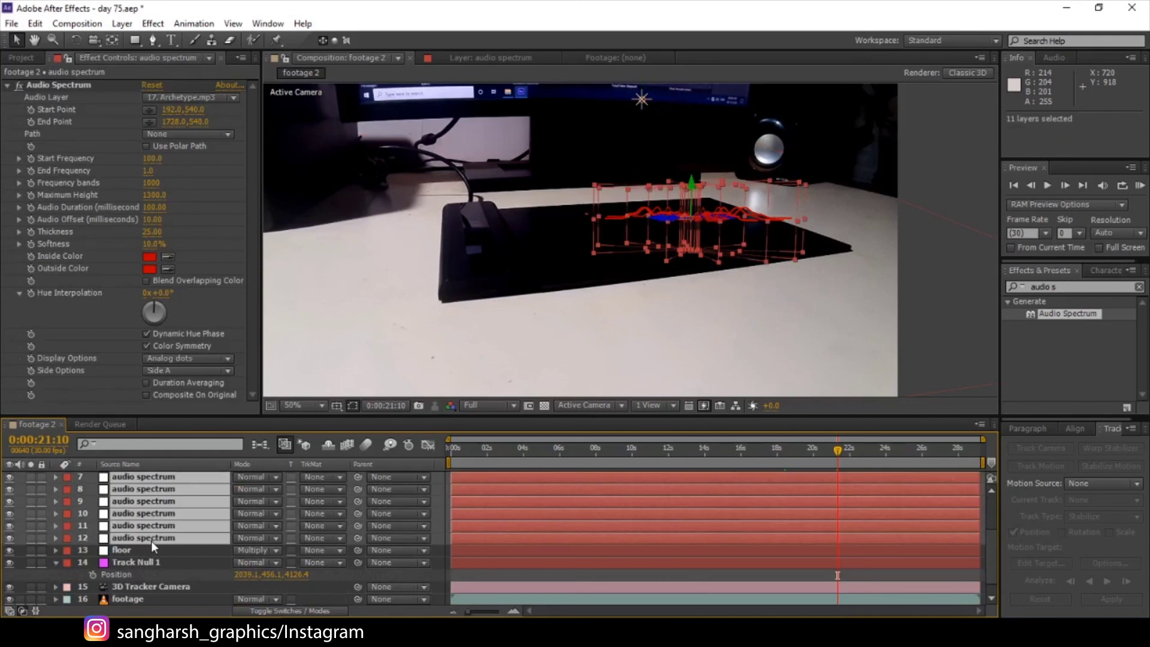
pyautogui.scroll(3, 151, 541)
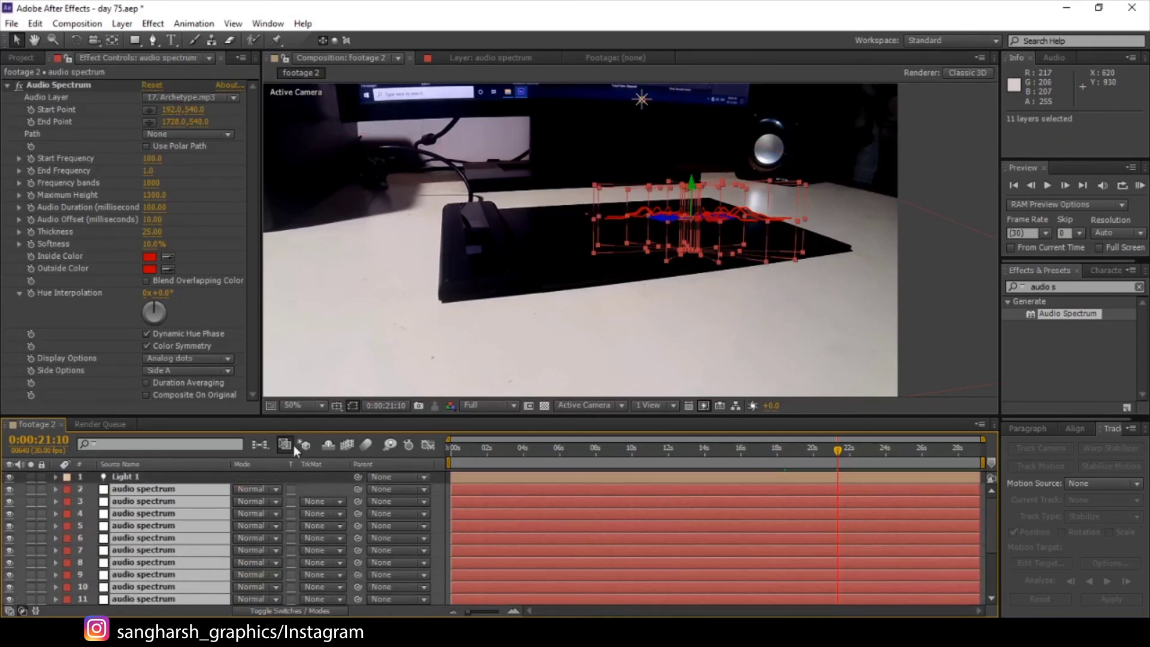
# Step: Add a null object as a 3D layer and place it directly below Light 1 in the layer stack
pyautogui.rightClick(256, 477)
pyautogui.moveTo(362, 325)
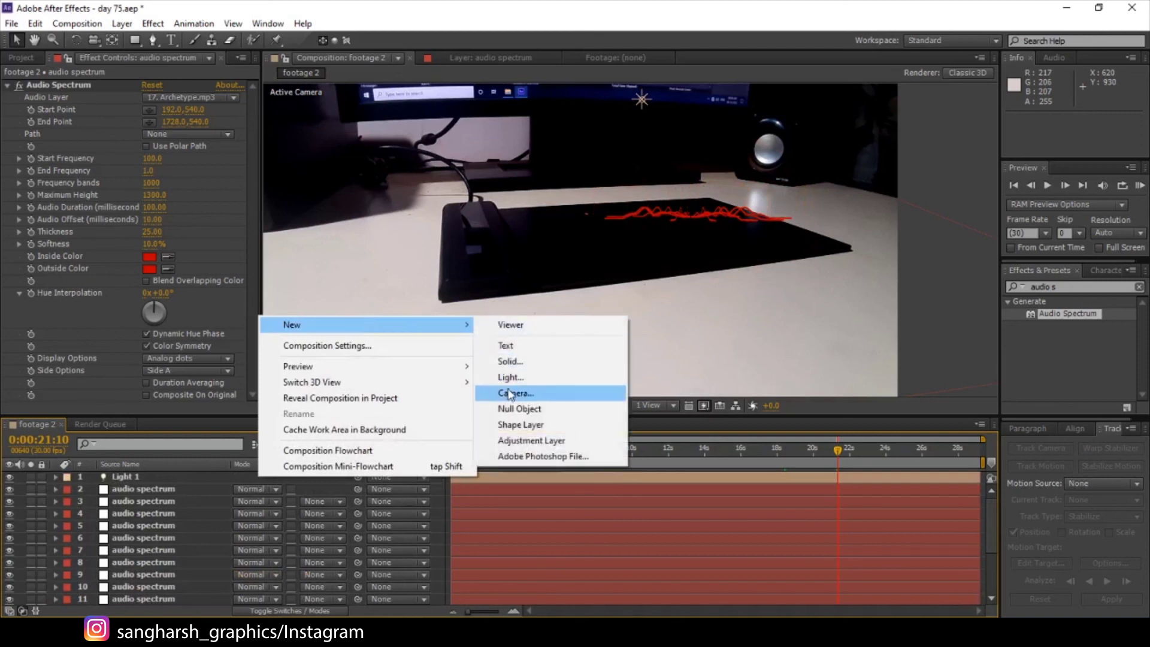
pyautogui.click(519, 408)
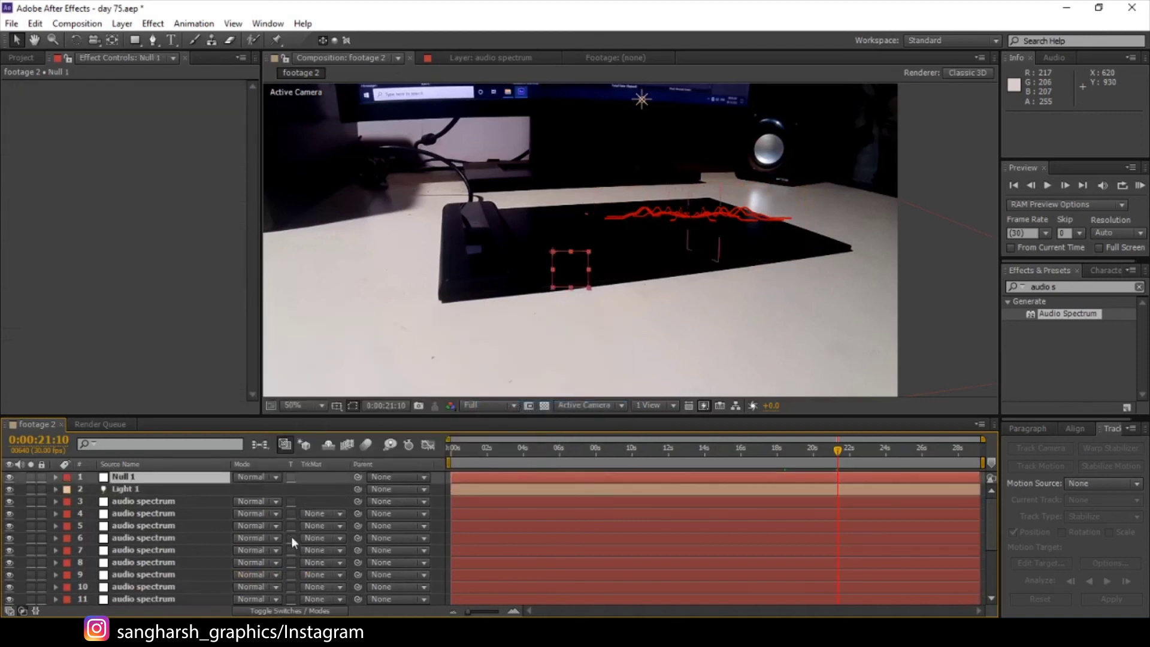
pyautogui.click(293, 611)
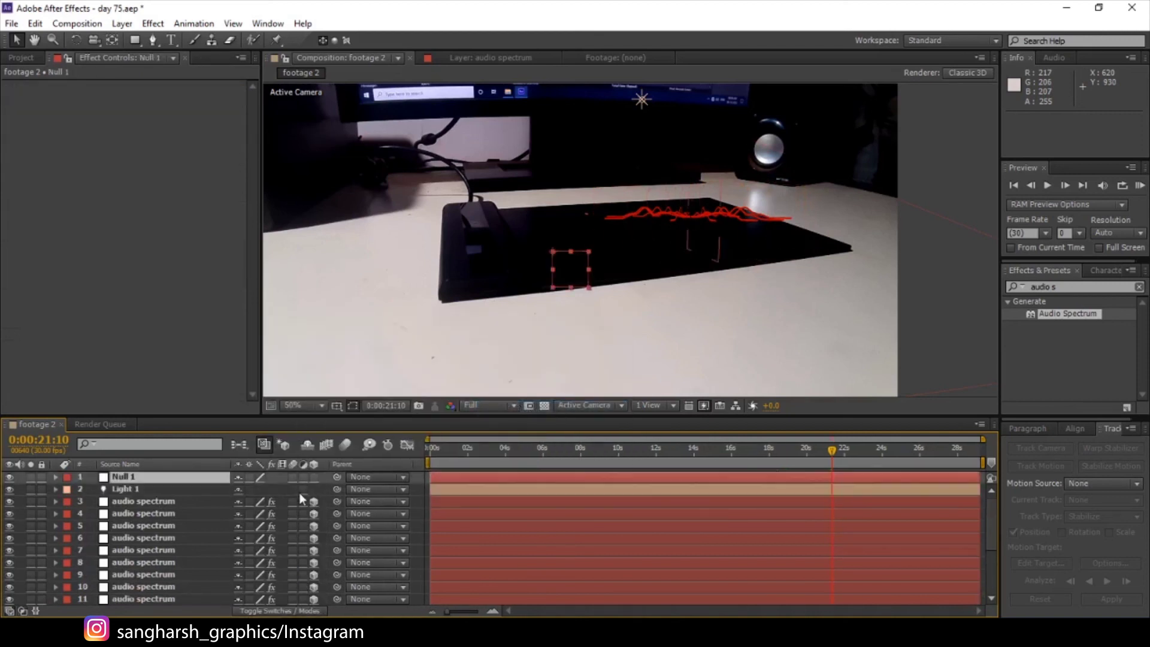
pyautogui.click(313, 477)
pyautogui.moveTo(174, 484); pyautogui.dragTo(175, 495)
# Step: Try parenting all audio spectrum layers to Null 1 at its default position, and undo the parenting
pyautogui.click(174, 502)
pyautogui.scroll(-1, 175, 538)
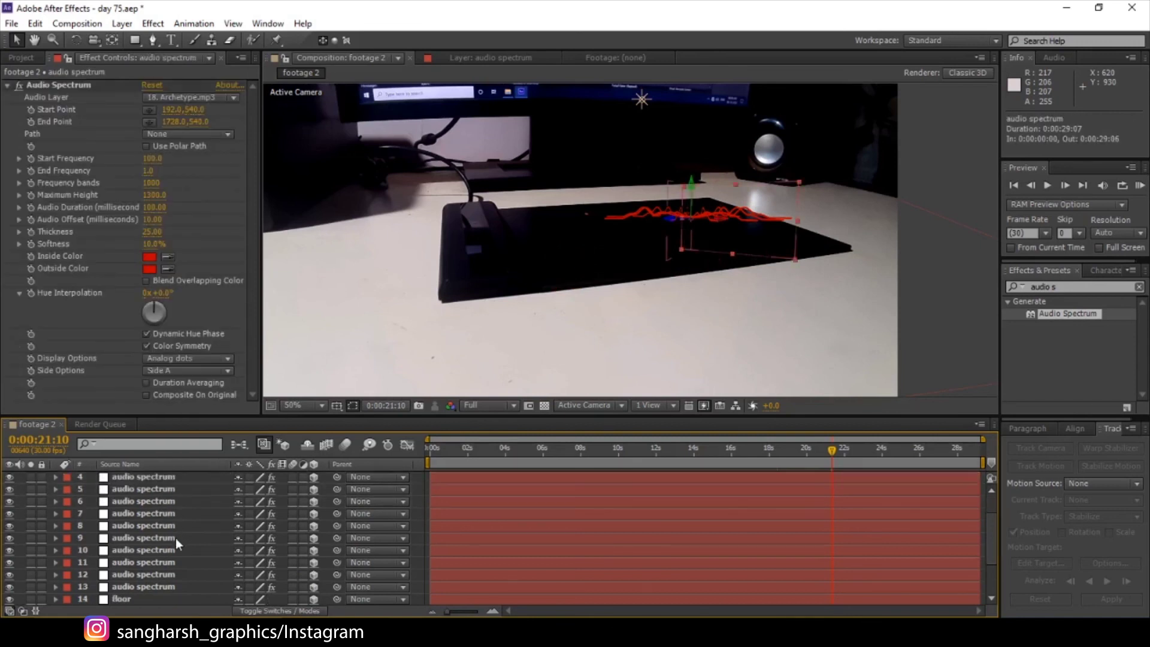
pyautogui.keyDown('shift'); pyautogui.click(150, 590); pyautogui.keyUp('shift')
pyautogui.scroll(1, 285, 512)
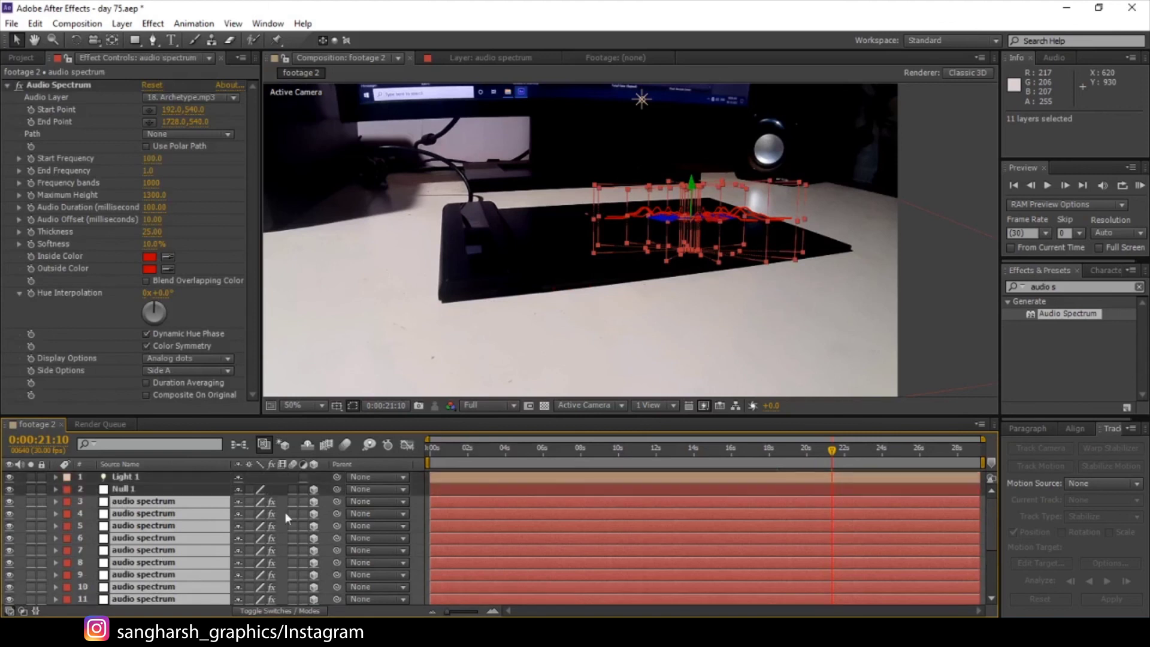
pyautogui.moveTo(336, 499); pyautogui.dragTo(137, 490)
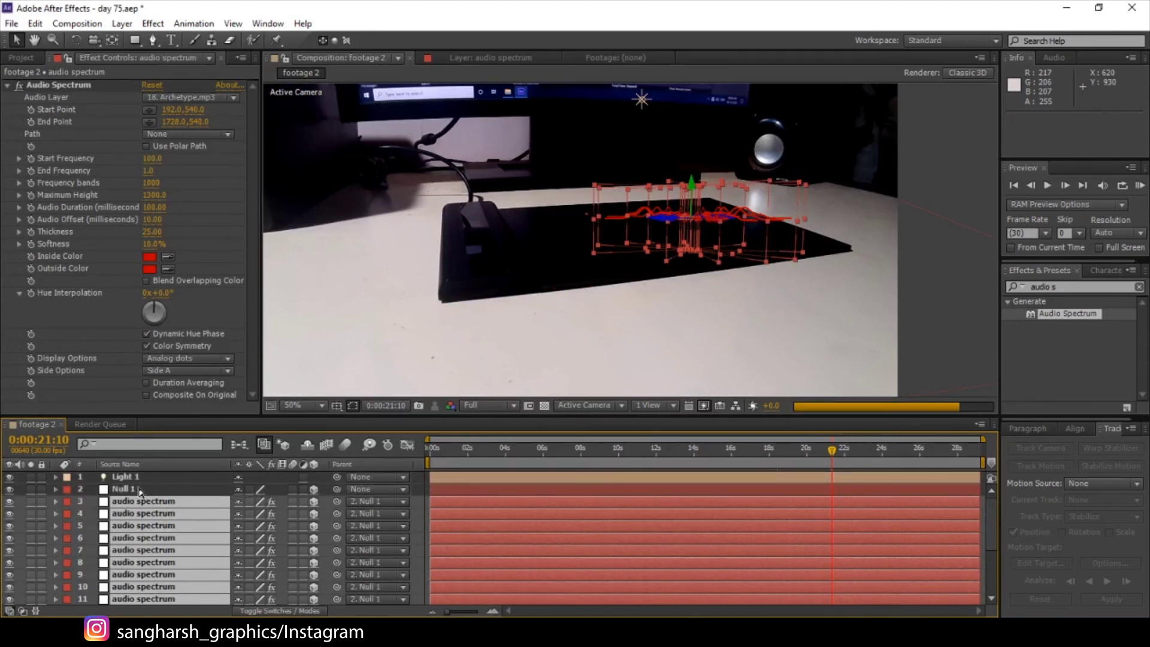
pyautogui.click(214, 490)
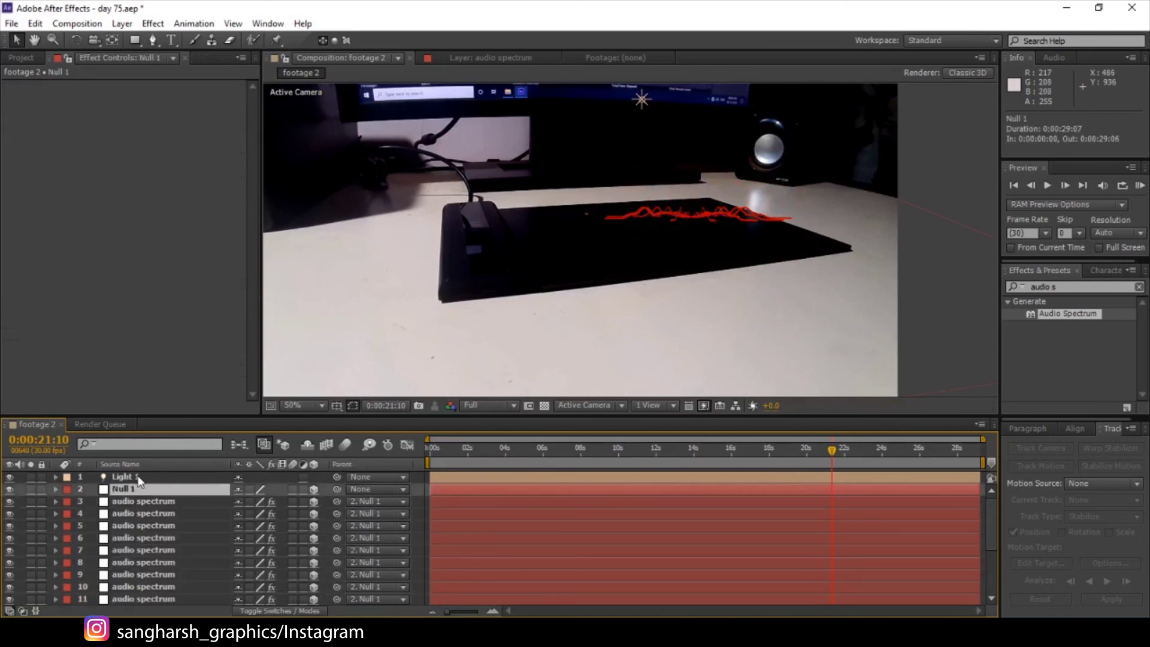
pyautogui.press(',')
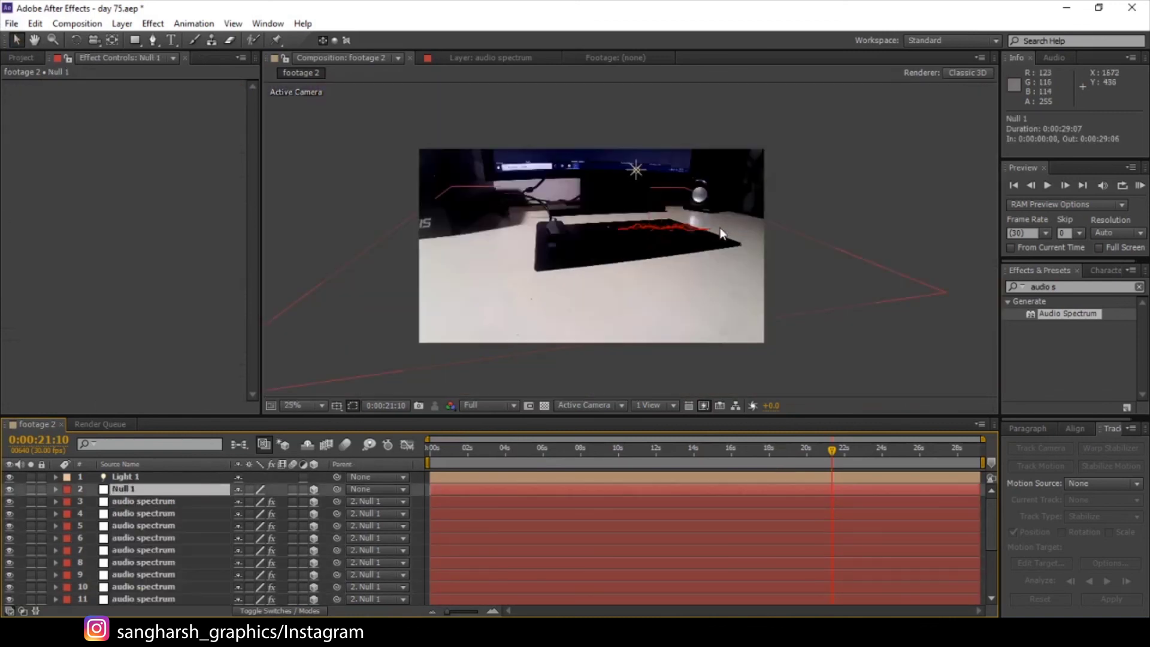
pyautogui.press(',')
pyautogui.press(',')
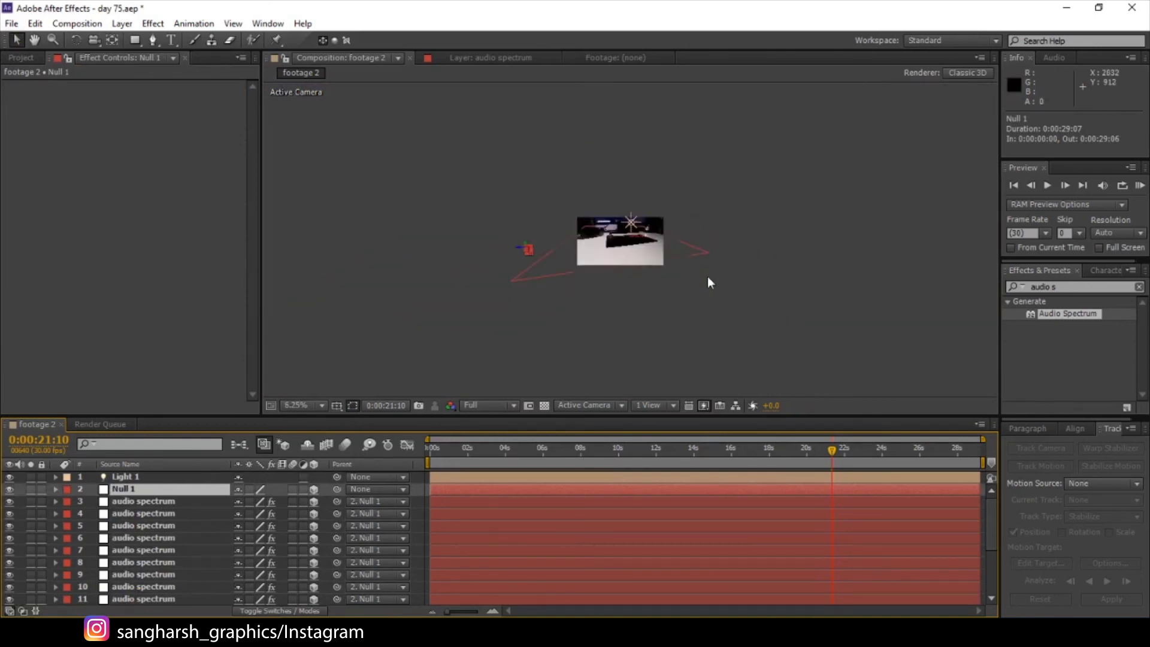
pyautogui.press('.')
pyautogui.press('.')
pyautogui.hotkey('ctrl', 'z')
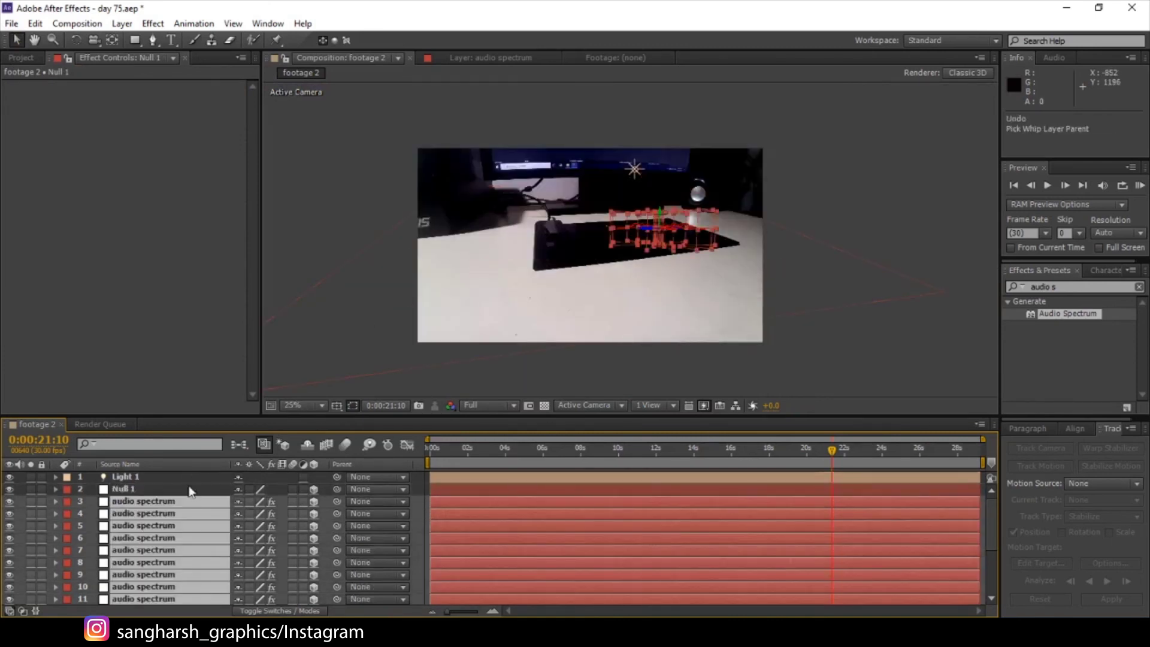
# Step: Copy the Position value of Track Null 1 and paste it onto Null 1
pyautogui.click(115, 492)
pyautogui.scroll(-3, 133, 490)
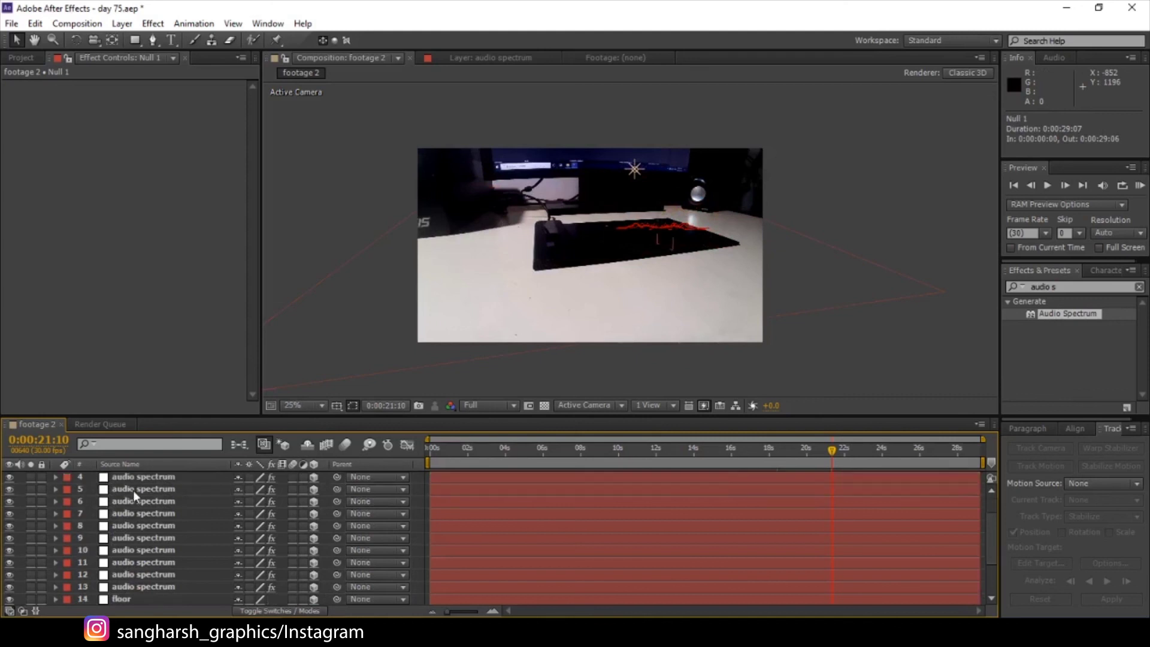
pyautogui.click(139, 576)
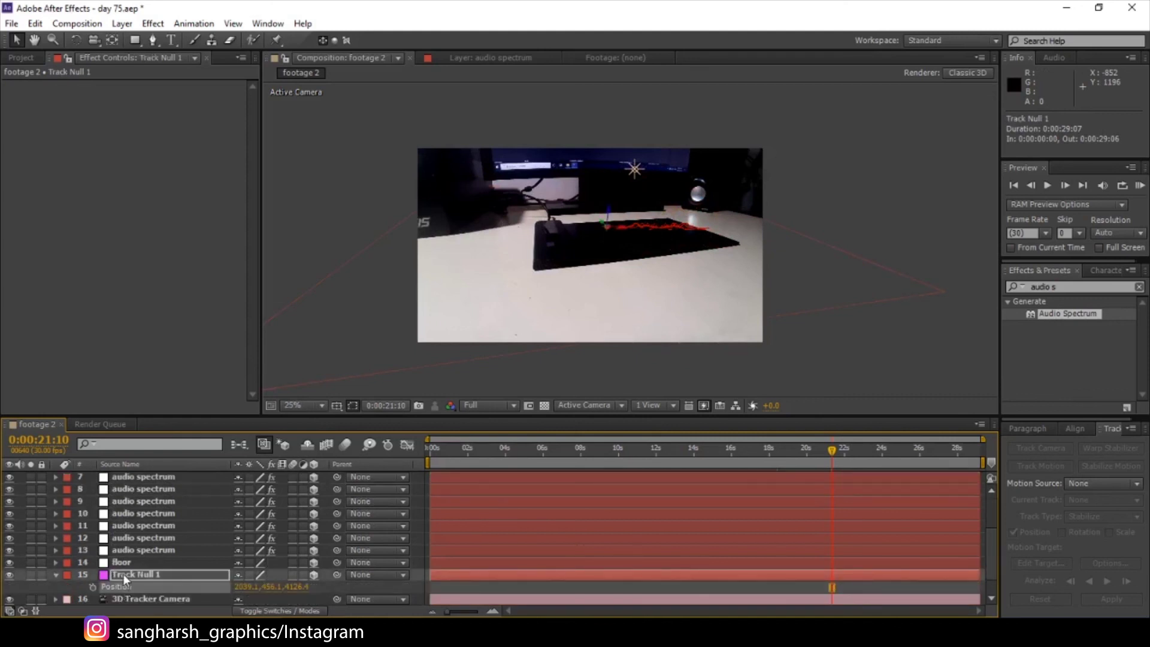
pyautogui.scroll(3, 123, 574)
pyautogui.click(120, 488)
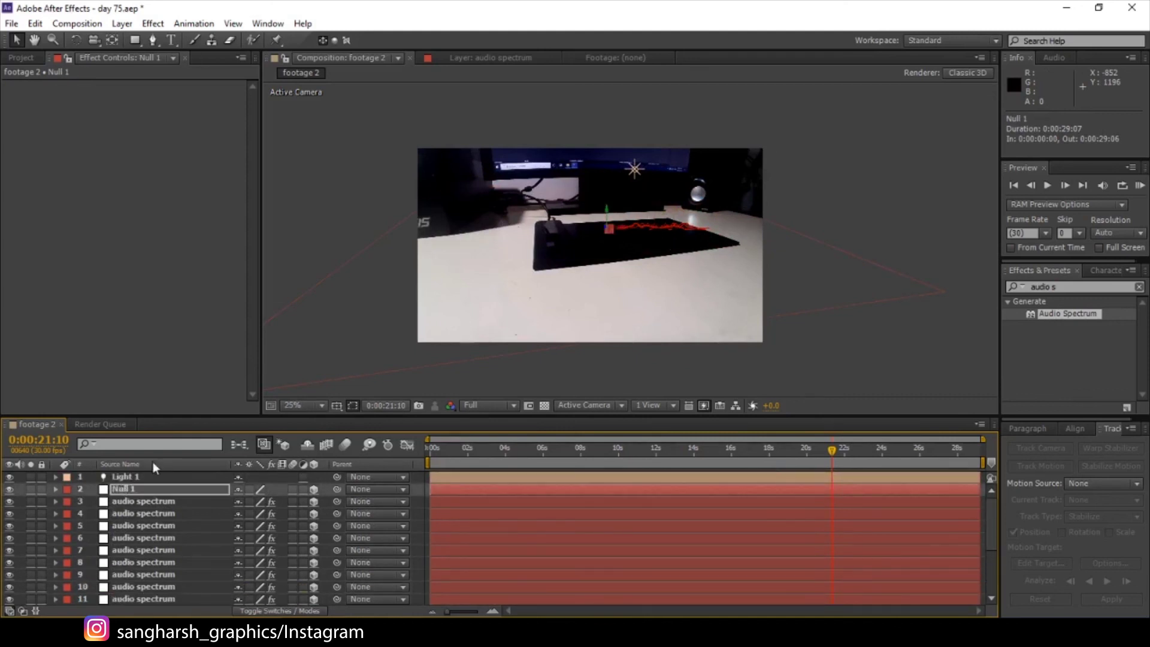
pyautogui.scroll(2, 584, 235)
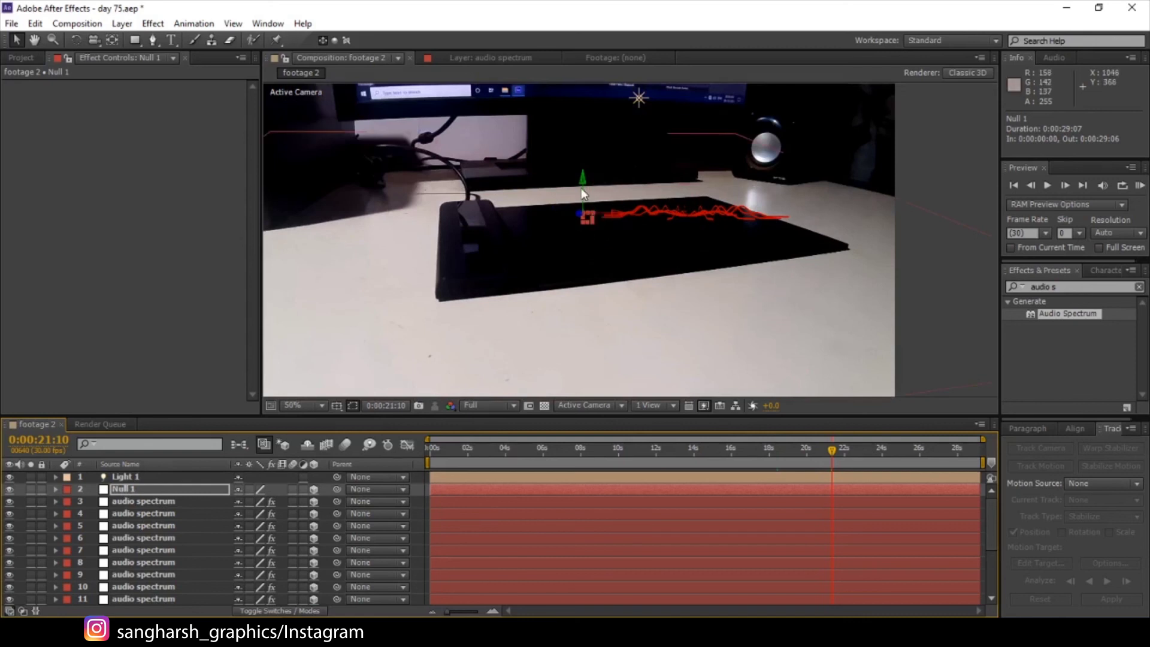
# Step: Parent all eleven audio spectrum layers to Null 1
pyautogui.click(130, 502)
pyautogui.scroll(-3, 137, 522)
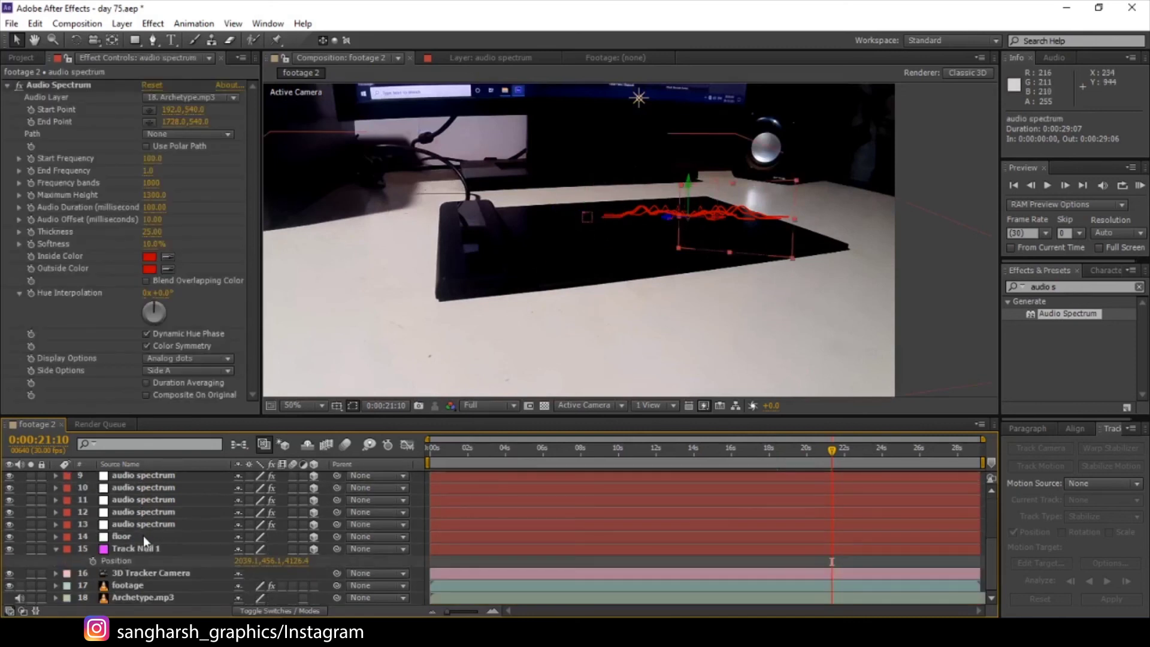
pyautogui.keyDown('shift'); pyautogui.click(173, 524); pyautogui.keyUp('shift')
pyautogui.scroll(3, 173, 526)
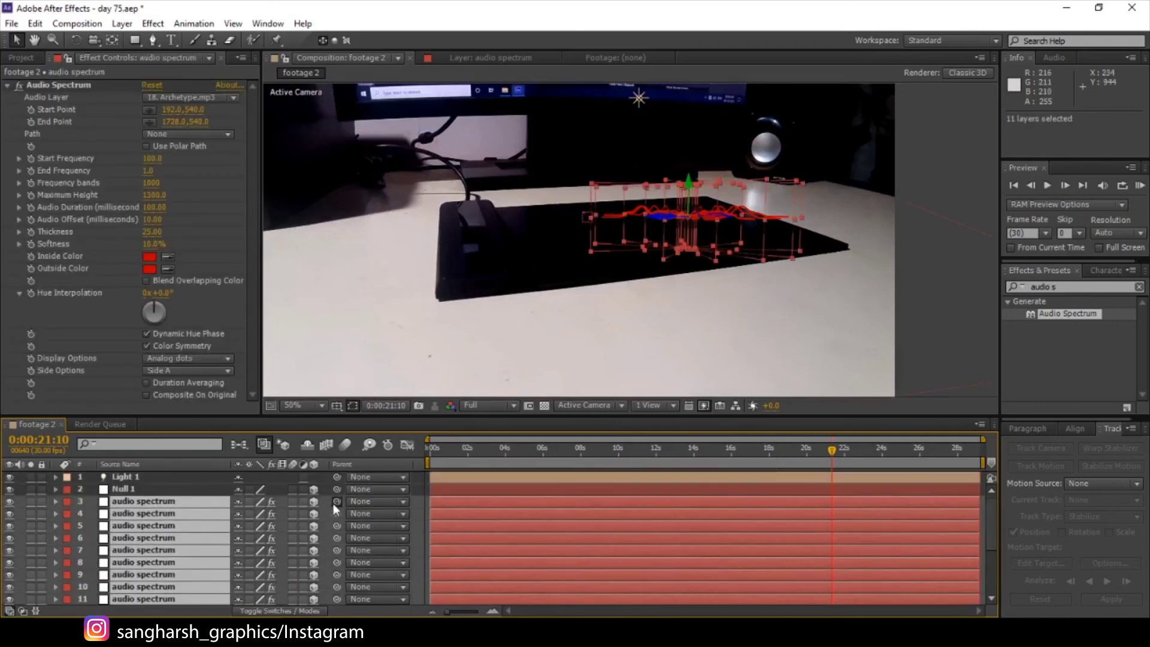
pyautogui.moveTo(333, 503); pyautogui.dragTo(127, 488)
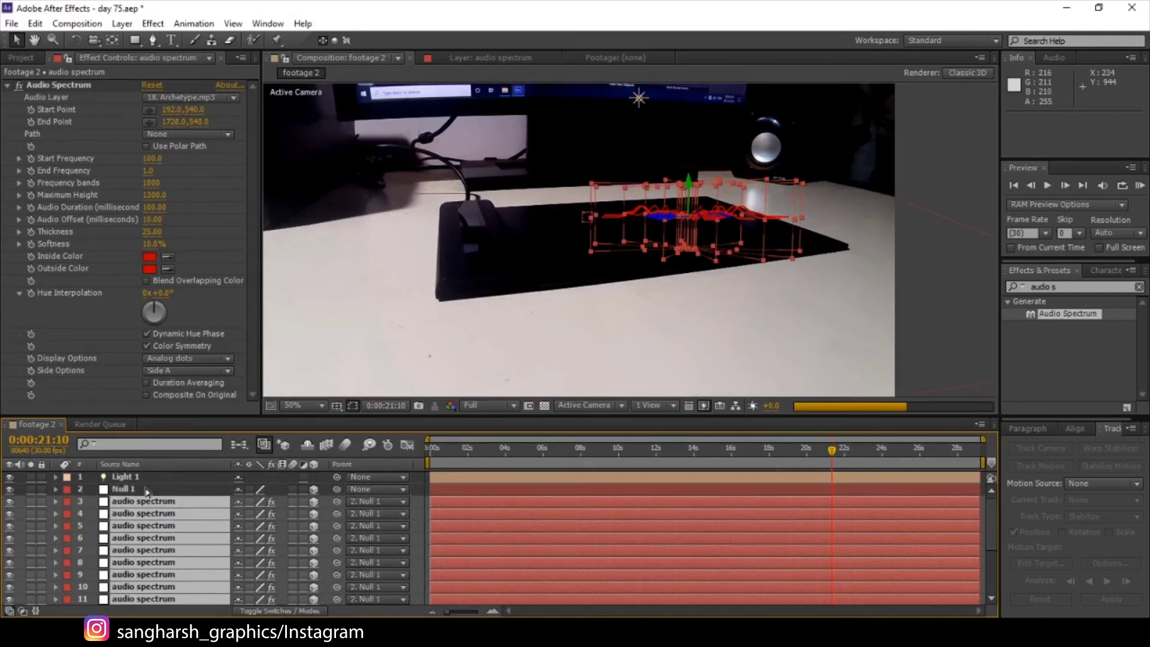
# Step: Move Null 1 along its axes to about 1487, 622, 3882 to reposition the spectrum ring on the tablet
pyautogui.click(127, 490)
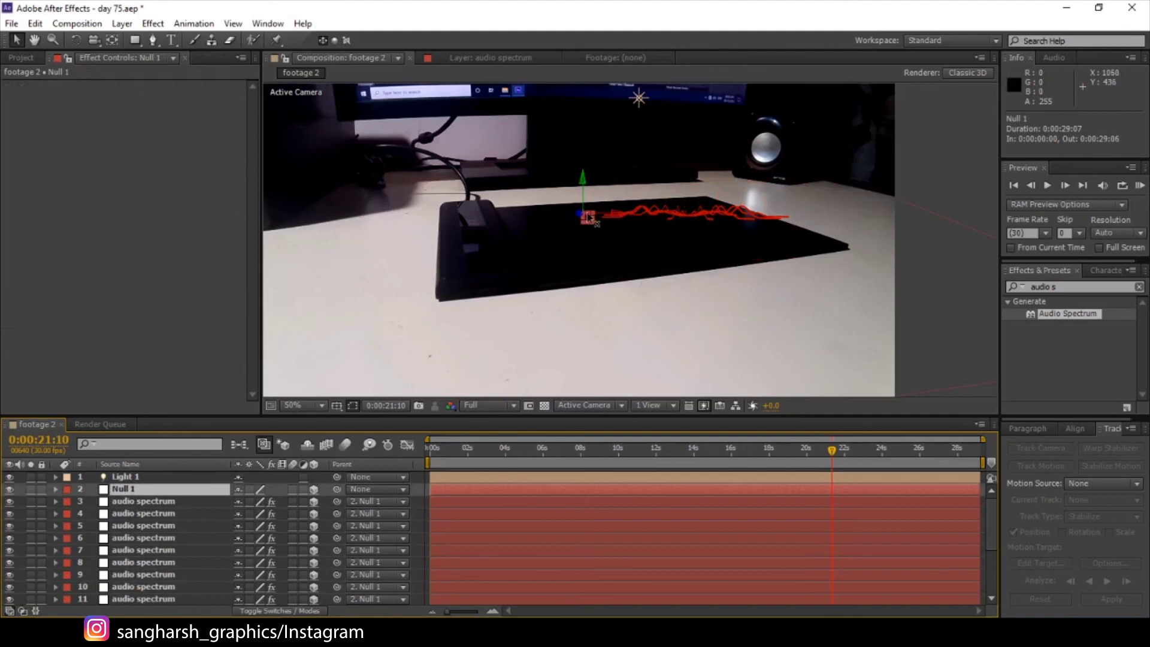
pyautogui.moveTo(590, 220); pyautogui.dragTo(409, 219)
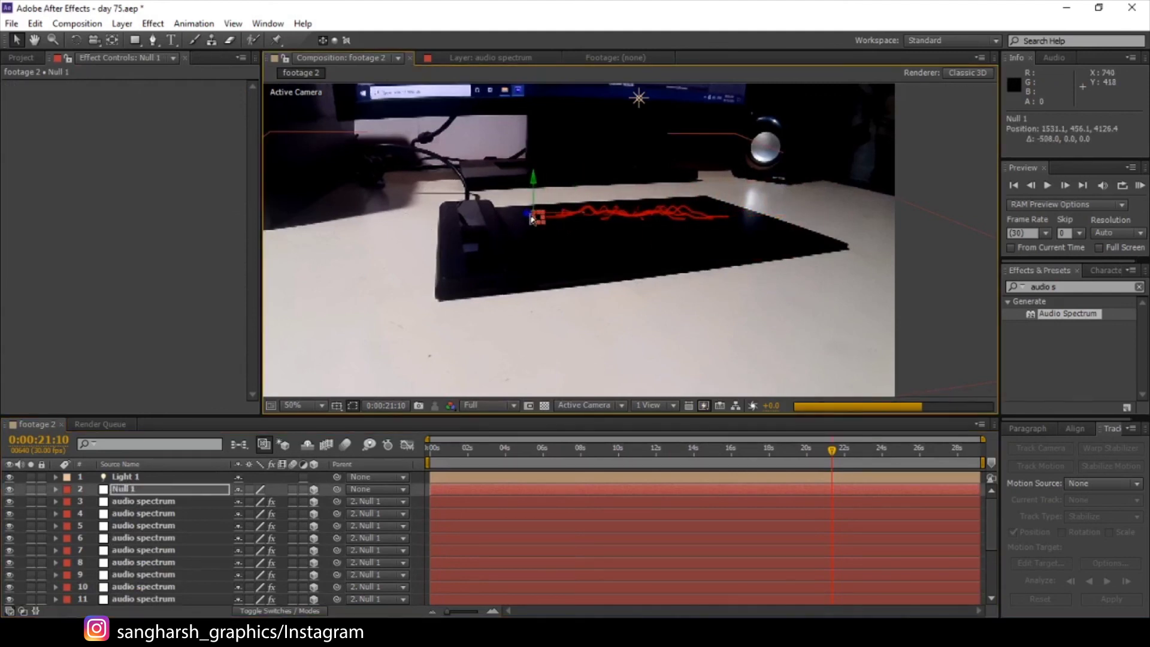
pyautogui.moveTo(532, 220); pyautogui.dragTo(456, 321)
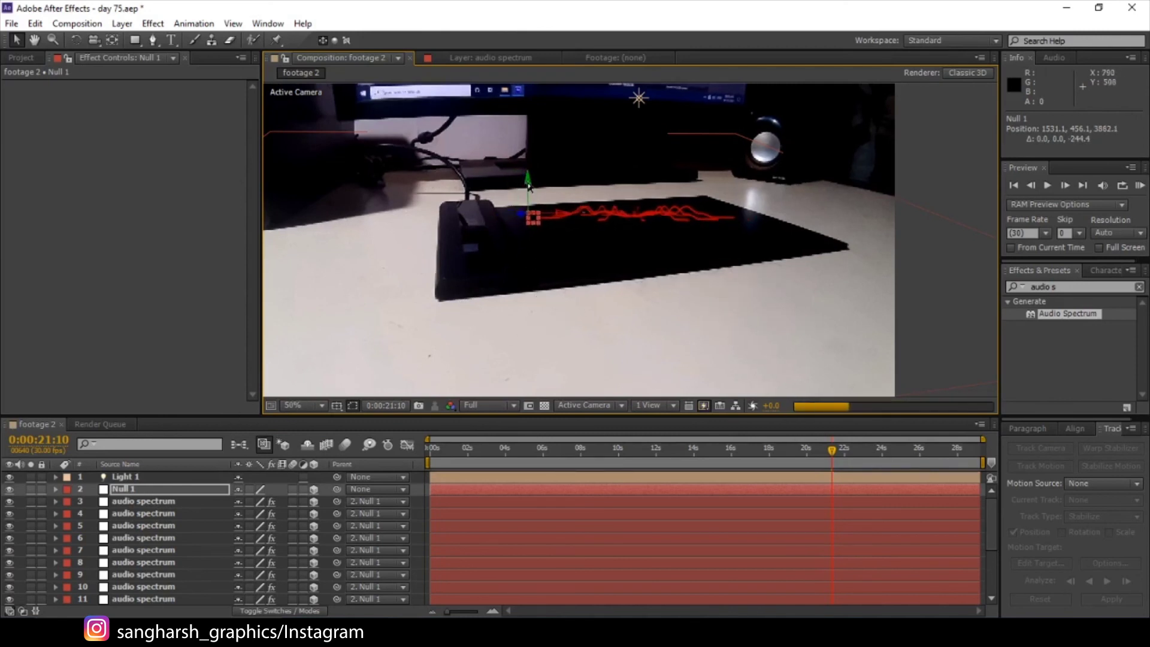
pyautogui.moveTo(530, 188); pyautogui.dragTo(516, 233)
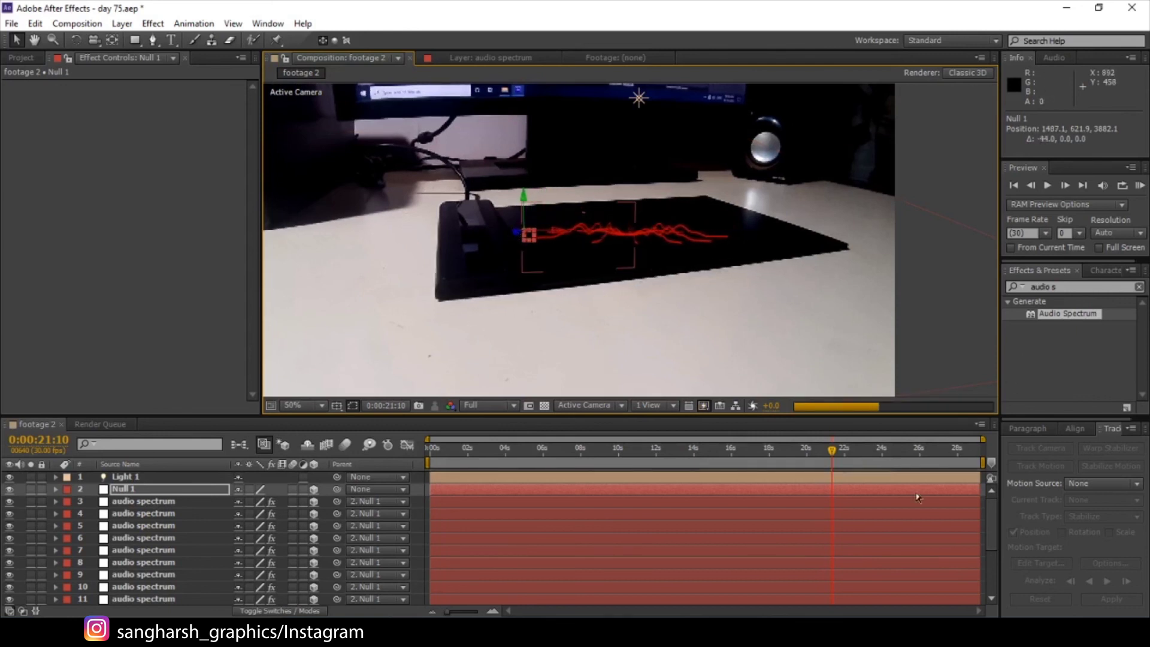
# Step: Scrub through several points of the timeline to check the spectrum ring's placement on the tablet
pyautogui.click(907, 454)
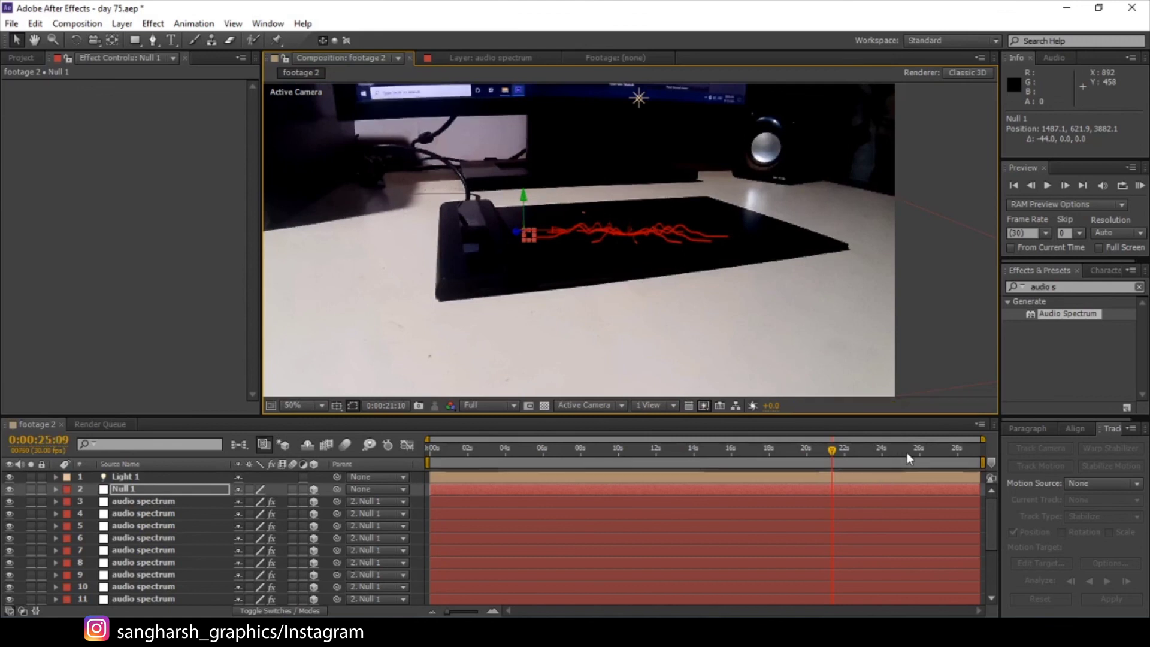
pyautogui.click(954, 453)
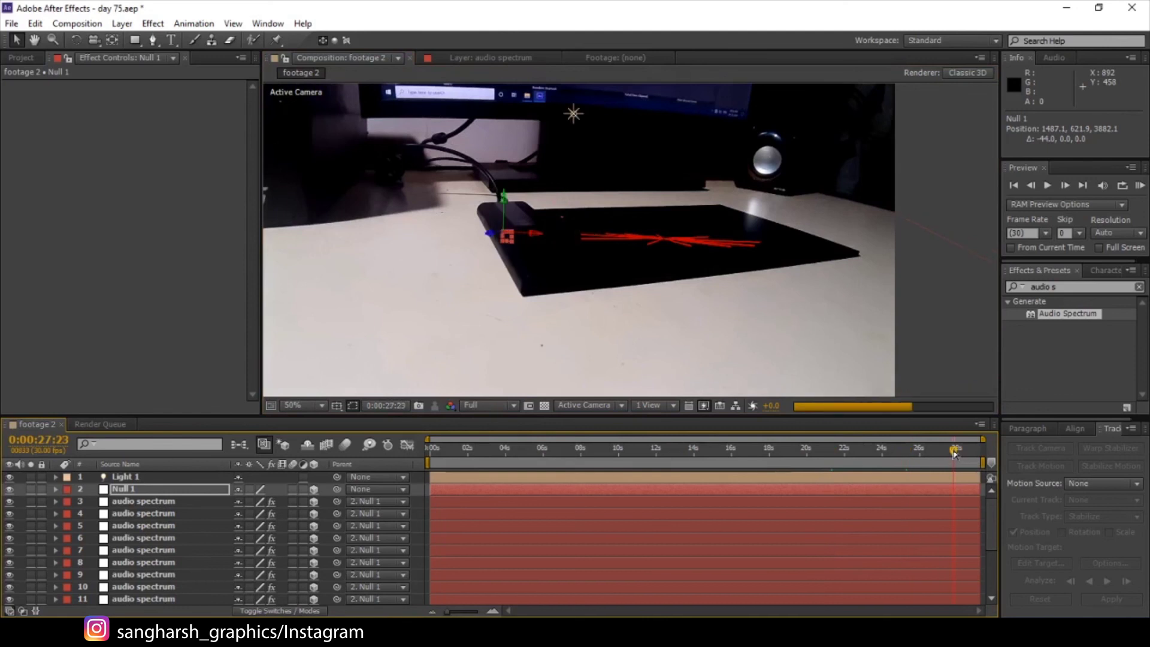
pyautogui.click(984, 451)
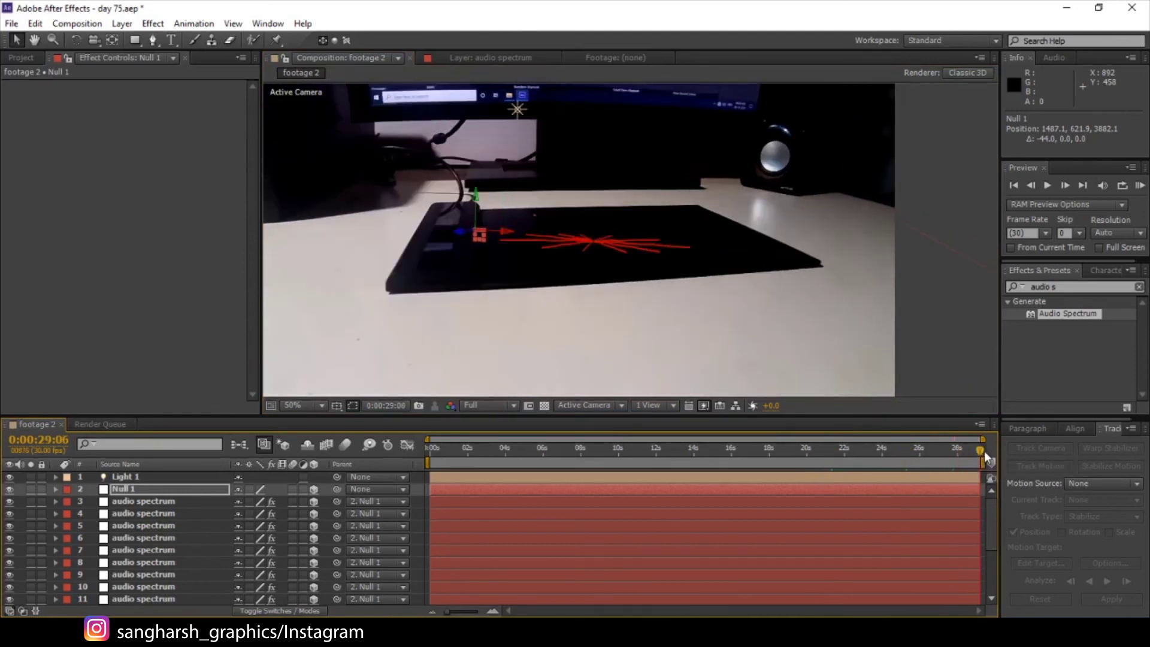
pyautogui.click(616, 458)
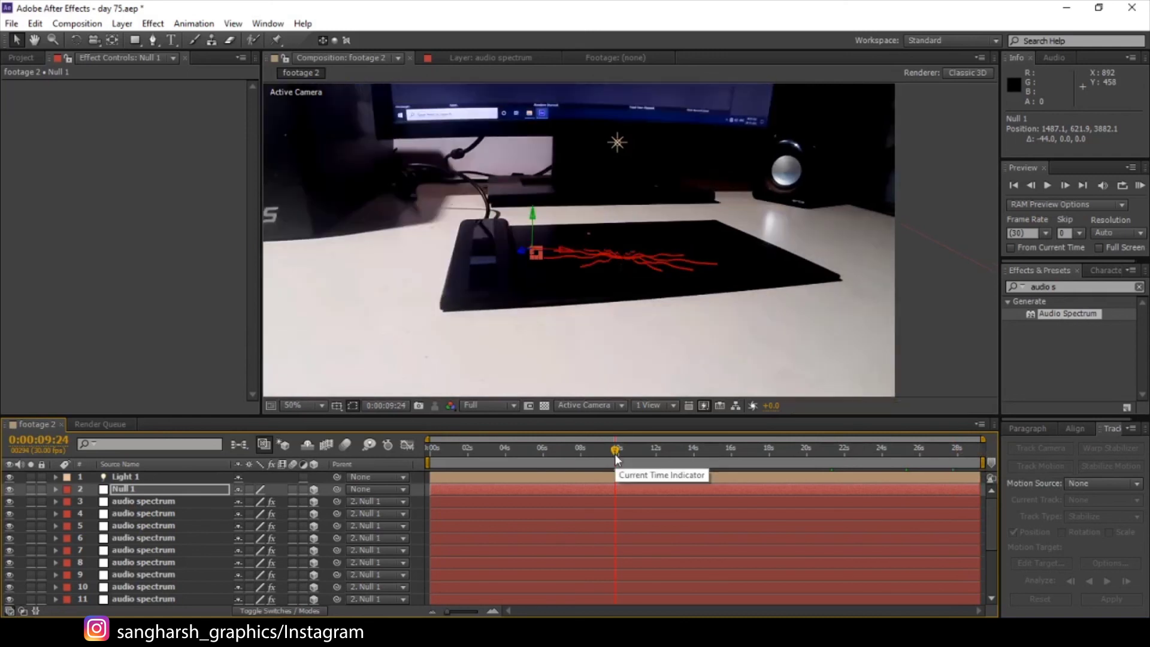
pyautogui.click(691, 456)
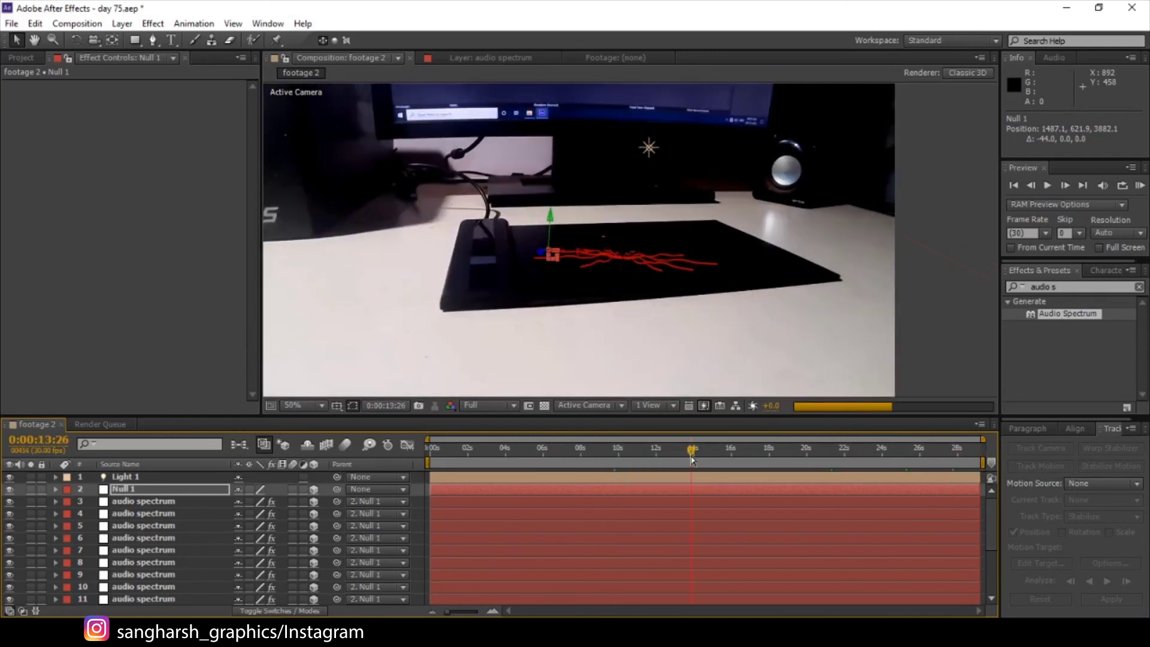
pyautogui.click(746, 466)
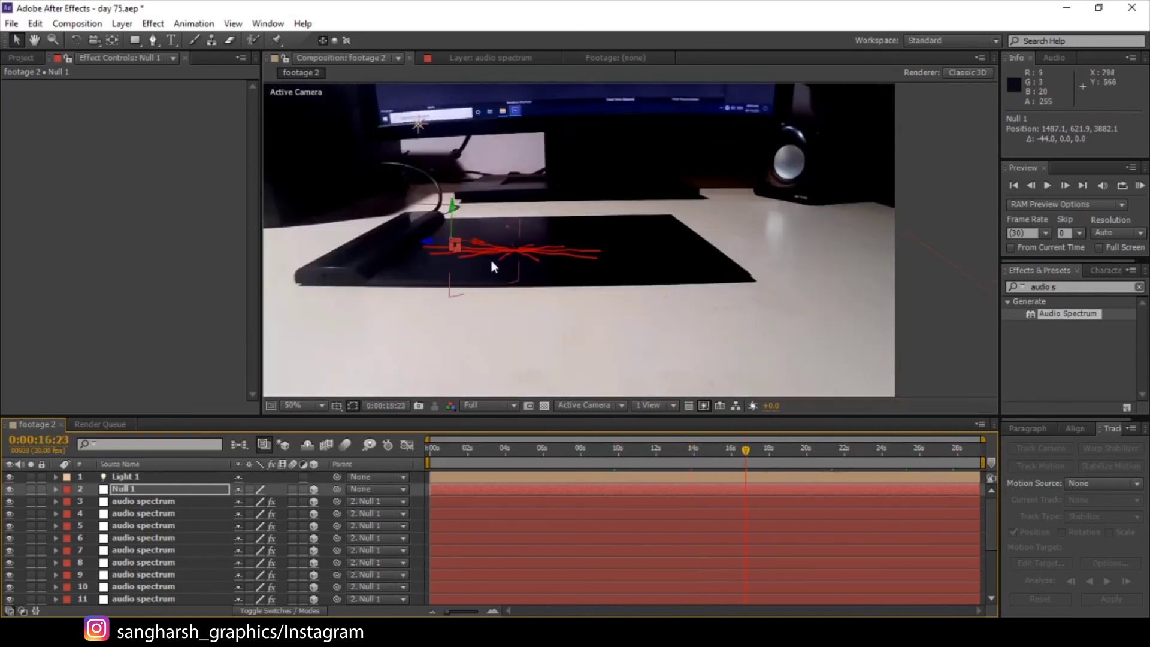
# Step: Search the effects for "glow" and apply the Stylize Glow effect to the topmost audio spectrum layer
pyautogui.click(1055, 287)
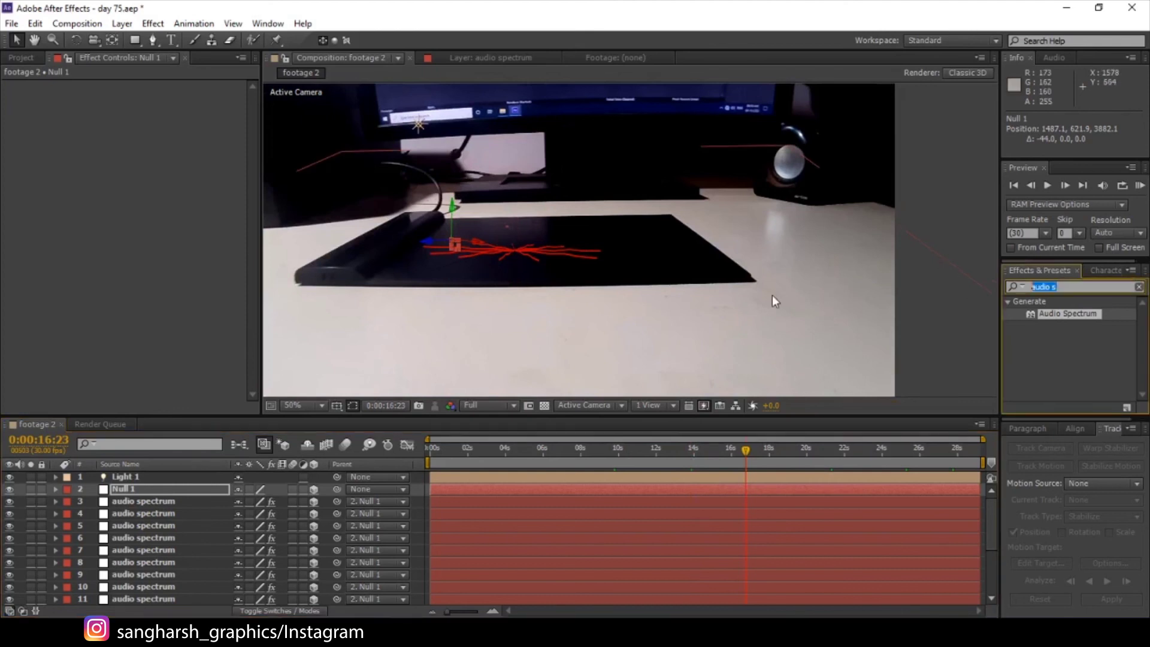
pyautogui.write('glow')
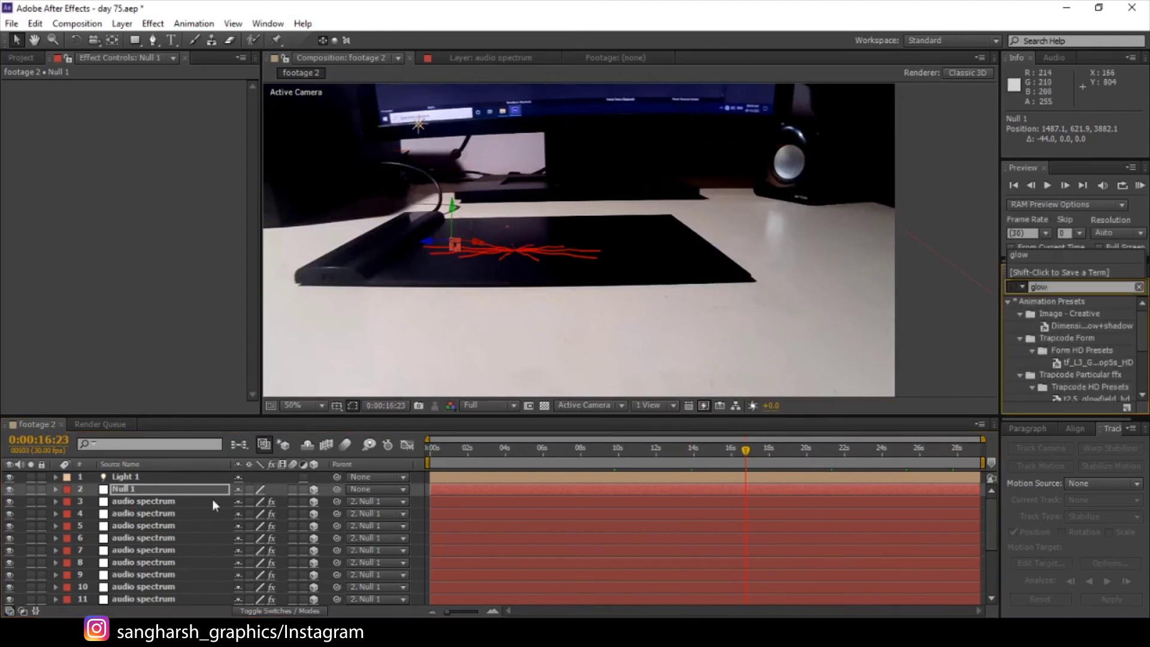
pyautogui.click(160, 502)
pyautogui.scroll(-3, 1033, 357)
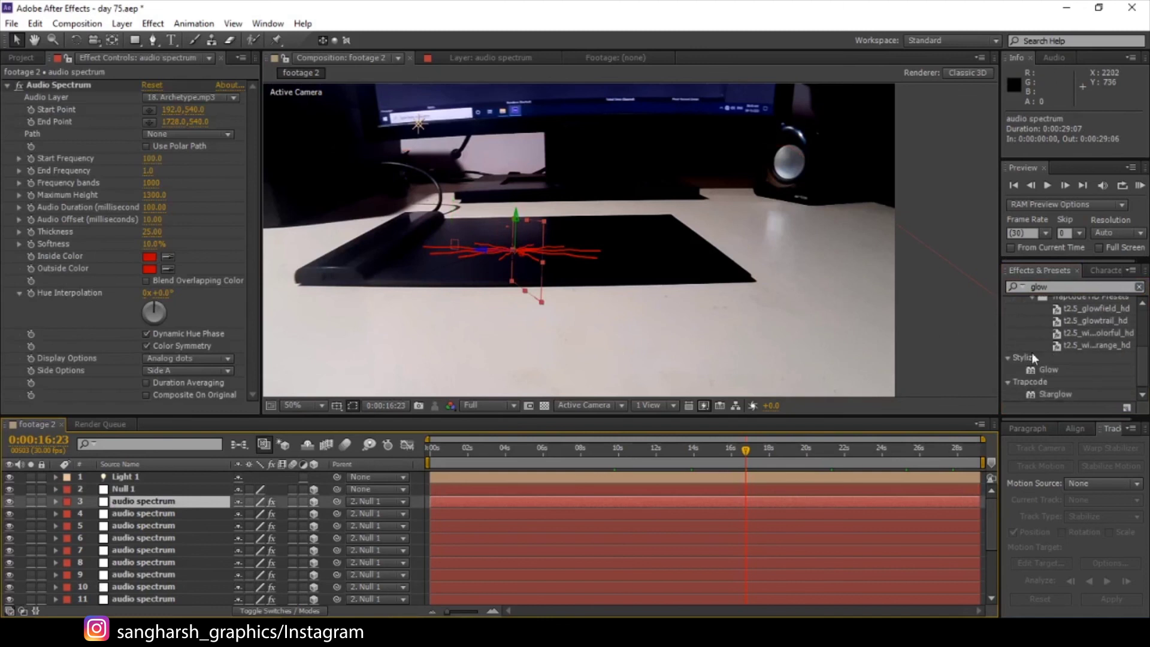
pyautogui.doubleClick(1049, 369)
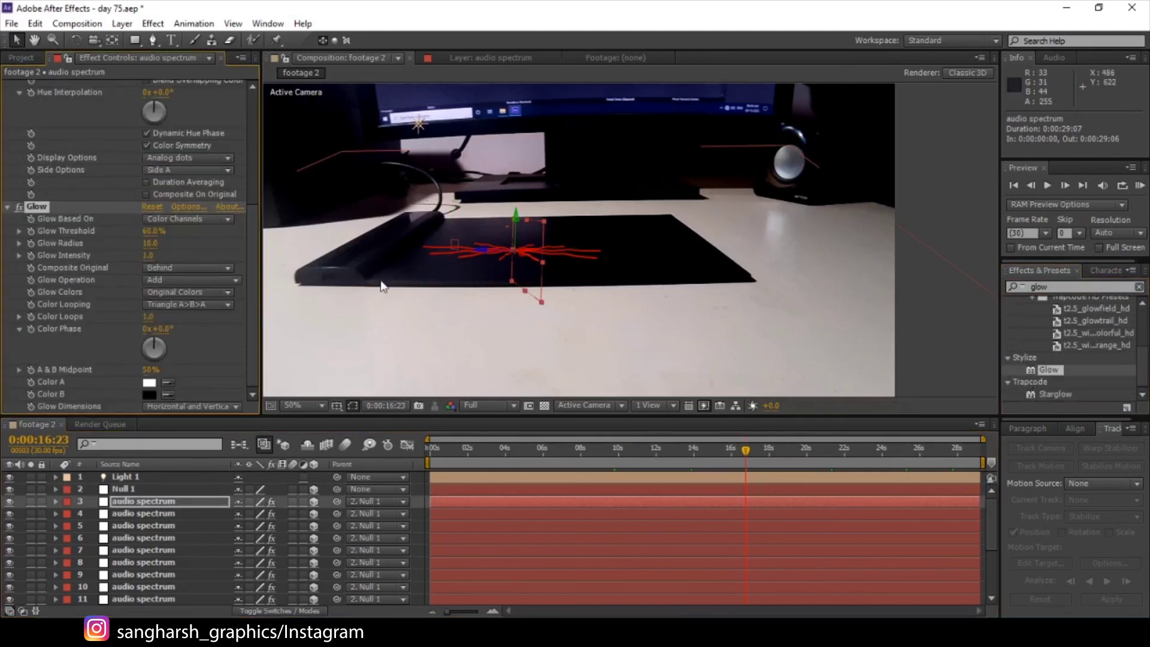
# Step: Solo the topmost audio spectrum layer and raise its Glow Radius to 145
pyautogui.scroll(2, 434, 251)
pyautogui.scroll(4, 372, 278)
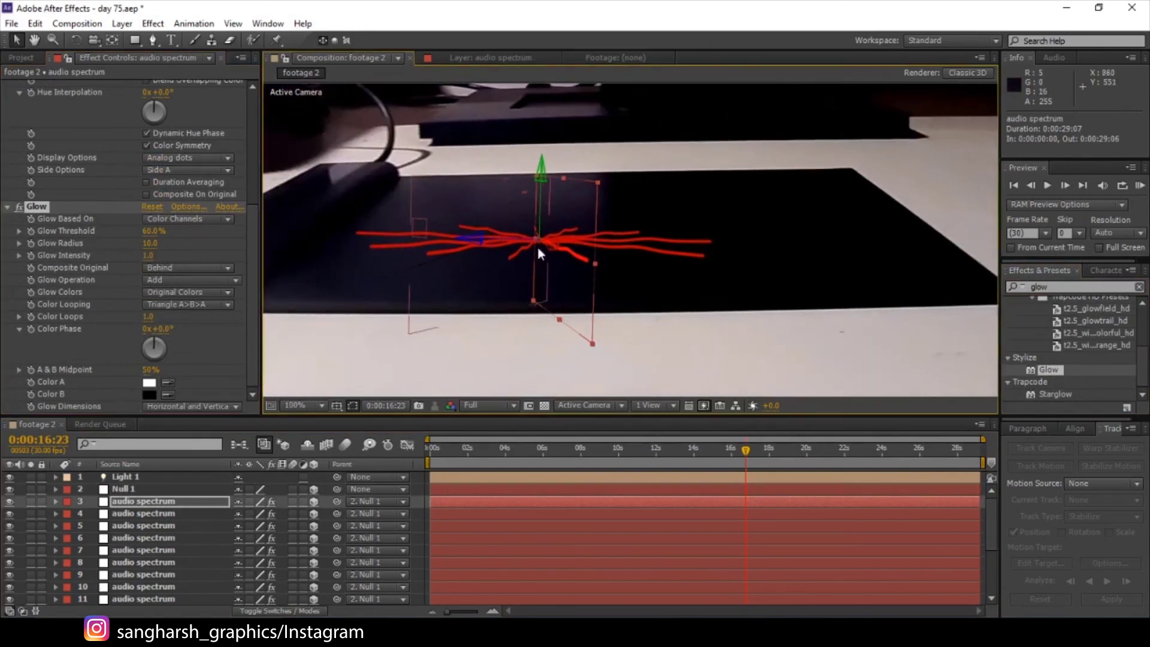
pyautogui.scroll(-1, 673, 200)
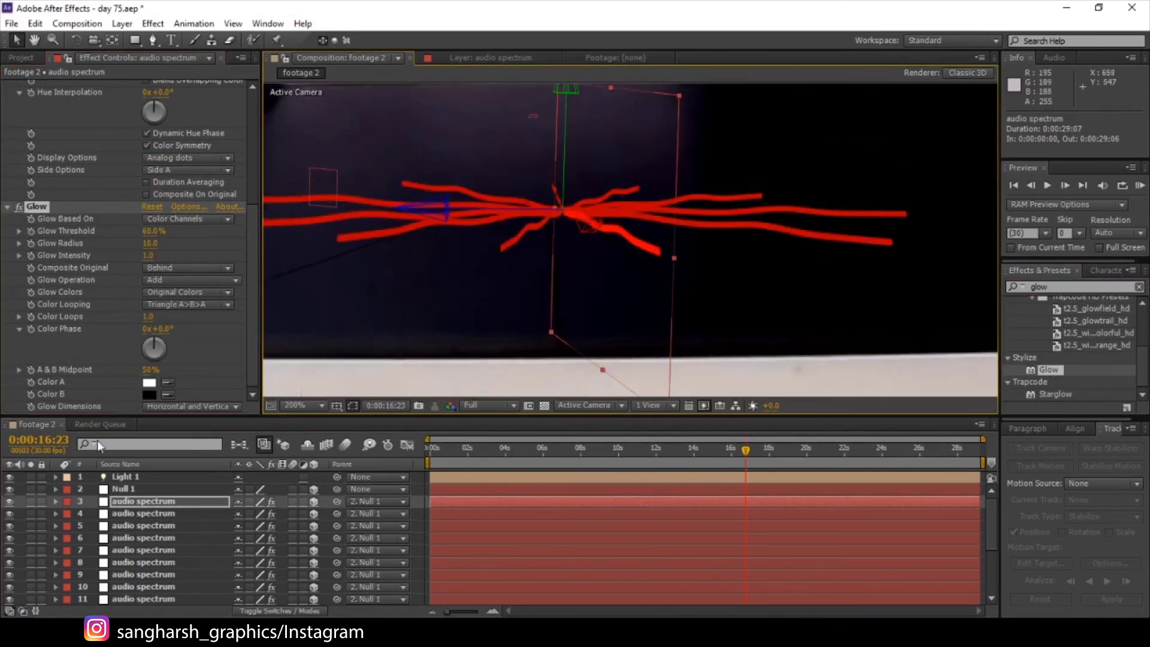
pyautogui.click(31, 503)
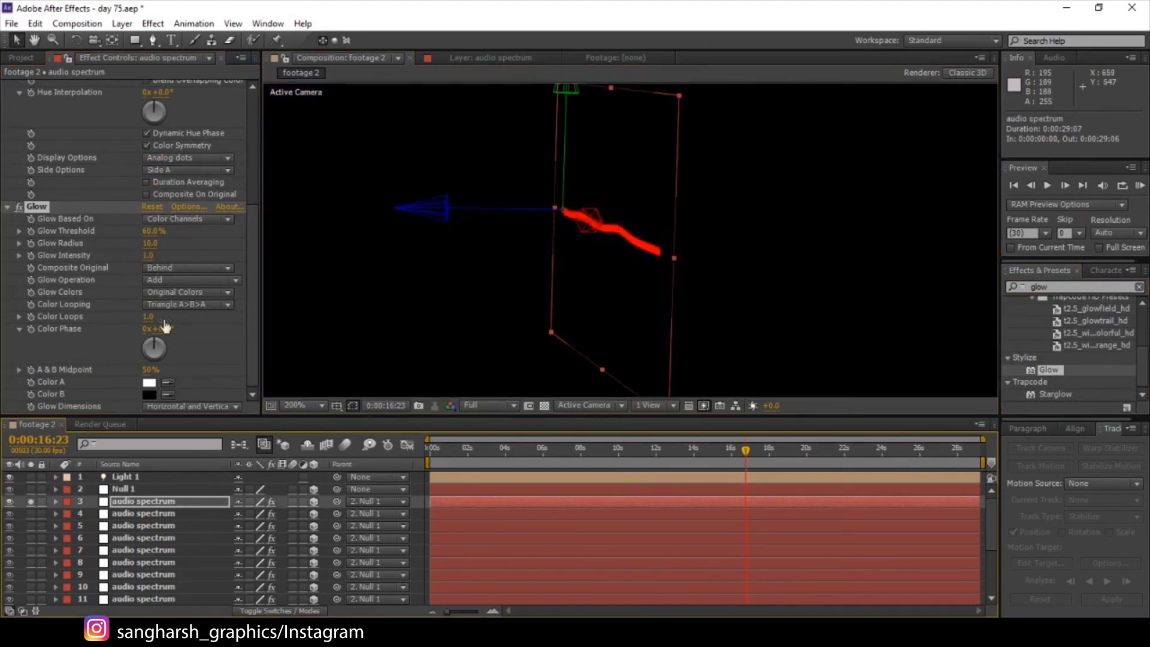
pyautogui.moveTo(151, 250); pyautogui.dragTo(298, 242)
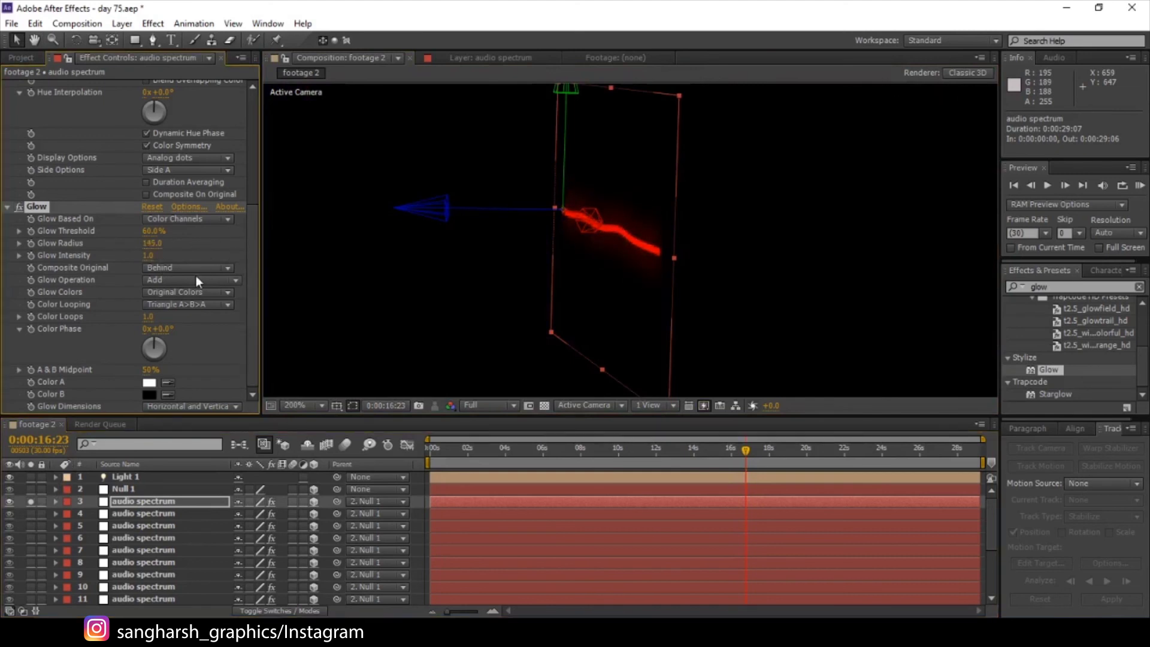
# Step: Set the Glow Threshold to 50% and Glow Intensity to 2, and fine-tune the Glow Radius
pyautogui.moveTo(155, 231)
pyautogui.mouseDown()
pyautogui.moveTo(194, 234)
pyautogui.moveTo(138, 248)
pyautogui.moveTo(152, 236)
pyautogui.mouseUp()
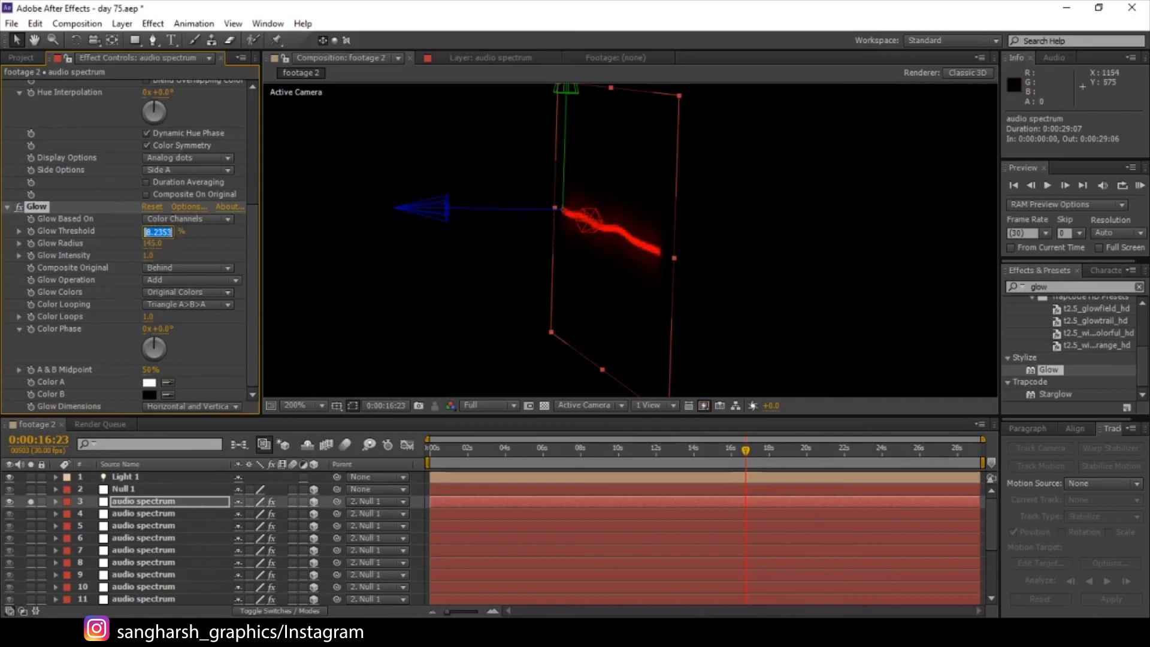
pyautogui.write('50')
pyautogui.press('Return')
pyautogui.click(146, 255)
pyautogui.write('2')
pyautogui.press('Return')
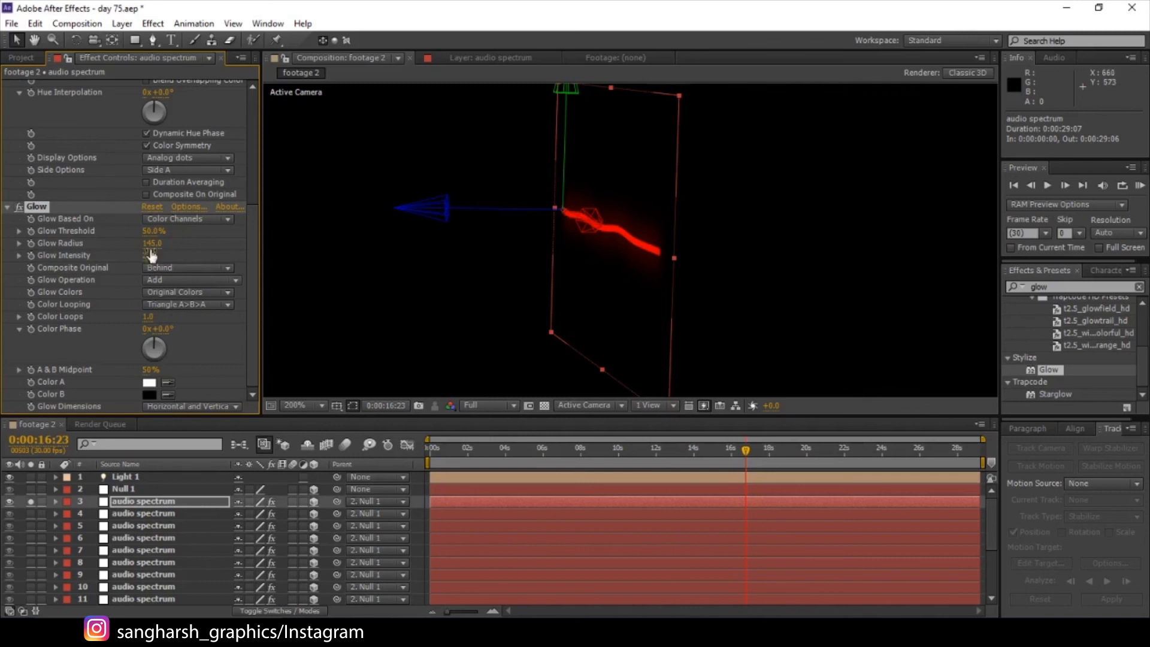
pyautogui.moveTo(146, 243); pyautogui.dragTo(123, 252)
# Step: Apply the Glow effect to the remaining ten audio spectrum layers
pyautogui.click(123, 516)
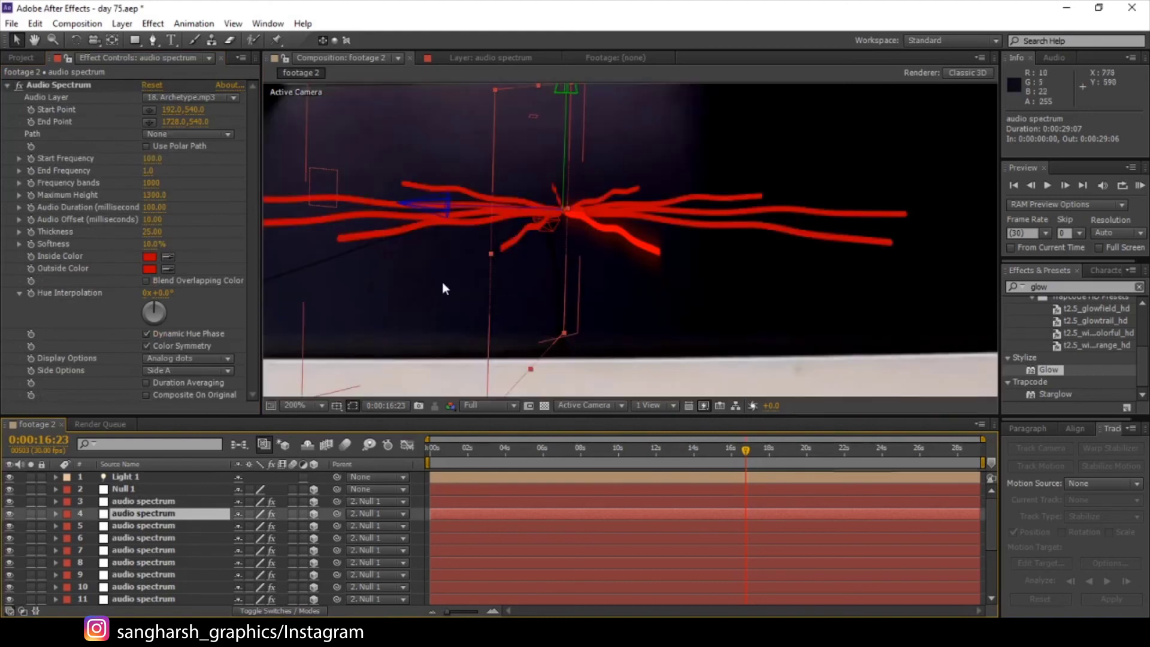
pyautogui.scroll(-2, 445, 289)
pyautogui.scroll(-3, 179, 521)
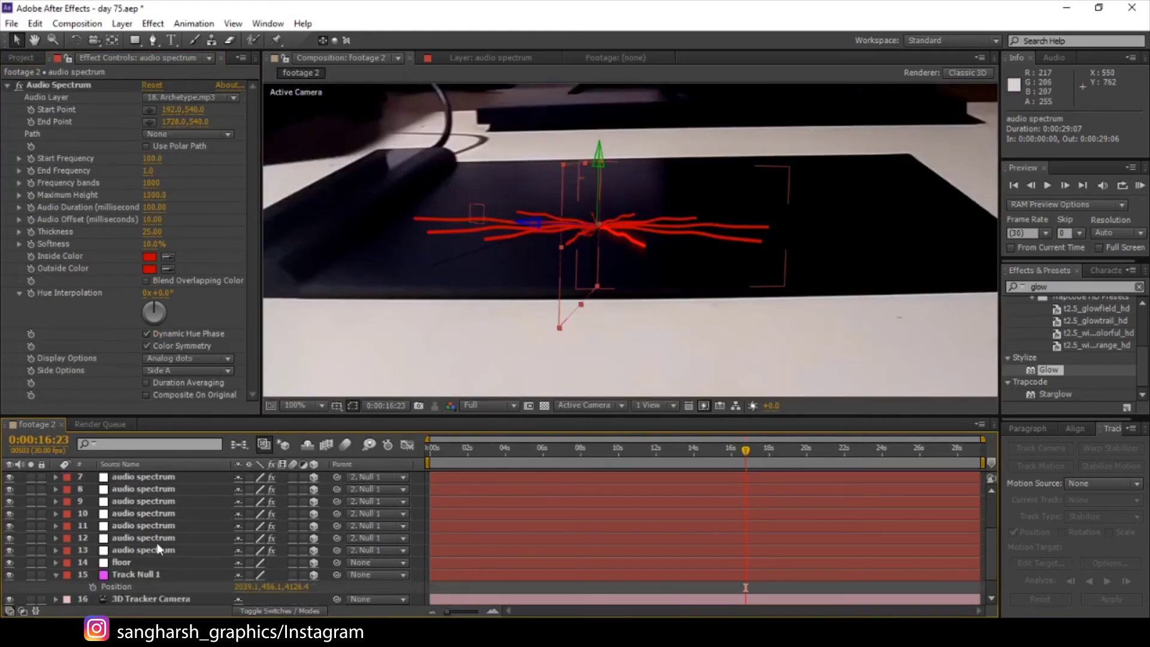
pyautogui.keyDown('shift'); pyautogui.click(160, 550); pyautogui.keyUp('shift')
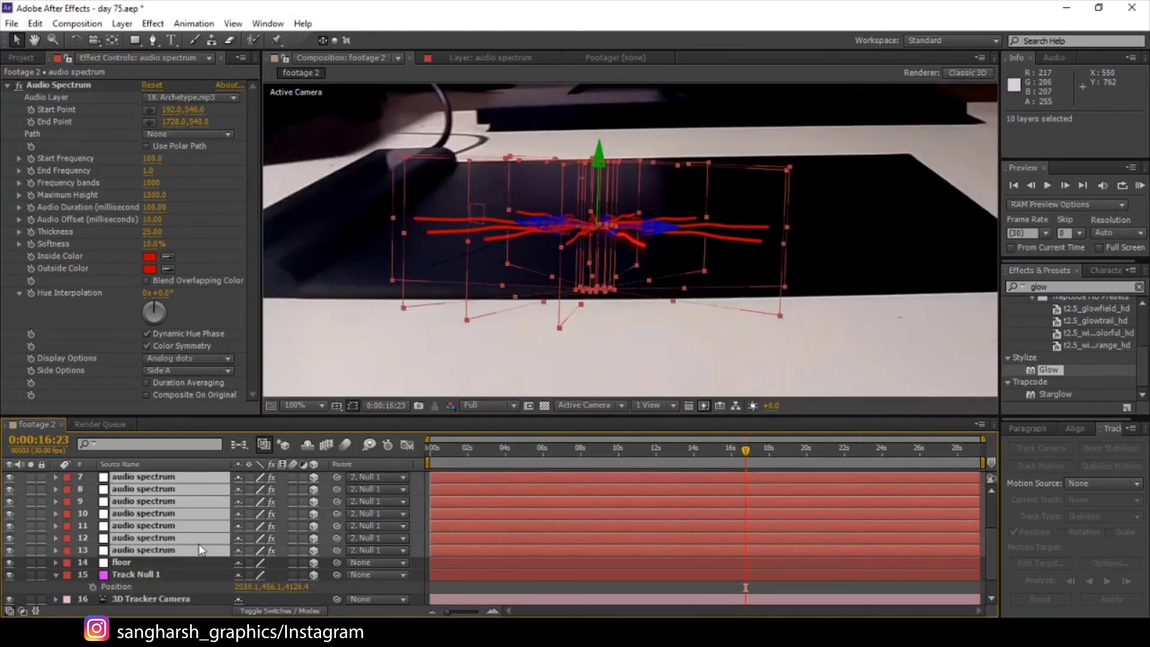
pyautogui.hotkey('ctrl', 'alt', 'shift', 'e')
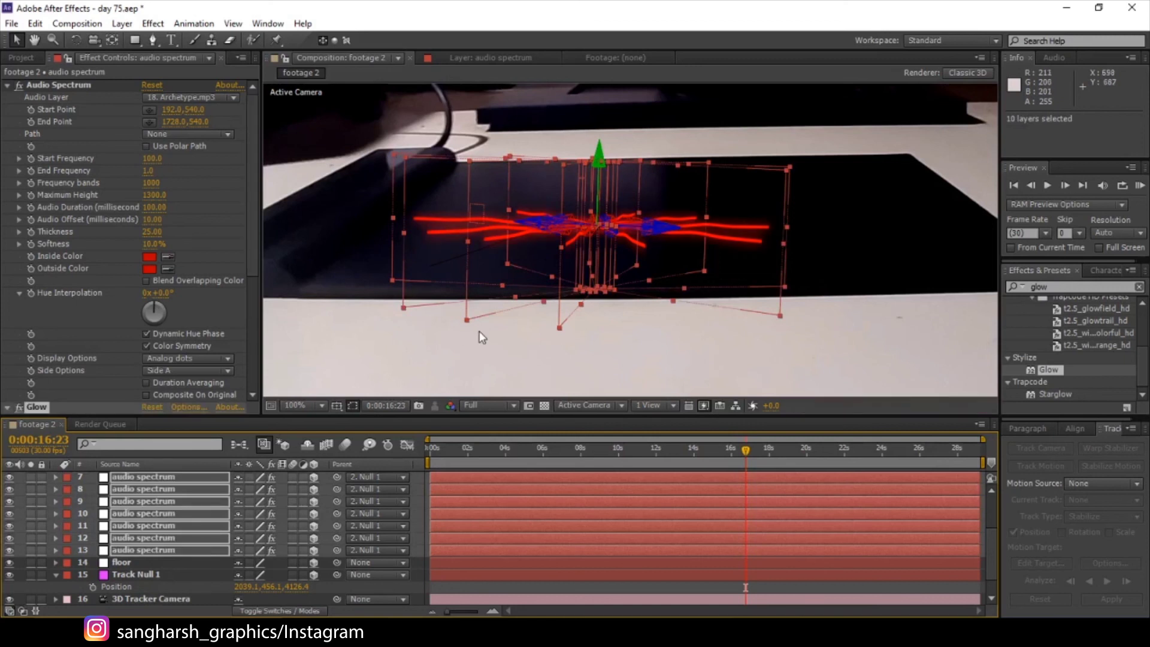
# Step: Examine the glowing spectrum lines and their shadows on the tablet up close
pyautogui.click(479, 331)
pyautogui.scroll(-2, 695, 271)
pyautogui.scroll(4, 559, 246)
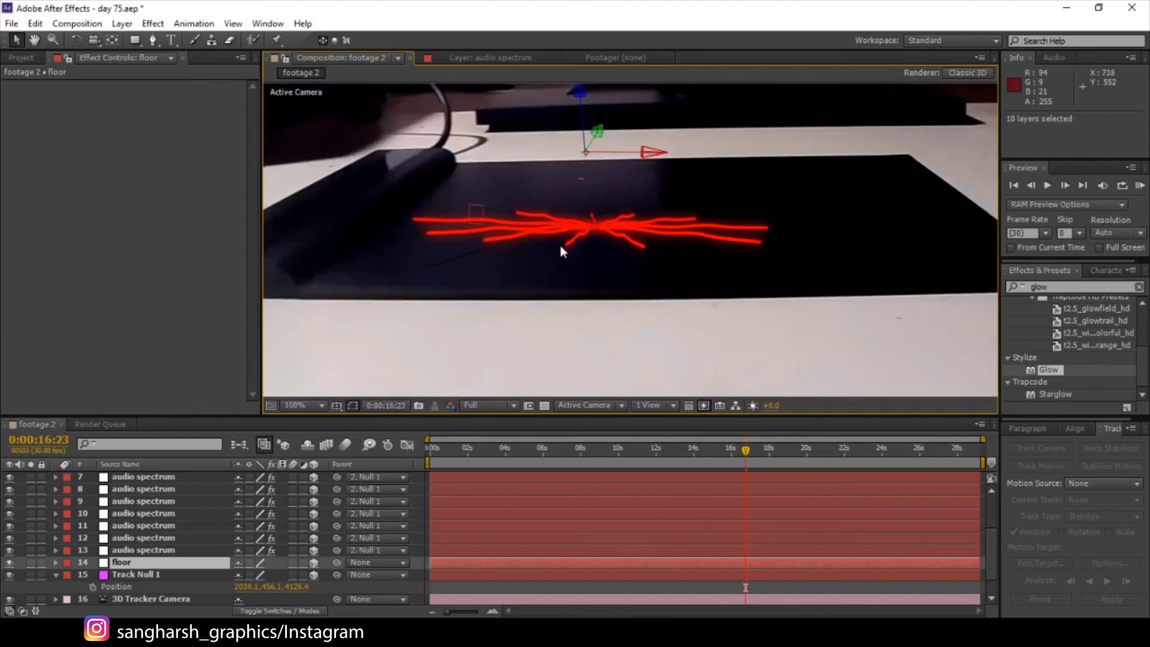
pyautogui.press('h')
pyautogui.moveTo(461, 264); pyautogui.dragTo(671, 221)
pyautogui.press('v')
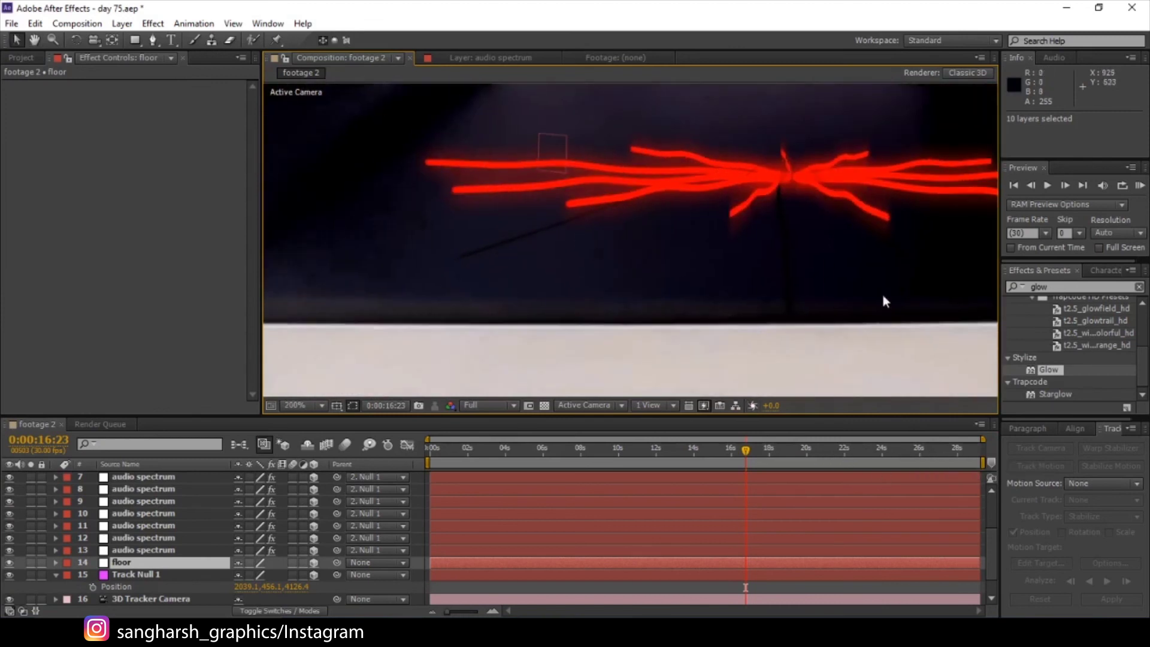
pyautogui.press('h')
pyautogui.moveTo(883, 295); pyautogui.dragTo(702, 263)
pyautogui.scroll(-2, 676, 290)
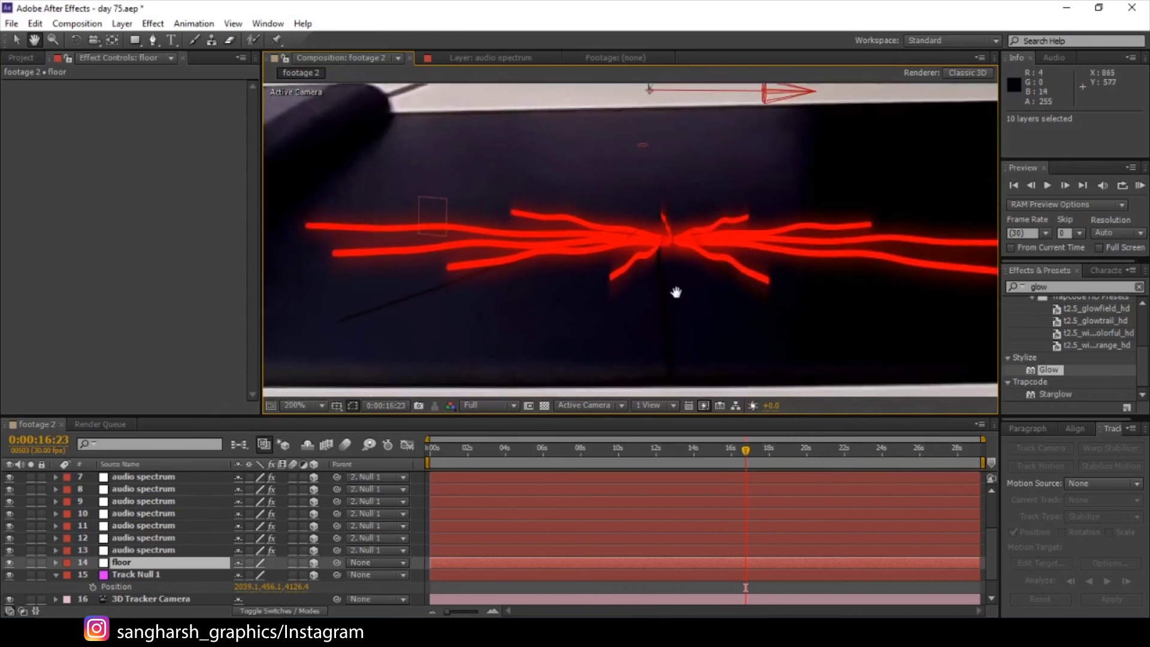
pyautogui.moveTo(531, 259); pyautogui.dragTo(553, 251)
pyautogui.press('v')
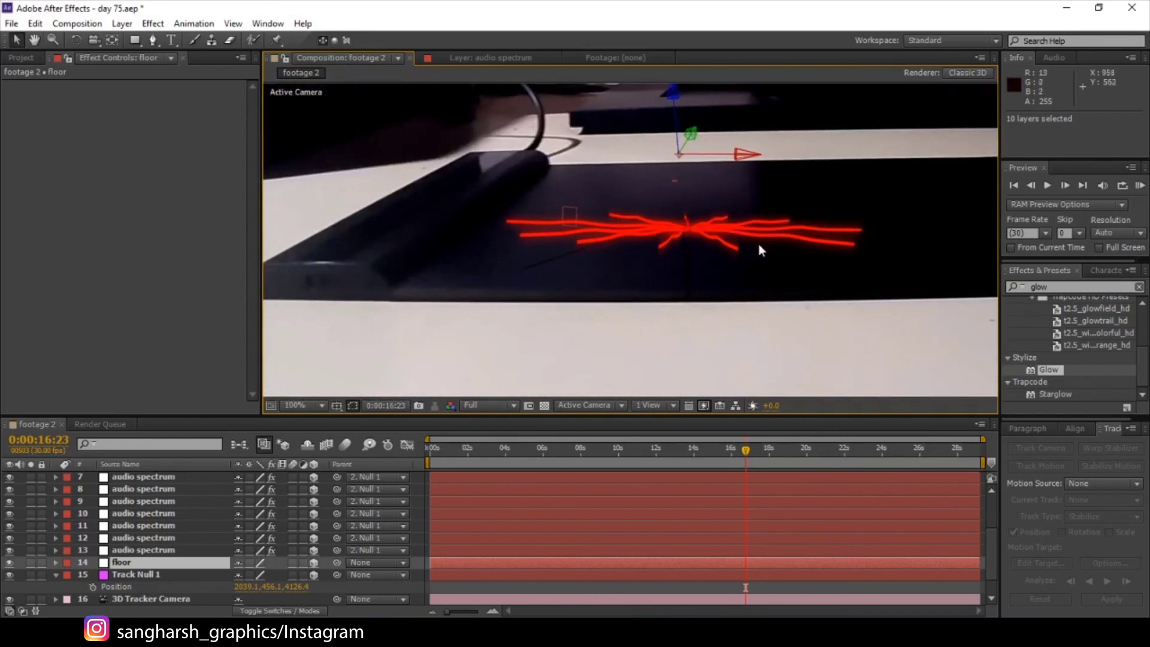
pyautogui.moveTo(647, 255); pyautogui.dragTo(547, 259)
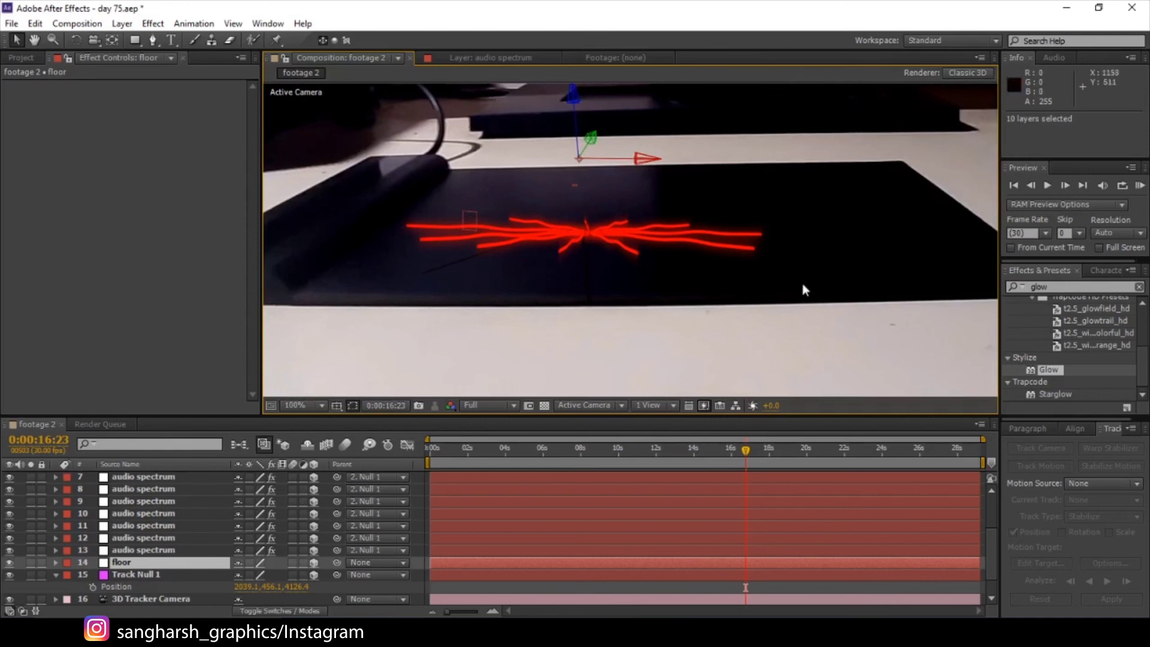
pyautogui.scroll(3, 139, 560)
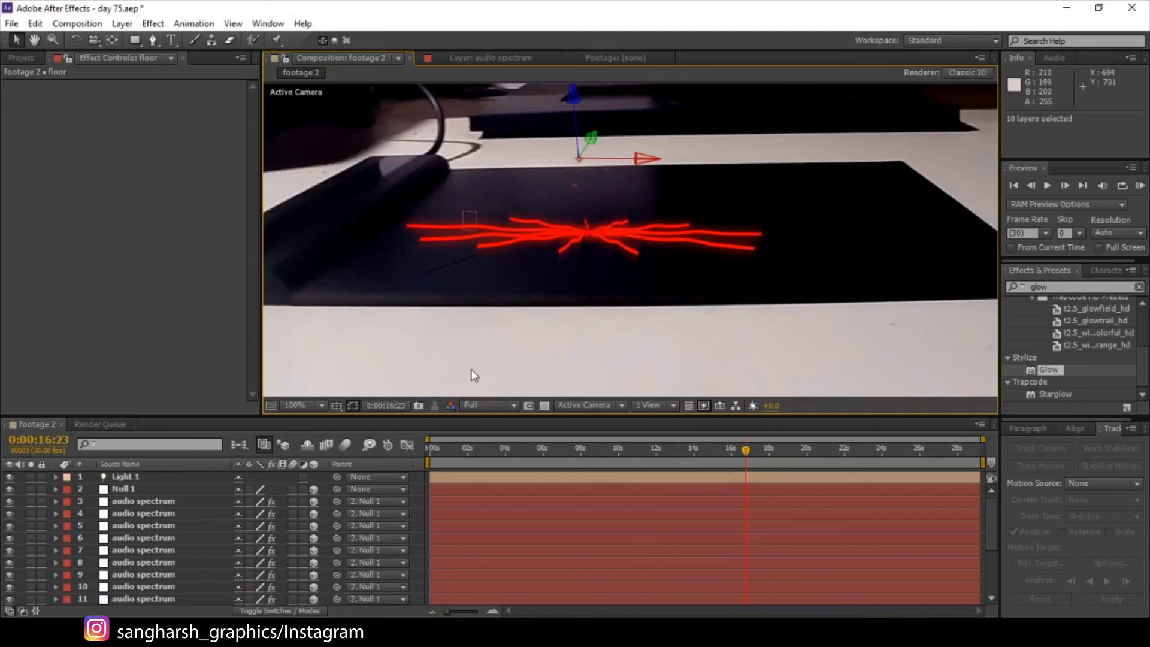
pyautogui.press(',')
pyautogui.press(',')
pyautogui.click(165, 503)
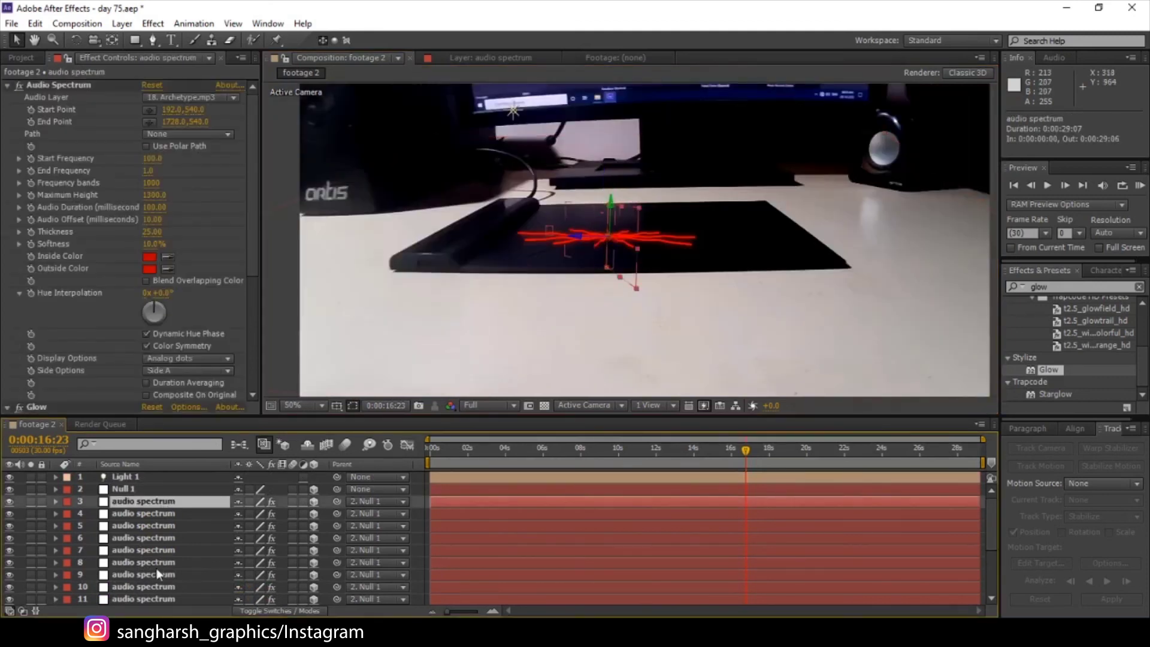
pyautogui.keyDown('shift'); pyautogui.click(153, 598); pyautogui.keyUp('shift')
pyautogui.scroll(-1, 192, 521)
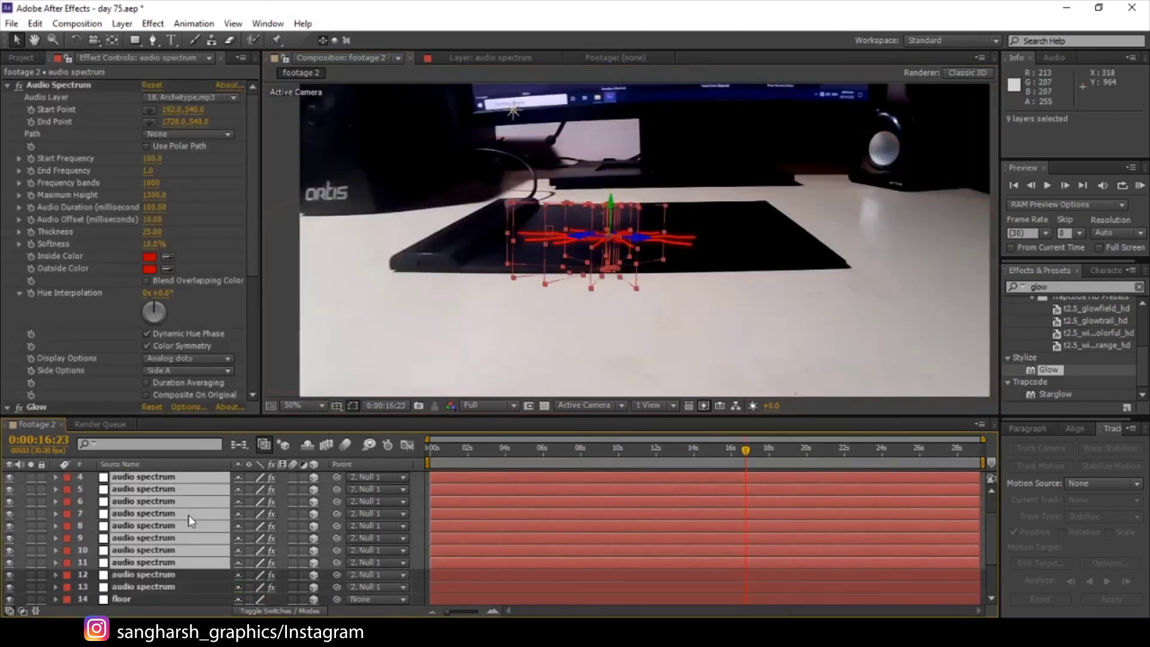
pyautogui.keyDown('shift'); pyautogui.click(151, 586); pyautogui.keyUp('shift')
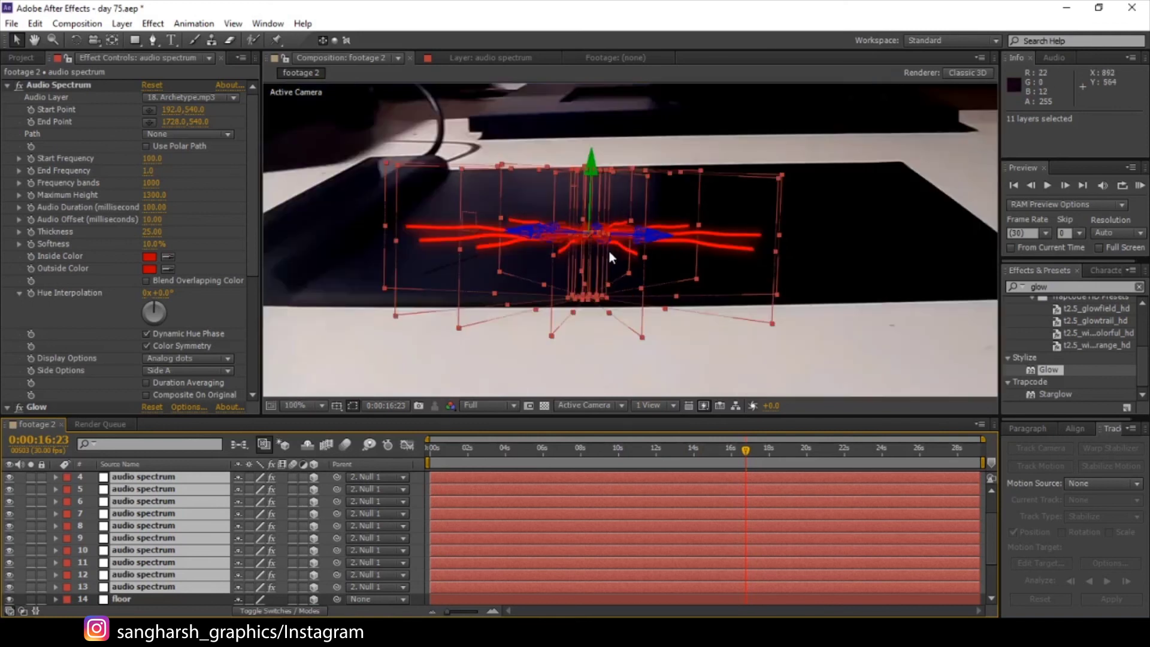
pyautogui.click(648, 312)
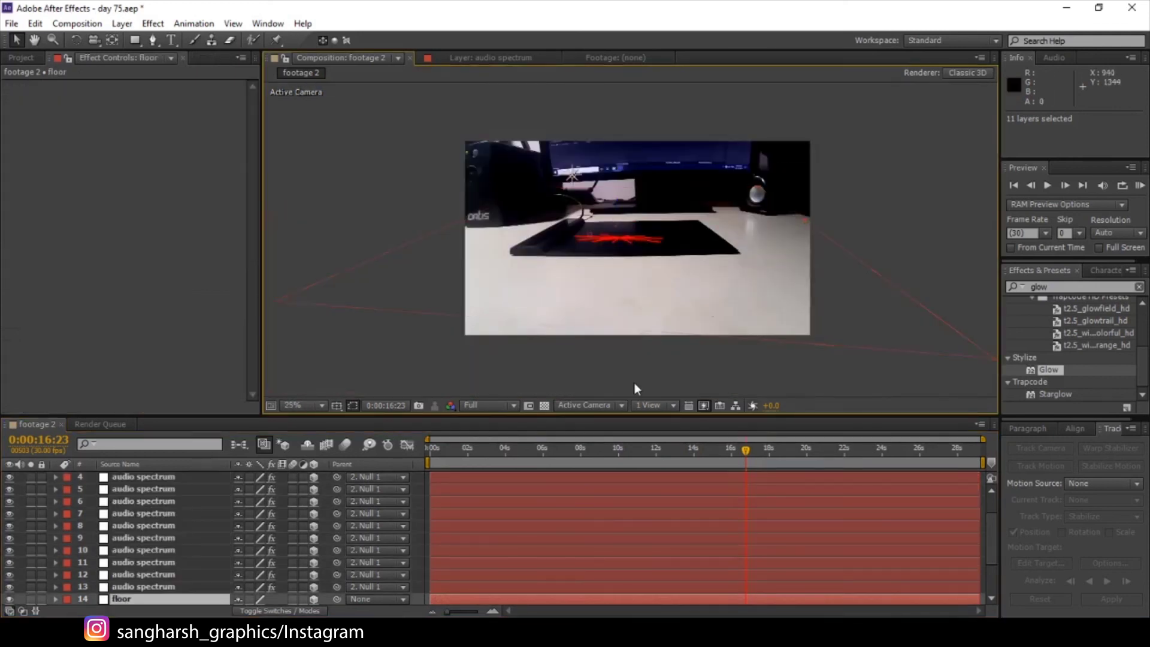
# Step: Check the glowing spectrum ring at other times in the footage, including around 1 and 14 seconds
pyautogui.click(635, 390)
pyautogui.click(458, 460)
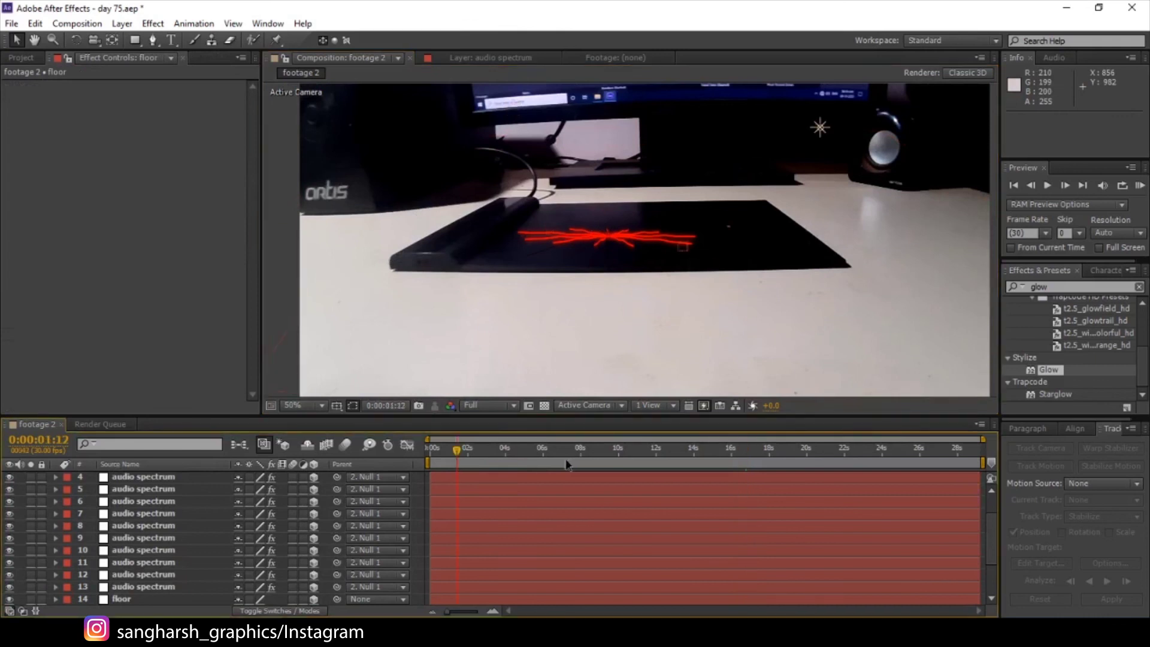
pyautogui.click(689, 451)
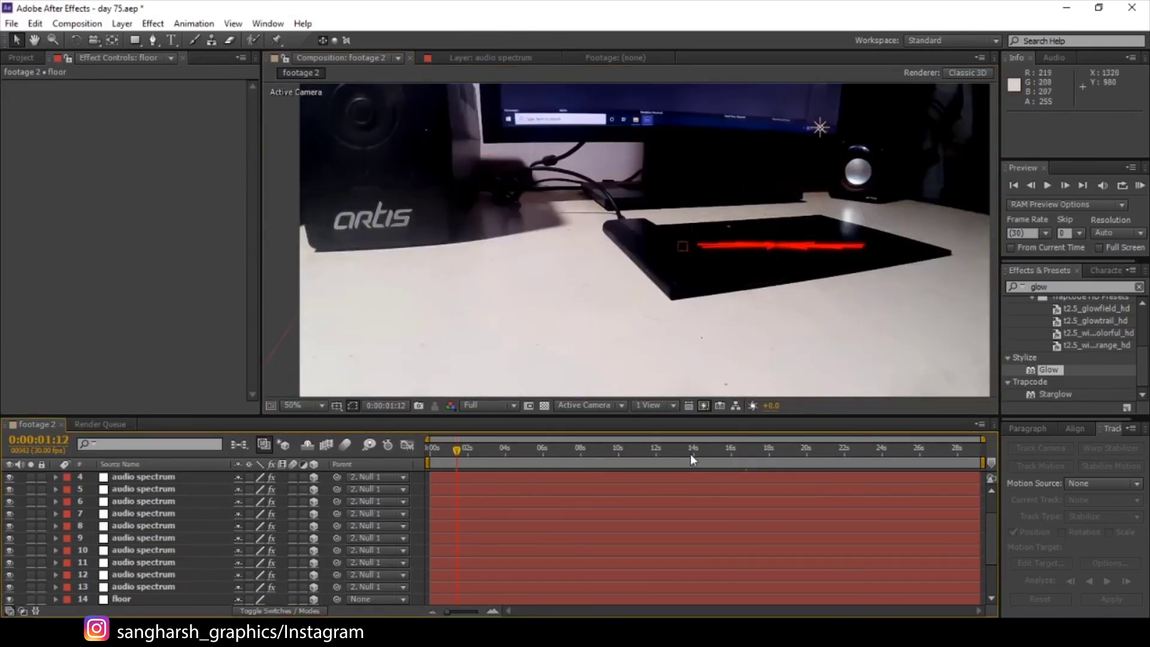